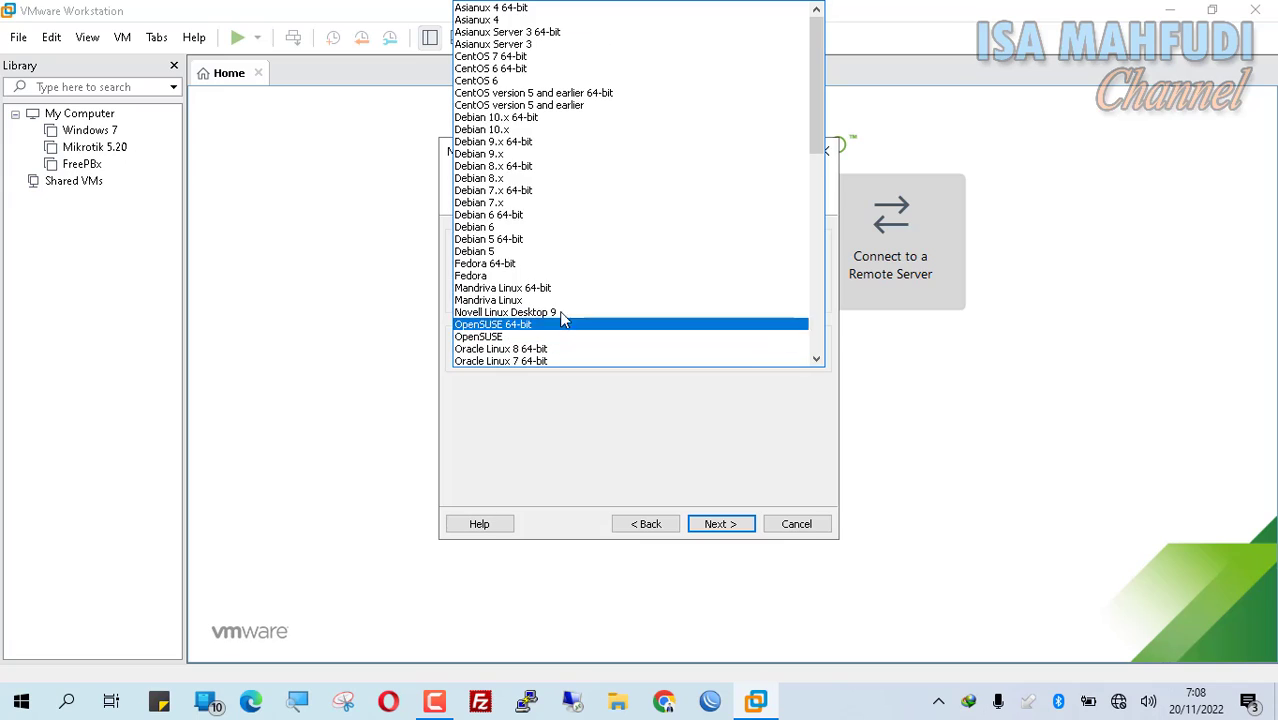
Step: Pick CentOS 6 64-bit from the Linux version list and continue to the naming page
{"action": "left_click", "coordinate": [537, 69]}
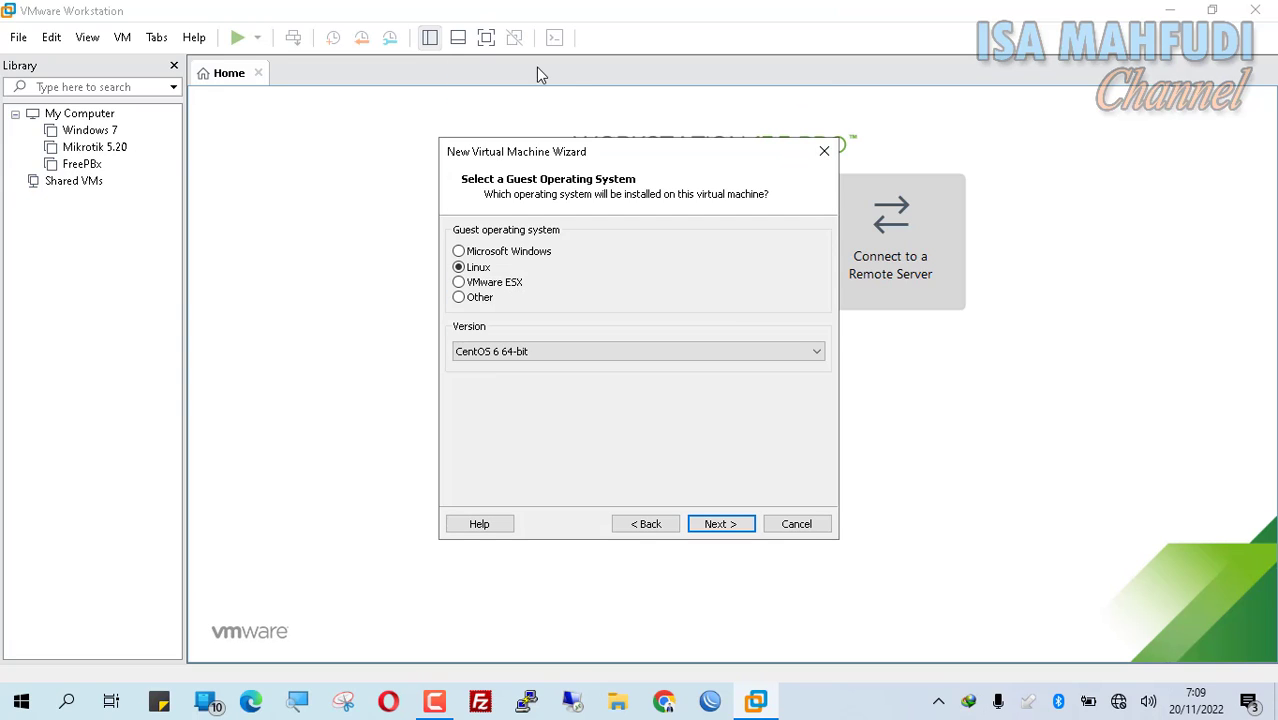
{"action": "left_click", "coordinate": [640, 363]}
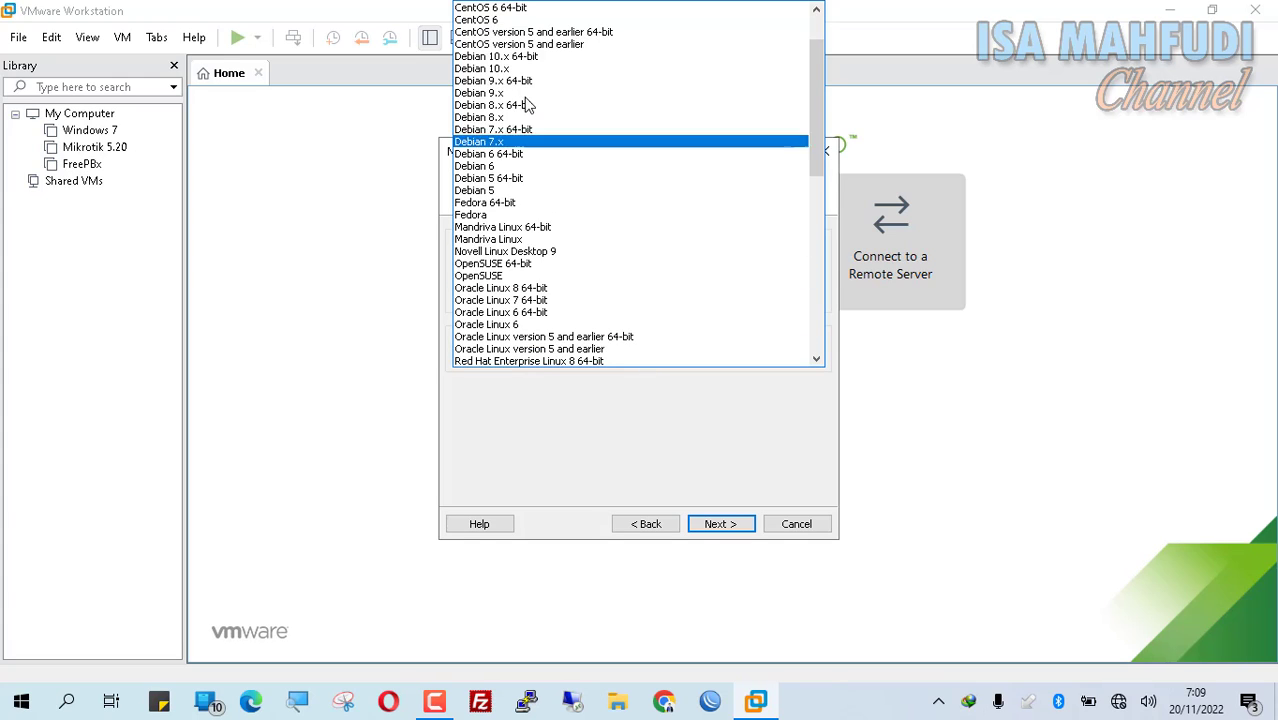
{"action": "scroll", "coordinate": [553, 74], "scroll_direction": "up", "scroll_amount": 2}
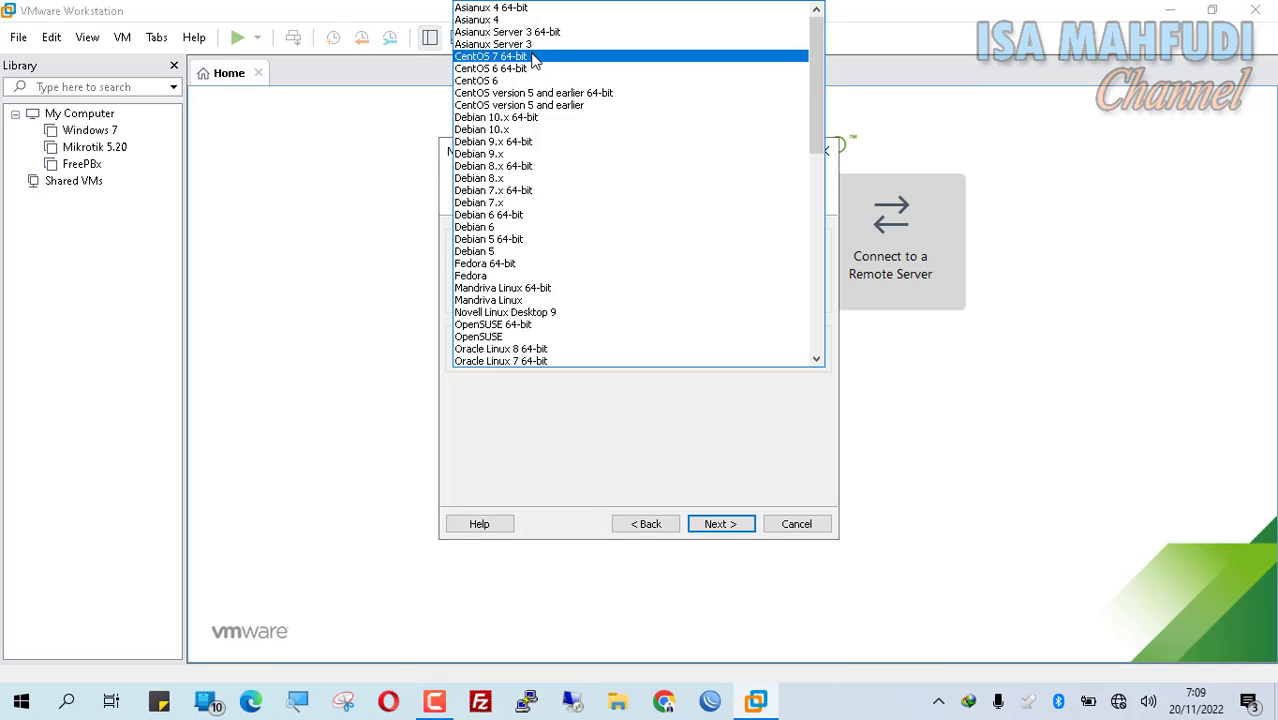
{"action": "left_click", "coordinate": [524, 70]}
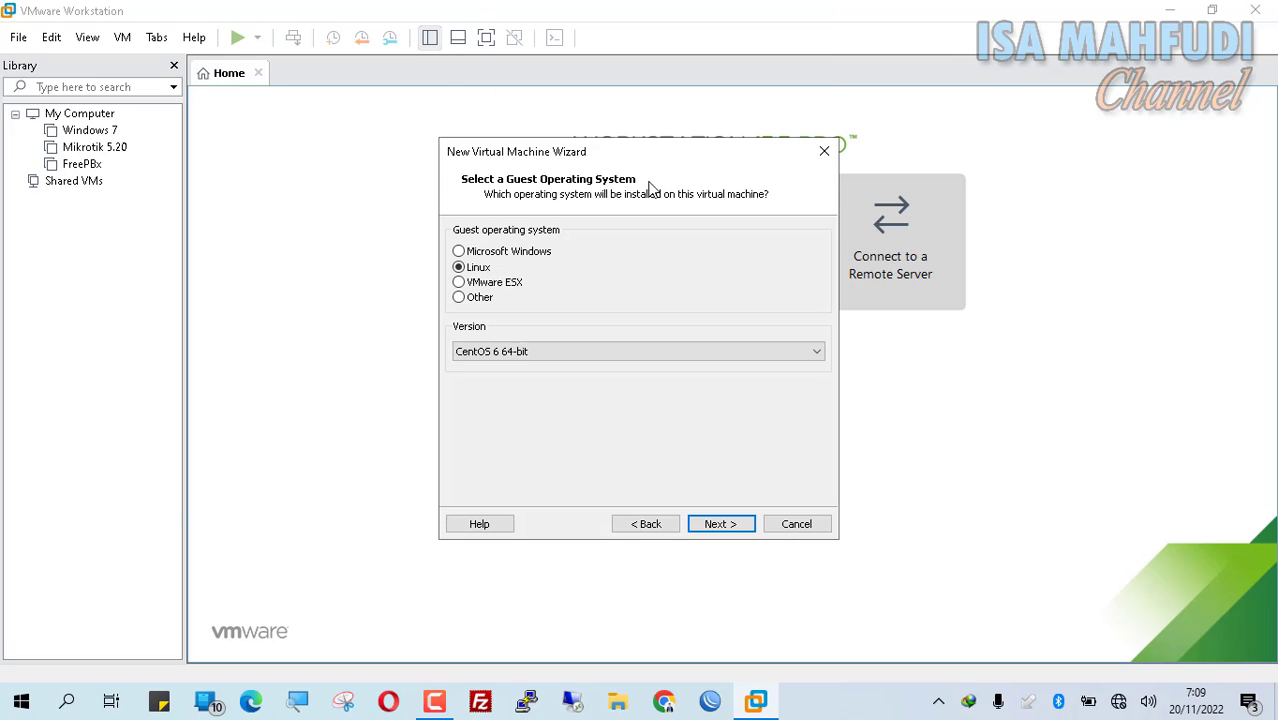
{"action": "left_click", "coordinate": [725, 522]}
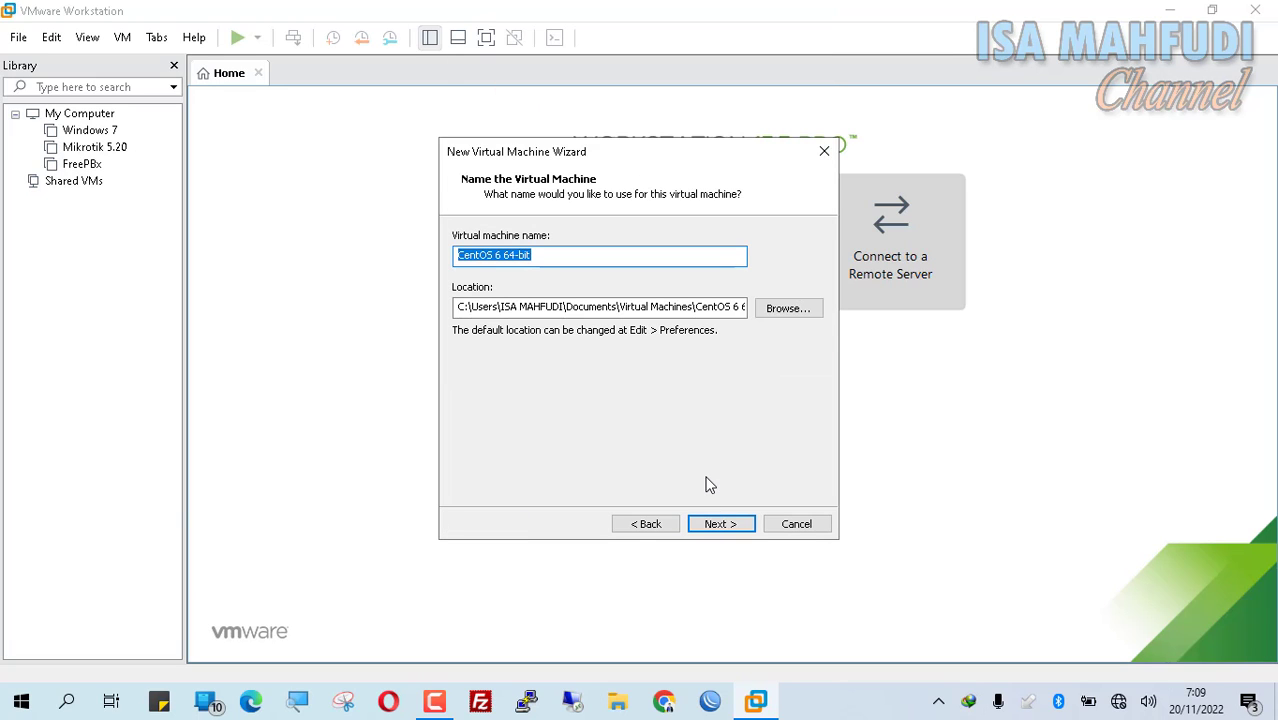
Step: Name the VM 'Elastix' and give it a 4 GB virtual disk stored as a single file
{"action": "type", "text": "Ela"}
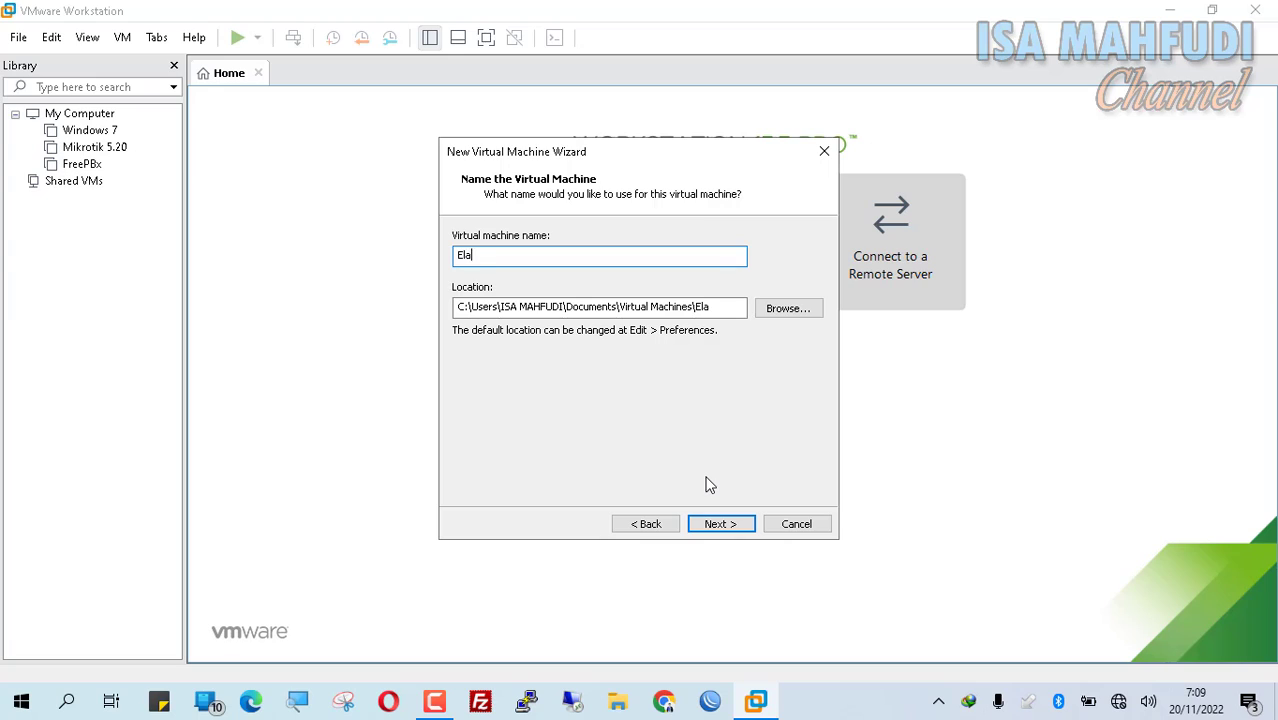
{"action": "type", "text": "stix"}
{"action": "left_click", "coordinate": [724, 530]}
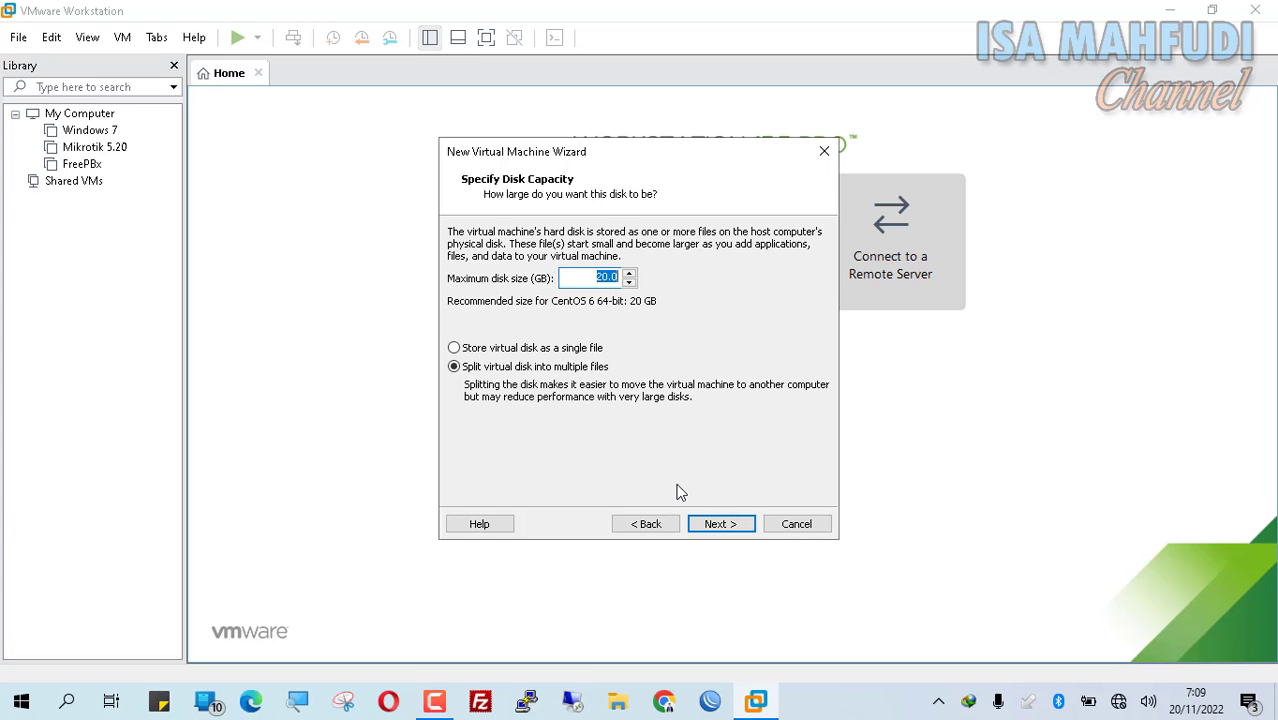
{"action": "key", "text": "BackSpace"}
{"action": "type", "text": "5"}
{"action": "type", "text": "4"}
{"action": "left_click", "coordinate": [588, 350]}
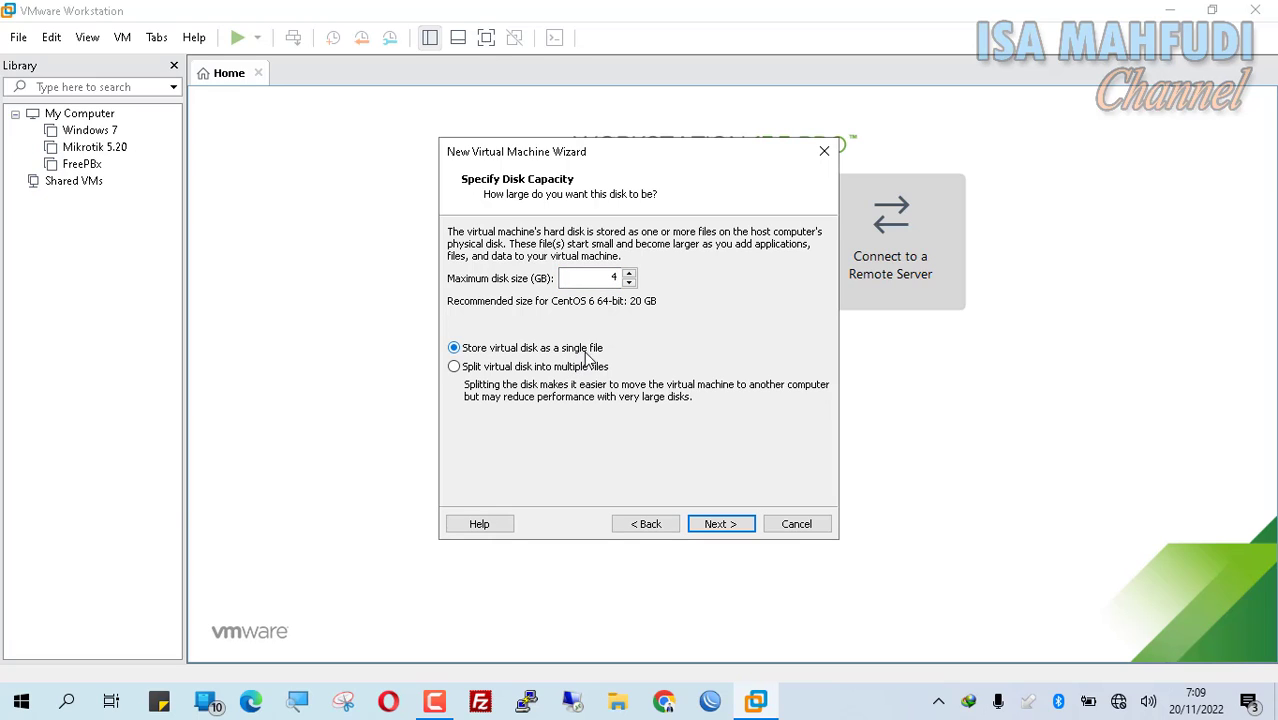
{"action": "left_click", "coordinate": [731, 529]}
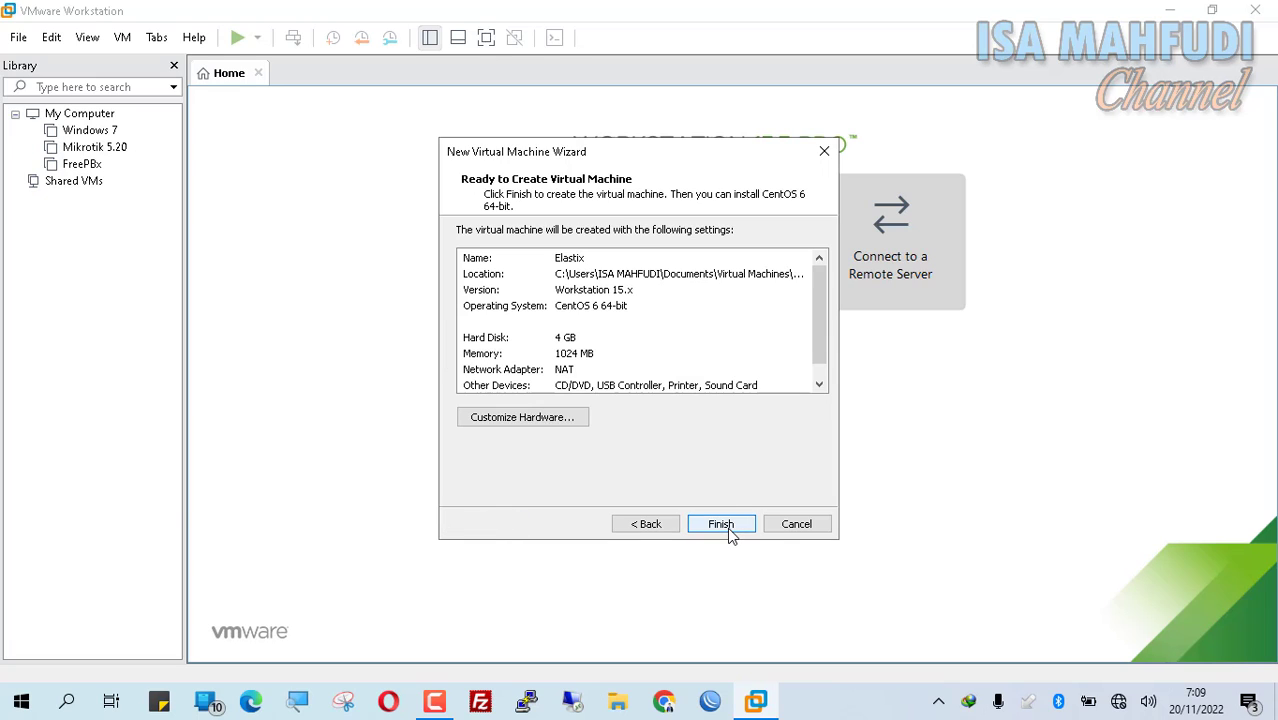
Step: In Customize Hardware, drop memory to 512 MB and select the New CD/DVD (IDE) device
{"action": "left_click", "coordinate": [563, 425]}
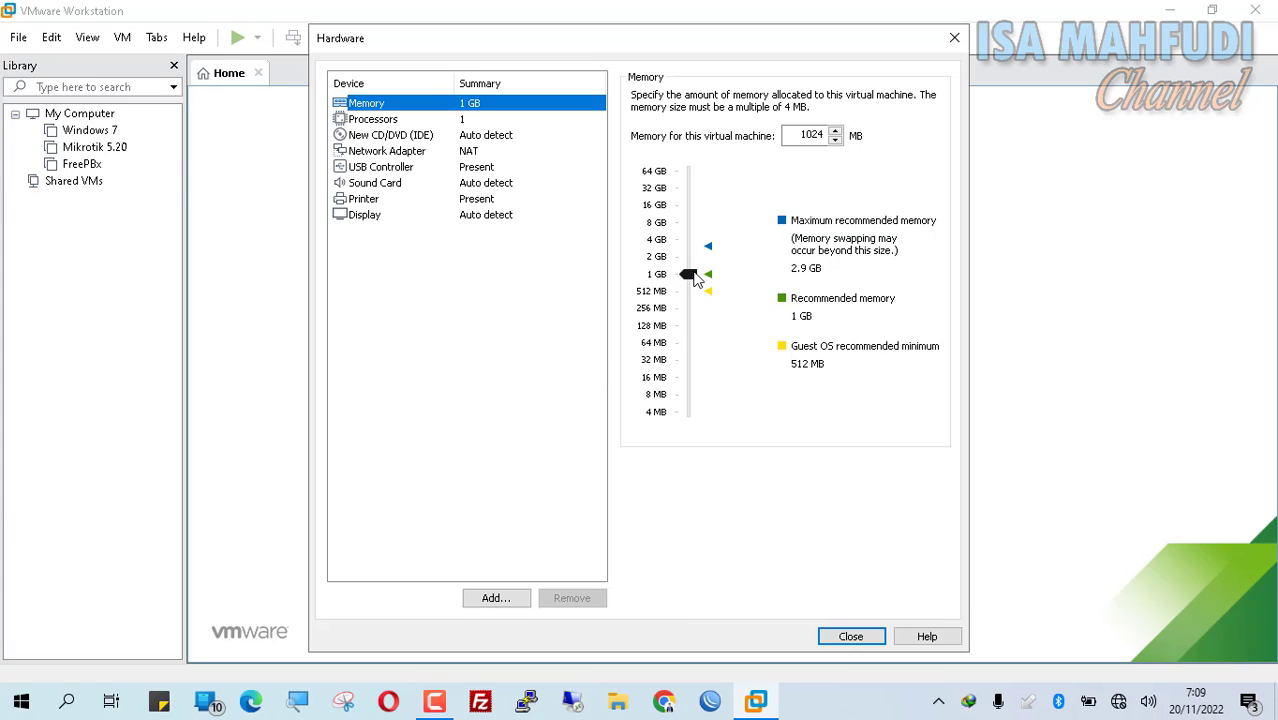
{"action": "mouse_move", "coordinate": [690, 281]}
{"action": "left_mouse_down"}
{"action": "mouse_move", "coordinate": [686, 306]}
{"action": "mouse_move", "coordinate": [696, 302]}
{"action": "left_mouse_up"}
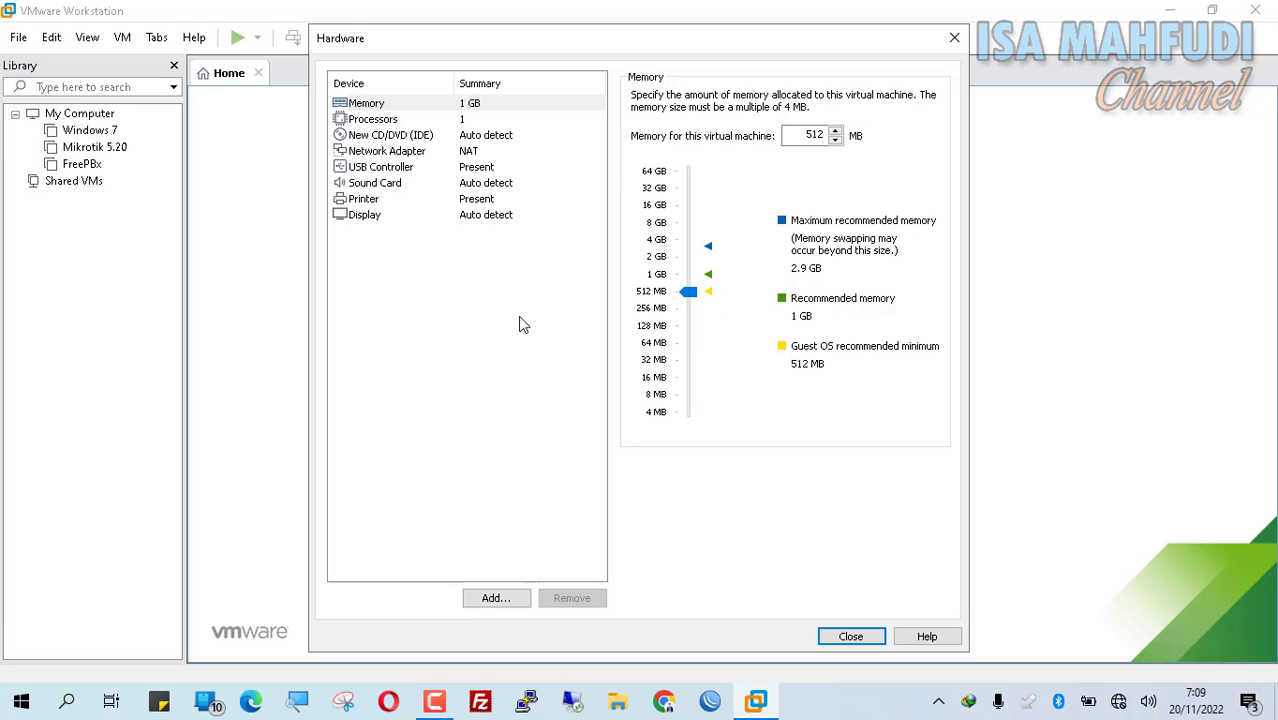
{"action": "left_click", "coordinate": [480, 137]}
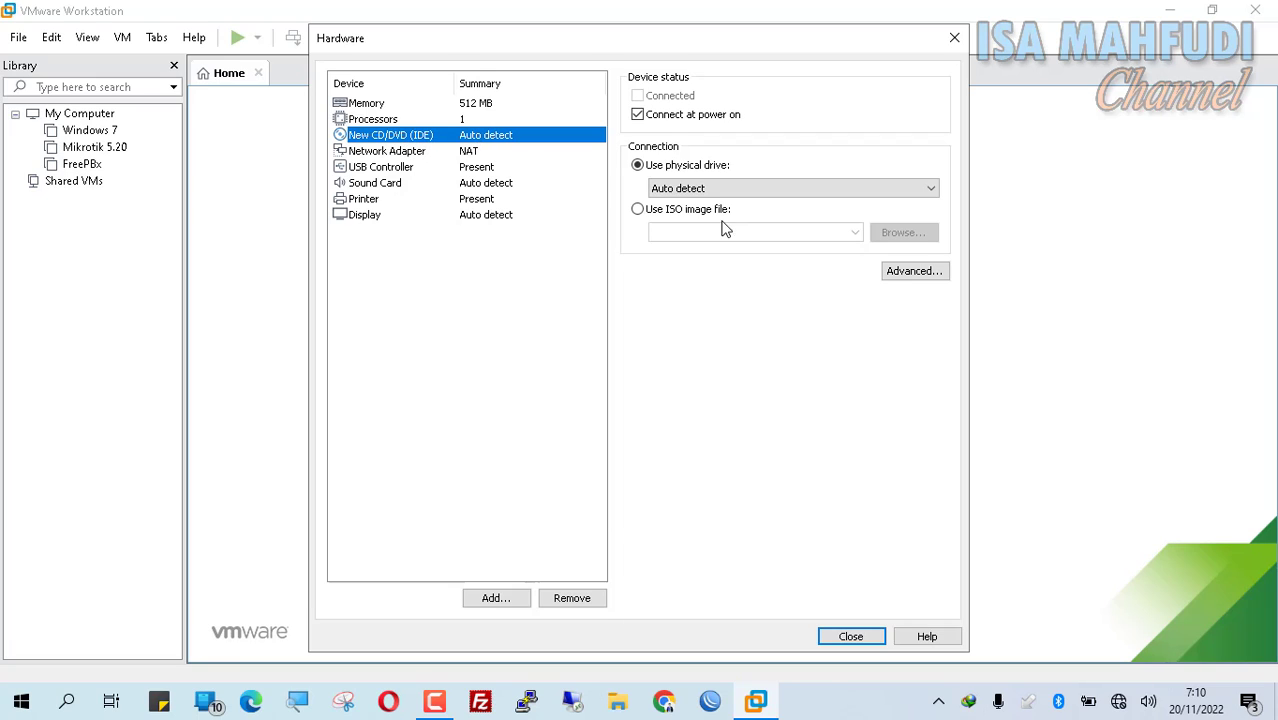
Step: Load the Elastix-4.0.74 ISO image into the CD/DVD drive and show Network Adapter settings
{"action": "left_click", "coordinate": [692, 211]}
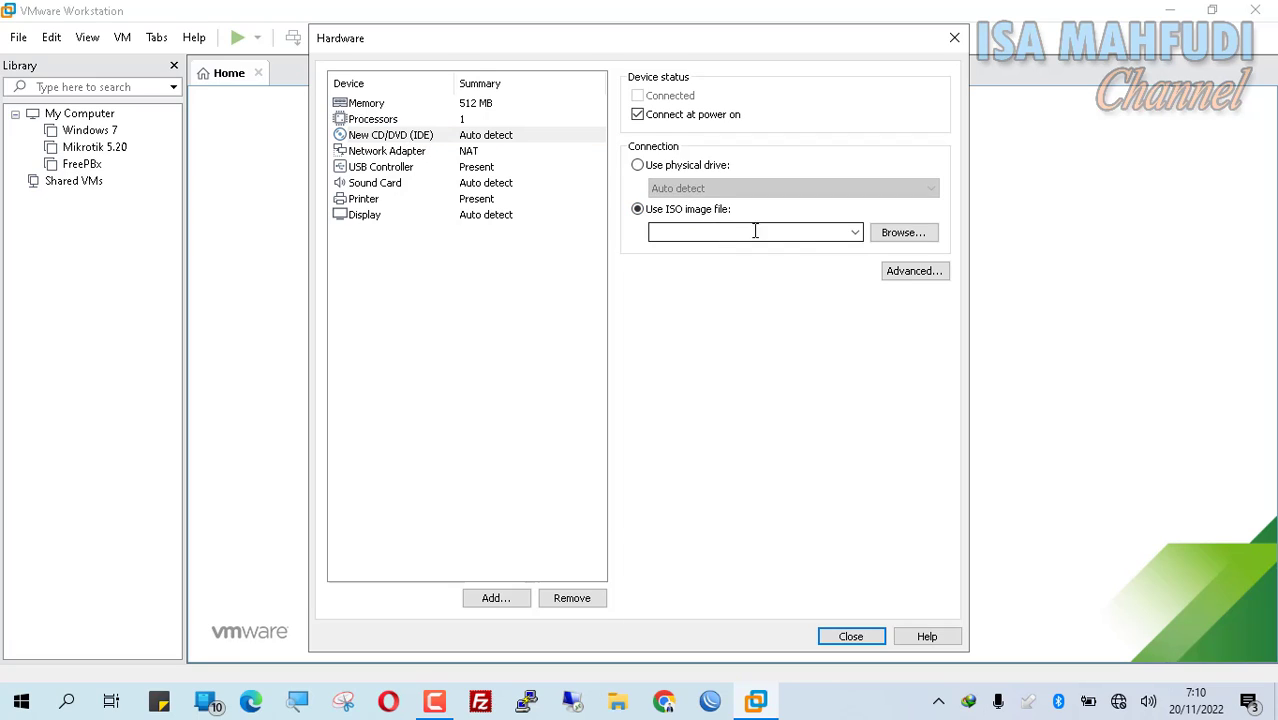
{"action": "left_click", "coordinate": [913, 240]}
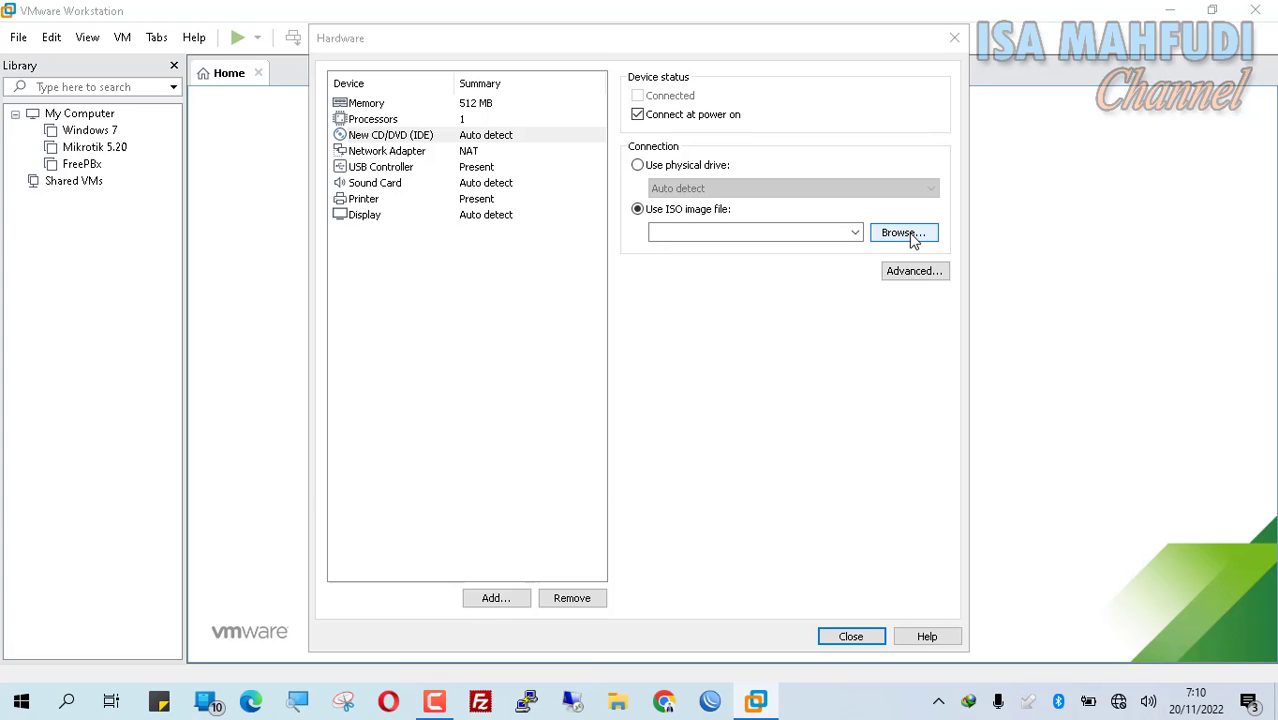
{"action": "scroll", "coordinate": [640, 230], "scroll_direction": "down", "scroll_amount": 3}
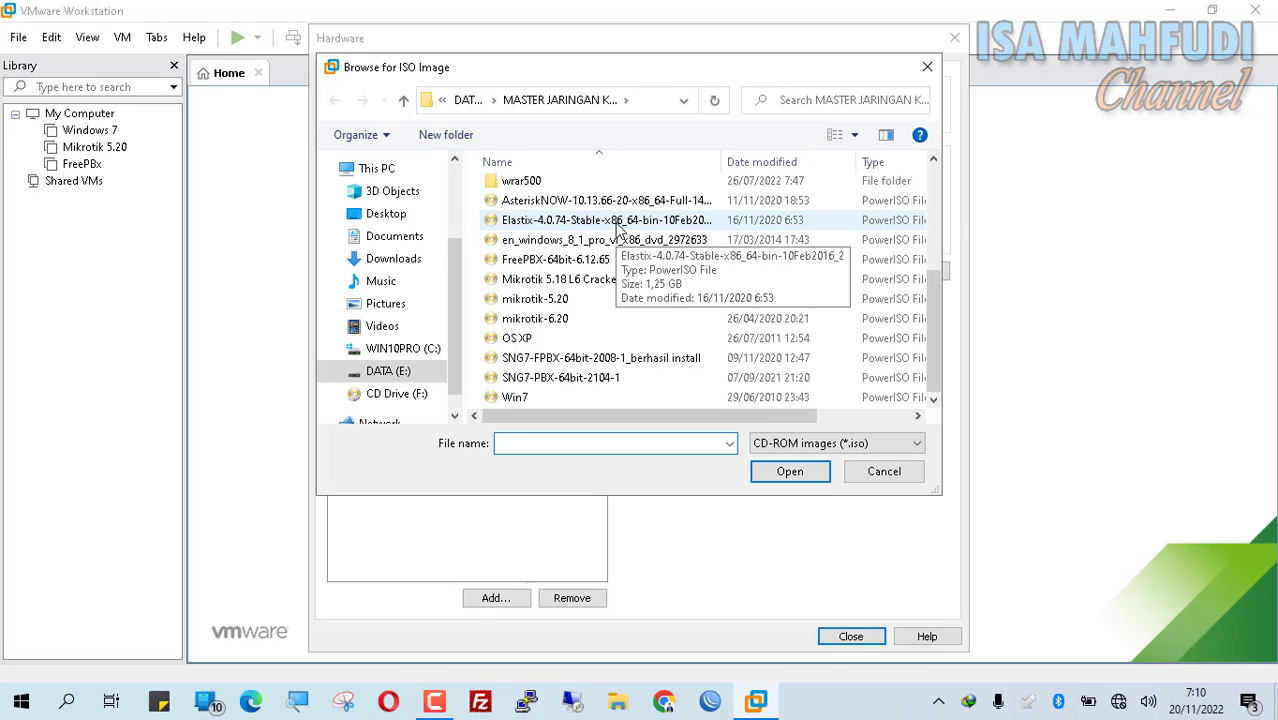
{"action": "left_click", "coordinate": [617, 222]}
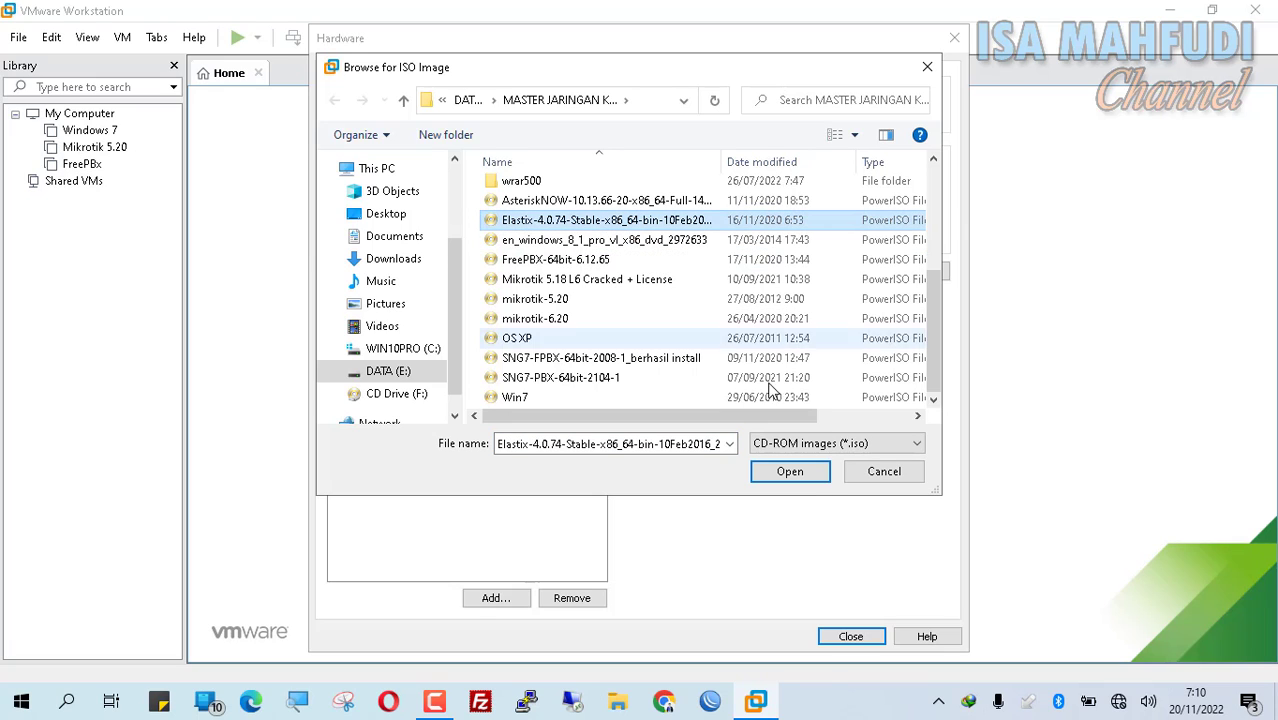
{"action": "left_click", "coordinate": [800, 471]}
{"action": "left_click", "coordinate": [415, 152]}
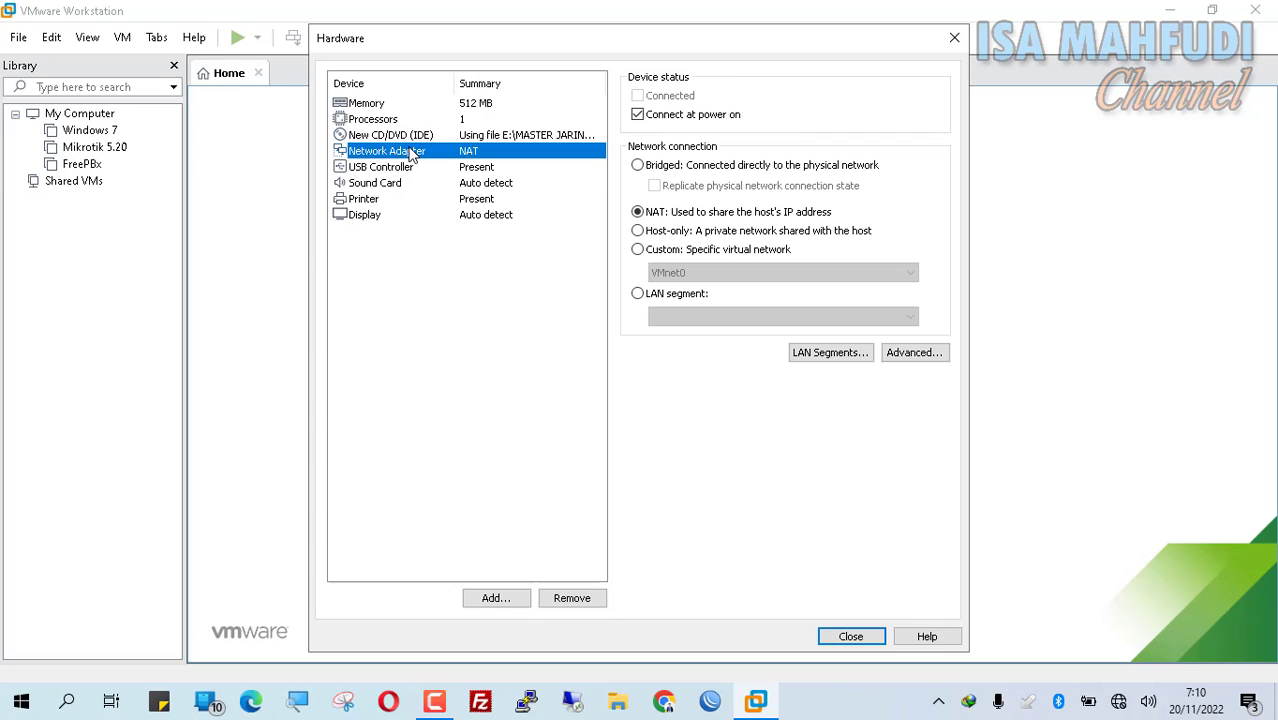
Step: Set the network adapter to Custom: Specific virtual network, VMnet8 (NAT)
{"action": "left_click", "coordinate": [680, 250]}
{"action": "left_click", "coordinate": [684, 272]}
{"action": "left_click", "coordinate": [704, 387]}
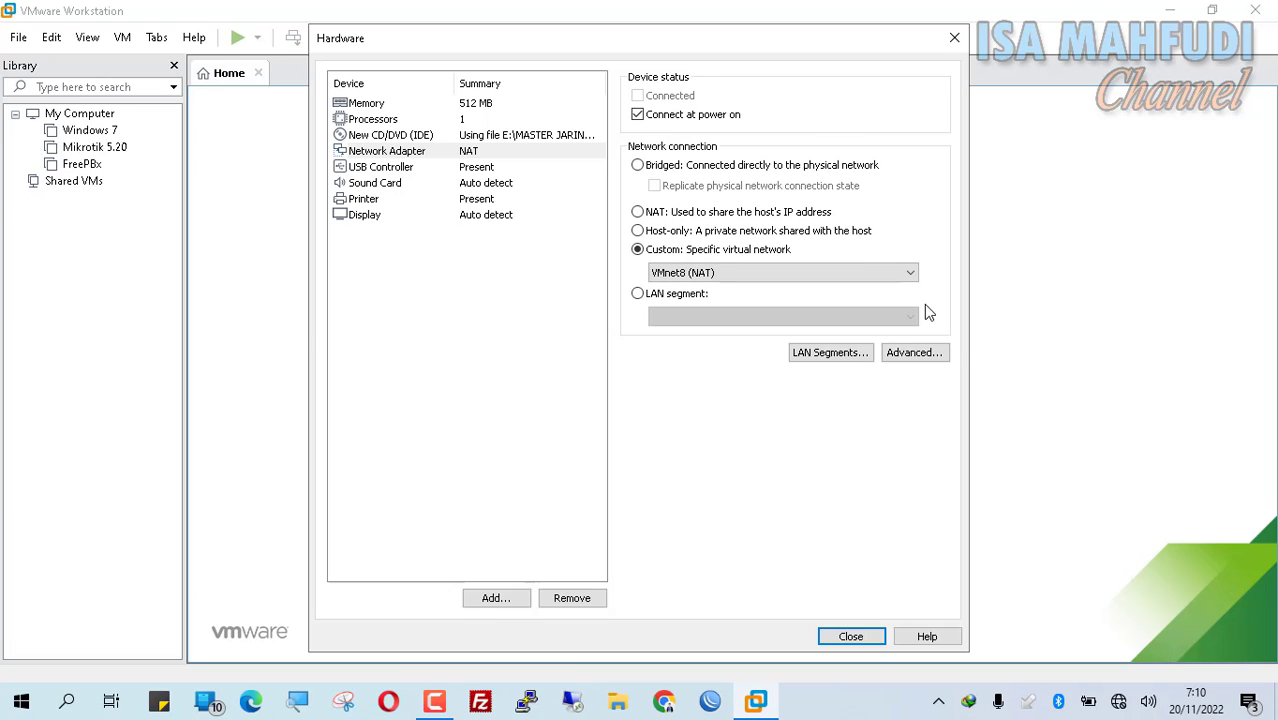
Step: Run ipconfig in a Command Prompt to find the VMnet8 address 192.168.183.1
{"action": "key", "text": "super+r"}
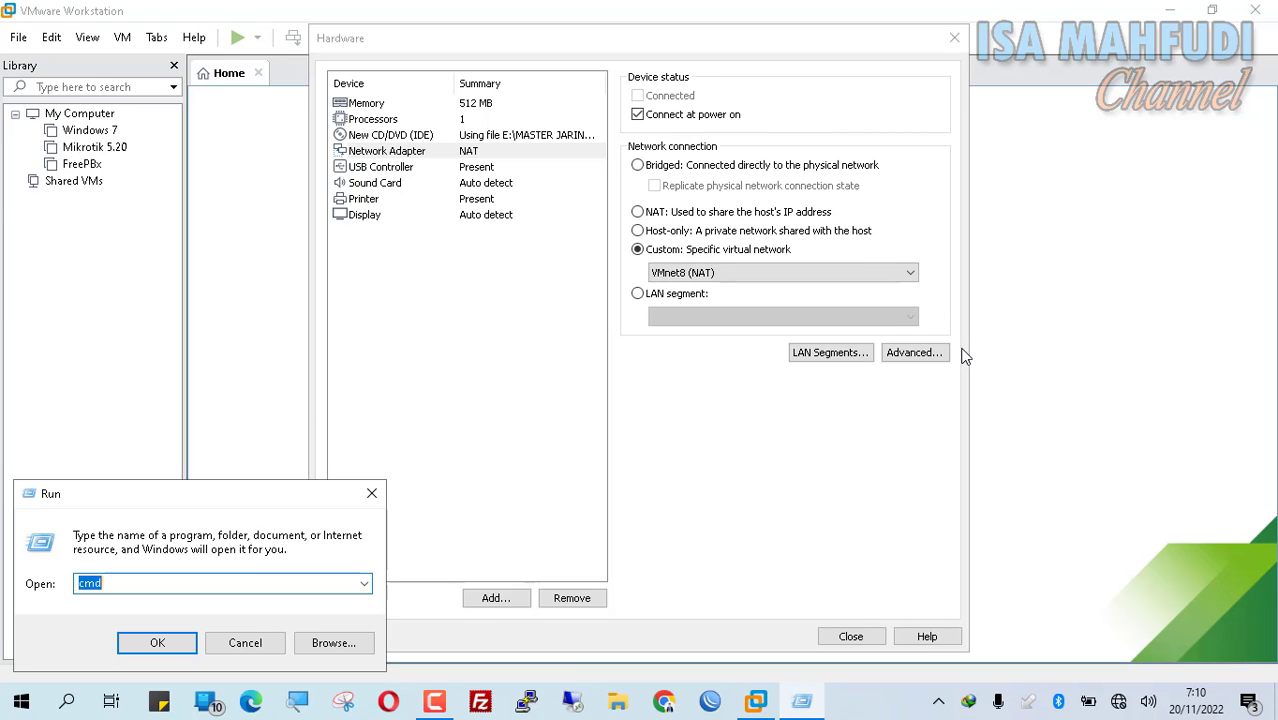
{"action": "type", "text": "c"}
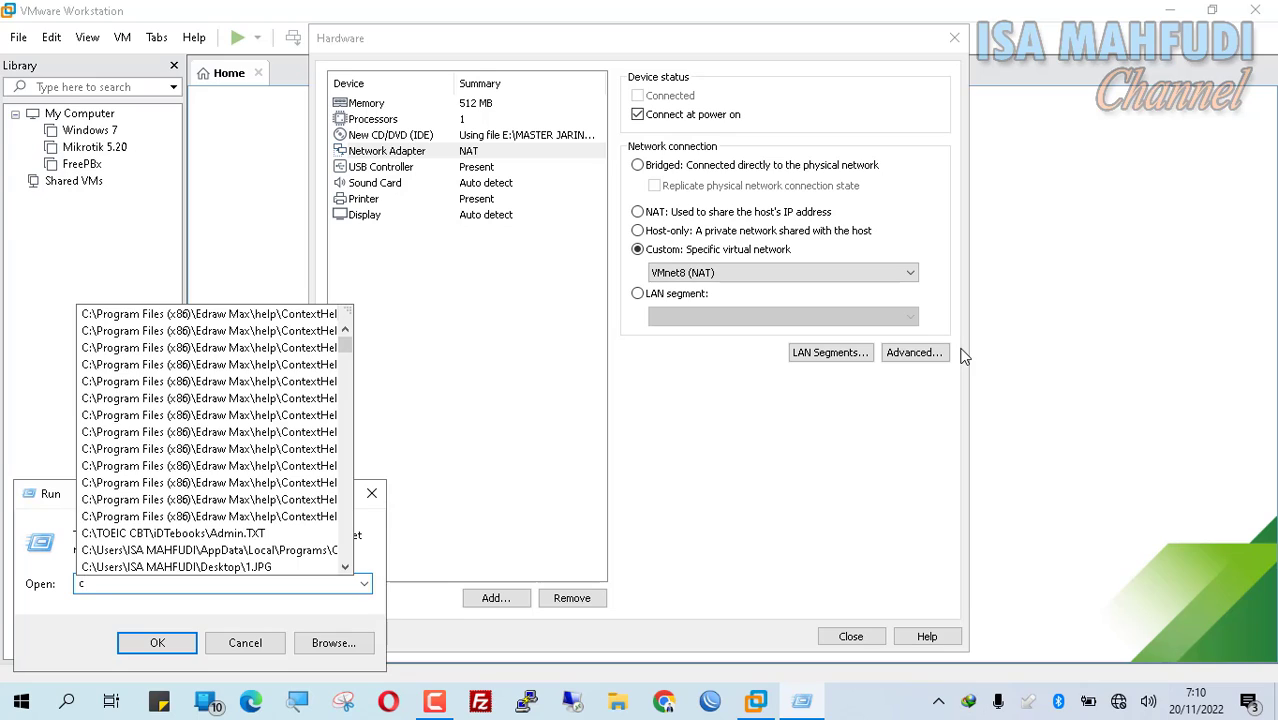
{"action": "type", "text": "md"}
{"action": "key", "text": "Return"}
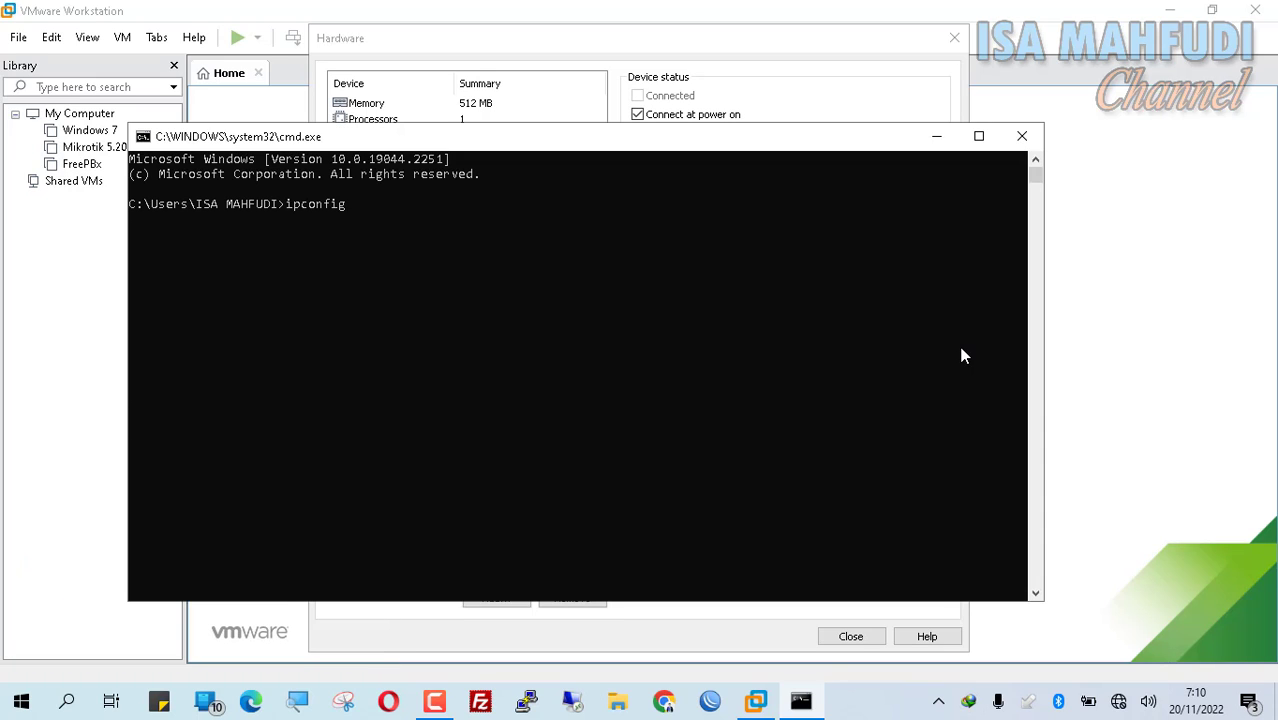
{"action": "key", "text": "Return"}
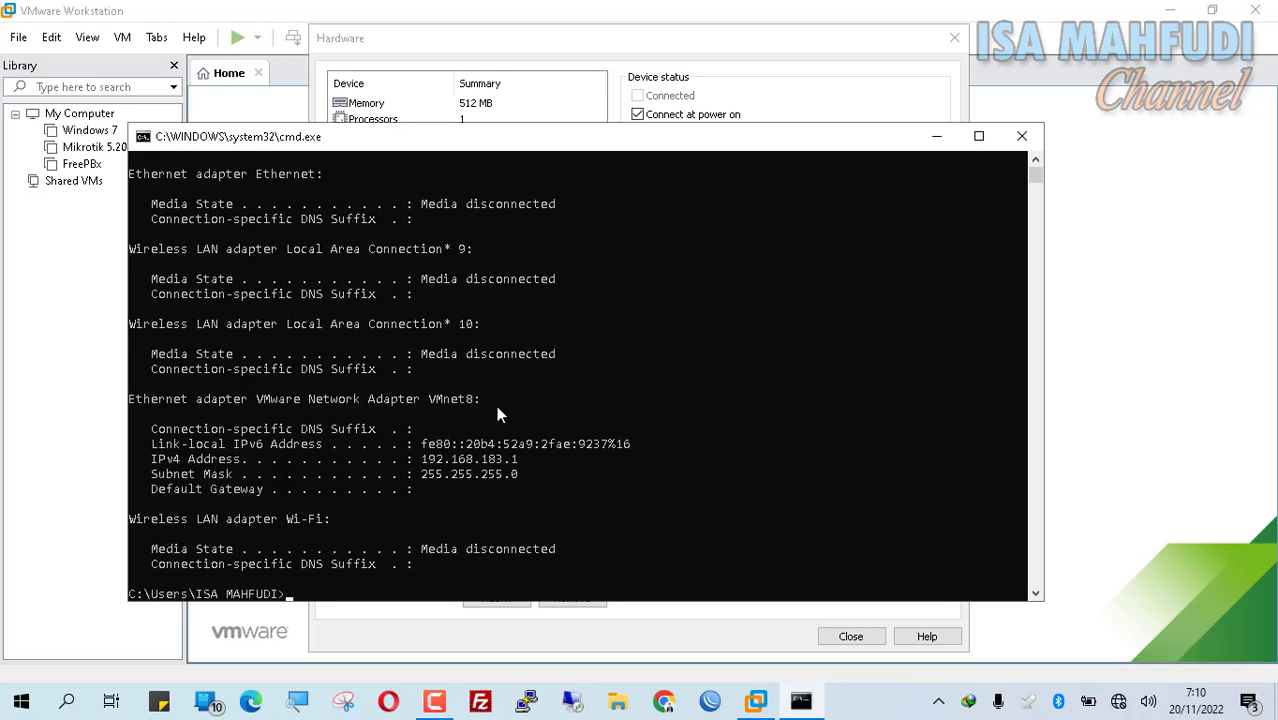
{"action": "key", "text": "super"}
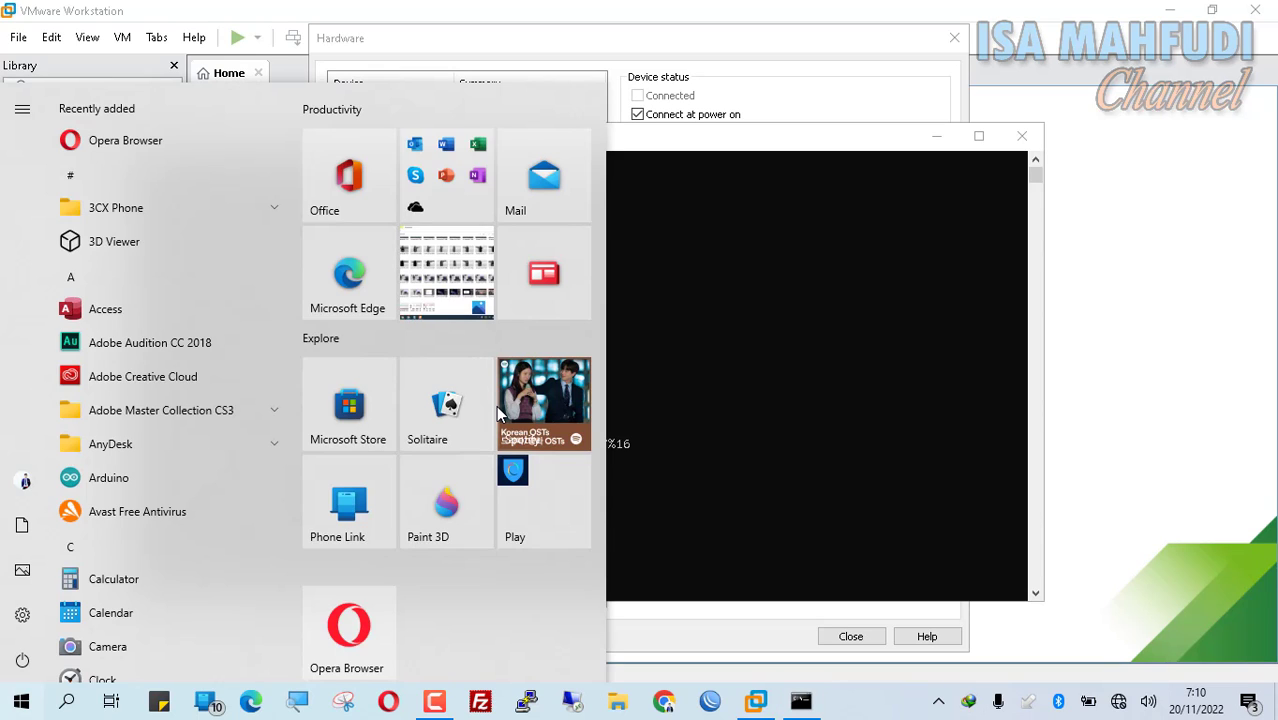
Step: Reach the Network Connections adapter list through Control Panel's Network and Sharing Center
{"action": "type", "text": "cont"}
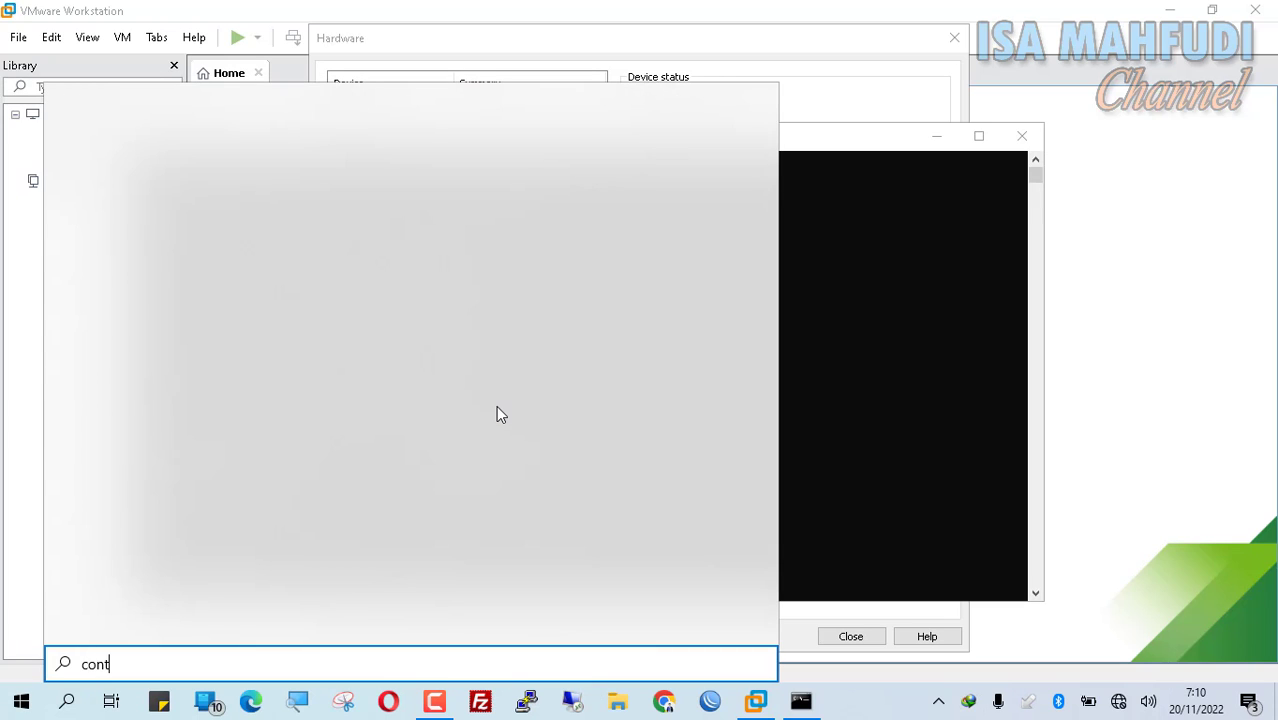
{"action": "type", "text": "rol"}
{"action": "key", "text": "Return"}
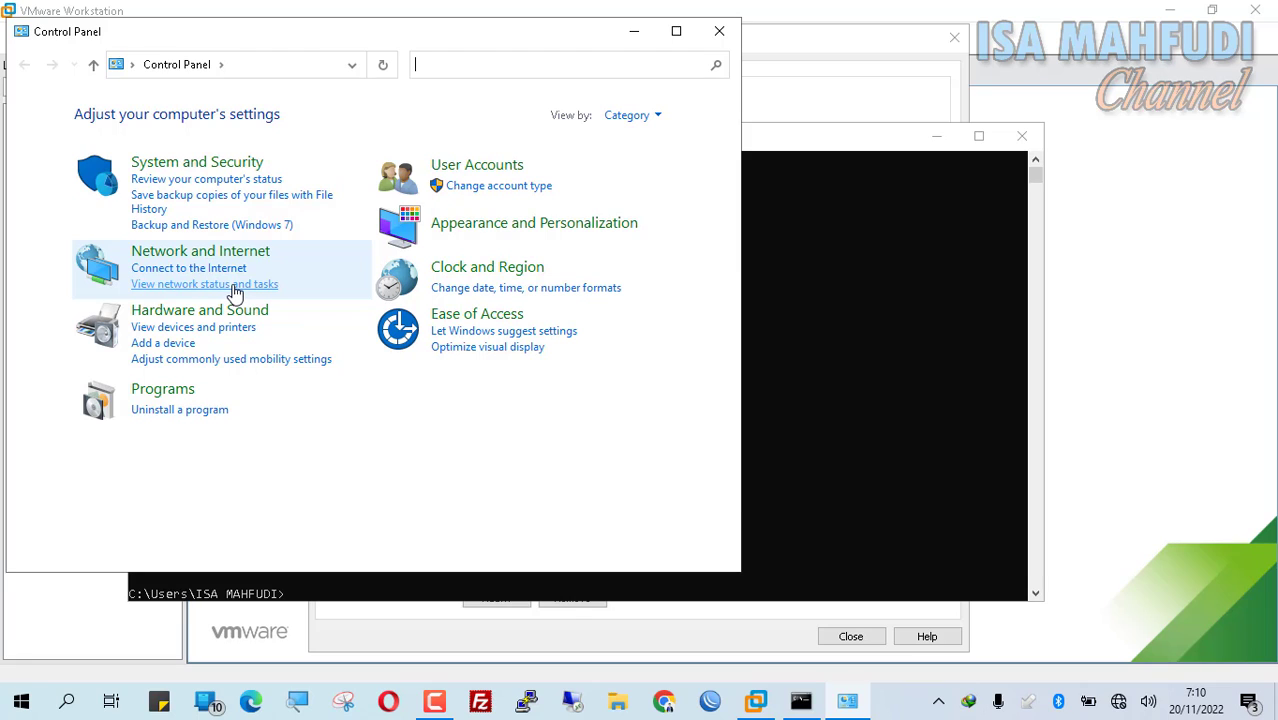
{"action": "left_click", "coordinate": [231, 285]}
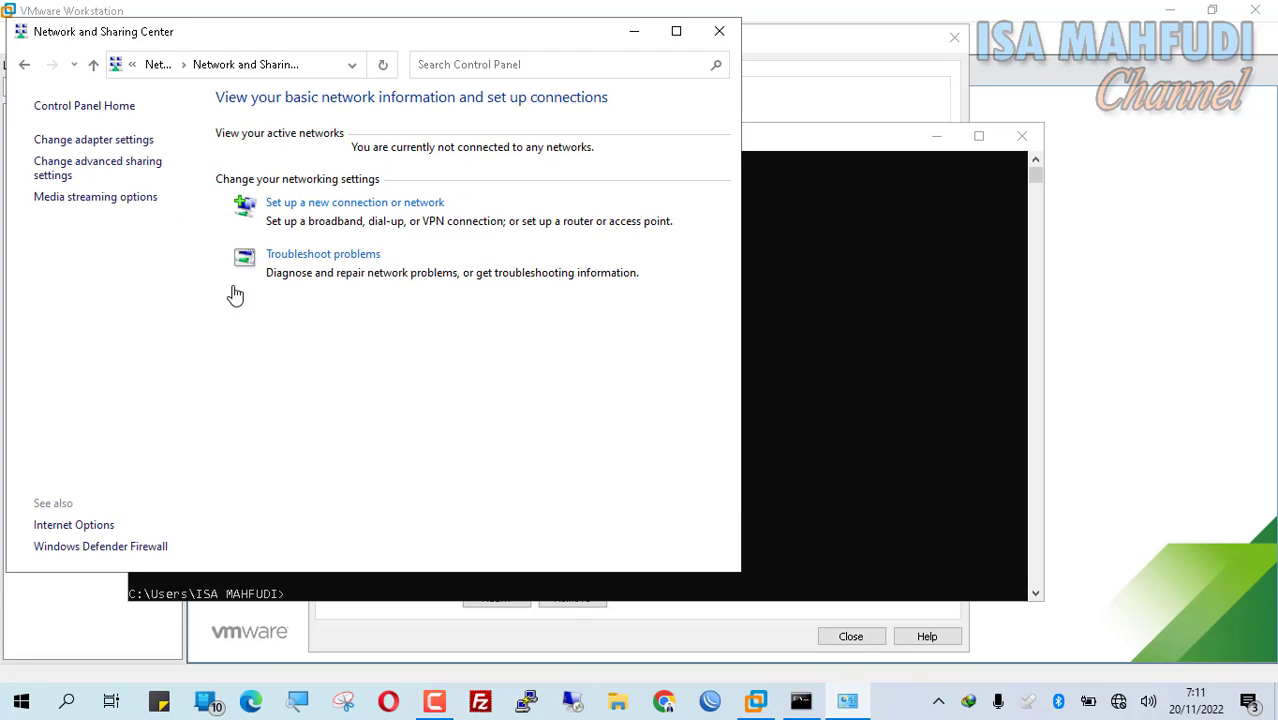
{"action": "left_click", "coordinate": [108, 141]}
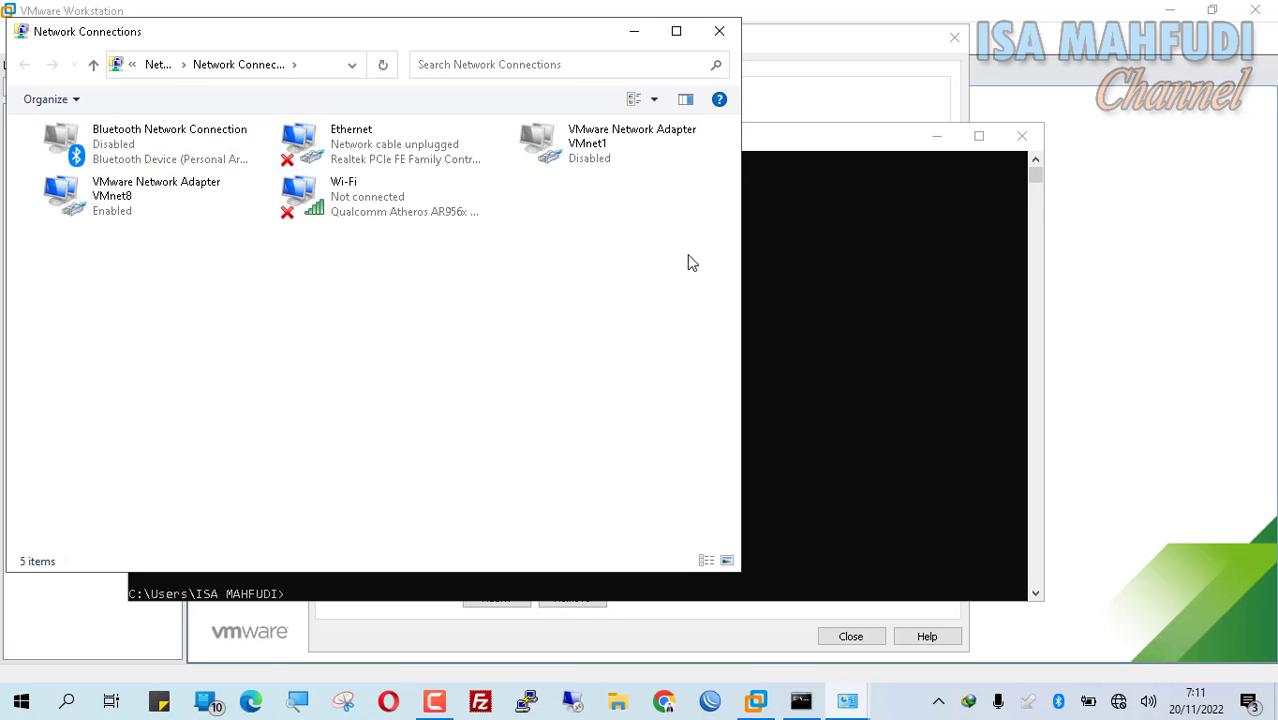
Step: Disable VMware Network Adapter VMnet1, leaving VMnet8 enabled and selected
{"action": "right_click", "coordinate": [604, 150]}
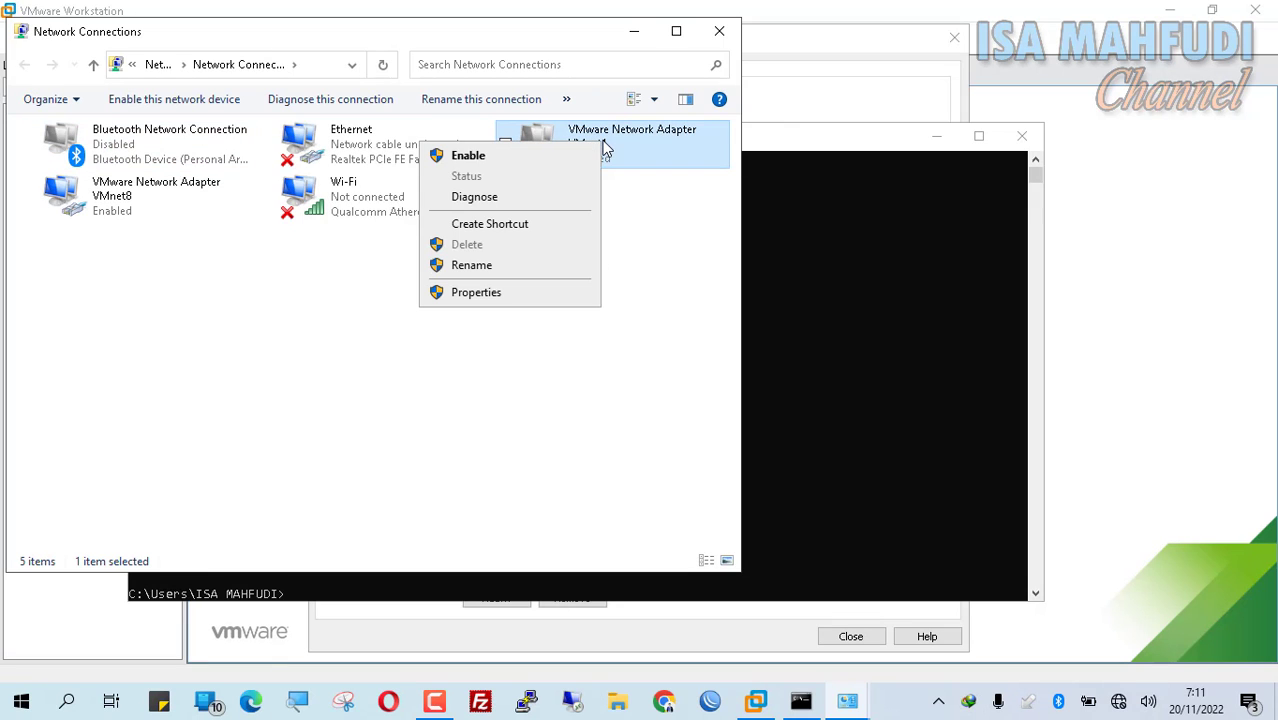
{"action": "left_click", "coordinate": [468, 156]}
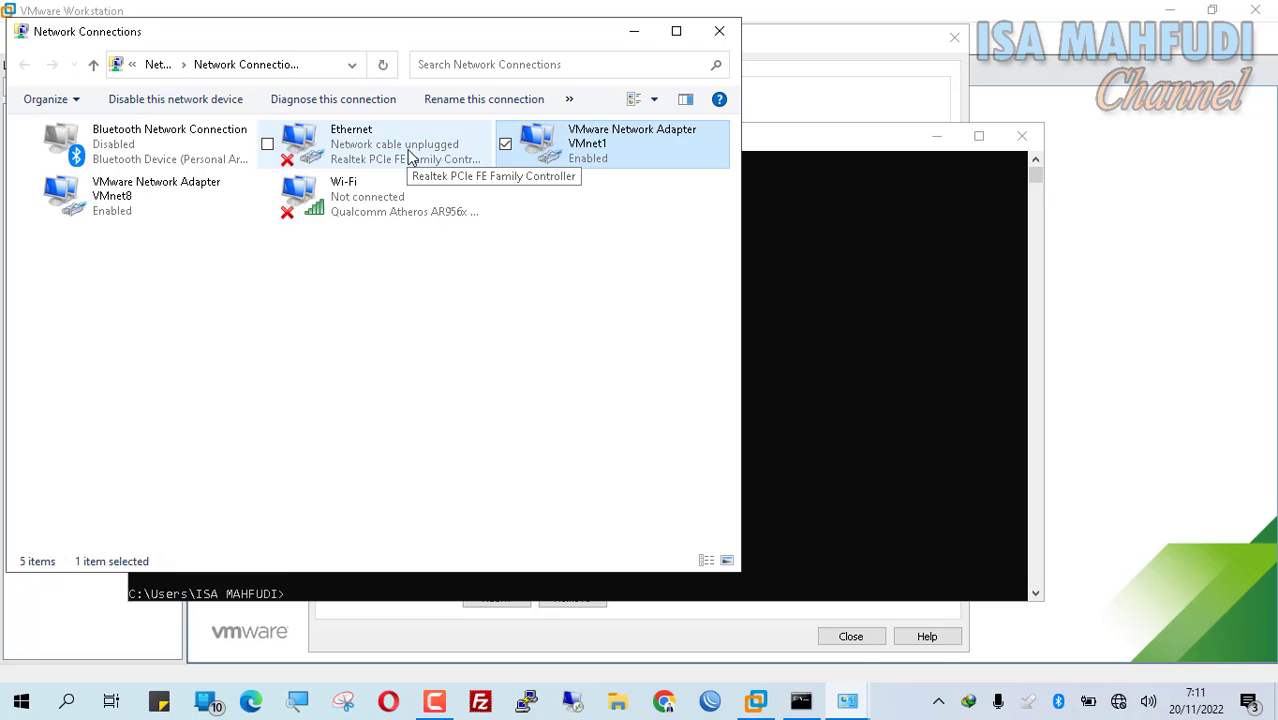
{"action": "left_click", "coordinate": [616, 151]}
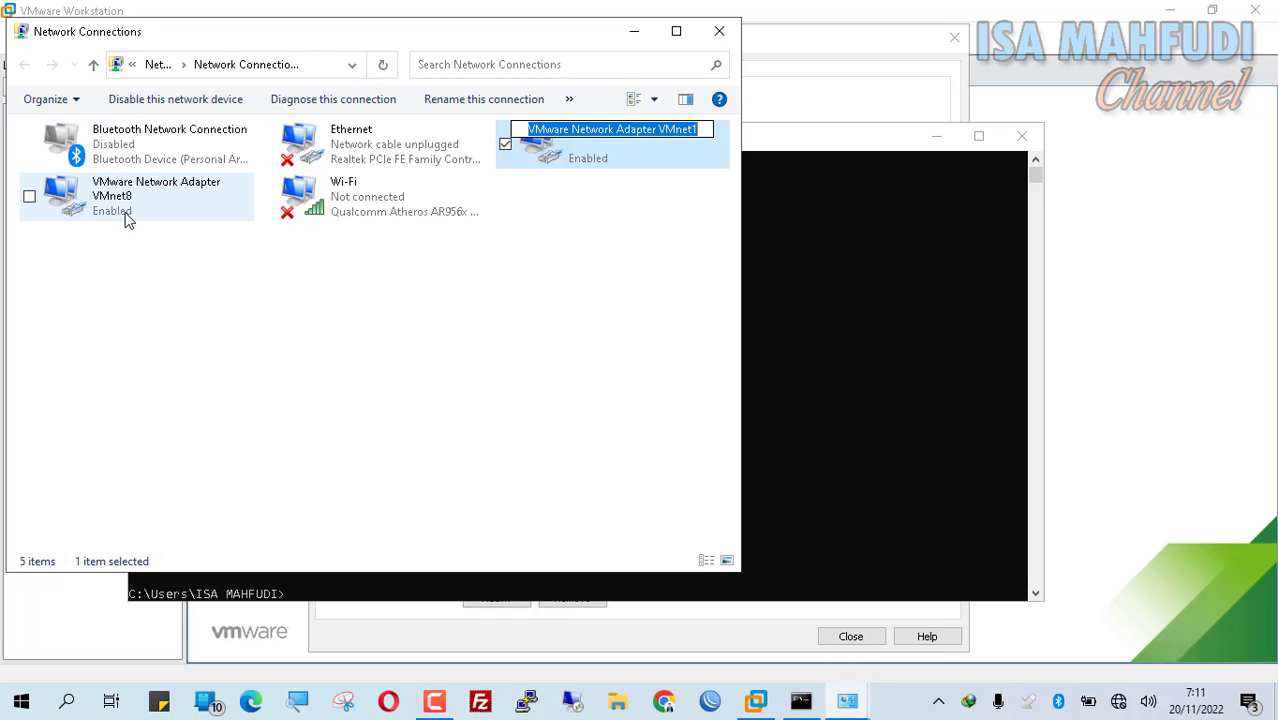
{"action": "left_click", "coordinate": [166, 313]}
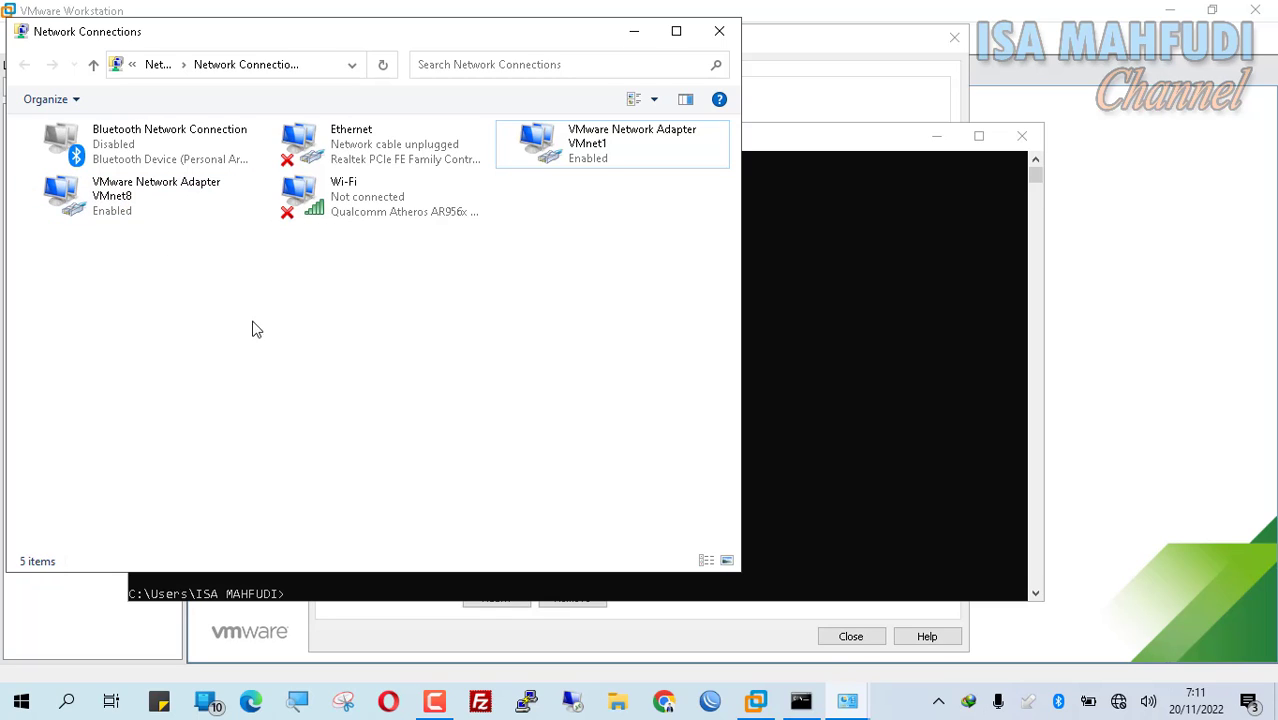
{"action": "left_click", "coordinate": [151, 211]}
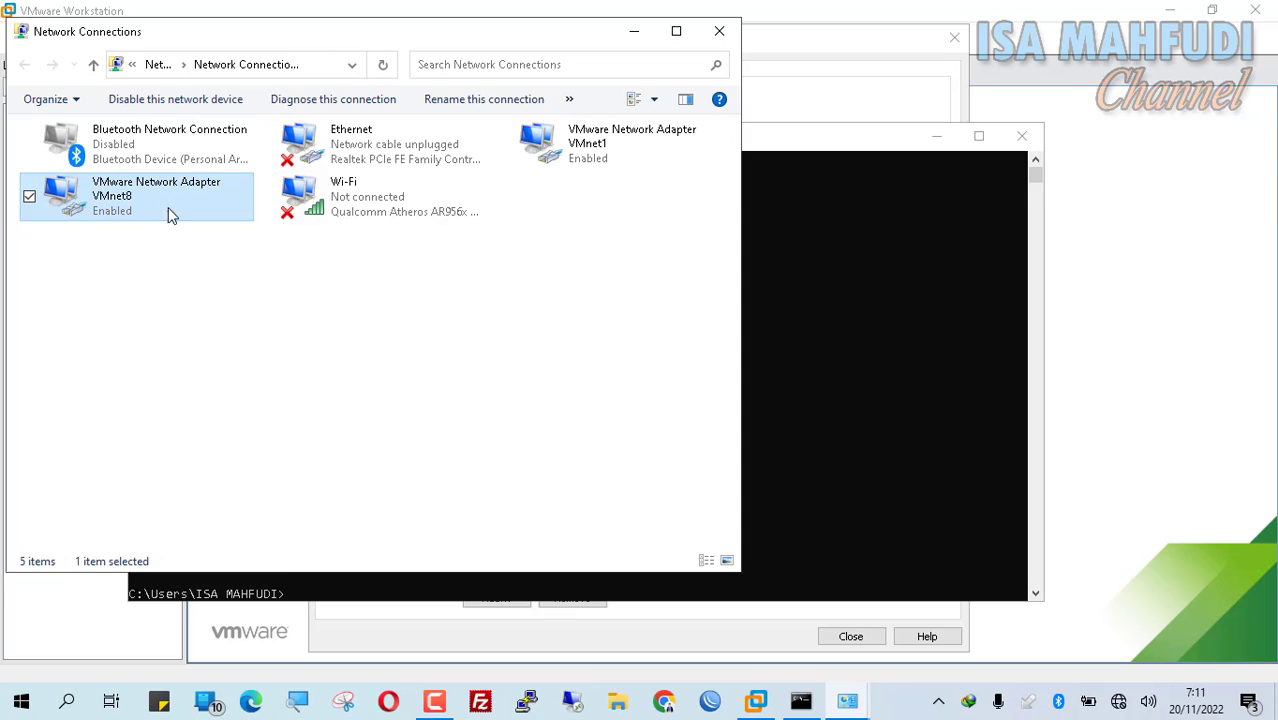
{"action": "left_click", "coordinate": [600, 154]}
{"action": "right_click", "coordinate": [612, 143]}
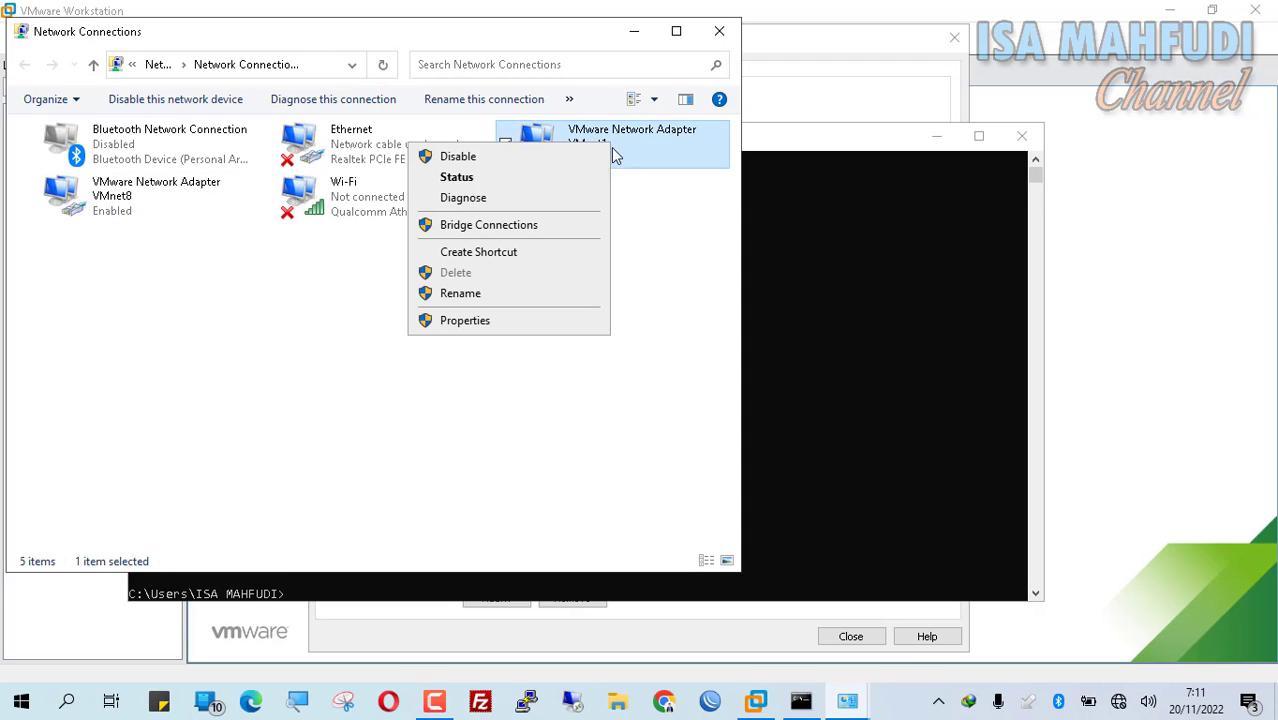
{"action": "left_click", "coordinate": [602, 158]}
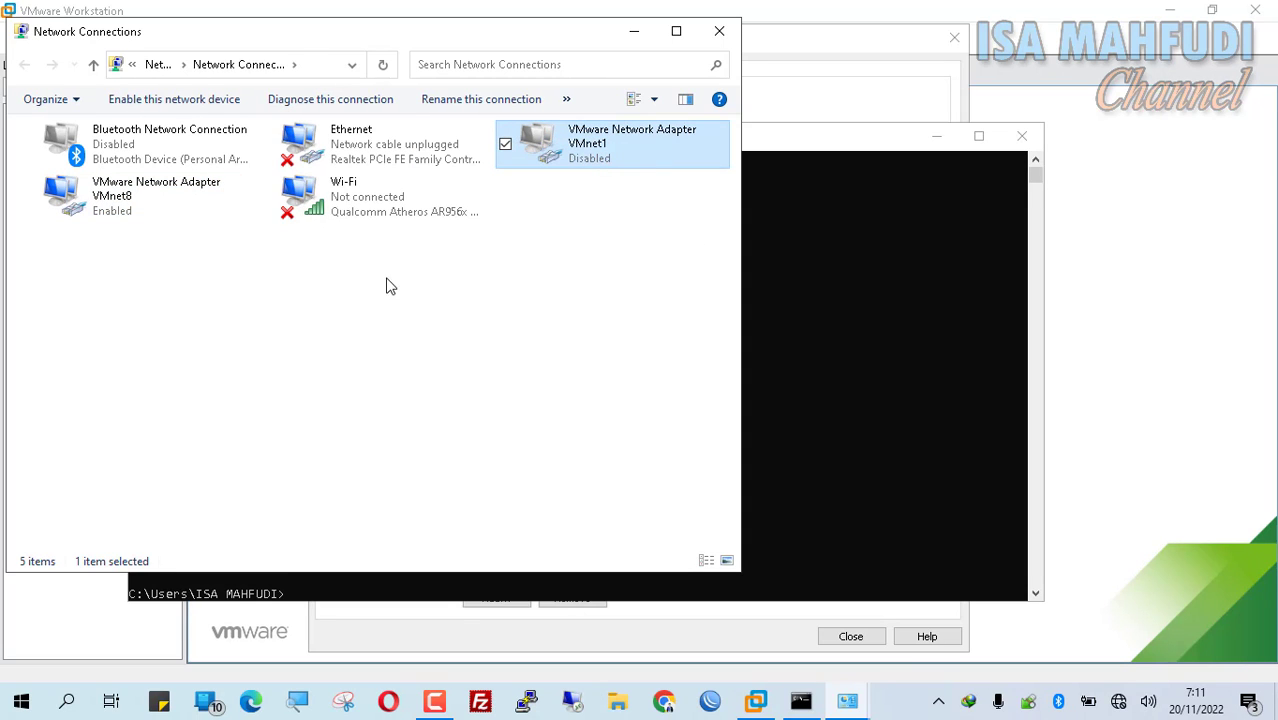
{"action": "left_click", "coordinate": [549, 371]}
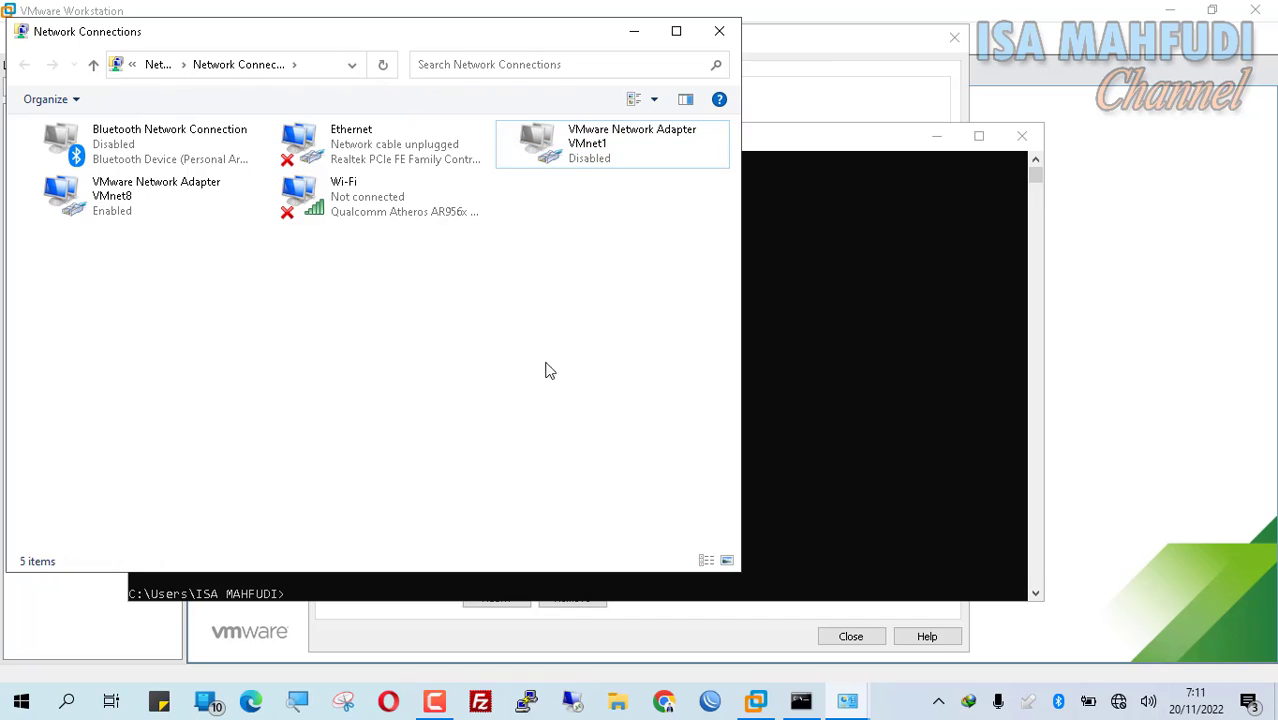
{"action": "left_click", "coordinate": [134, 211]}
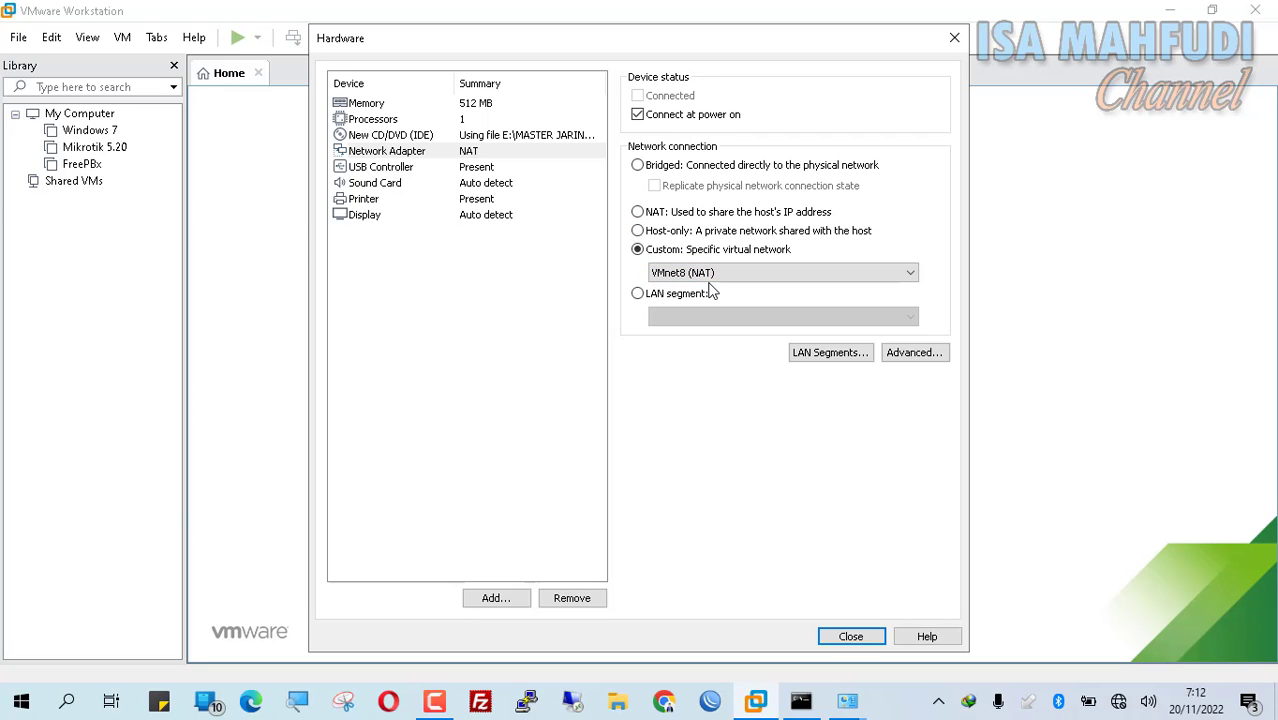
Step: Close the Hardware dialog back to the summary, then bring the ipconfig Command Prompt forward
{"action": "left_click", "coordinate": [880, 636]}
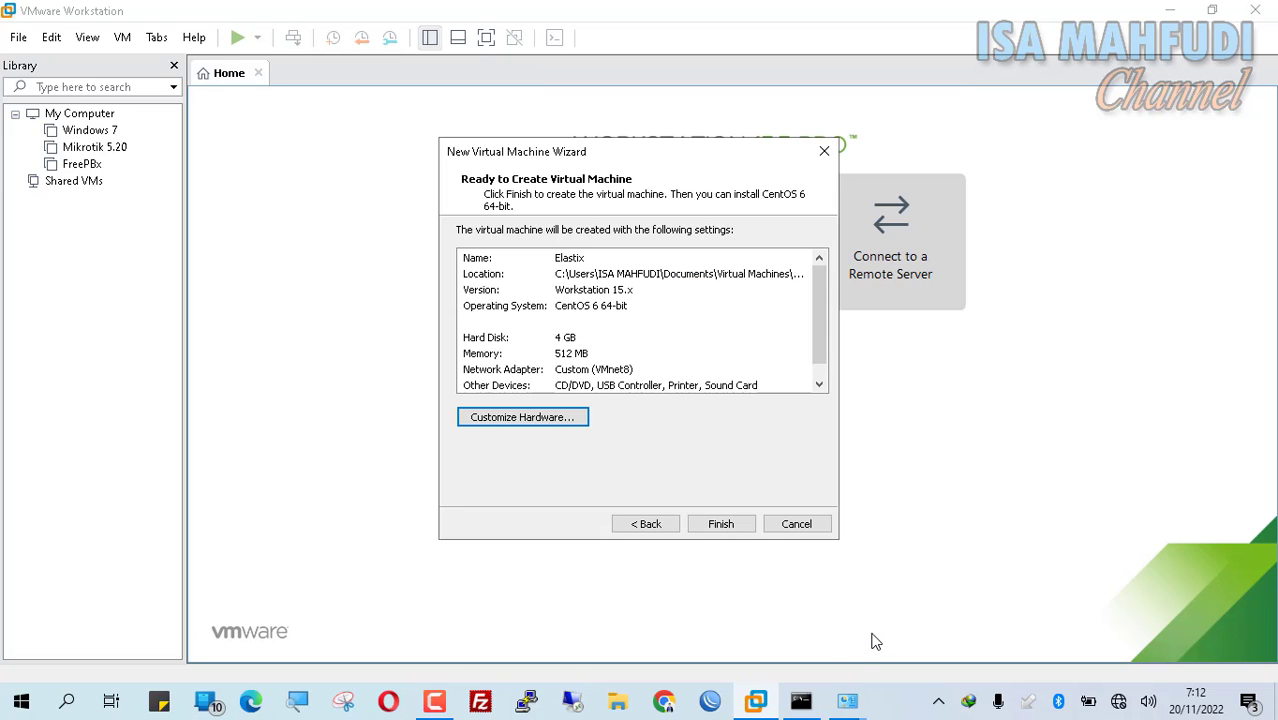
{"action": "left_click", "coordinate": [824, 384]}
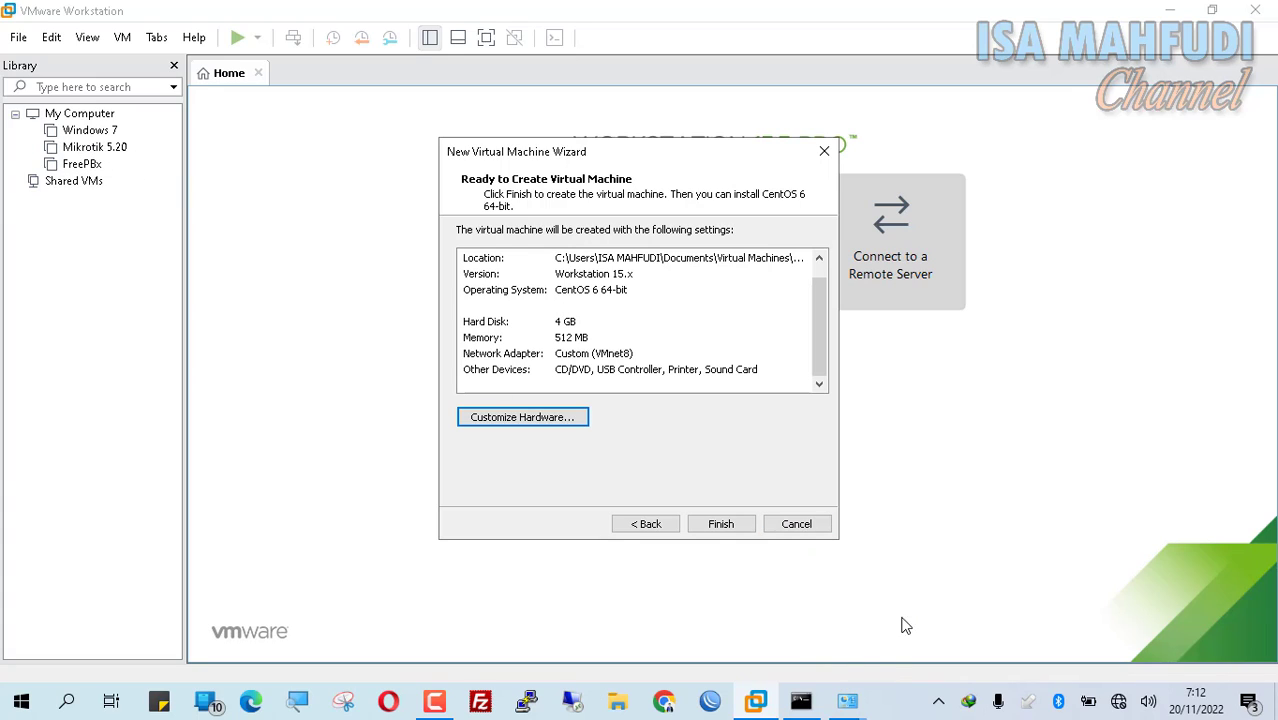
{"action": "left_click", "coordinate": [847, 701]}
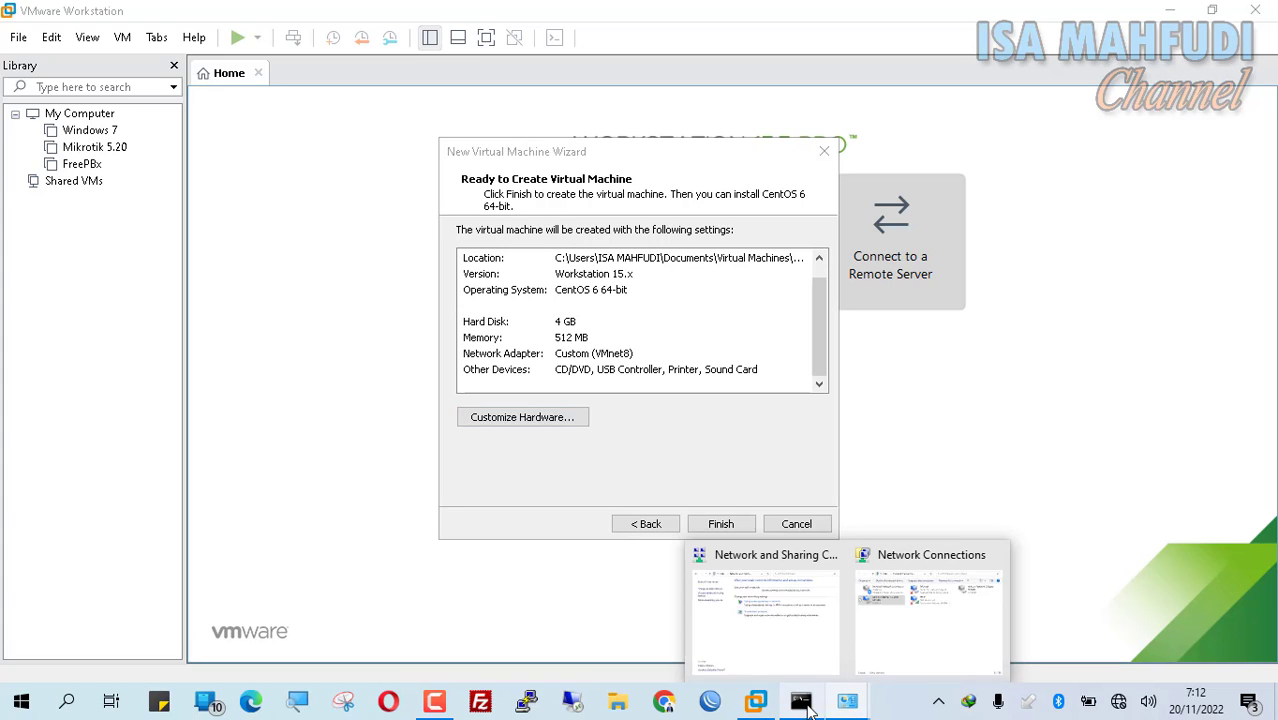
{"action": "left_click", "coordinate": [803, 703]}
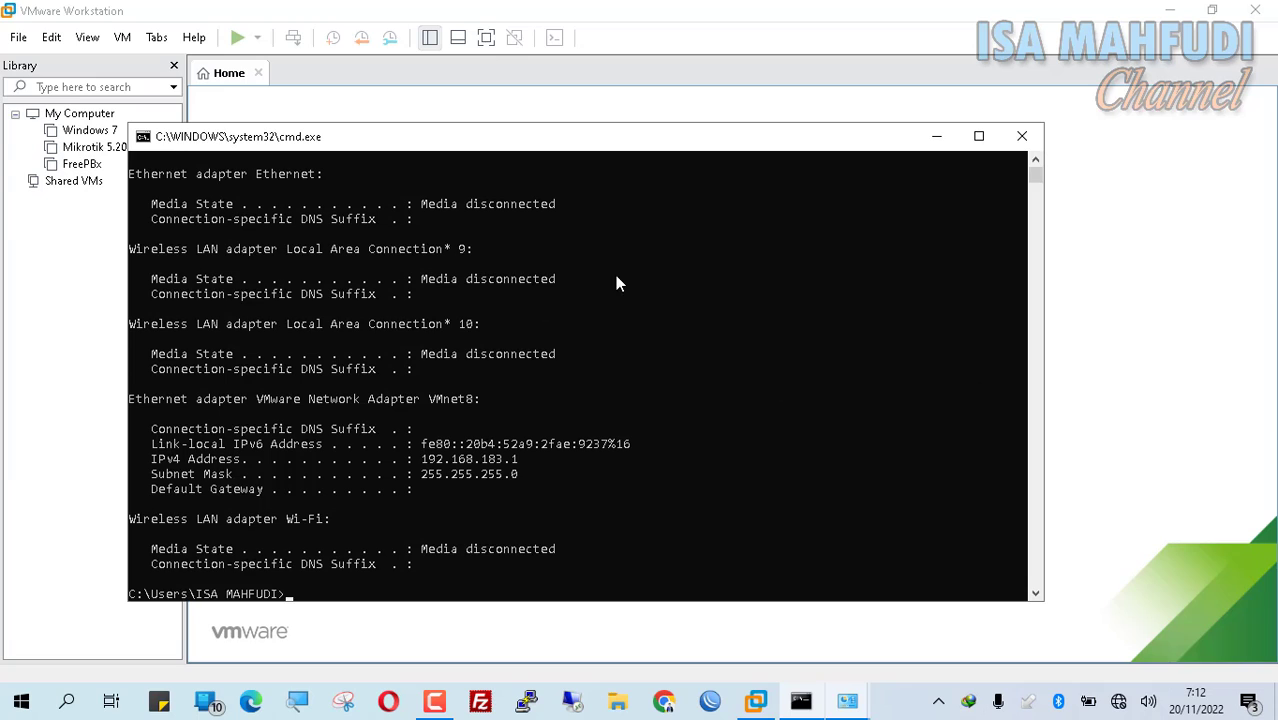
Step: Finish the wizard, select Elastix in the Library, and power it on to the boot menu
{"action": "left_click", "coordinate": [955, 135]}
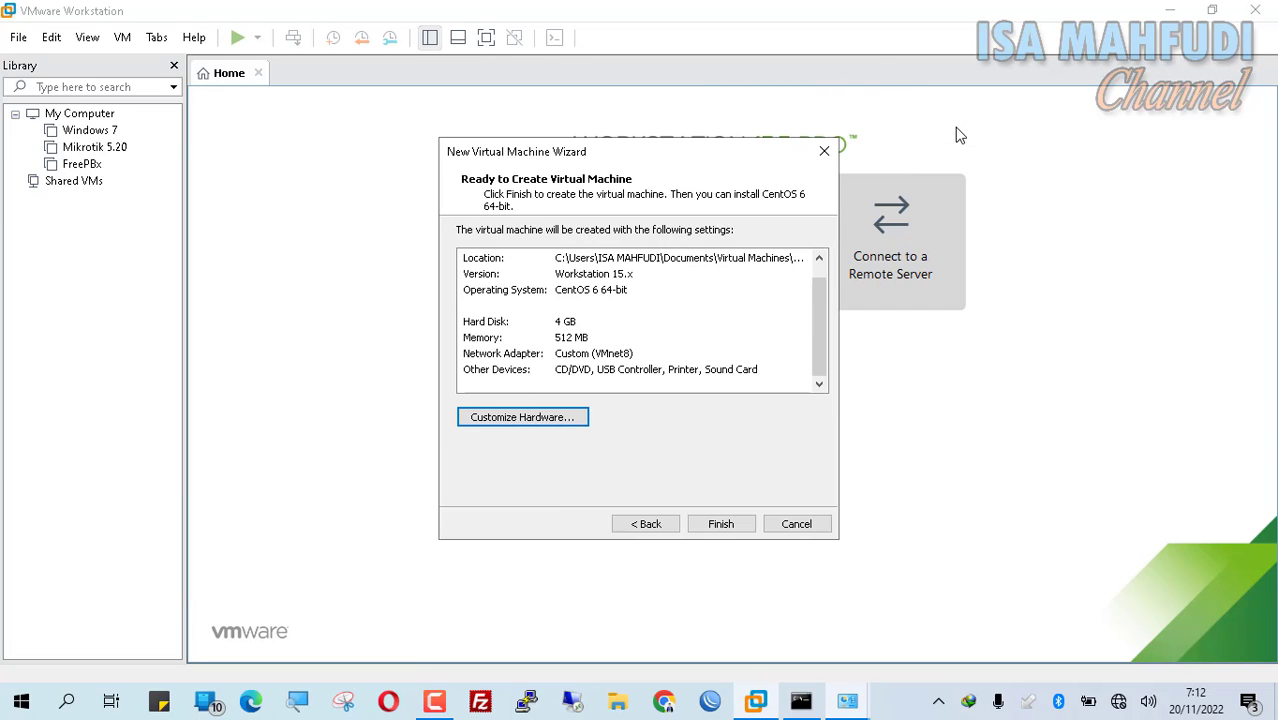
{"action": "left_click", "coordinate": [720, 524]}
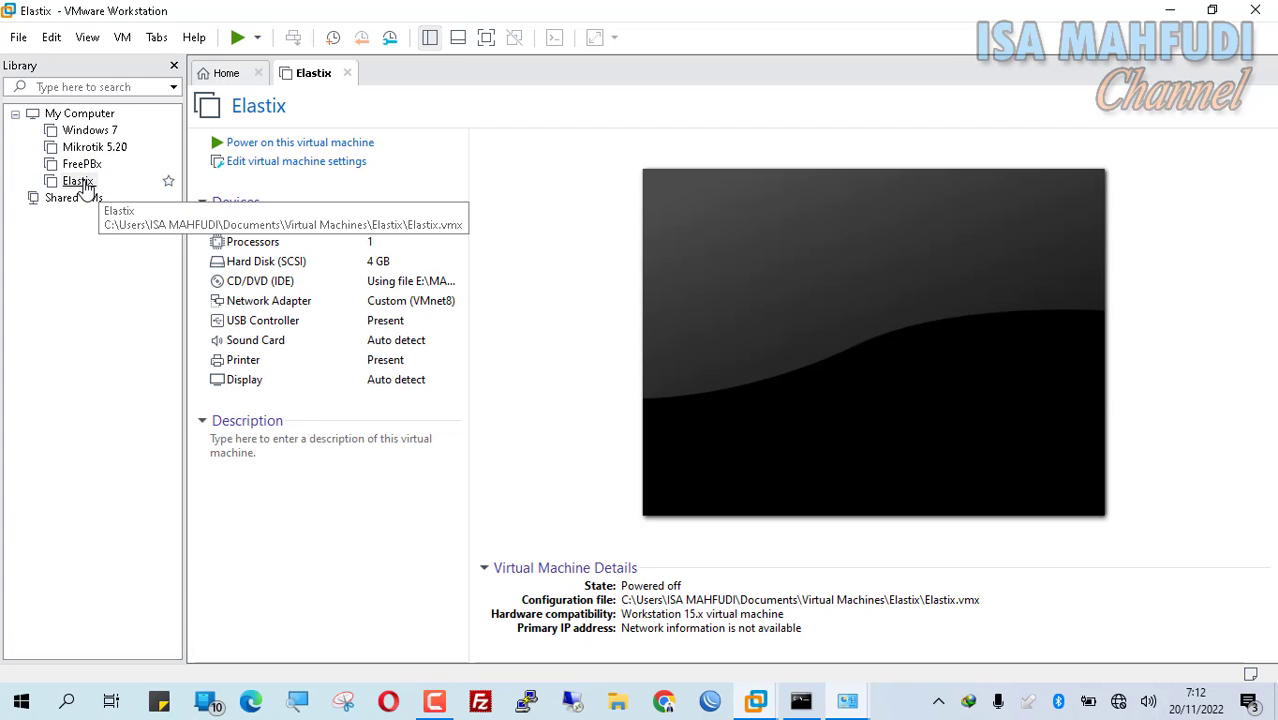
{"action": "left_click", "coordinate": [82, 186]}
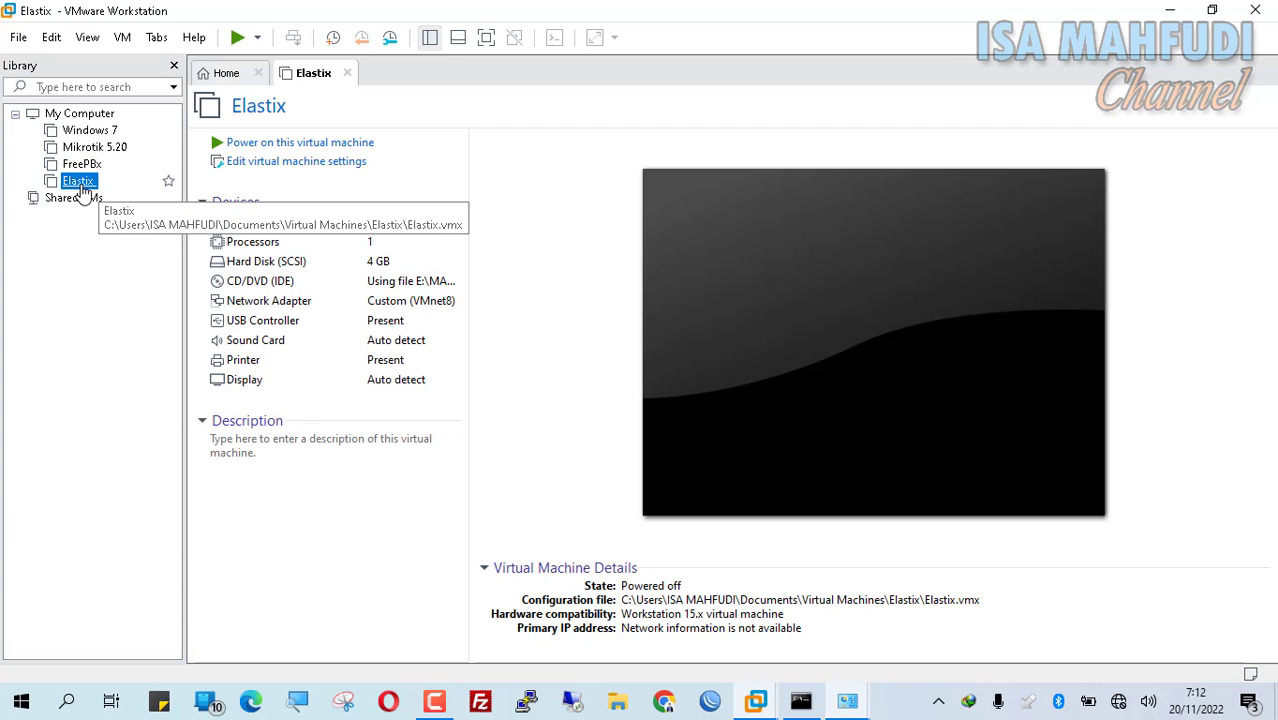
{"action": "left_click", "coordinate": [350, 145]}
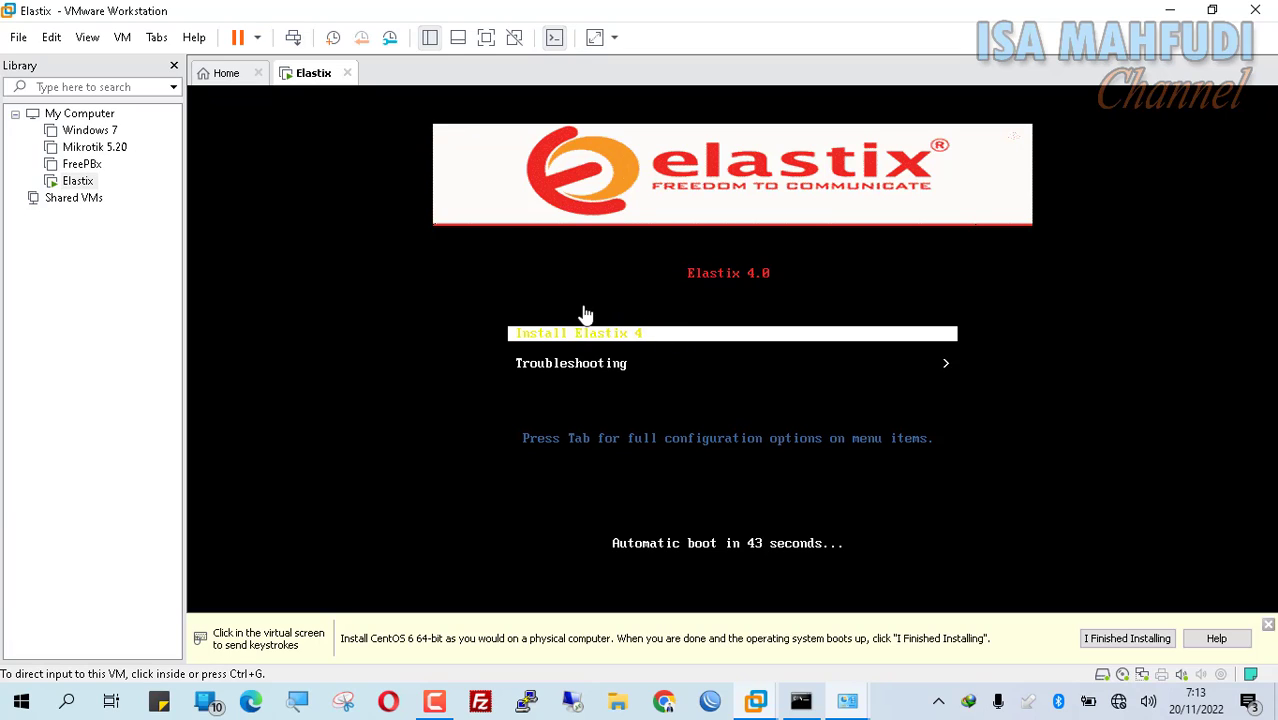
Step: Highlight Install Elastix 4 in the VM's boot menu and start it
{"action": "left_click", "coordinate": [632, 296]}
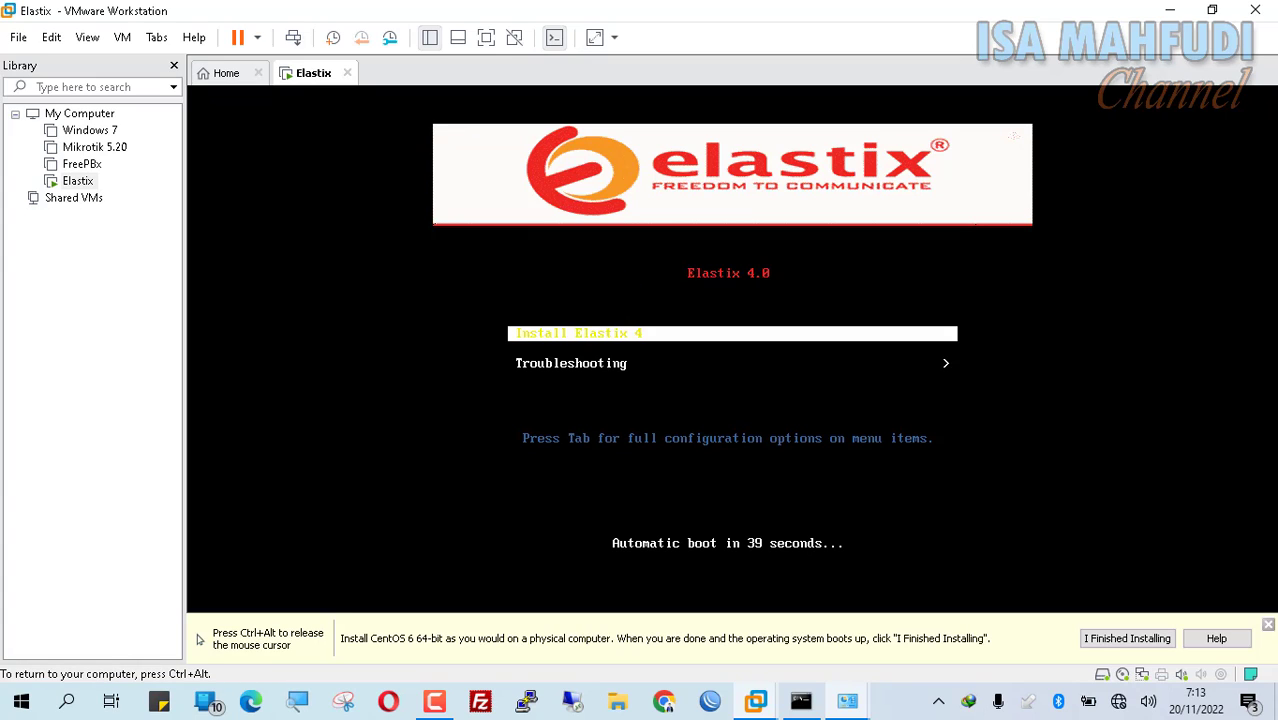
{"action": "key", "text": "Down"}
{"action": "key", "text": "Up"}
{"action": "key", "text": "Down"}
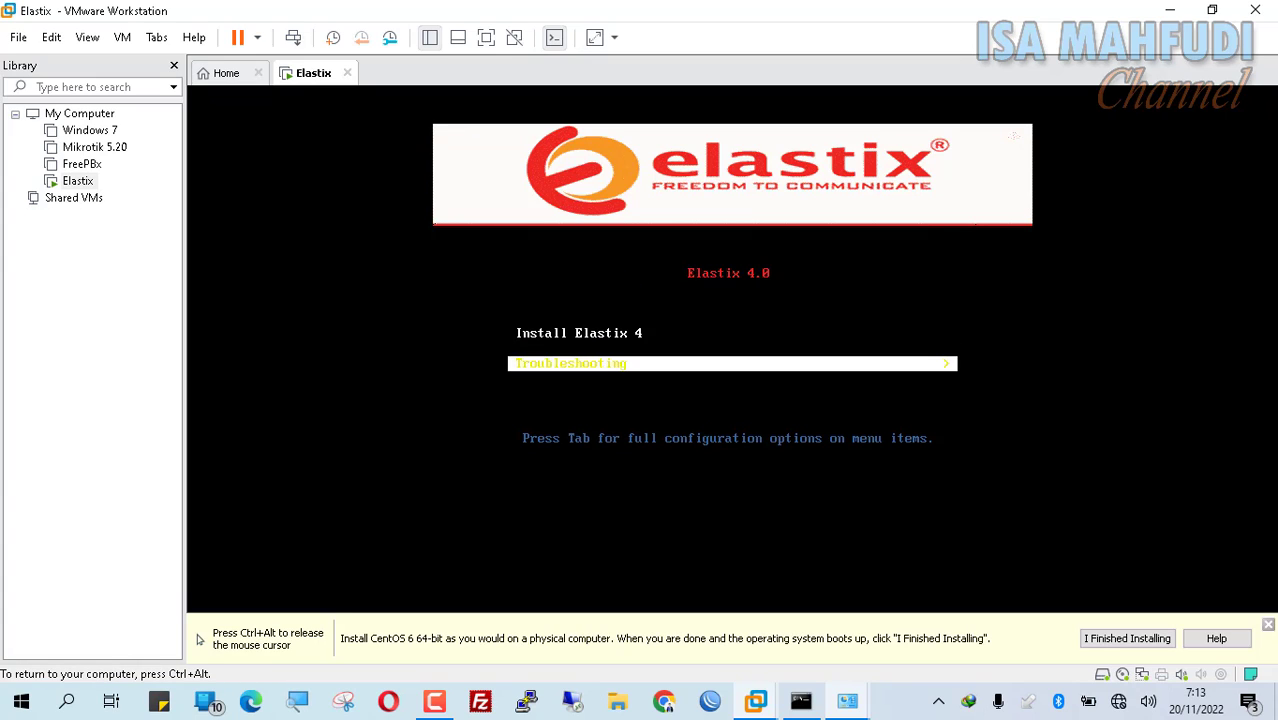
{"action": "key", "text": "Up"}
{"action": "key", "text": "Down"}
{"action": "key", "text": "Up"}
{"action": "key", "text": "Down"}
{"action": "key", "text": "Up"}
{"action": "key", "text": "Down"}
{"action": "key", "text": "Up"}
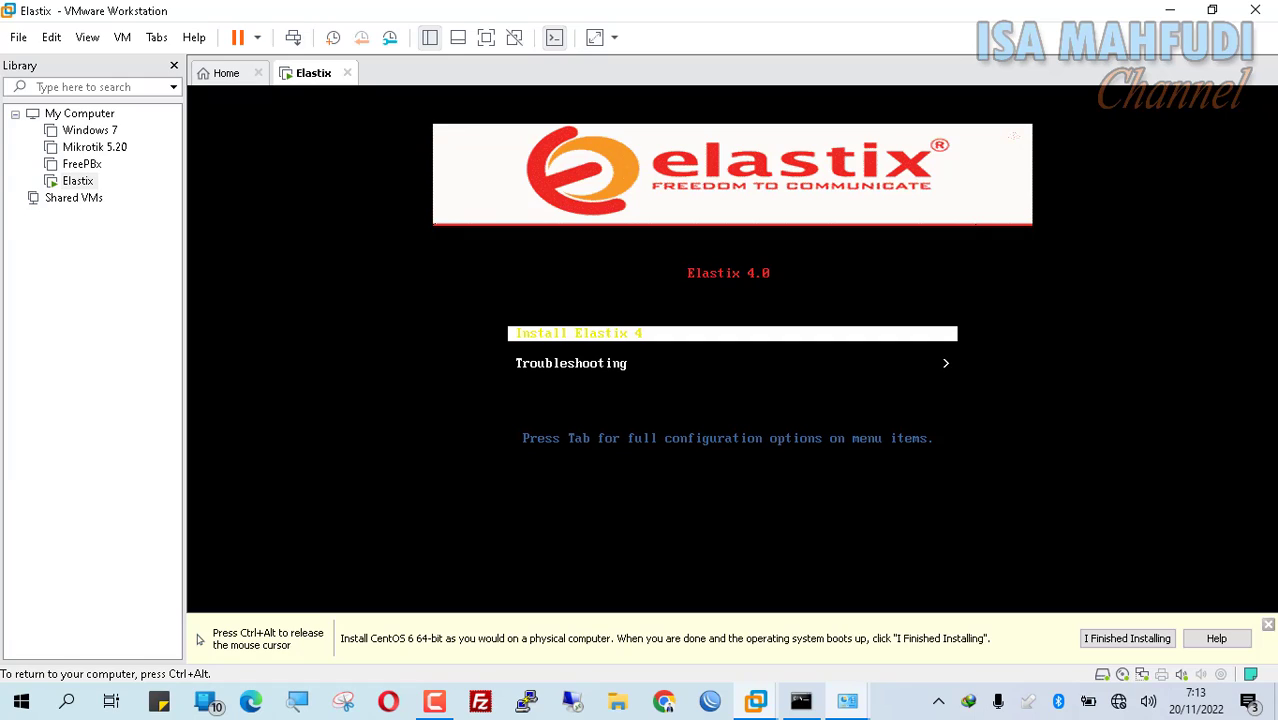
{"action": "key", "text": "ctrl+alt"}
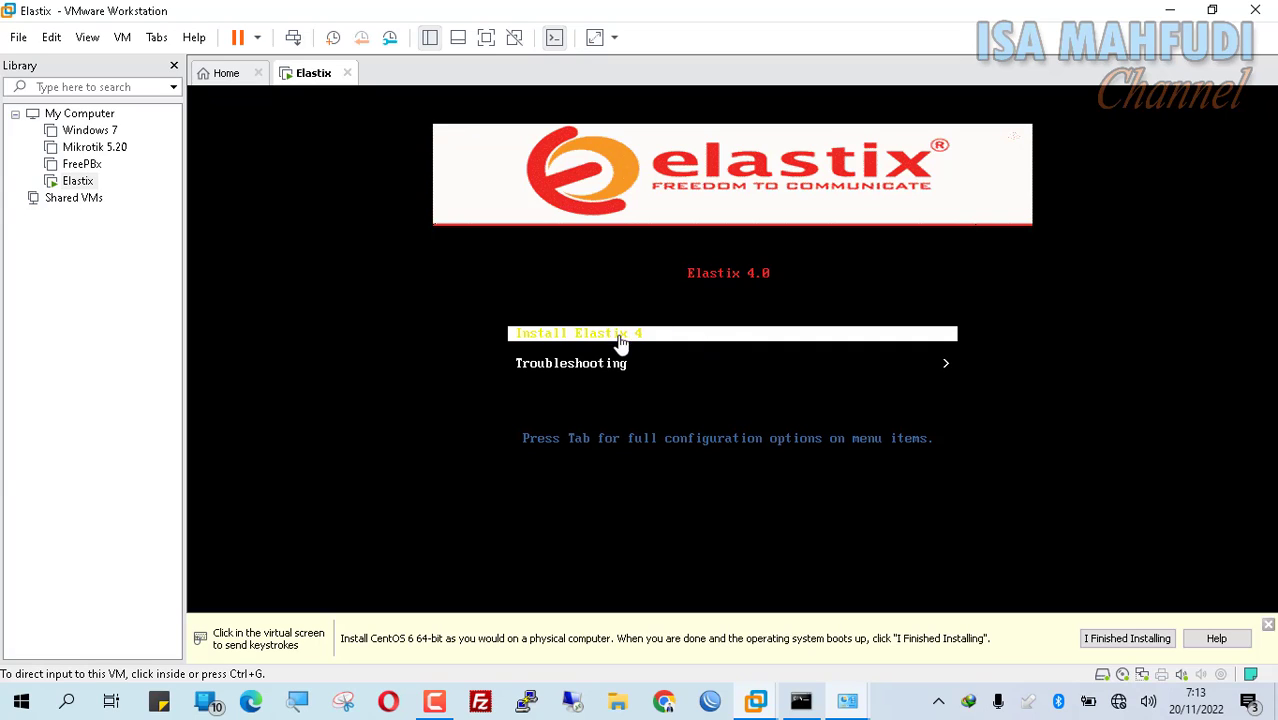
{"action": "left_click", "coordinate": [663, 302]}
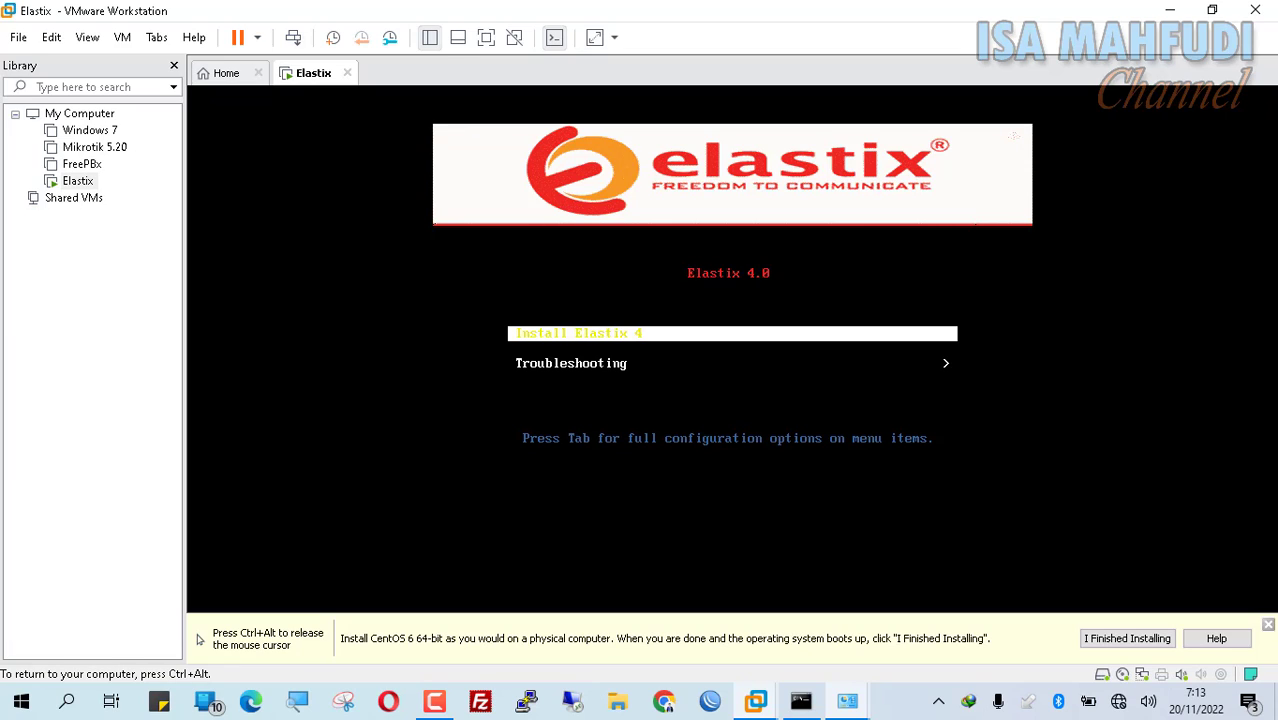
{"action": "key", "text": "Return"}
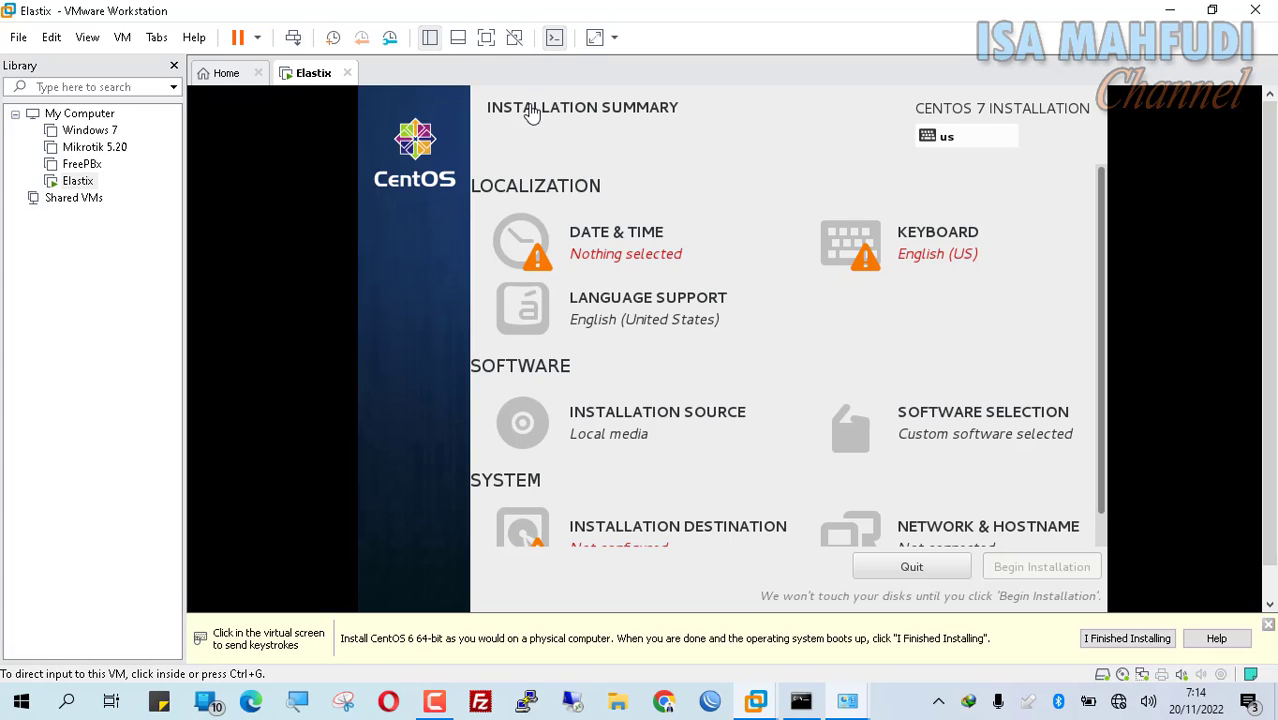
Step: Show the VM full screen and set the installer timezone to Asia/Jakarta
{"action": "left_click", "coordinate": [487, 38]}
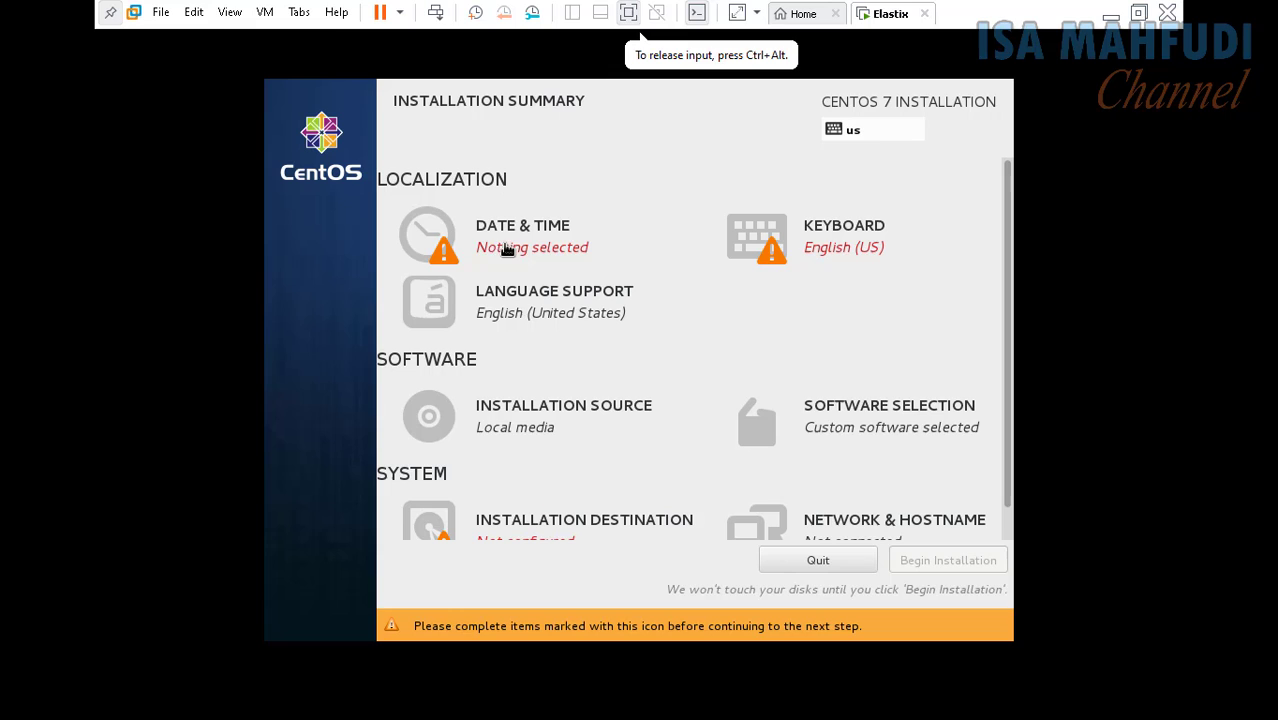
{"action": "left_click", "coordinate": [438, 245]}
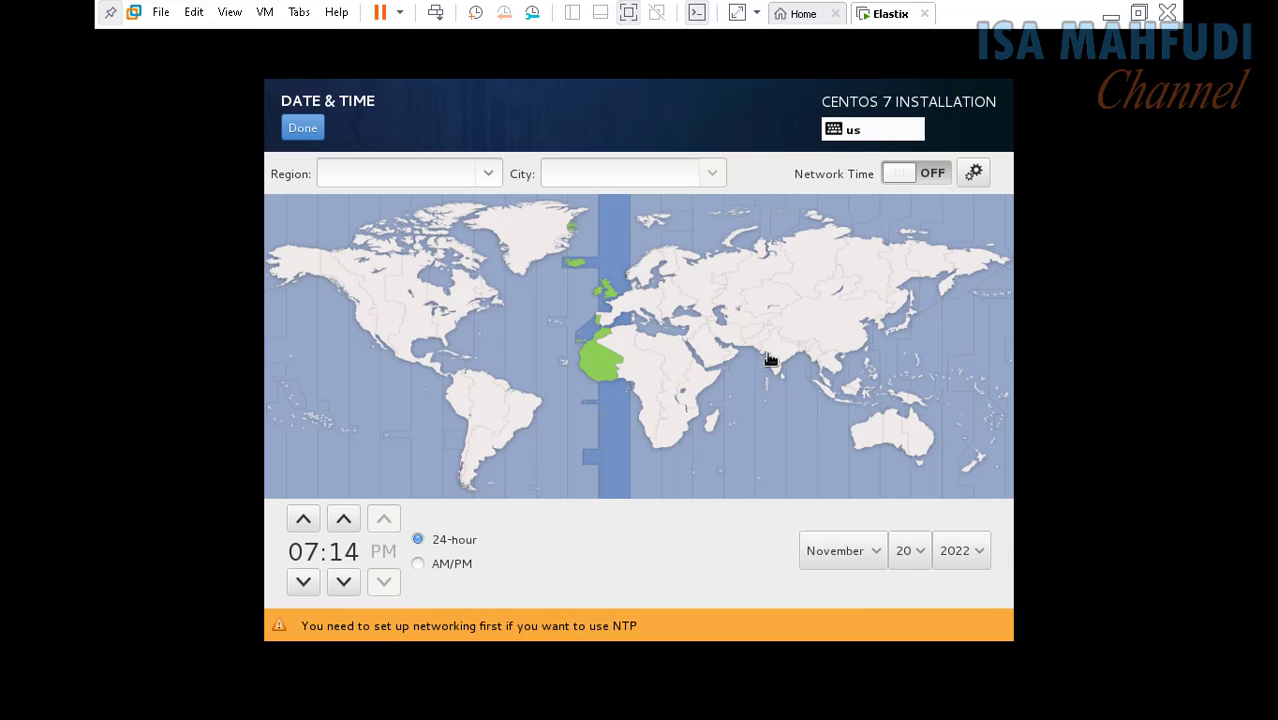
{"action": "left_click", "coordinate": [843, 405]}
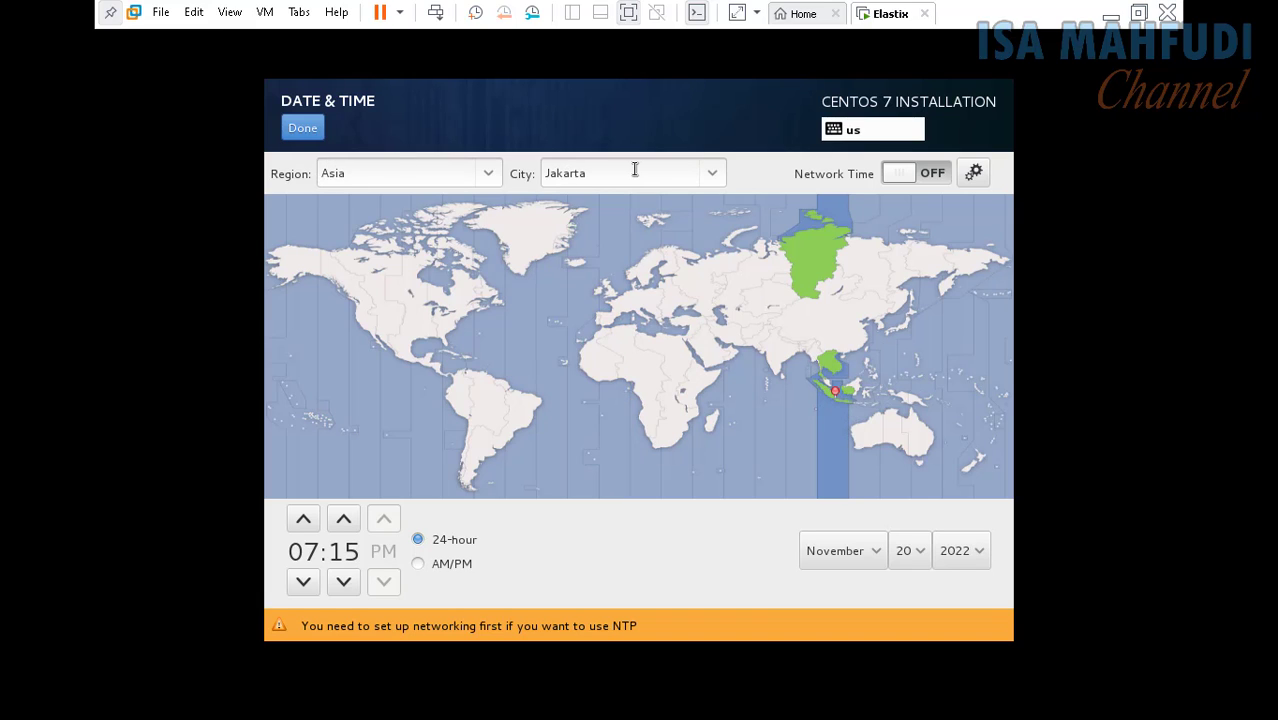
{"action": "left_click", "coordinate": [313, 137]}
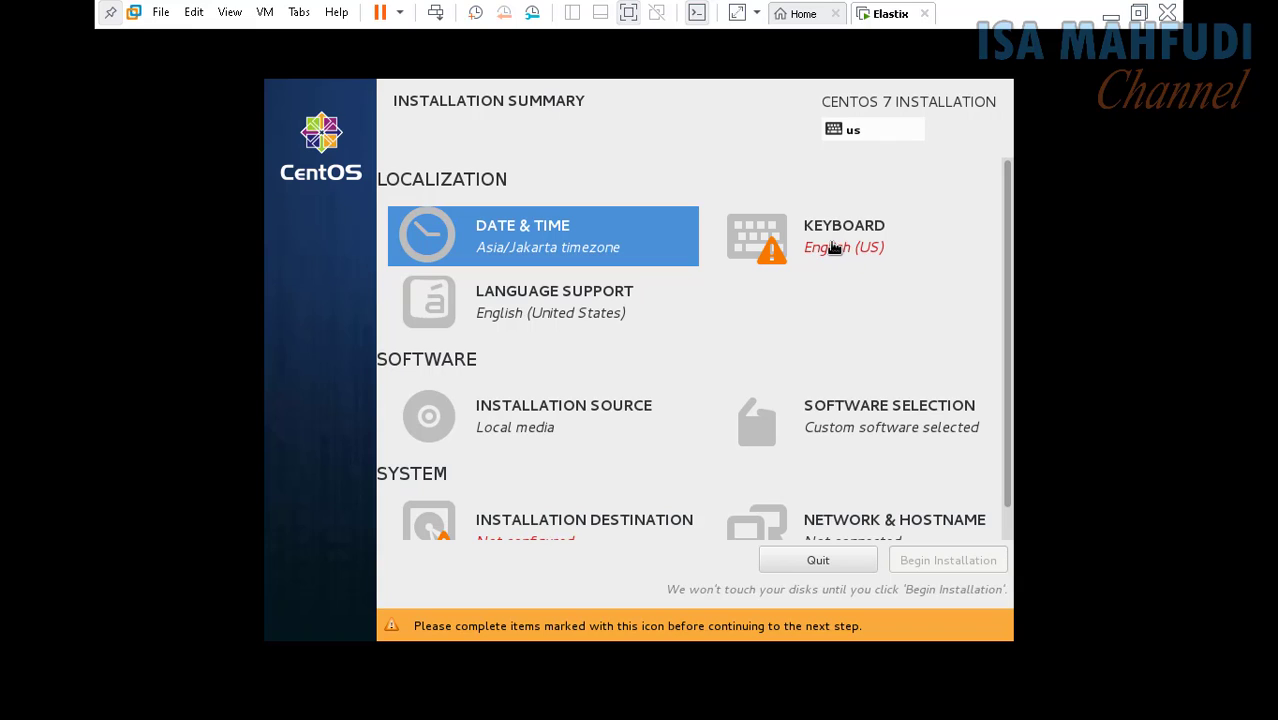
Step: Confirm English (US) as the installer keyboard layout
{"action": "left_click", "coordinate": [780, 247]}
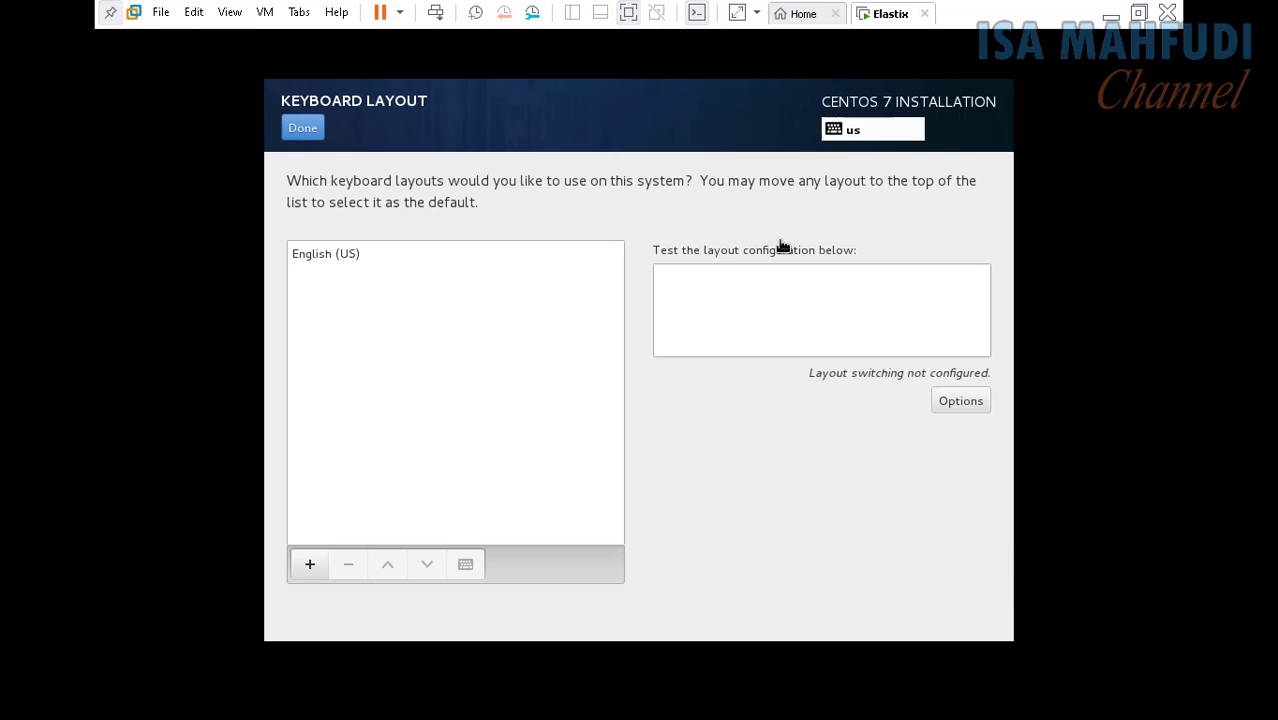
{"action": "left_click", "coordinate": [336, 255]}
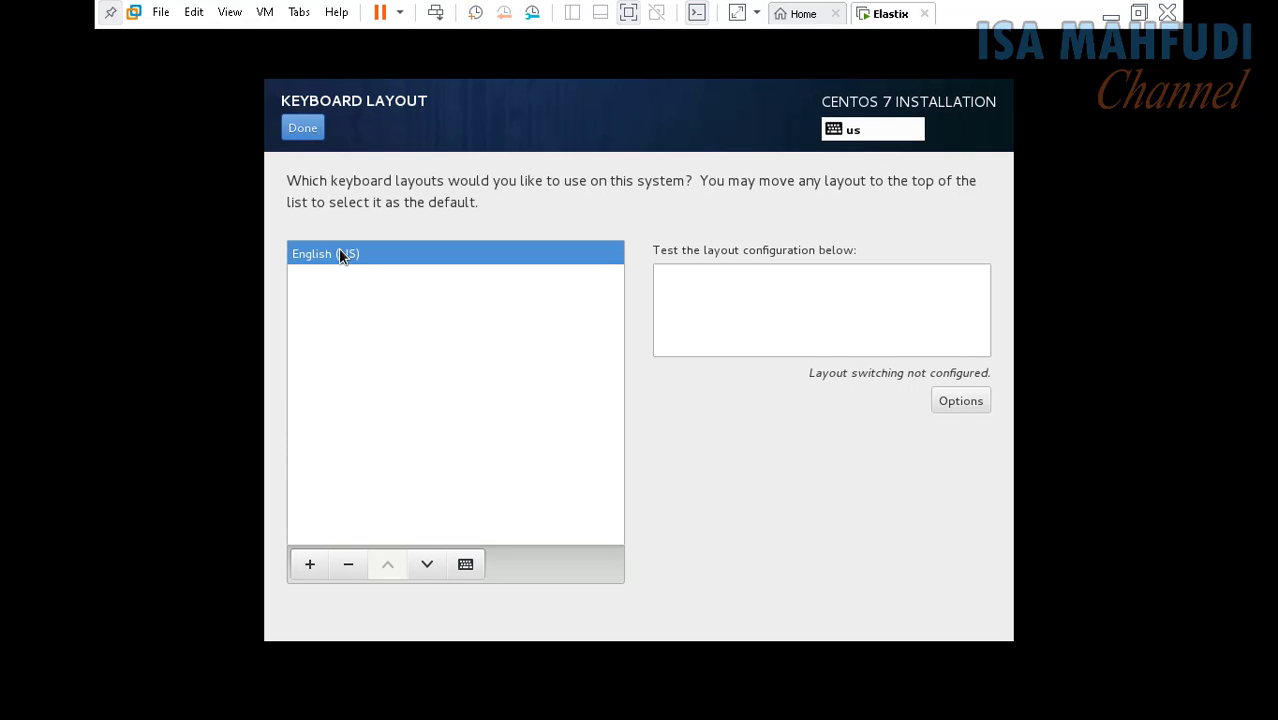
{"action": "left_click", "coordinate": [303, 129]}
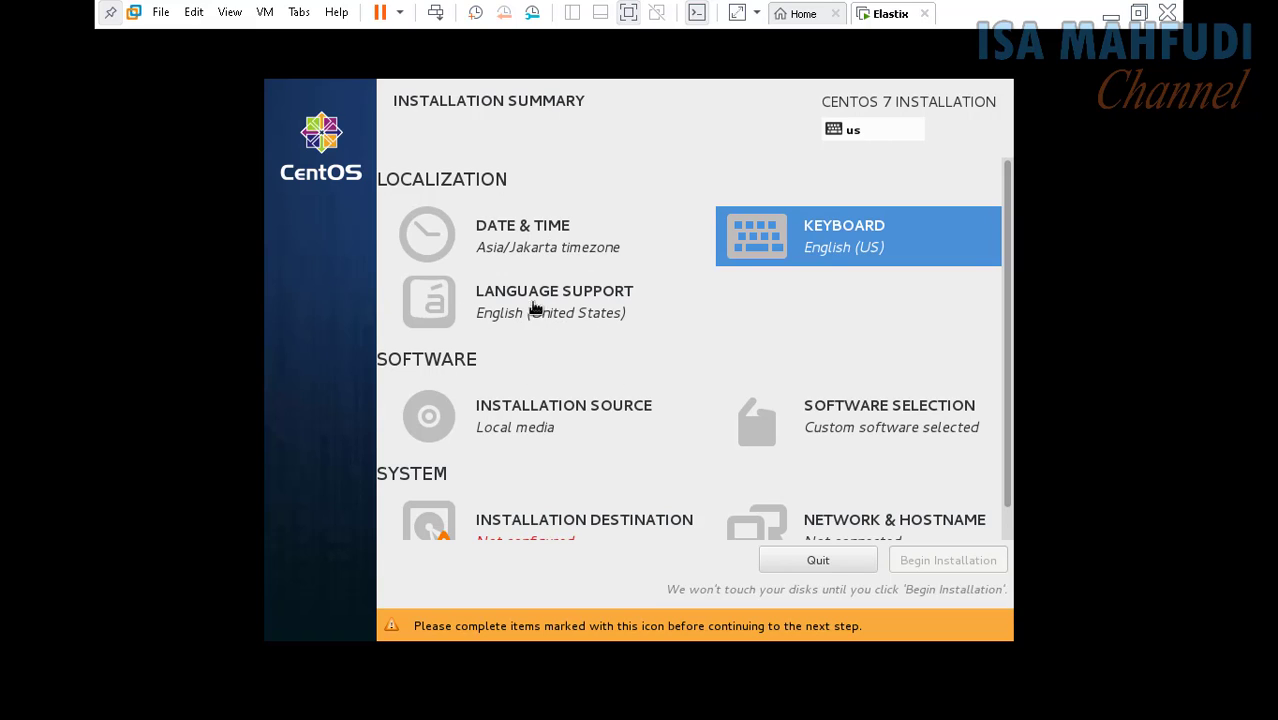
{"action": "scroll", "coordinate": [540, 305], "scroll_direction": "down", "scroll_amount": 1}
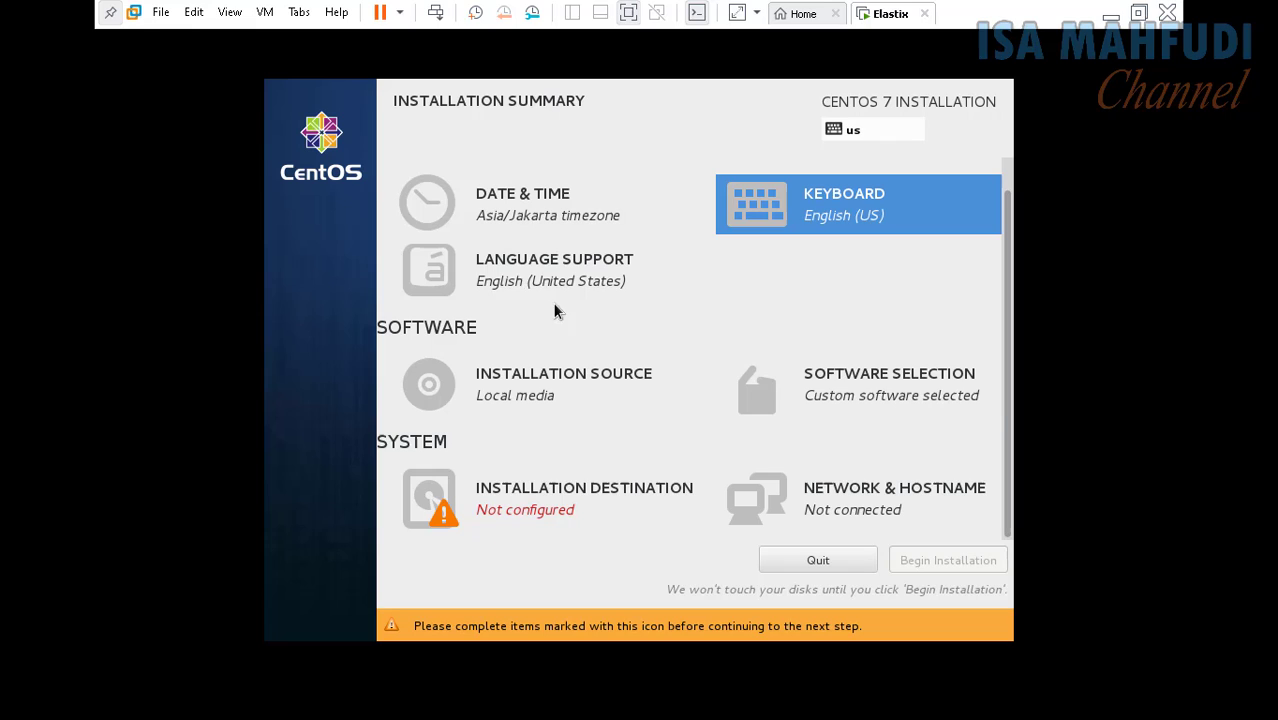
Step: Confirm local media as the installation source and Elastix Install as the software selection
{"action": "left_click", "coordinate": [518, 396]}
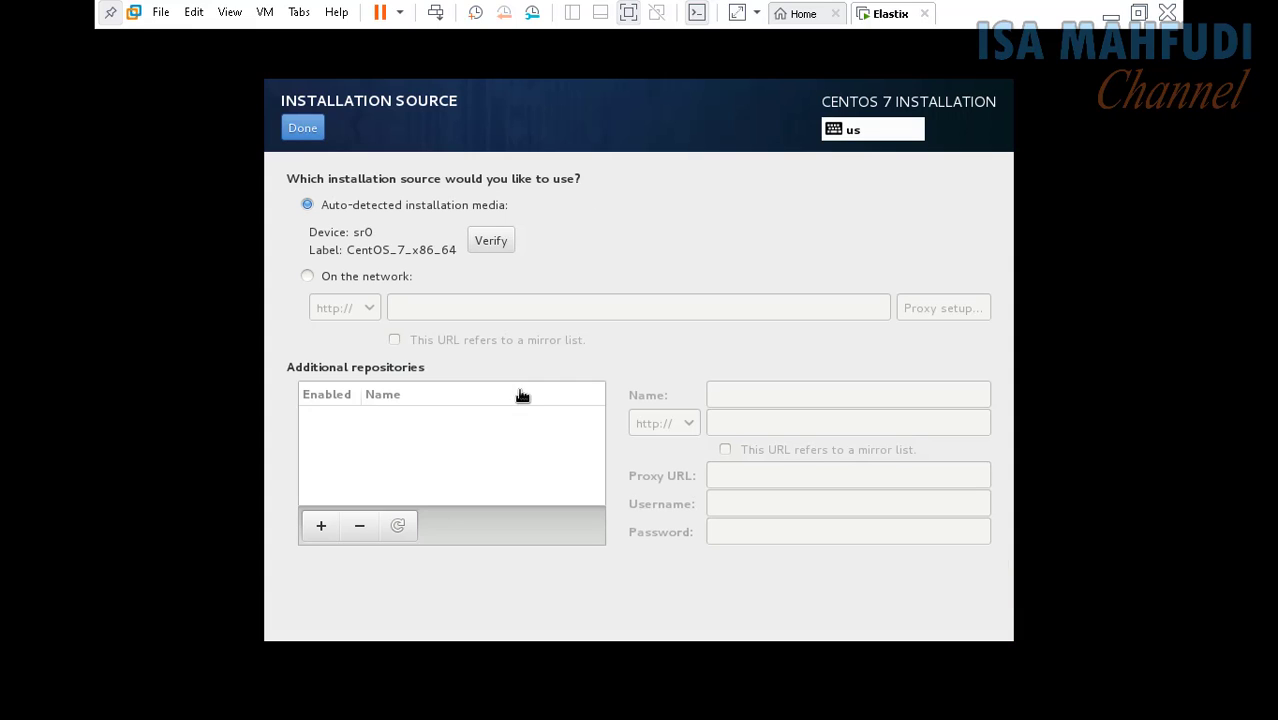
{"action": "left_click", "coordinate": [310, 132]}
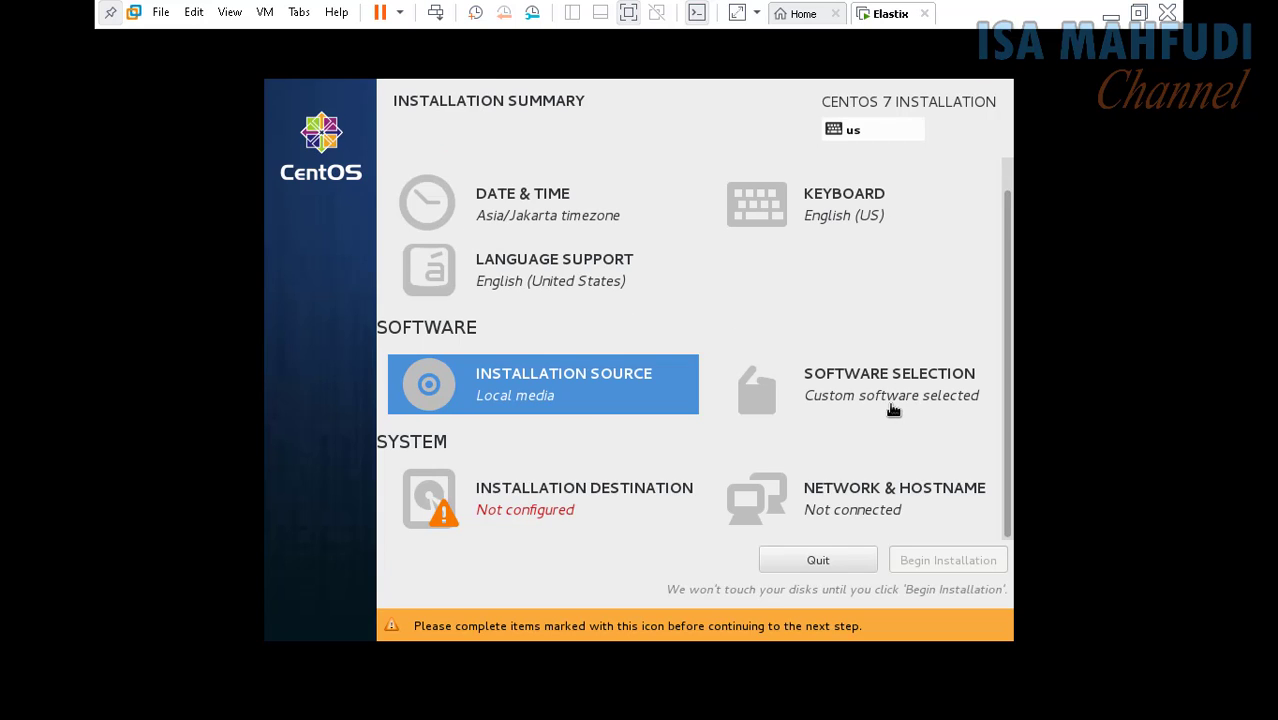
{"action": "left_click", "coordinate": [900, 400]}
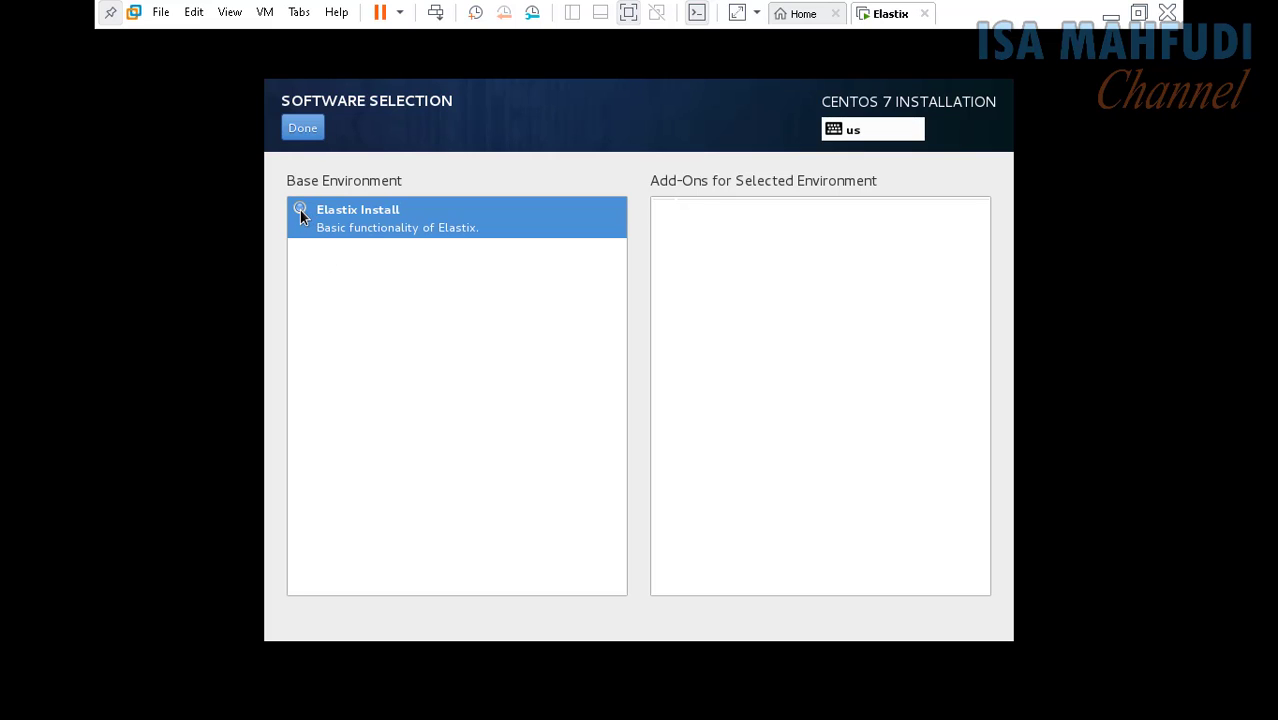
{"action": "left_click", "coordinate": [311, 137]}
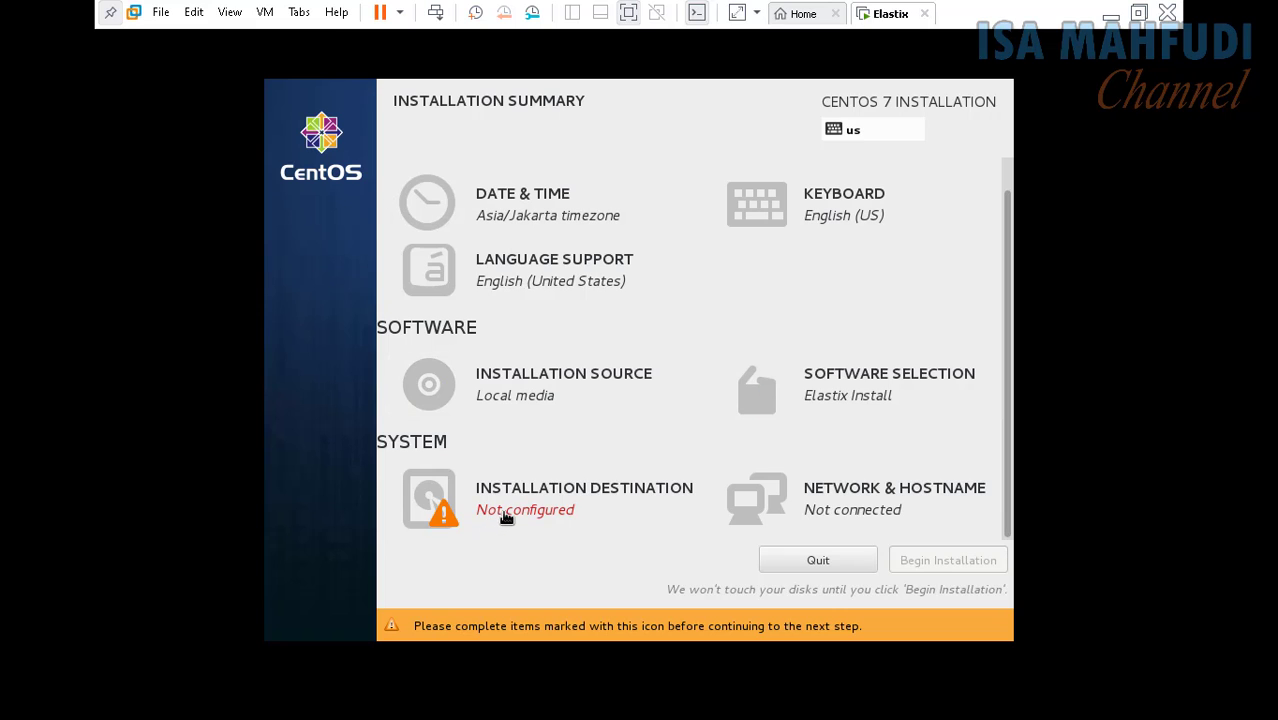
Step: Deselect the sda disk in Installation Destination, leaving no disks selected
{"action": "left_click", "coordinate": [480, 510]}
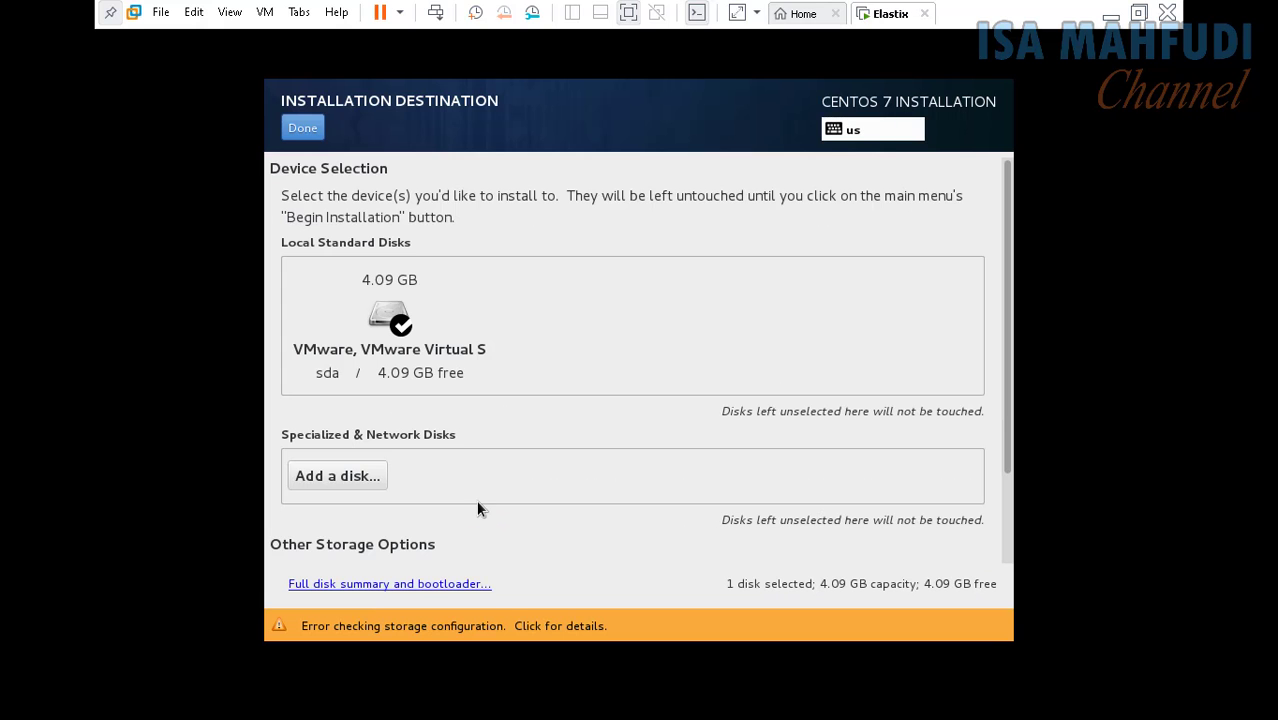
{"action": "left_click", "coordinate": [390, 324]}
{"action": "left_click", "coordinate": [392, 316]}
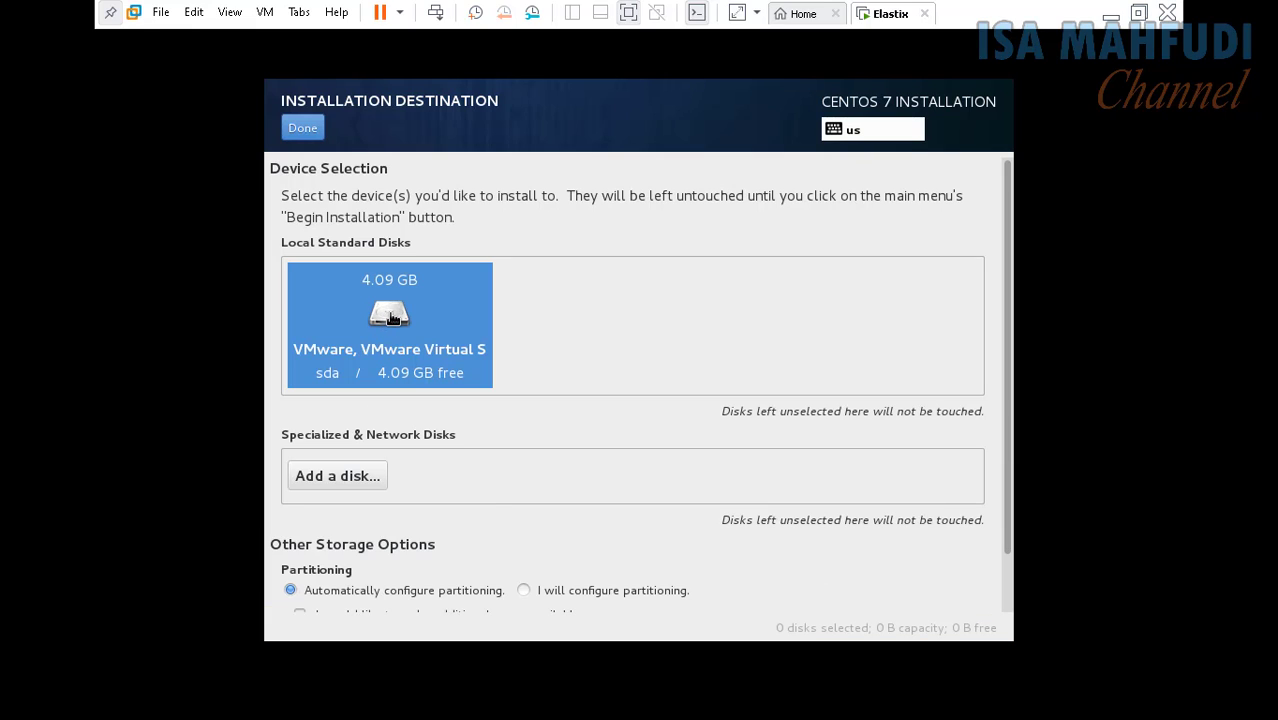
{"action": "left_click", "coordinate": [318, 130]}
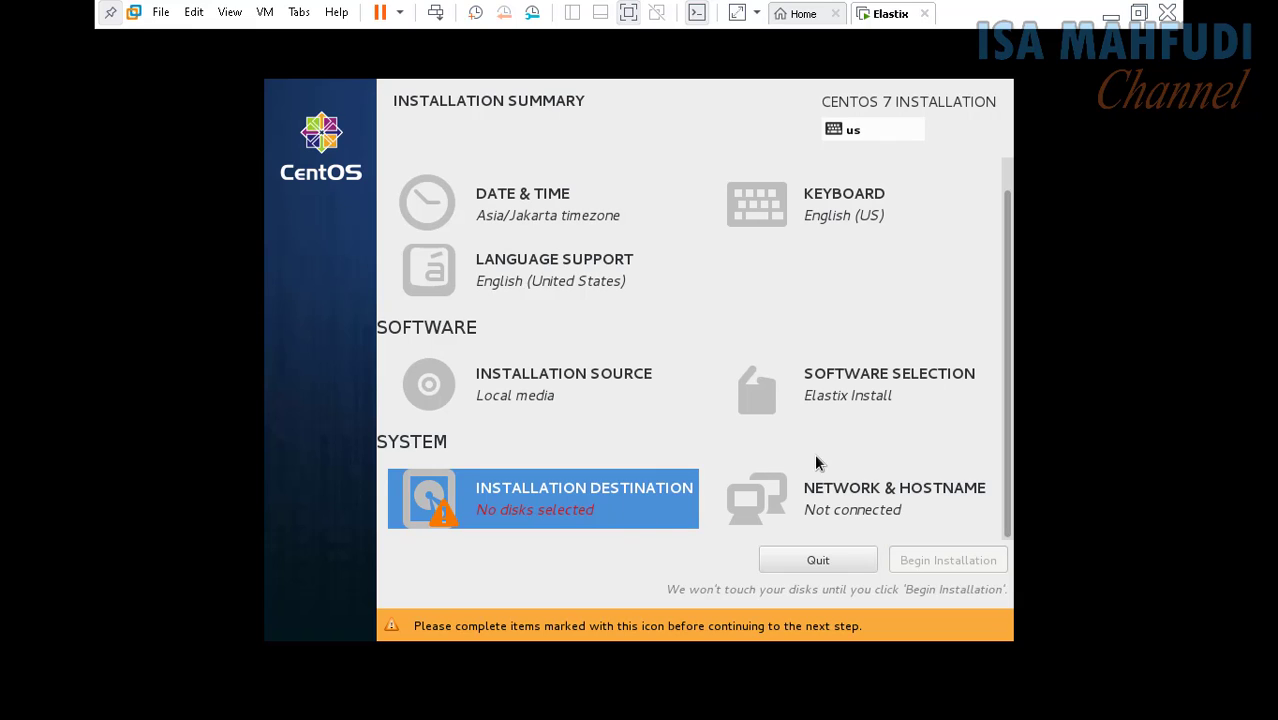
Step: Turn on the Ethernet connection, obtaining 192.168.183.131 by DHCP, and inspect its settings
{"action": "left_click", "coordinate": [827, 510]}
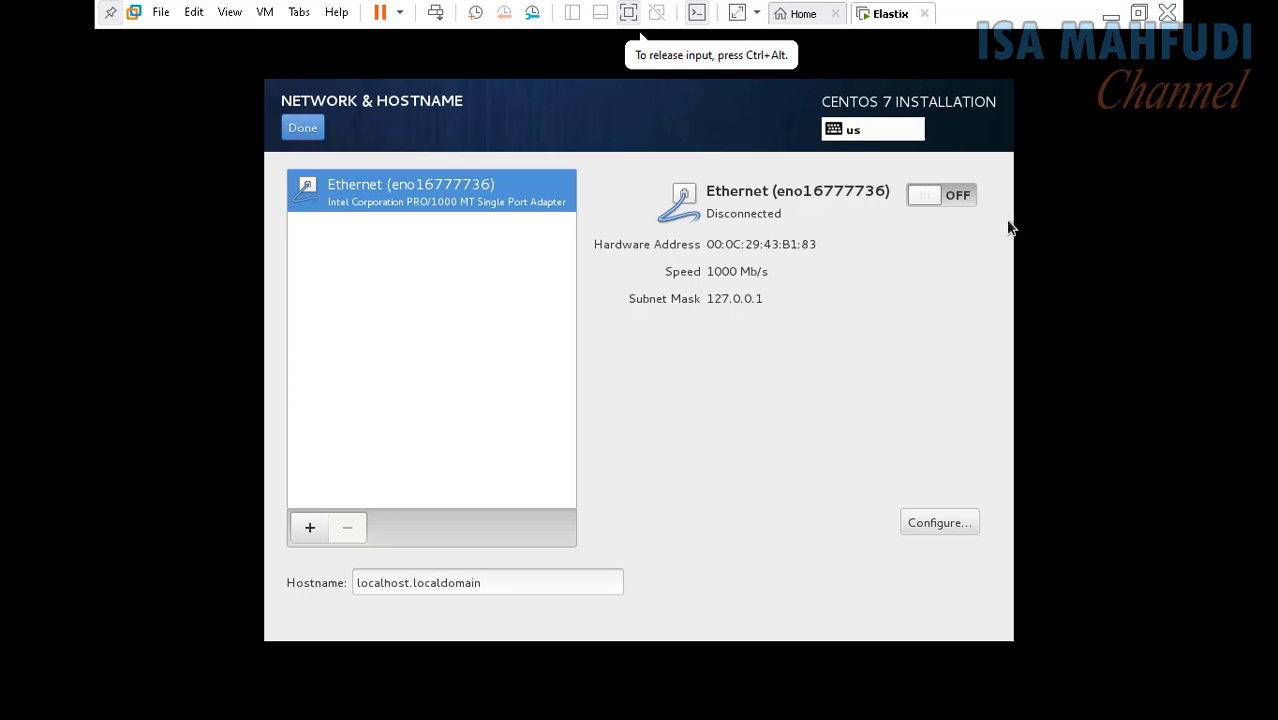
{"action": "left_click", "coordinate": [933, 194]}
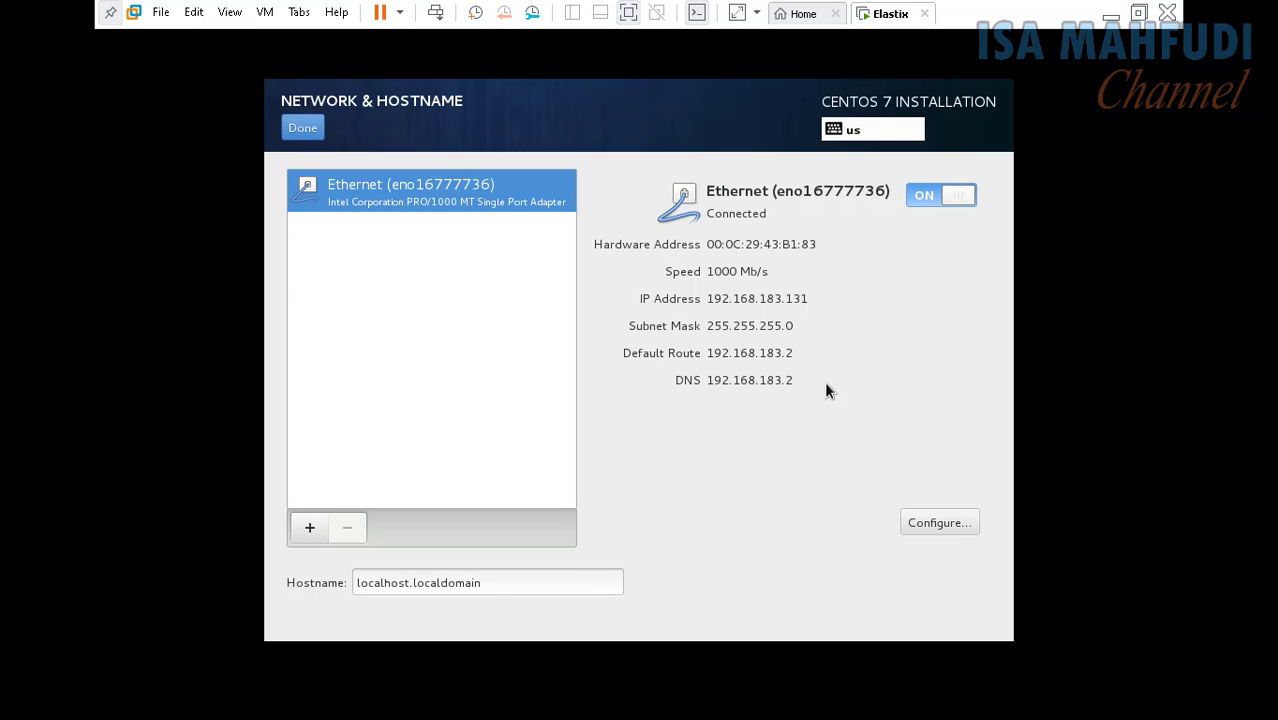
{"action": "left_click", "coordinate": [951, 523]}
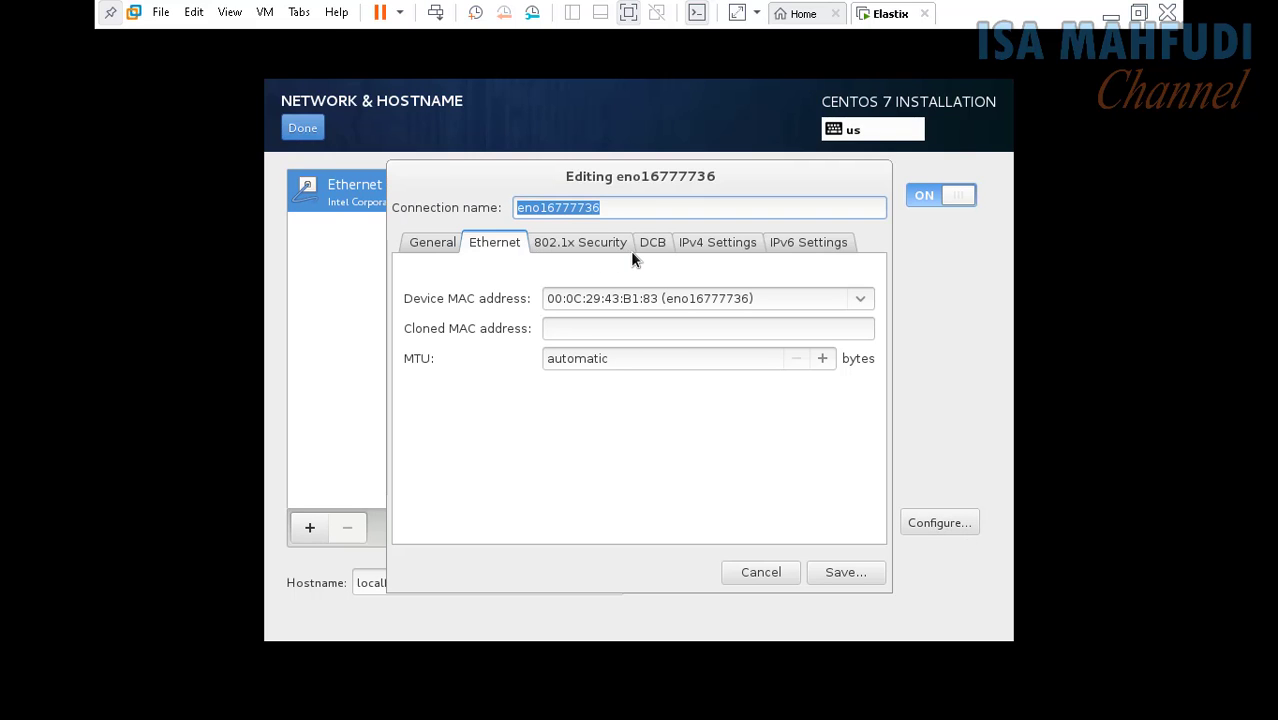
{"action": "left_click", "coordinate": [564, 242]}
{"action": "left_click", "coordinate": [720, 242]}
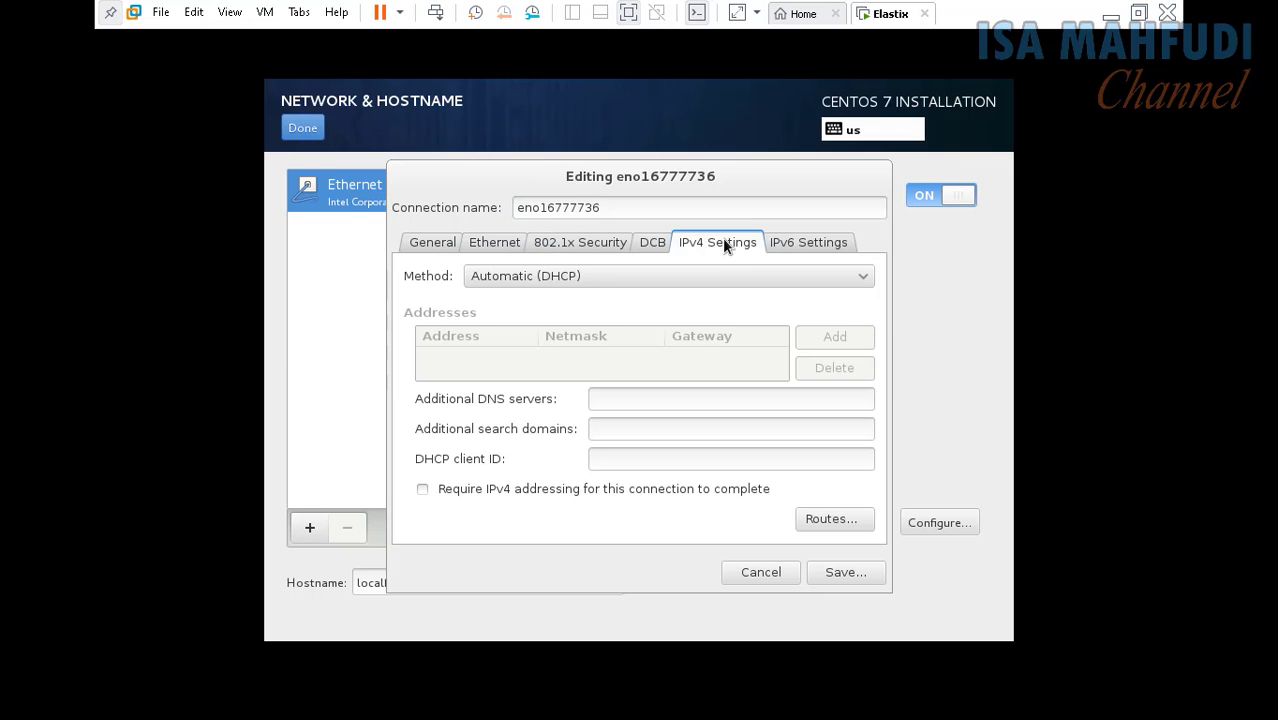
Step: Try Manual IPv4, revert to Automatic (DHCP), cancel the editor and exit full screen
{"action": "left_click", "coordinate": [780, 275]}
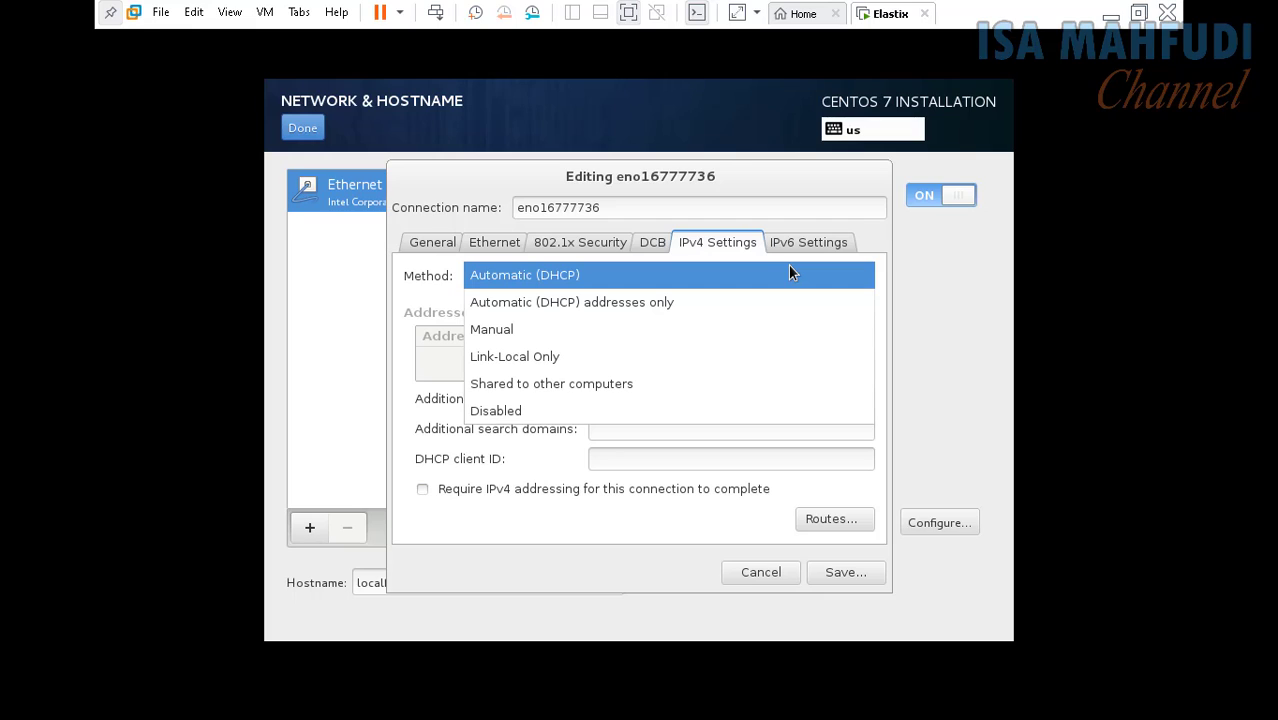
{"action": "left_click", "coordinate": [529, 333]}
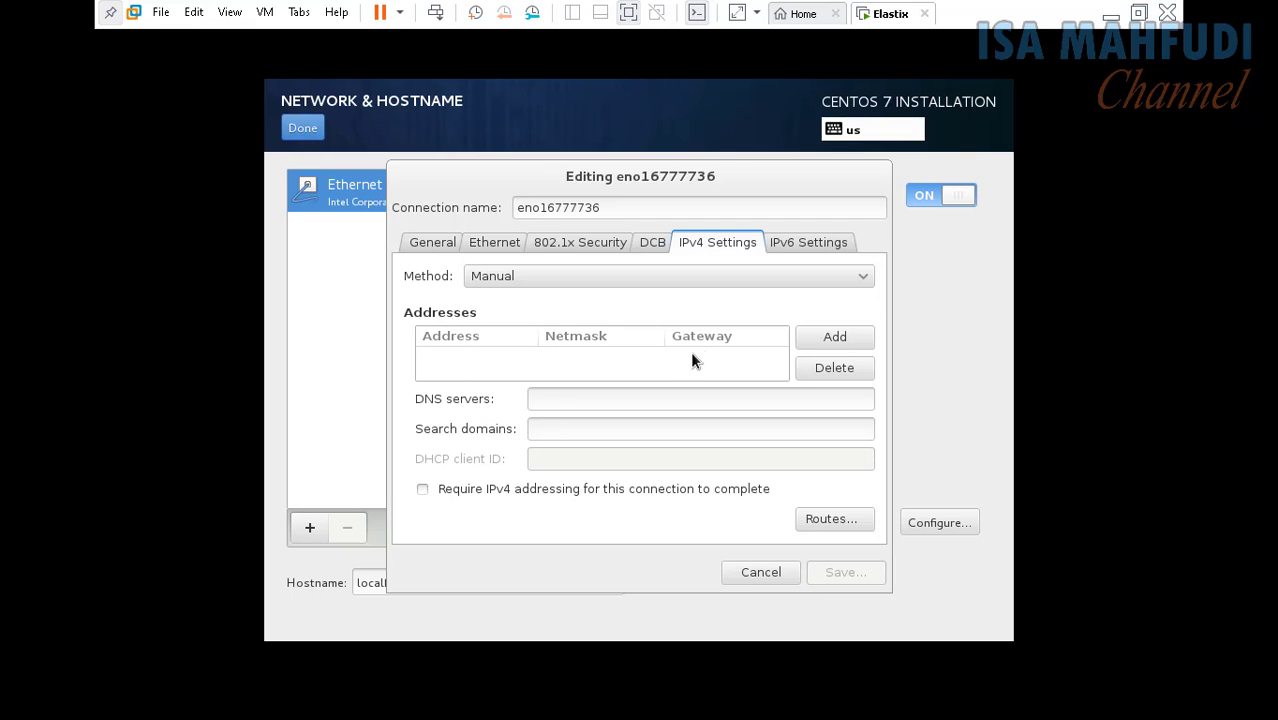
{"action": "left_click", "coordinate": [830, 337]}
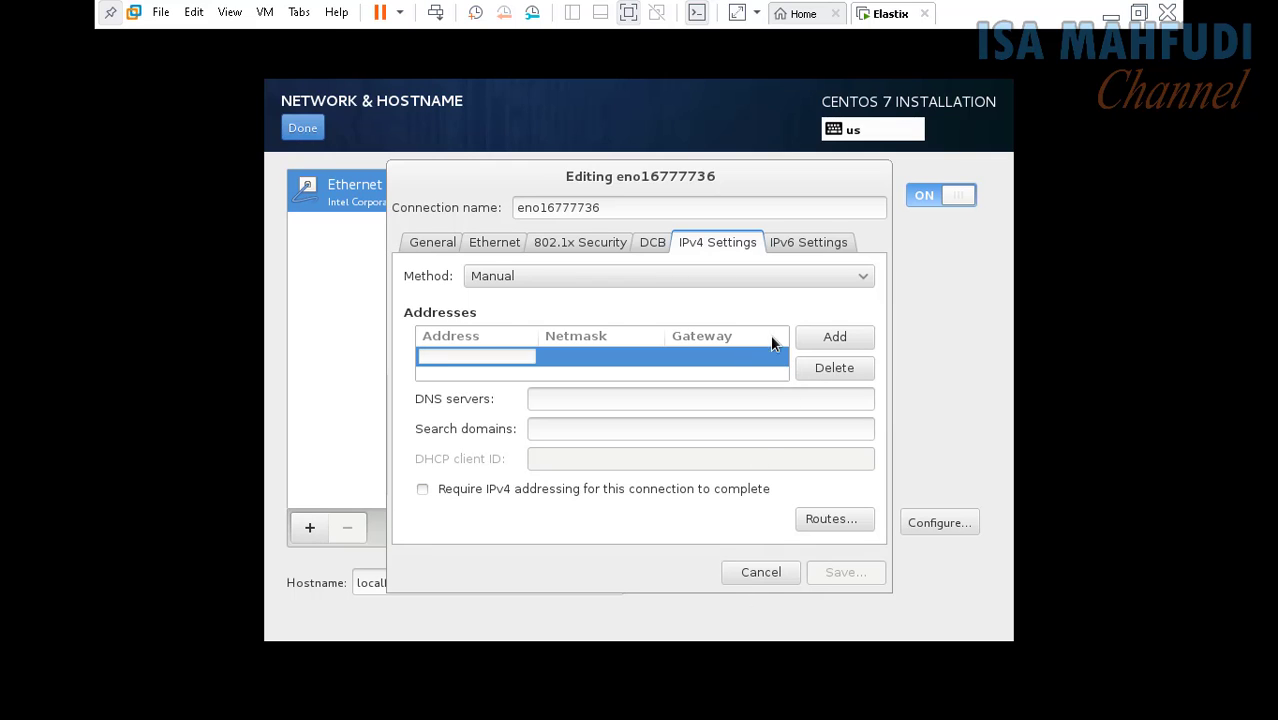
{"action": "left_click", "coordinate": [761, 276]}
{"action": "left_click", "coordinate": [741, 283]}
{"action": "left_click", "coordinate": [740, 278]}
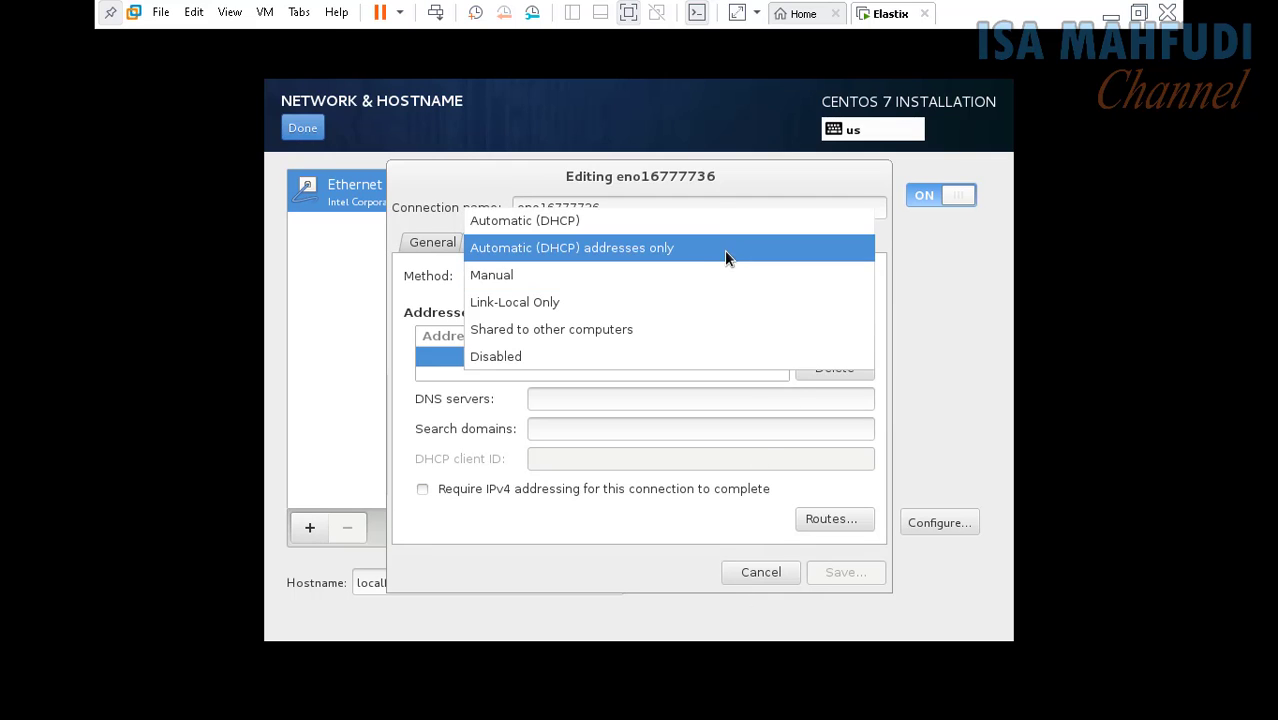
{"action": "left_click", "coordinate": [694, 220]}
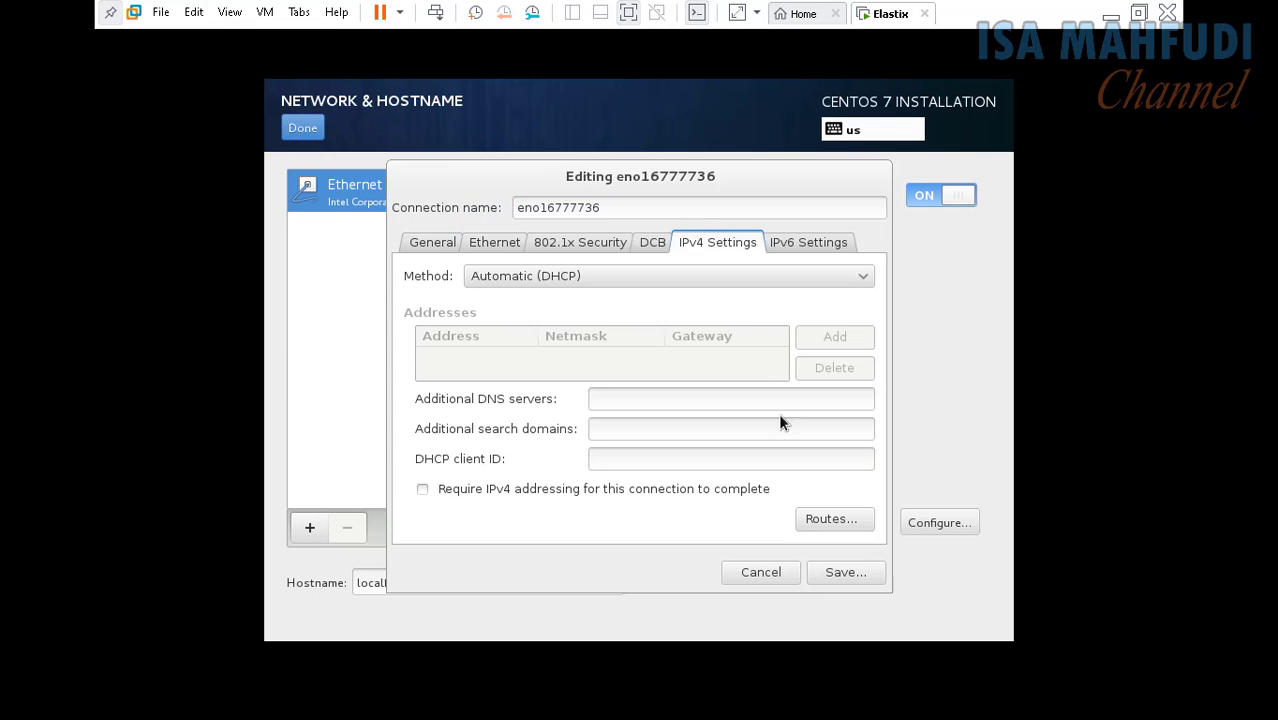
{"action": "left_click", "coordinate": [763, 573]}
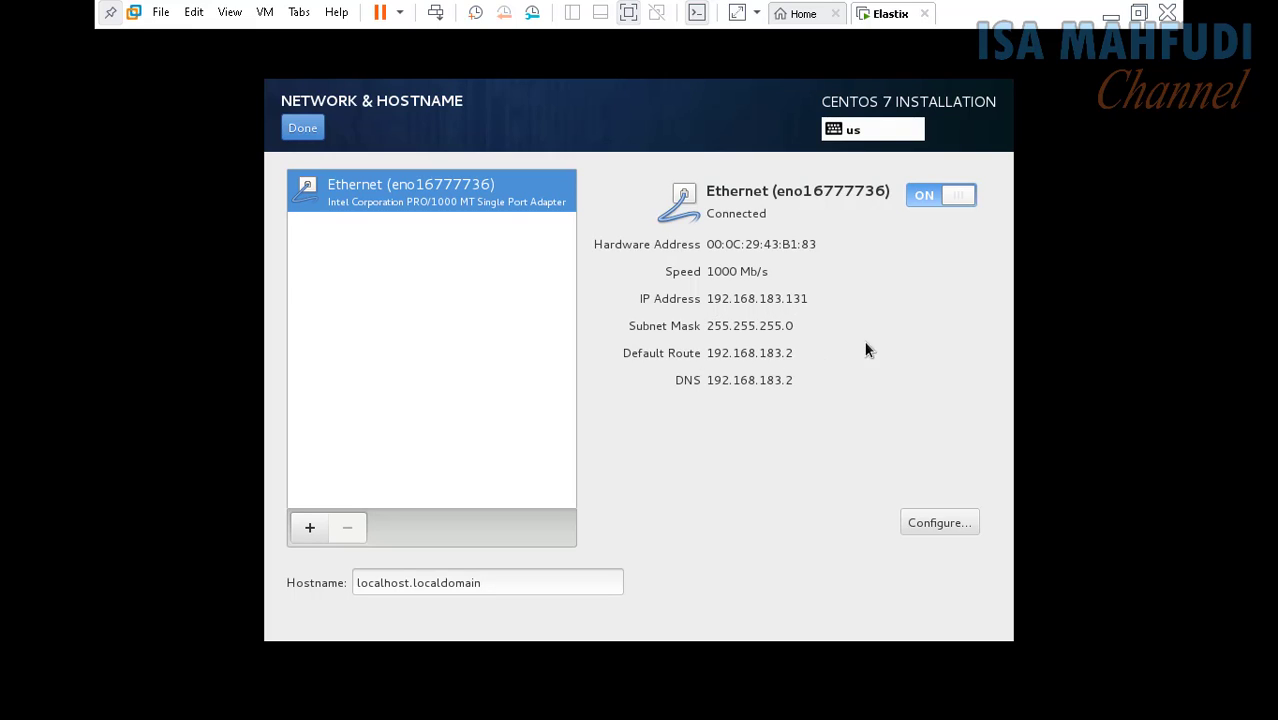
{"action": "left_click", "coordinate": [634, 11]}
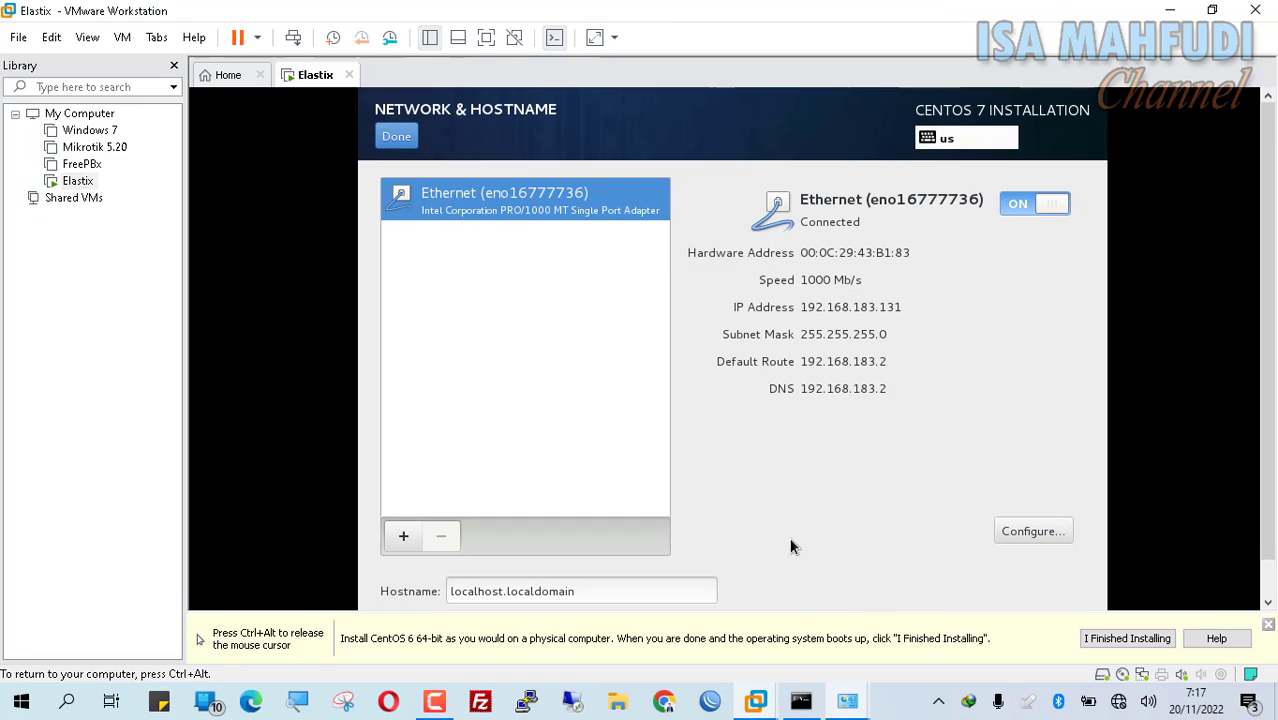
{"action": "left_click", "coordinate": [801, 701]}
{"action": "left_click_drag", "start_coordinate": [1047, 324], "coordinate": [660, 325]}
{"action": "left_click_drag", "start_coordinate": [483, 100], "coordinate": [476, 94]}
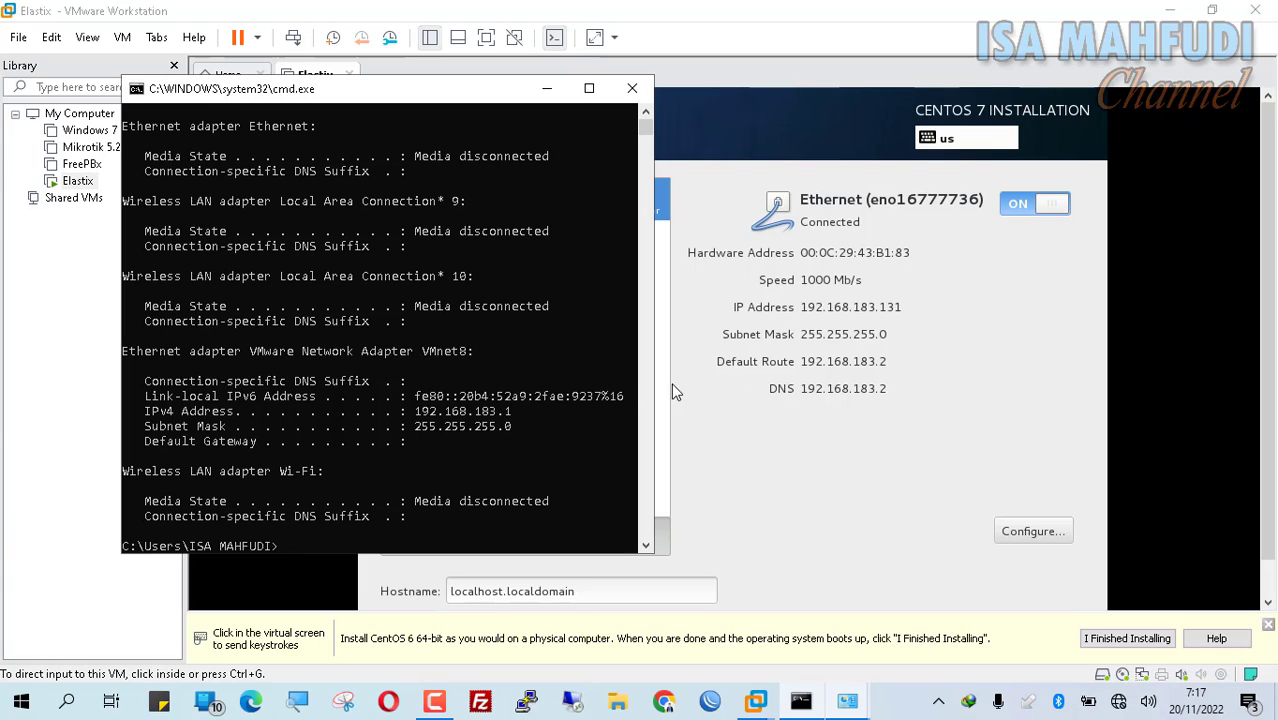
{"action": "left_click", "coordinate": [959, 325]}
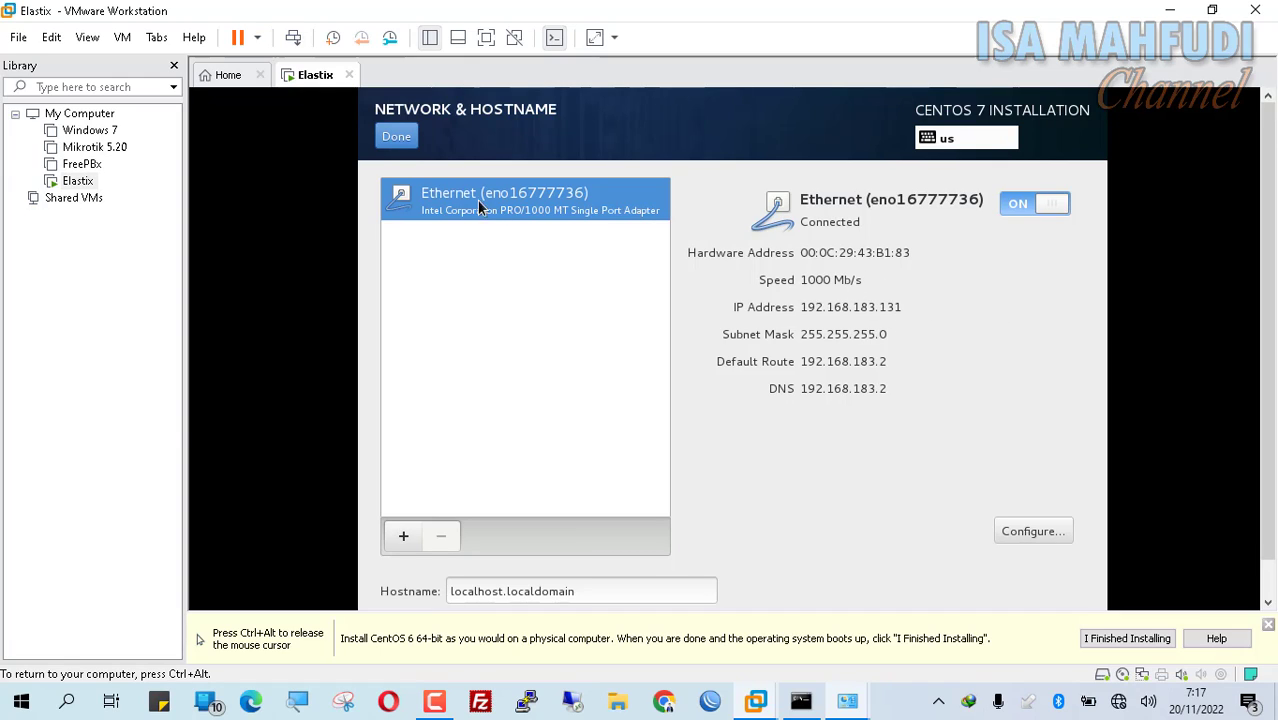
Step: Install CentOS to the 4.09 GB sda disk with automatic partitioning and begin installation in full screen
{"action": "left_click", "coordinate": [400, 140]}
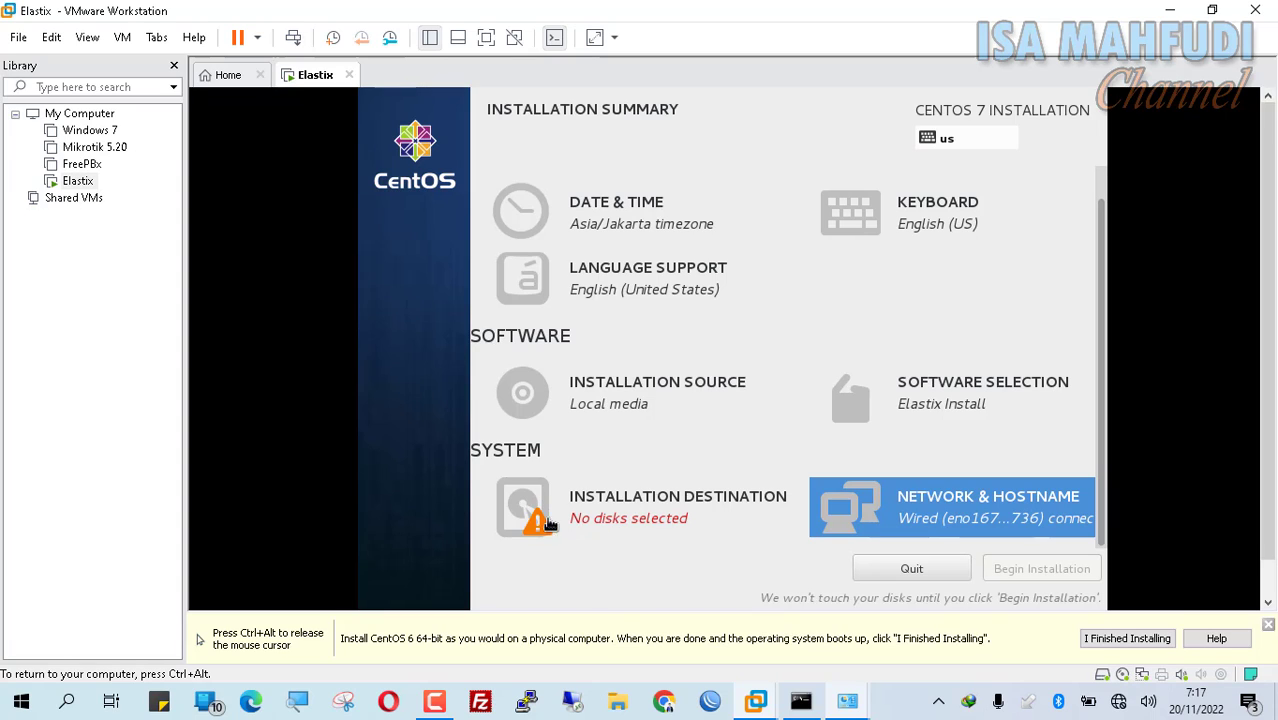
{"action": "left_click", "coordinate": [604, 515]}
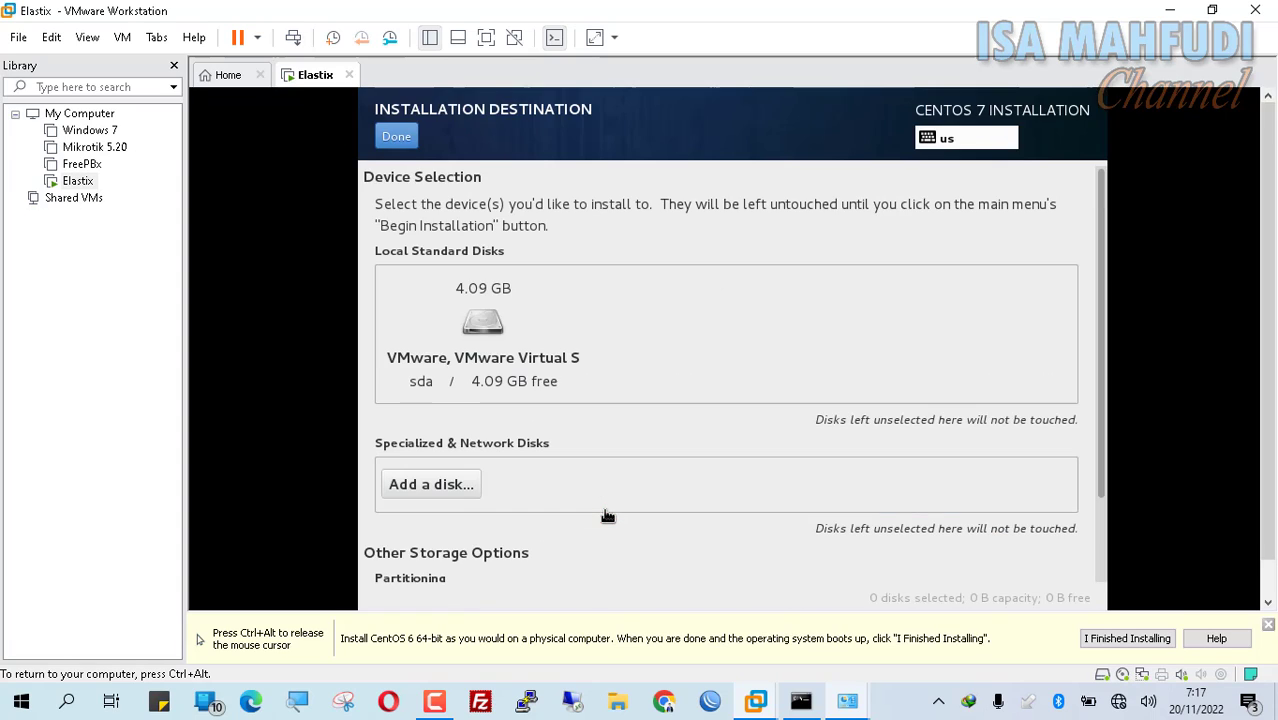
{"action": "left_click", "coordinate": [474, 343]}
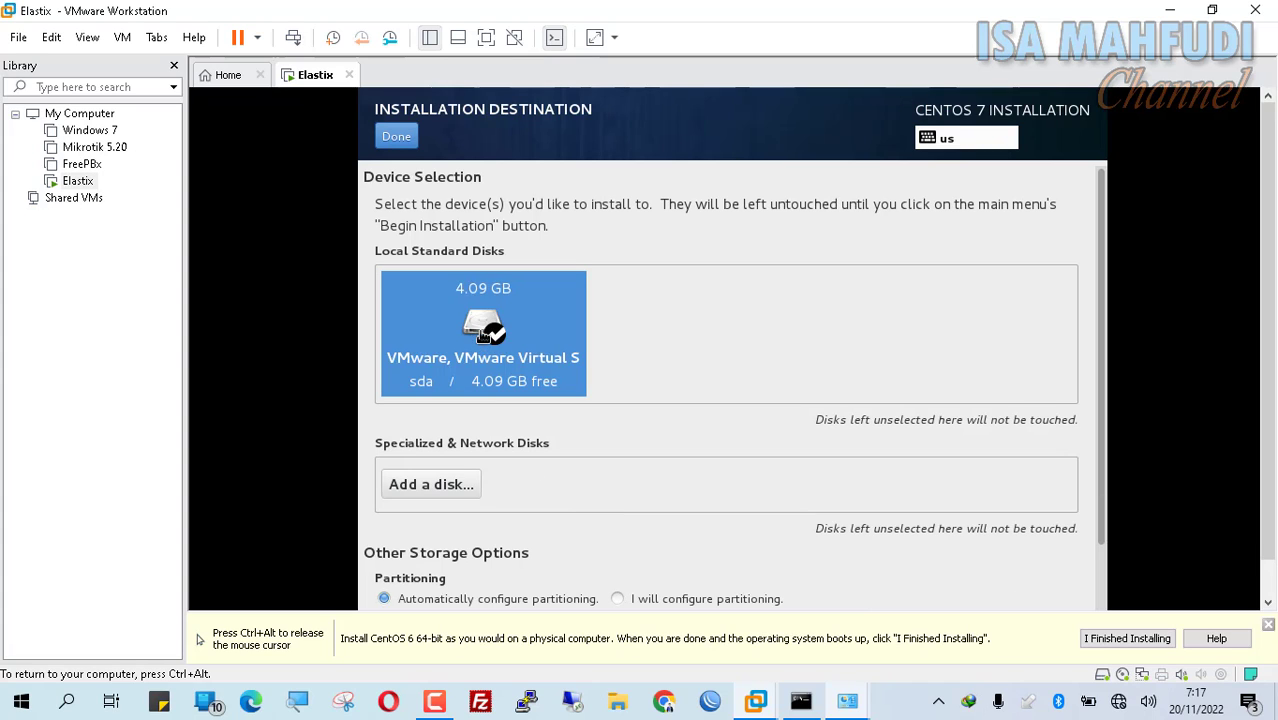
{"action": "left_click", "coordinate": [398, 142]}
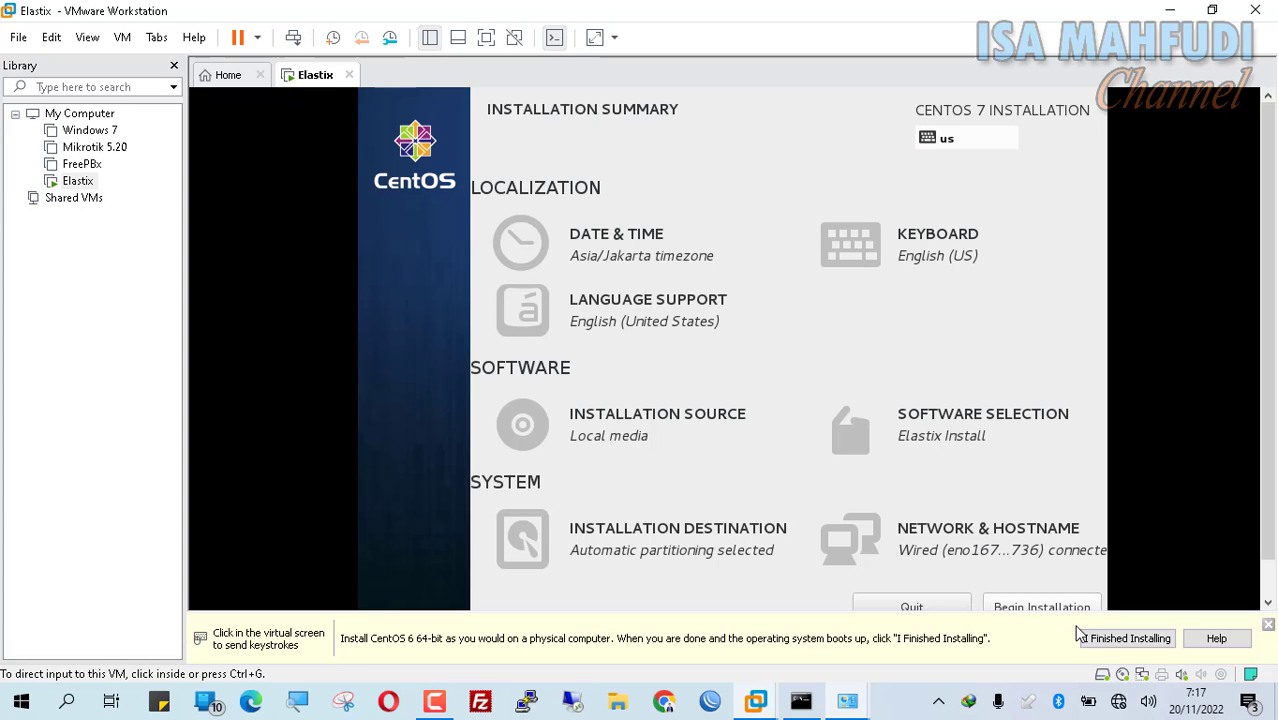
{"action": "left_click", "coordinate": [486, 38]}
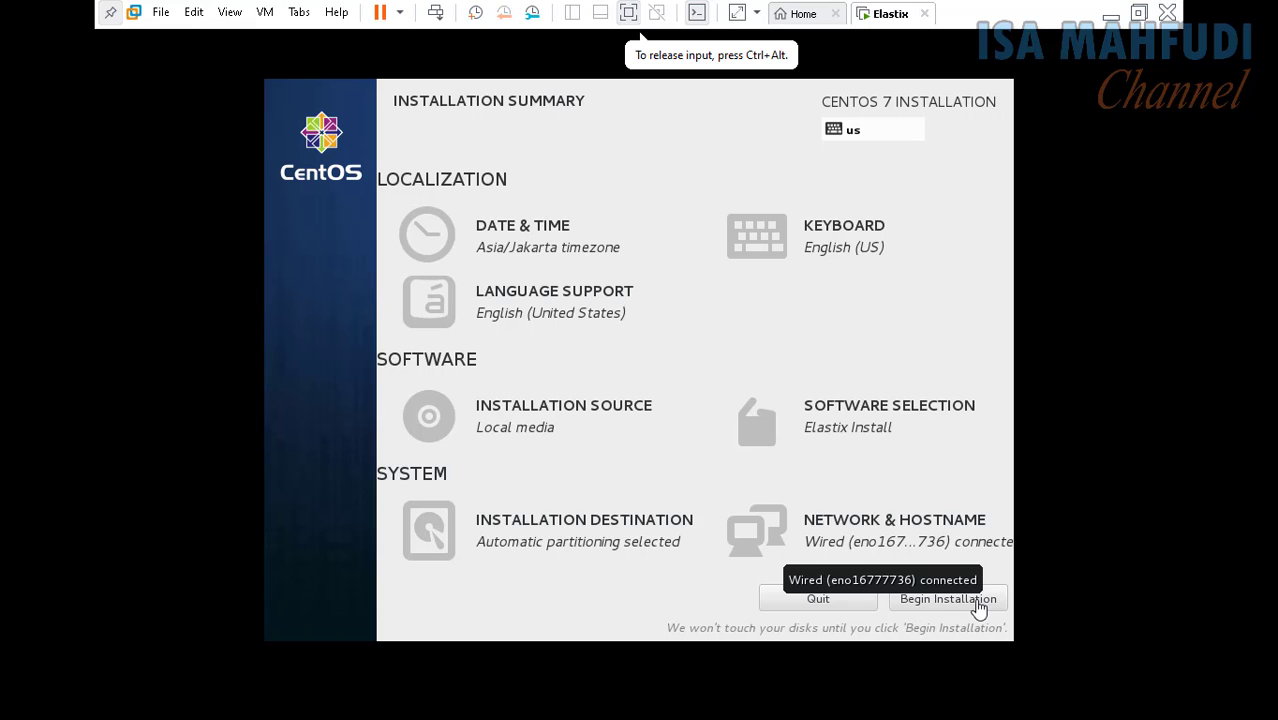
{"action": "left_click", "coordinate": [982, 604]}
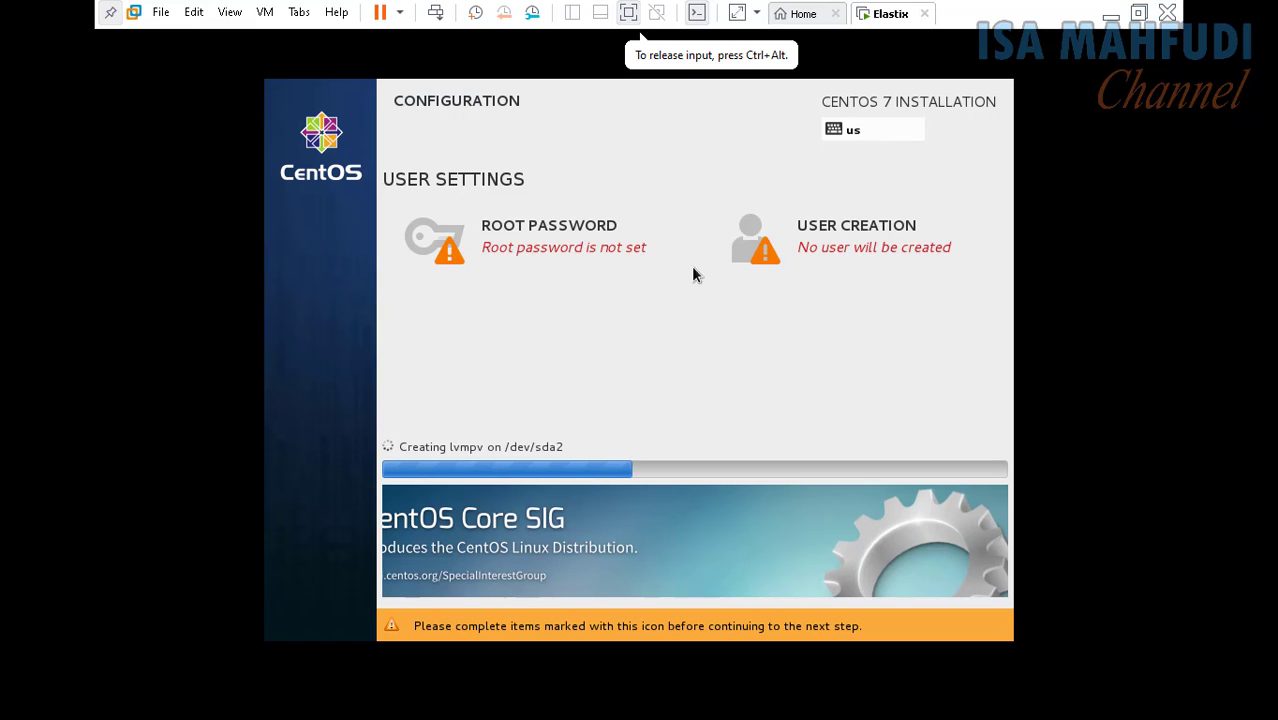
Step: Enter the root password and its confirmation, then return to the configuration screen
{"action": "left_click", "coordinate": [491, 244]}
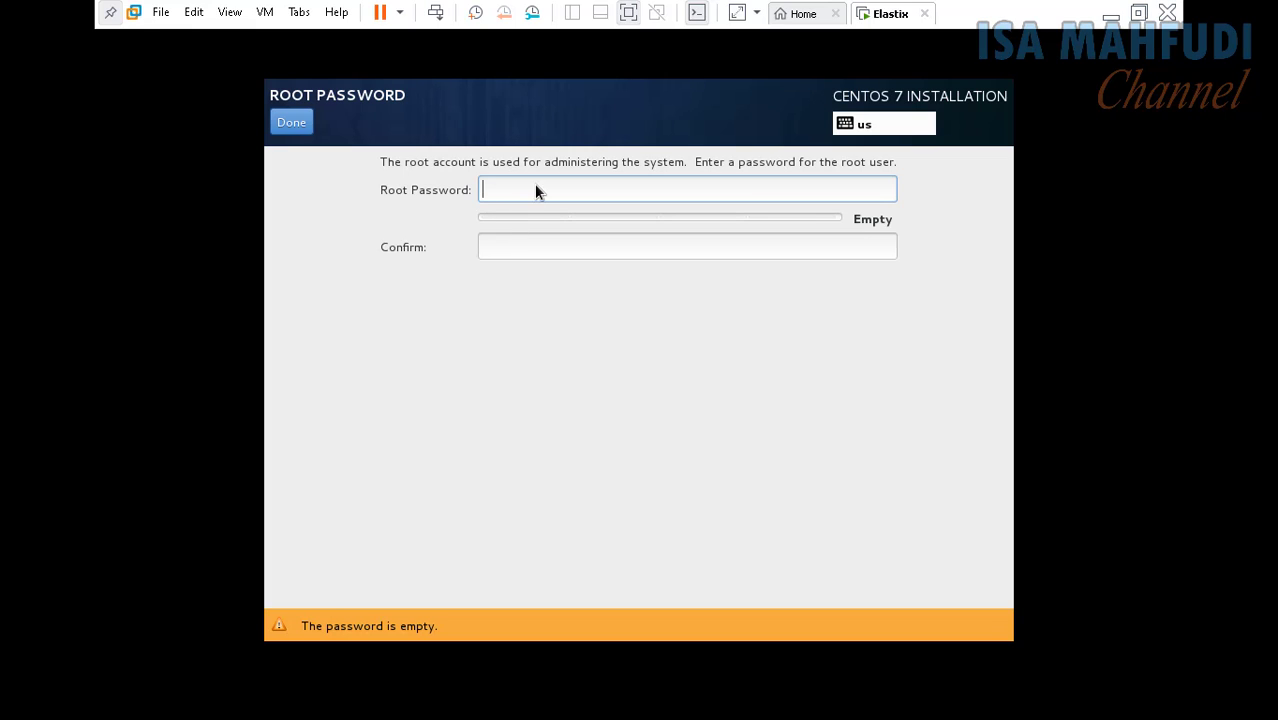
{"action": "type", "text": "*********"}
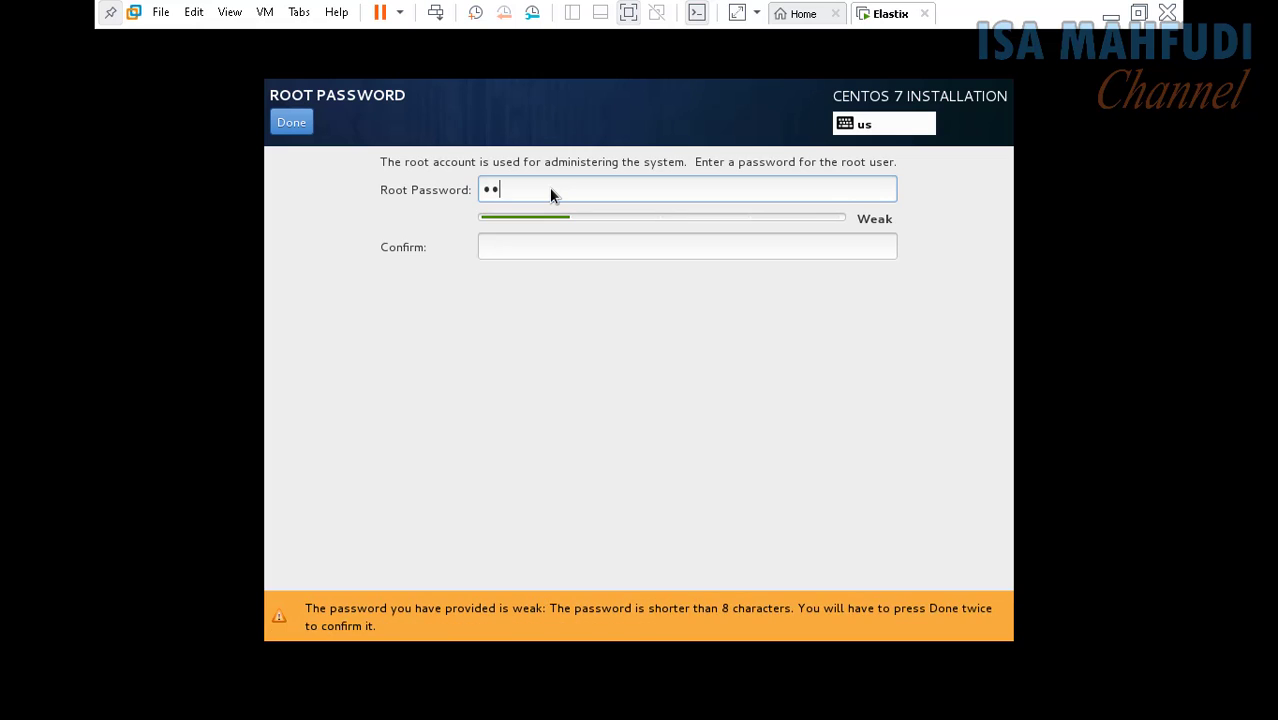
{"action": "type", "text": "***"}
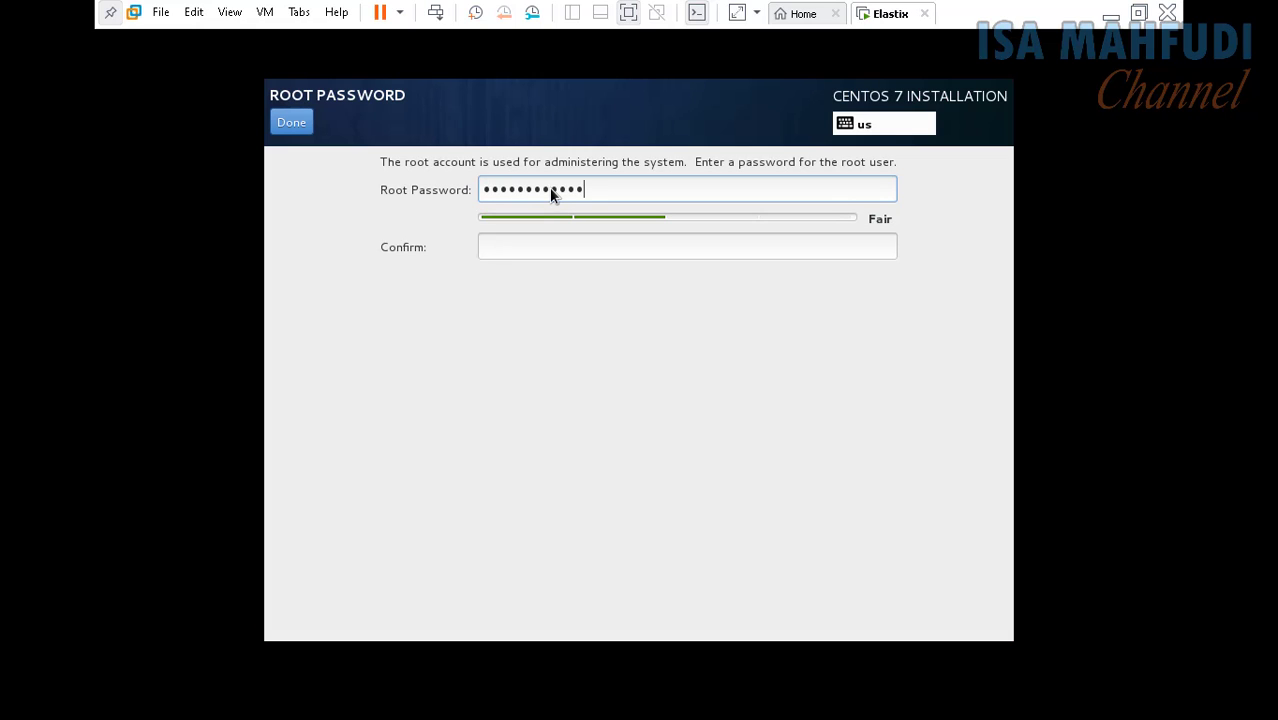
{"action": "key", "text": "Tab"}
{"action": "type", "text": "************"}
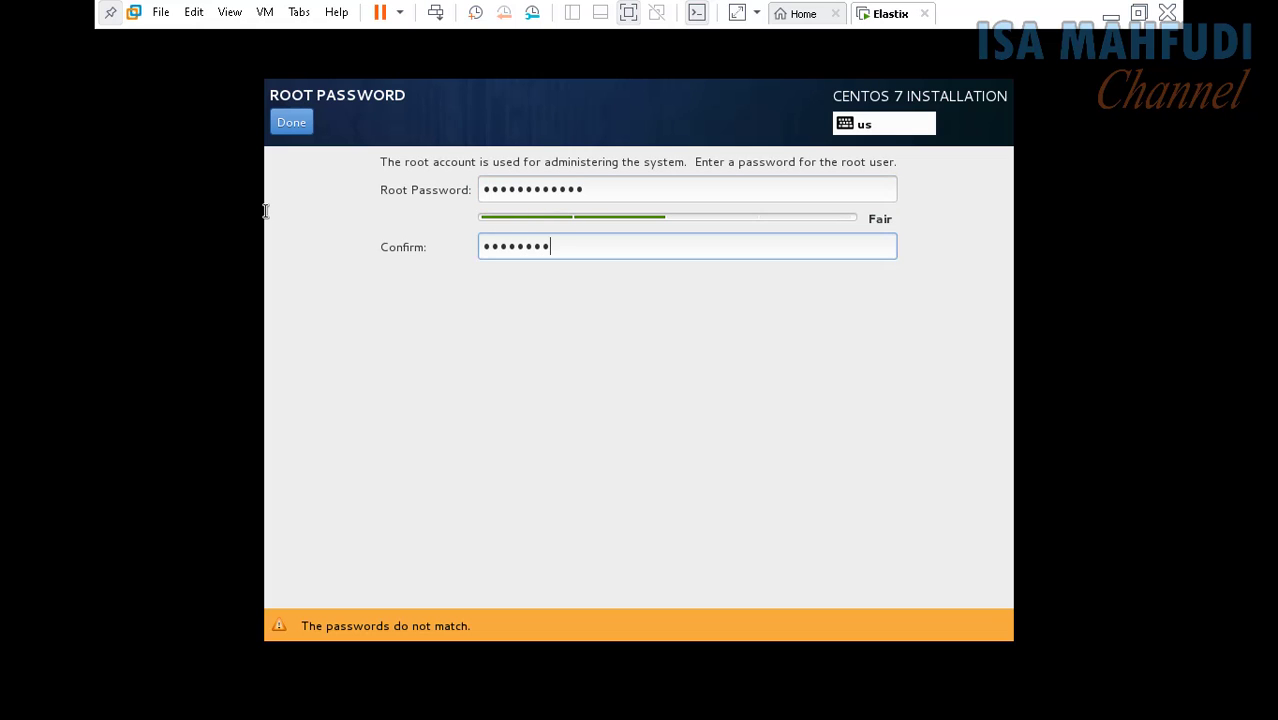
{"action": "key", "text": "ctrl+a"}
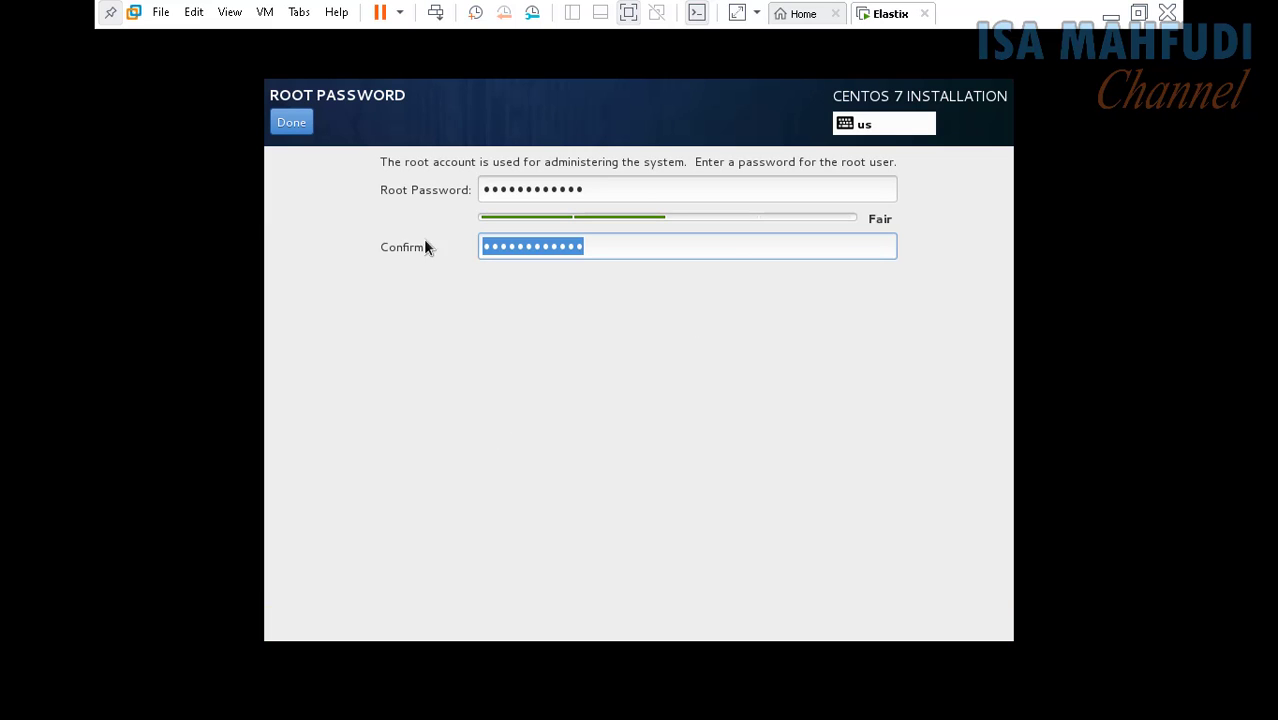
{"action": "left_click", "coordinate": [285, 121]}
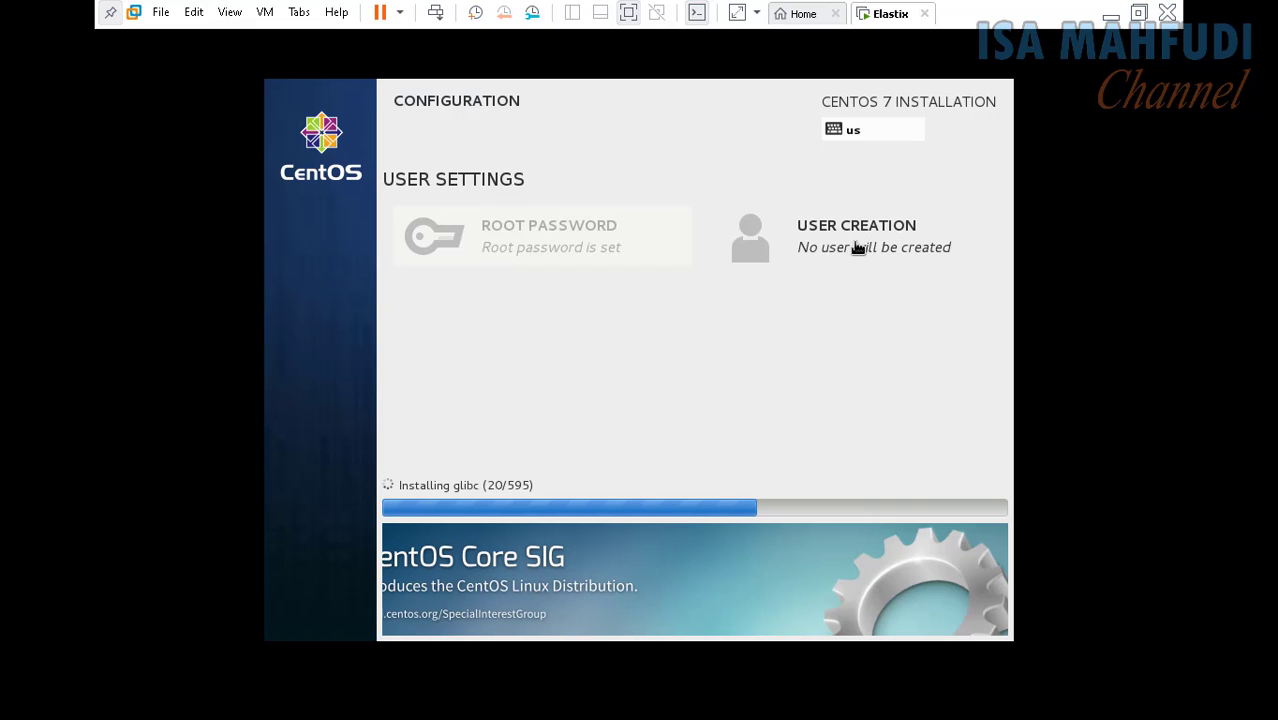
Step: Enter the new user's full name and username, then type the password and its confirmation
{"action": "left_click", "coordinate": [762, 245]}
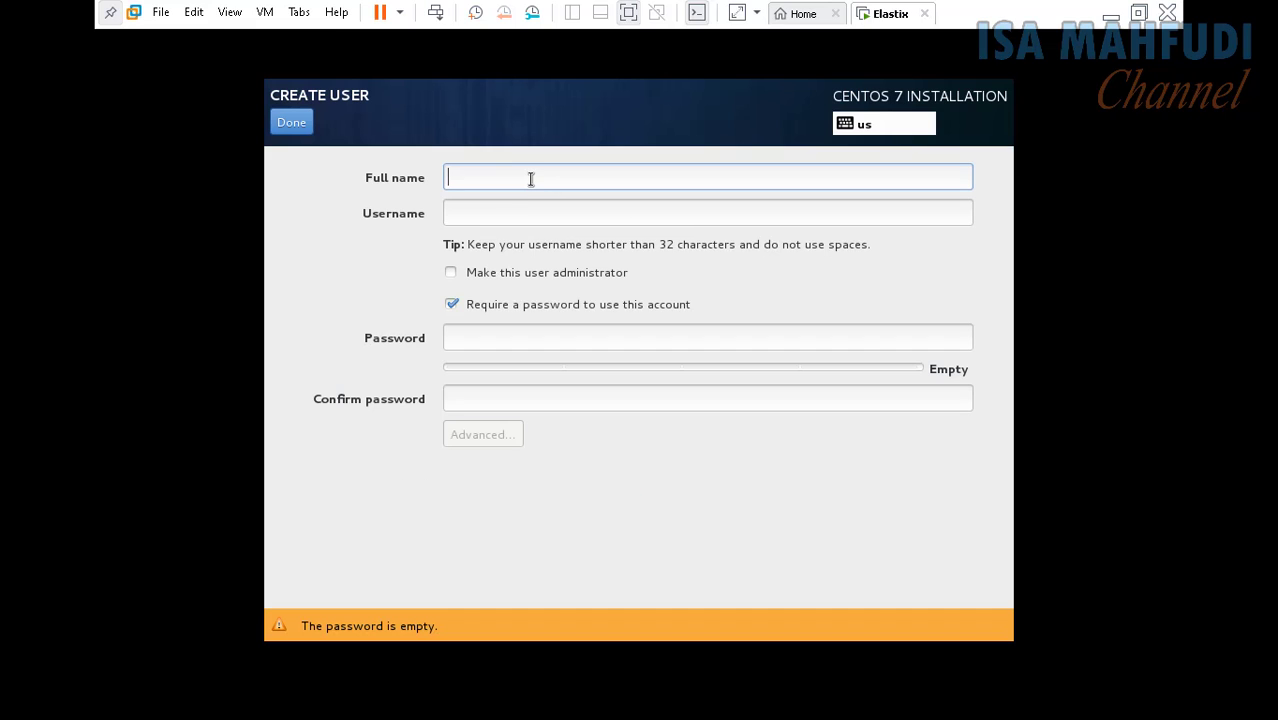
{"action": "type", "text": "isa"}
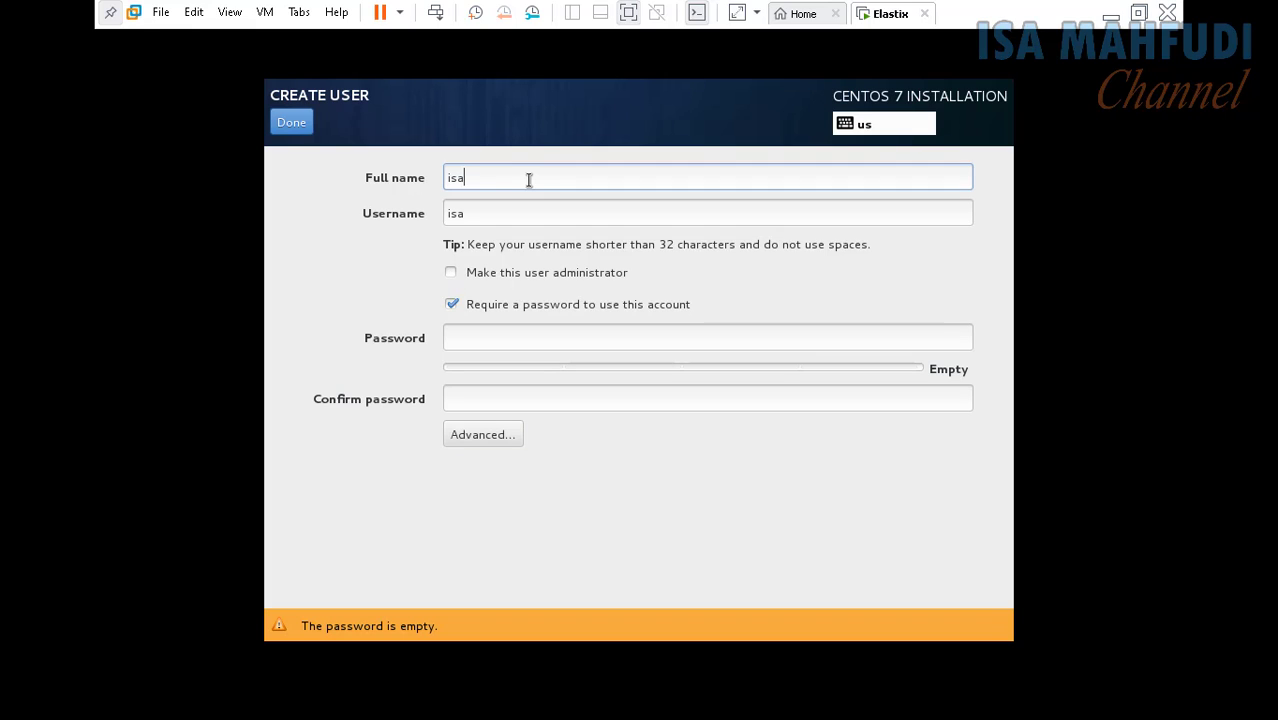
{"action": "type", "text": " mahfudi"}
{"action": "key", "text": "Tab"}
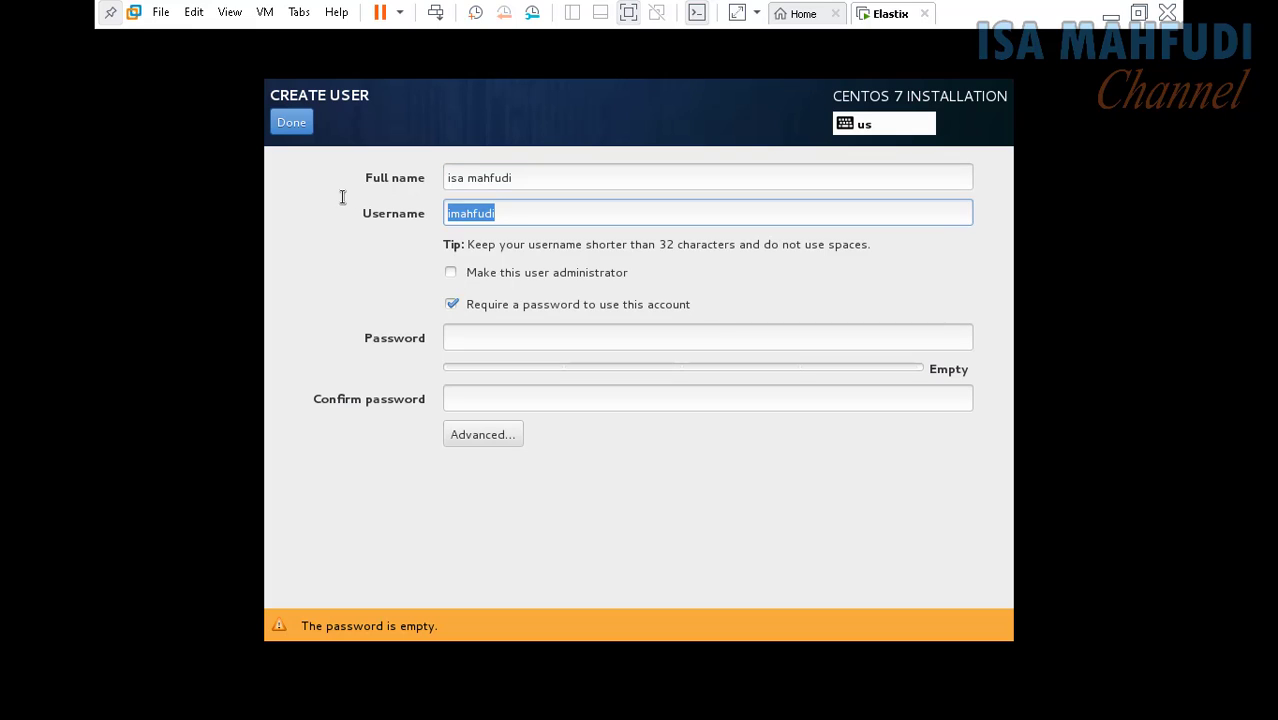
{"action": "type", "text": "isamahfudi"}
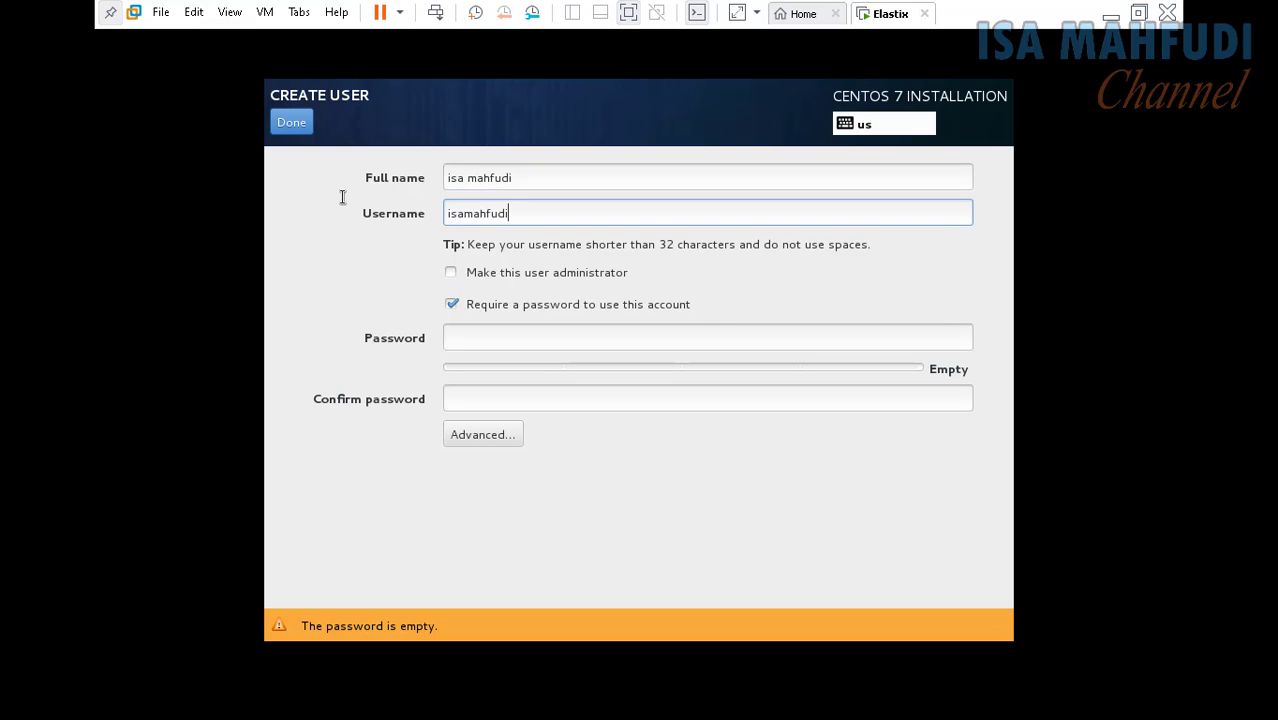
{"action": "left_click", "coordinate": [522, 337]}
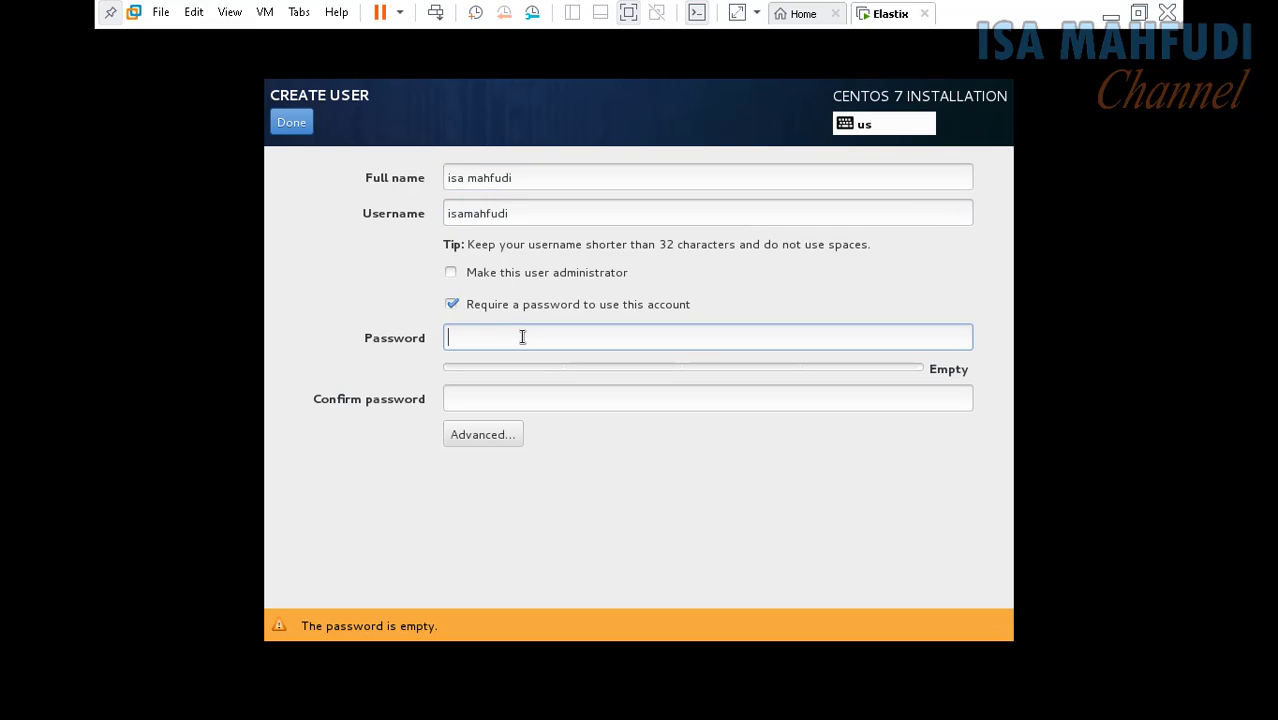
{"action": "type", "text": "••••••••••••"}
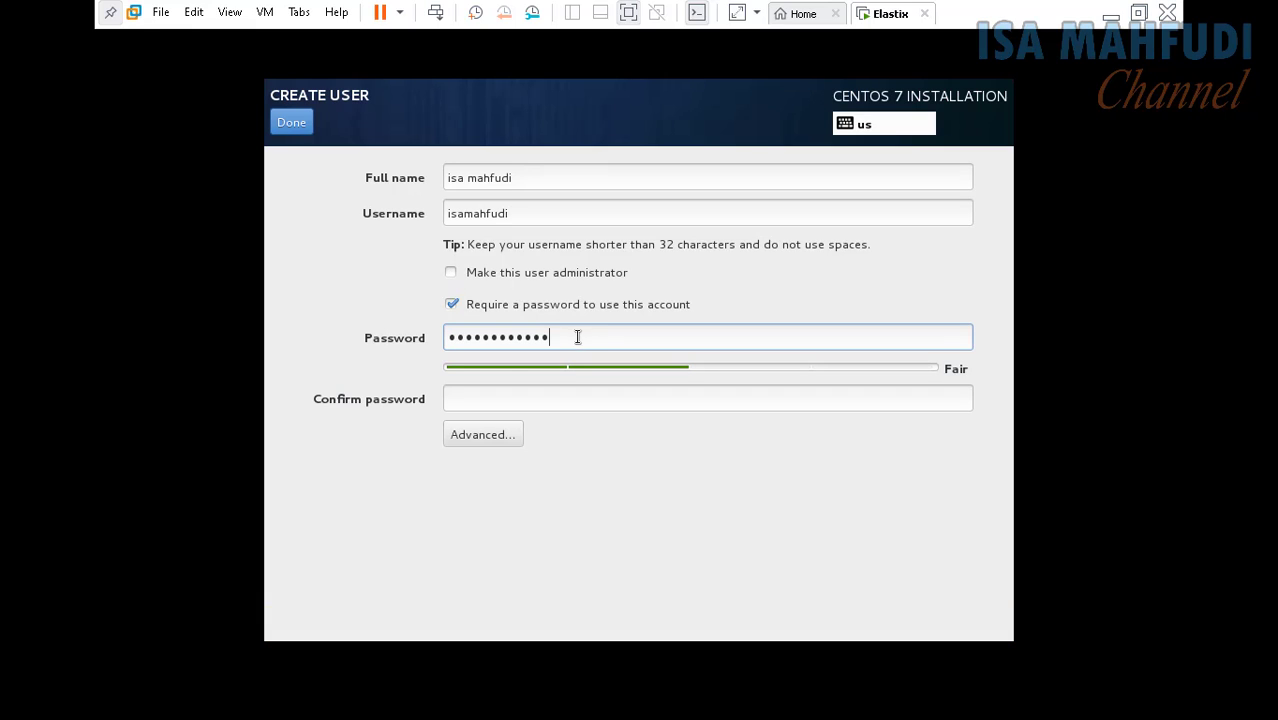
{"action": "left_click", "coordinate": [560, 398]}
{"action": "type", "text": "•••••••••••"}
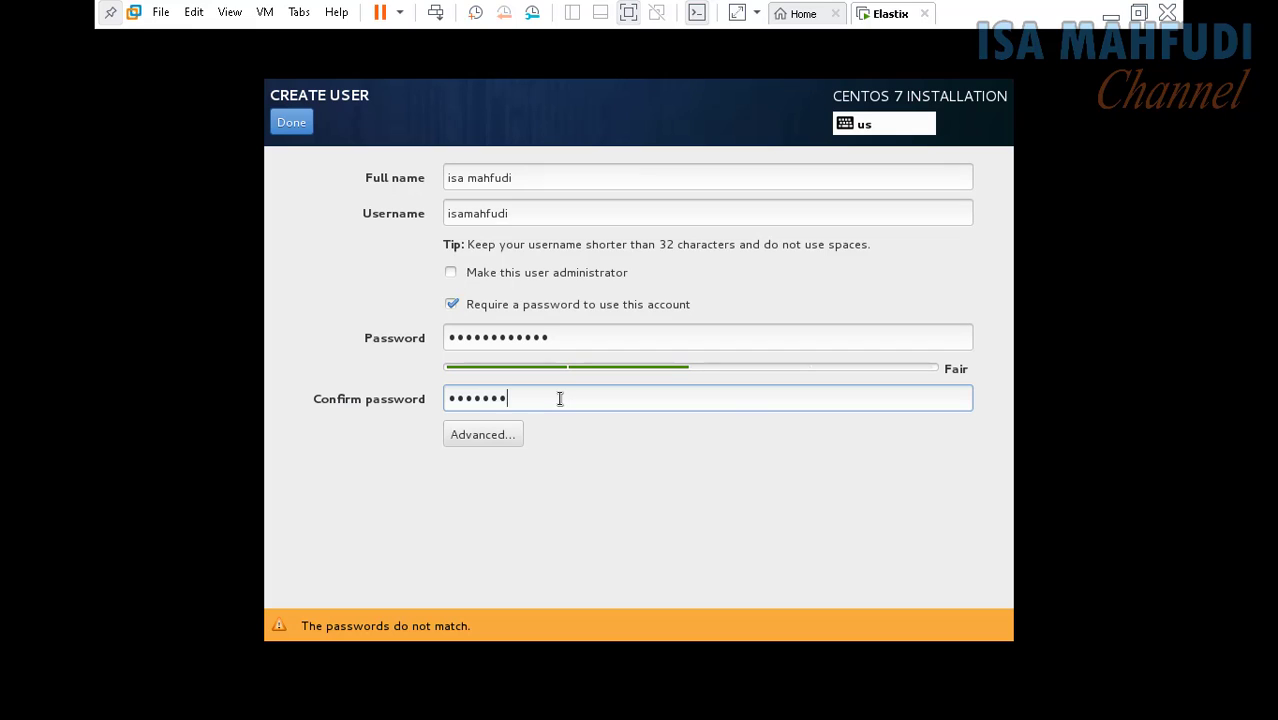
{"action": "type", "text": "•"}
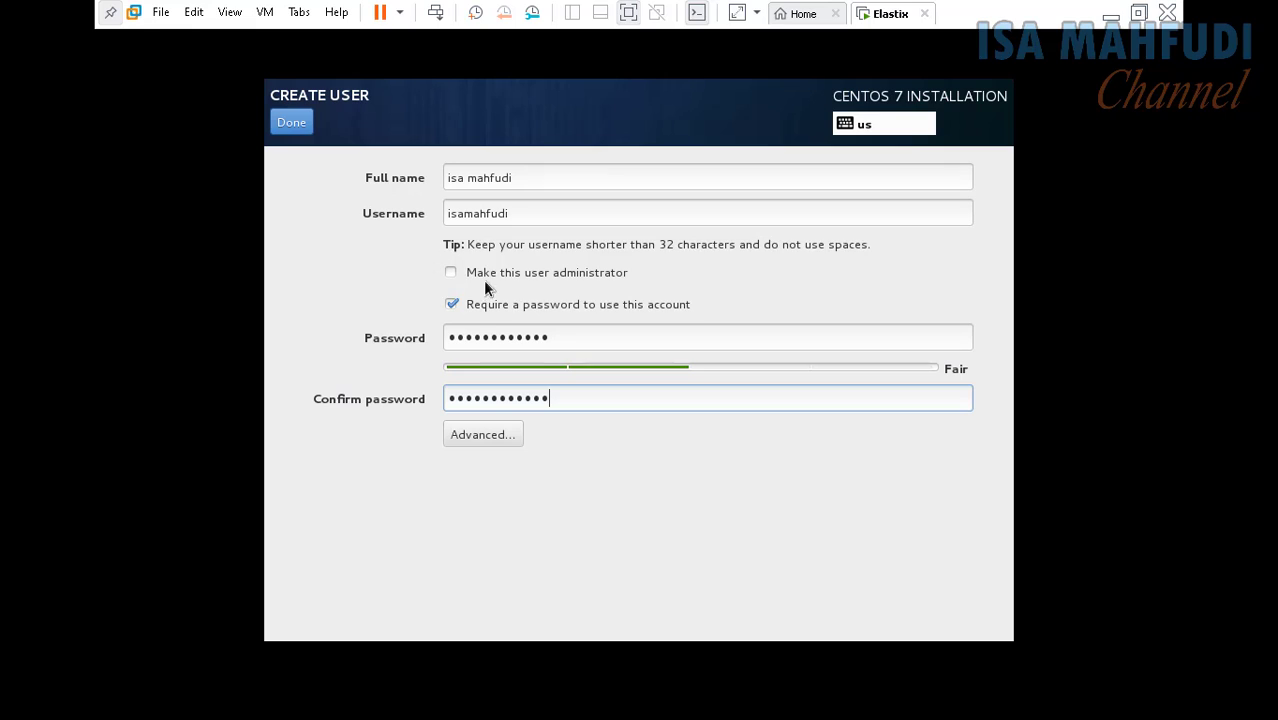
Step: Finish the user account and let the install complete to the MySQL root password prompt
{"action": "left_click", "coordinate": [298, 129]}
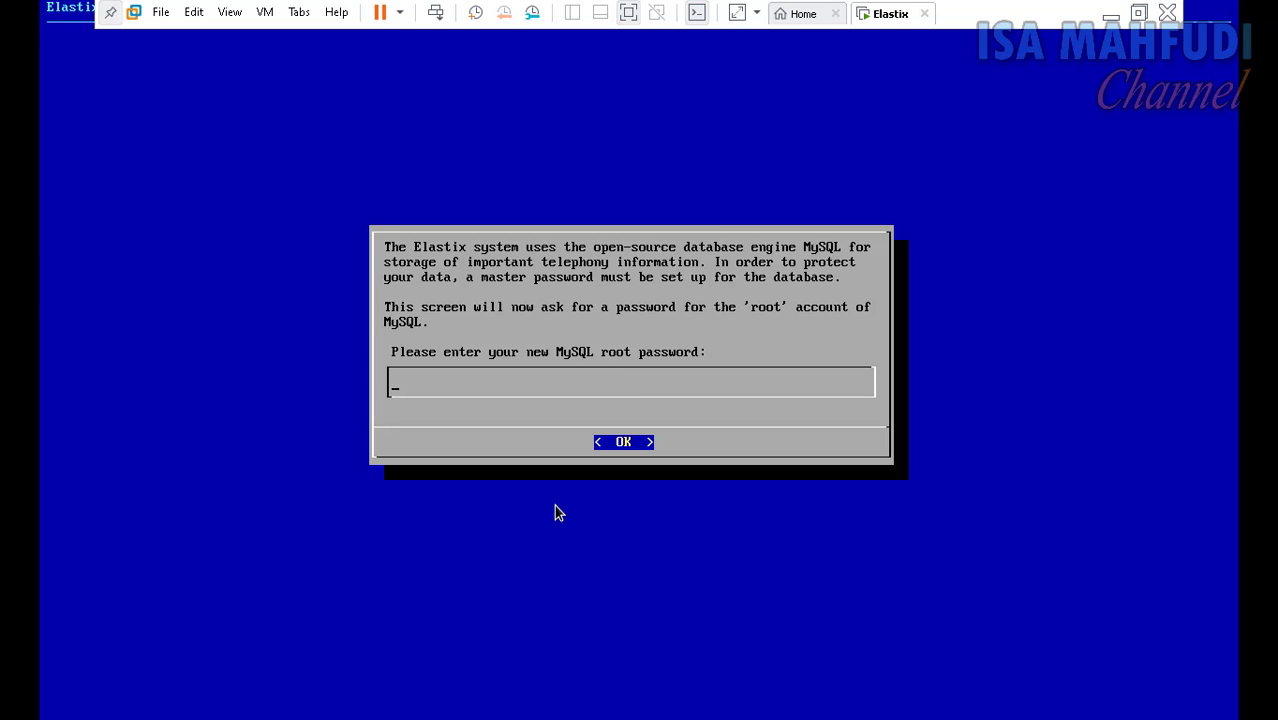
Step: Enter and confirm the new MySQL root password, retrying after a mismatch warning
{"action": "type", "text": "**********"}
{"action": "key", "text": "Return"}
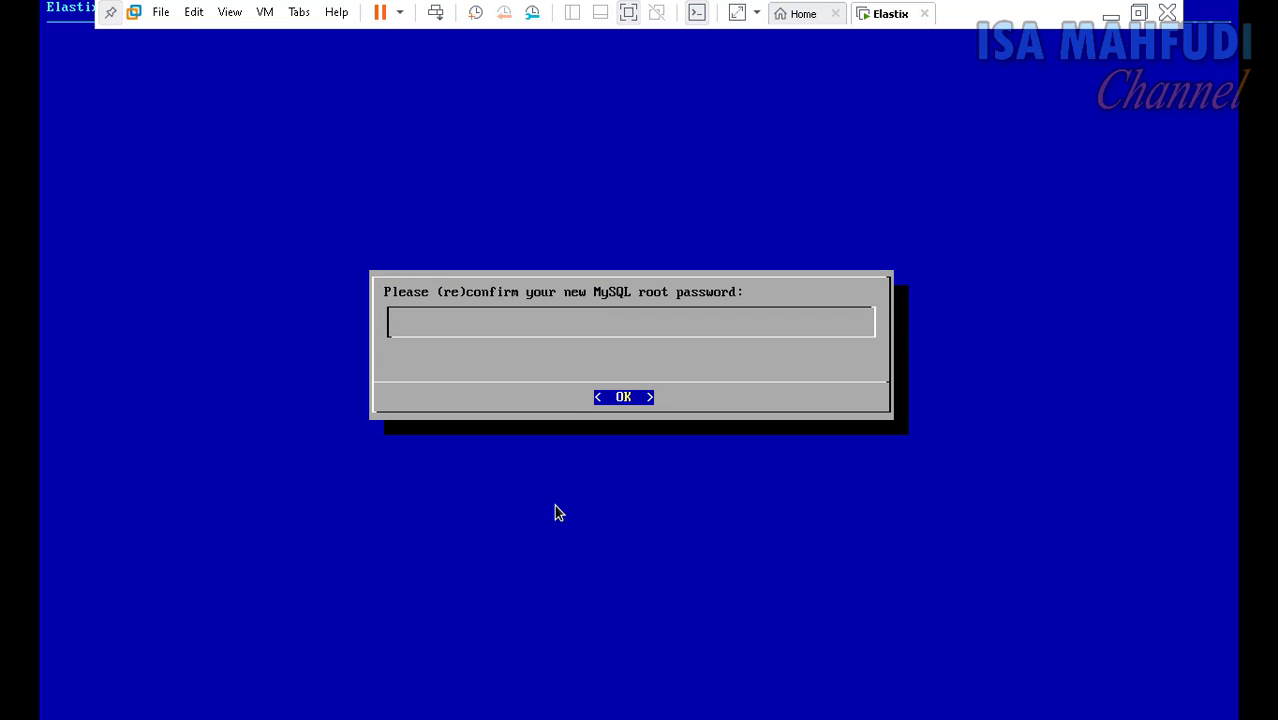
{"action": "type", "text": "****"}
{"action": "key", "text": "BackSpace"}
{"action": "key", "text": "BackSpace"}
{"action": "key", "text": "BackSpace"}
{"action": "key", "text": "BackSpace"}
{"action": "type", "text": "************"}
{"action": "key", "text": "Return"}
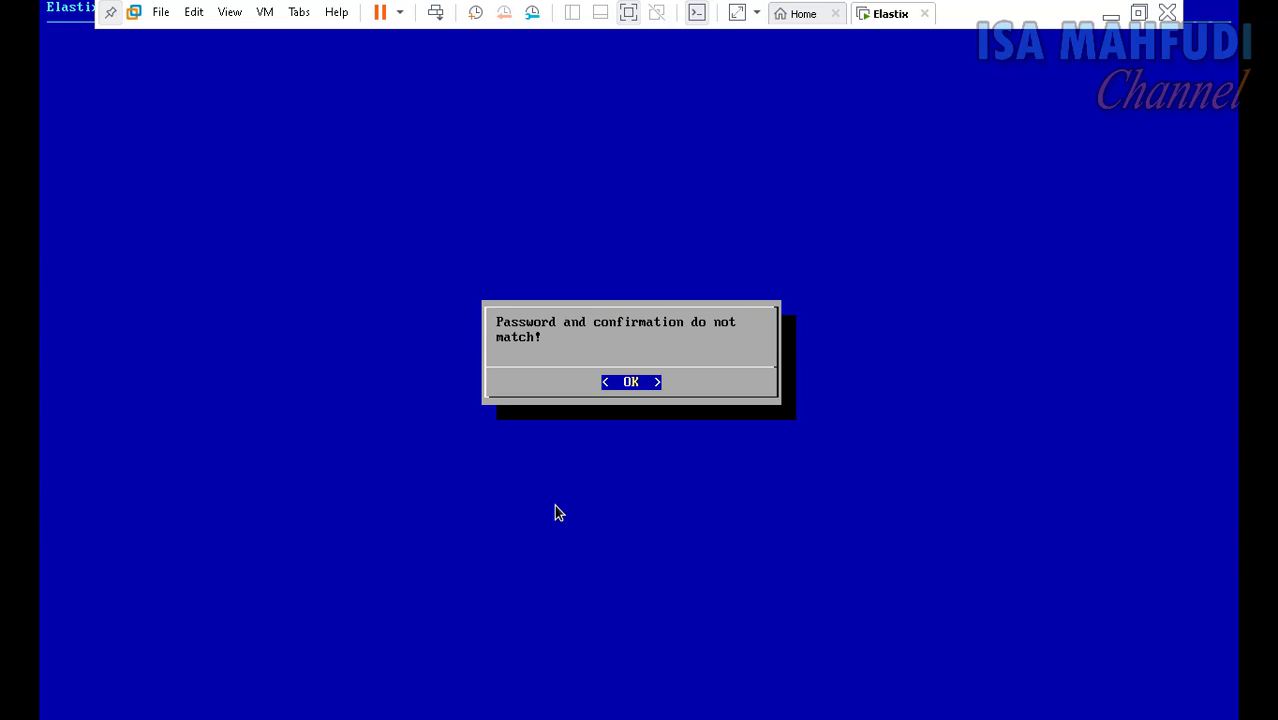
{"action": "key", "text": "Return"}
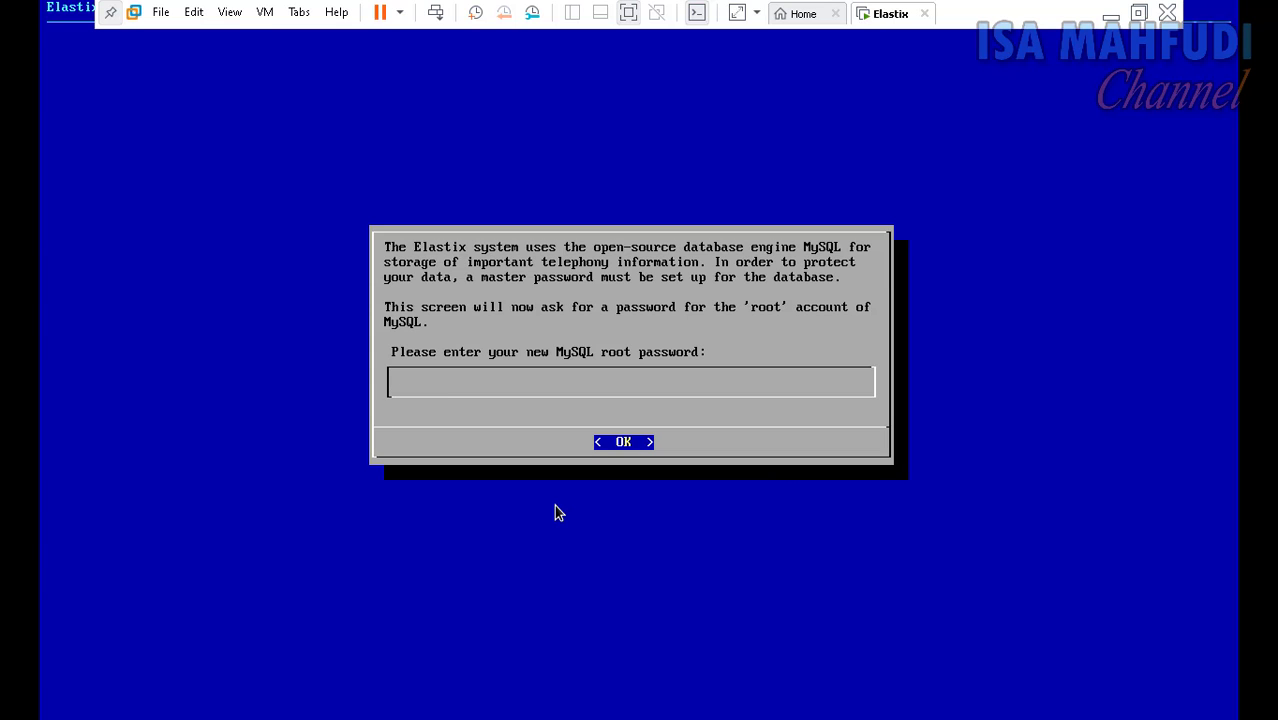
{"action": "type", "text": "********"}
{"action": "type", "text": "****"}
{"action": "key", "text": "Return"}
{"action": "type", "text": "**********"}
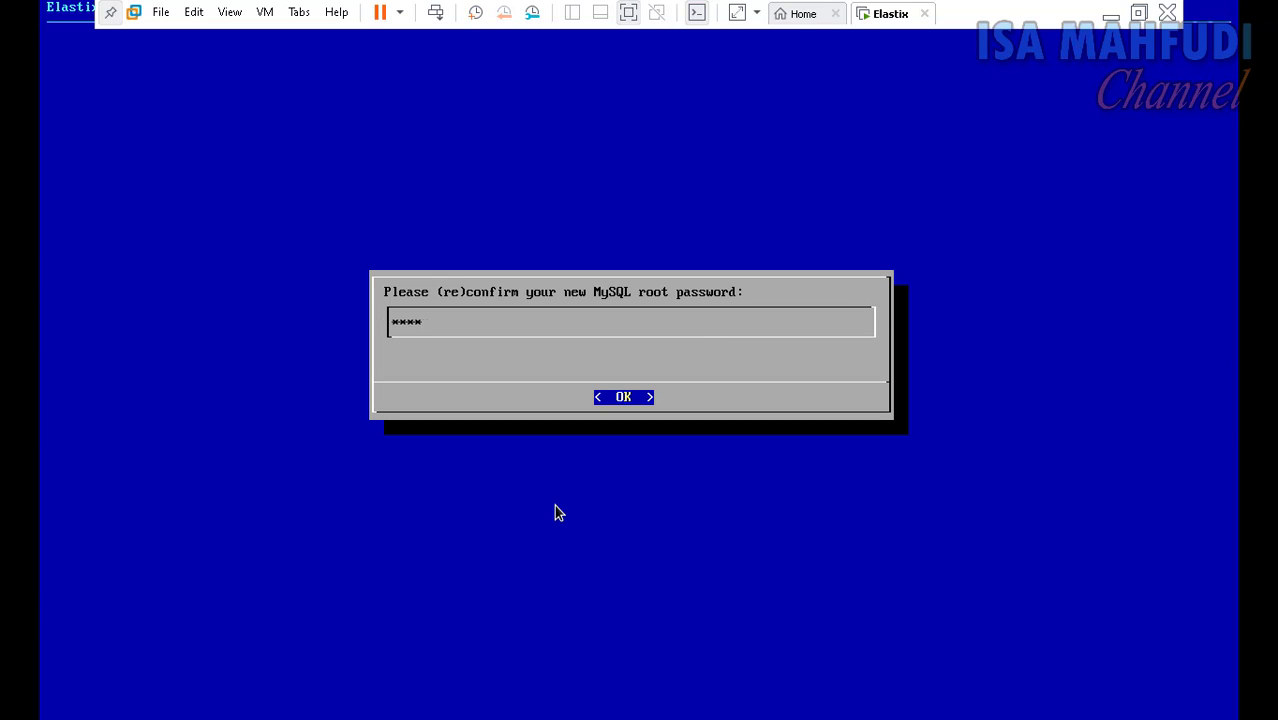
{"action": "type", "text": "**"}
{"action": "key", "text": "Return"}
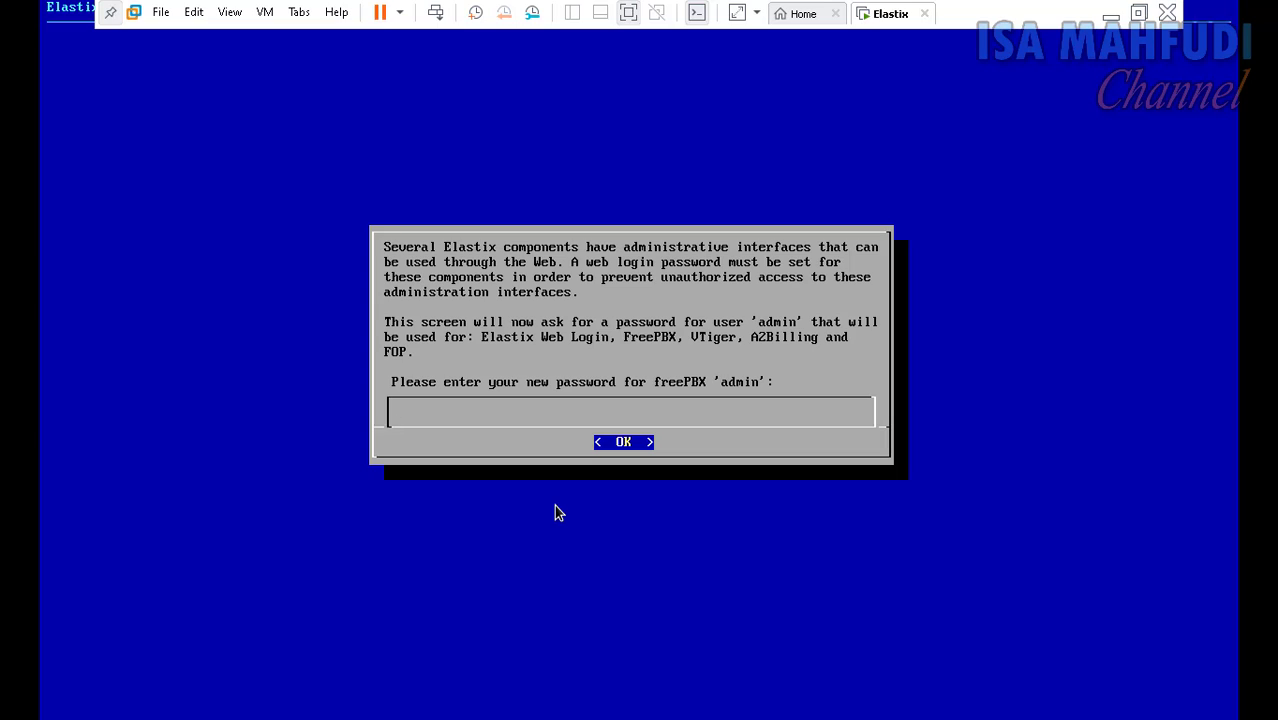
Step: Enter the freePBX admin web password and confirm it in the second dialog
{"action": "type", "text": "************"}
{"action": "key", "text": "Return"}
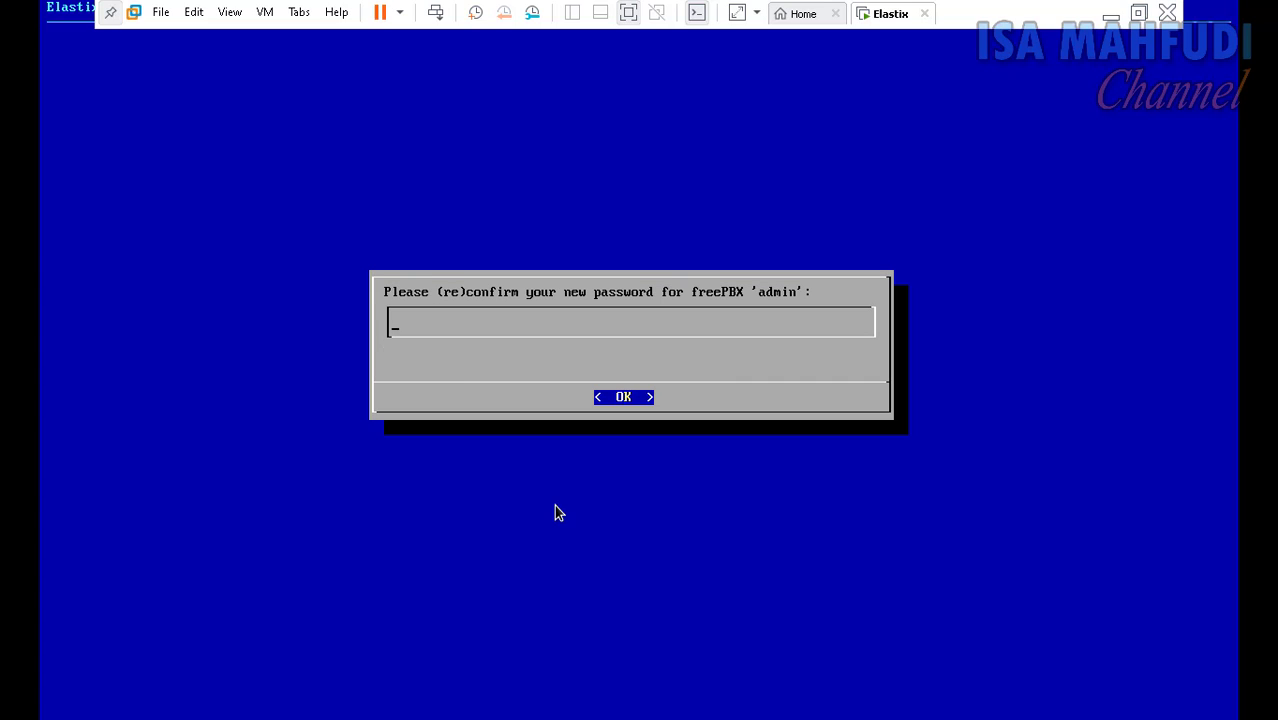
{"action": "type", "text": "***********"}
{"action": "key", "text": "Return"}
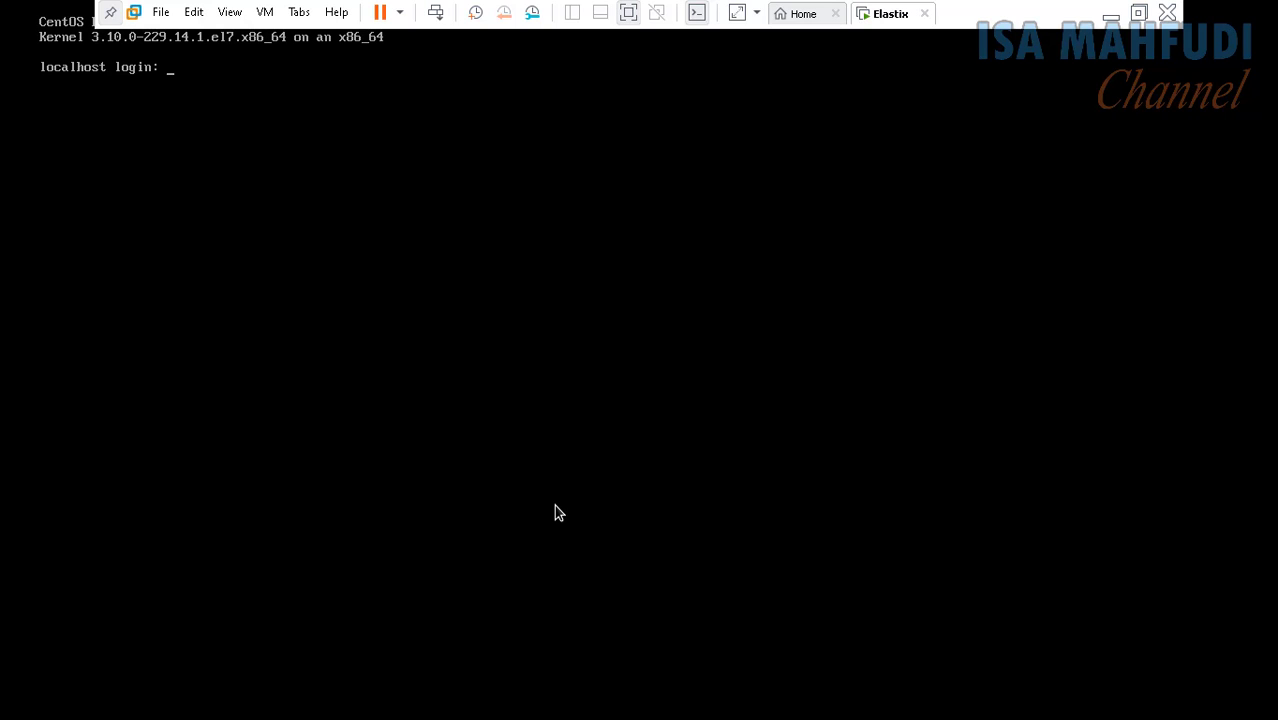
Step: Log in to the Elastix console as root, retrying after a failed attempt, then release input
{"action": "type", "text": "root"}
{"action": "key", "text": "Return"}
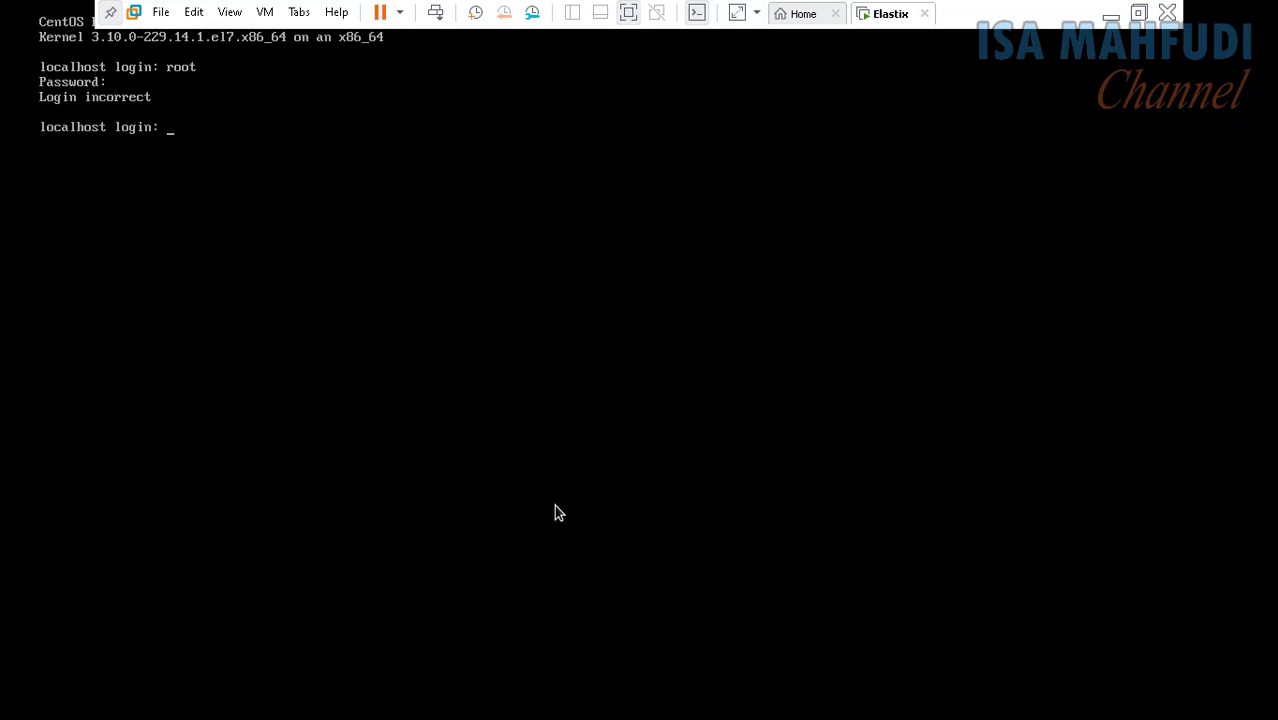
{"action": "type", "text": "root"}
{"action": "key", "text": "Return"}
{"action": "key", "text": "Return"}
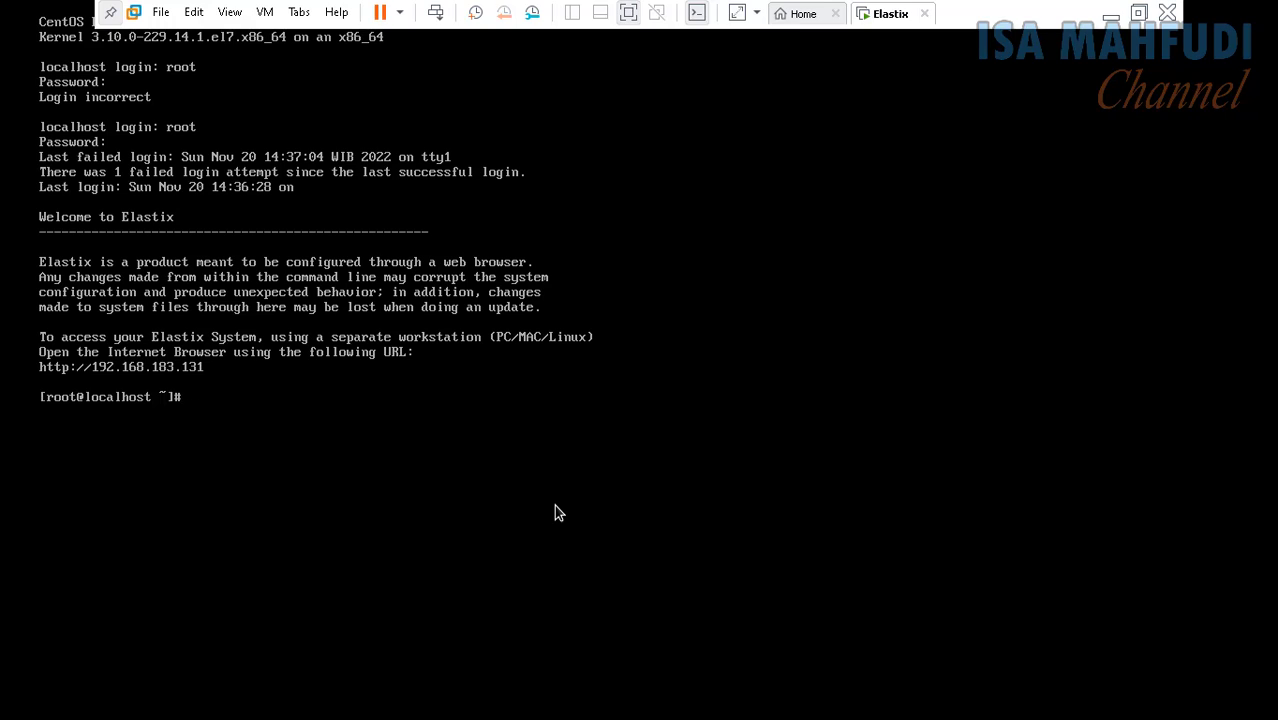
{"action": "key", "text": "ctrl+alt"}
Step: Reboot the Elastix VM with the reboot command in its console
{"action": "left_click", "coordinate": [206, 395]}
{"action": "type", "text": "re"}
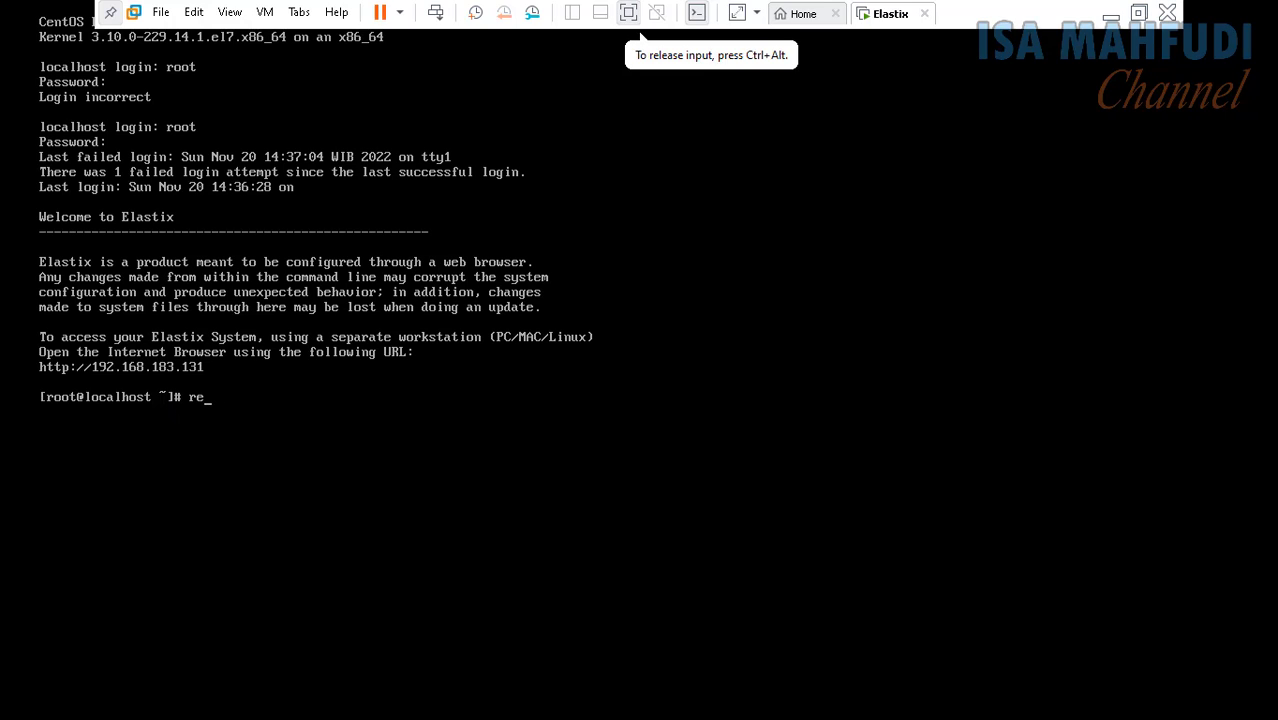
{"action": "type", "text": "boot"}
{"action": "key", "text": "Return"}
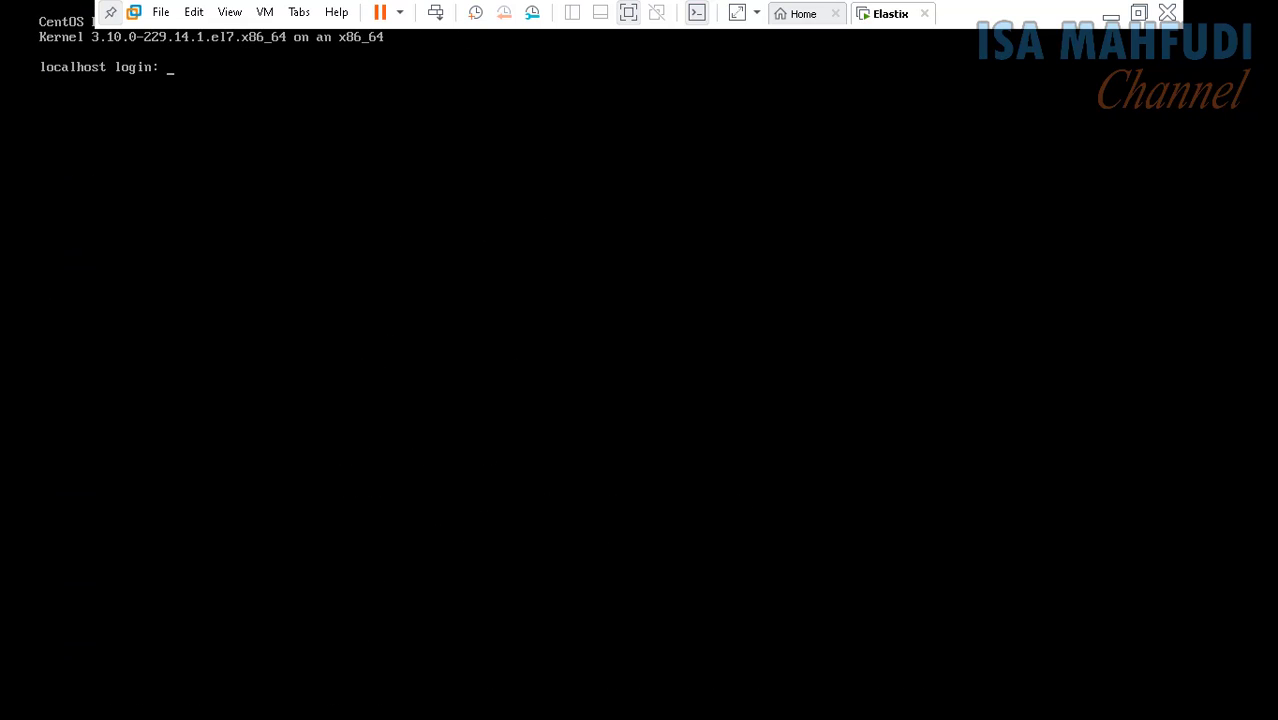
Step: Log back in to the console as root with the password, retrying once, then release input
{"action": "type", "text": "root"}
{"action": "key", "text": "Return"}
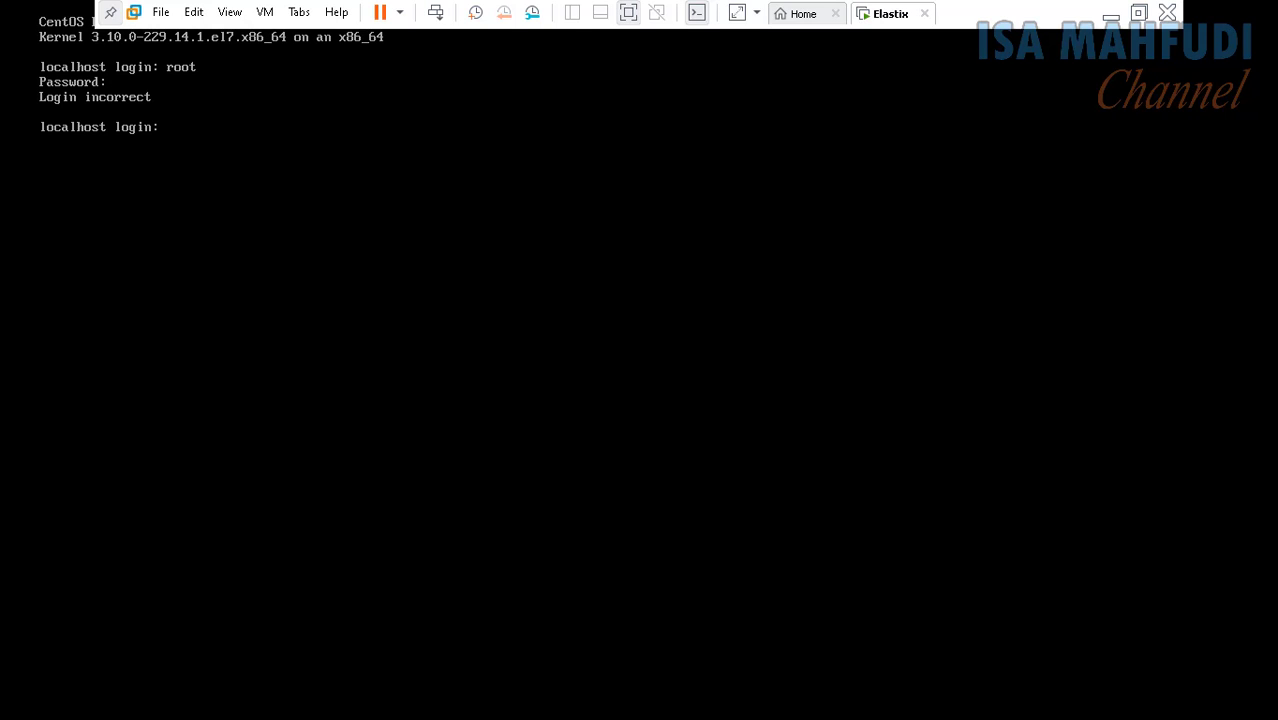
{"action": "type", "text": "root"}
{"action": "key", "text": "Return"}
{"action": "key", "text": "Return"}
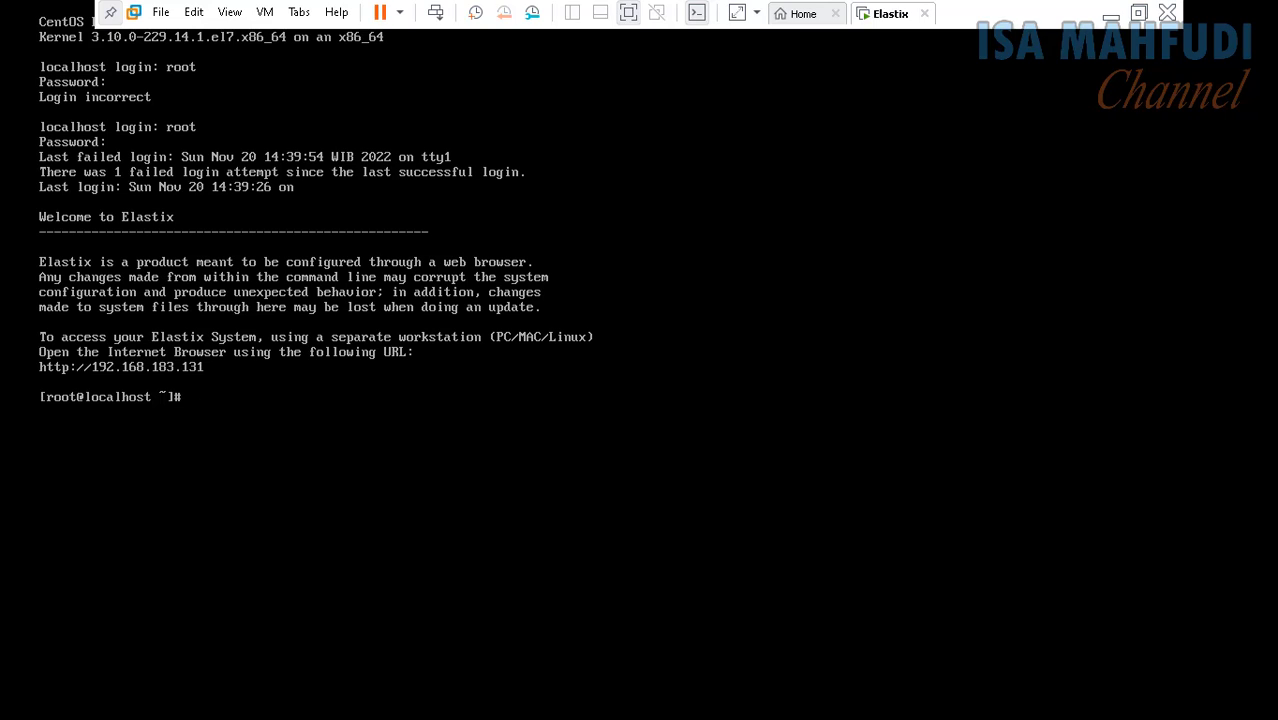
{"action": "key", "text": "ctrl+alt"}
{"action": "left_click", "coordinate": [632, 13]}
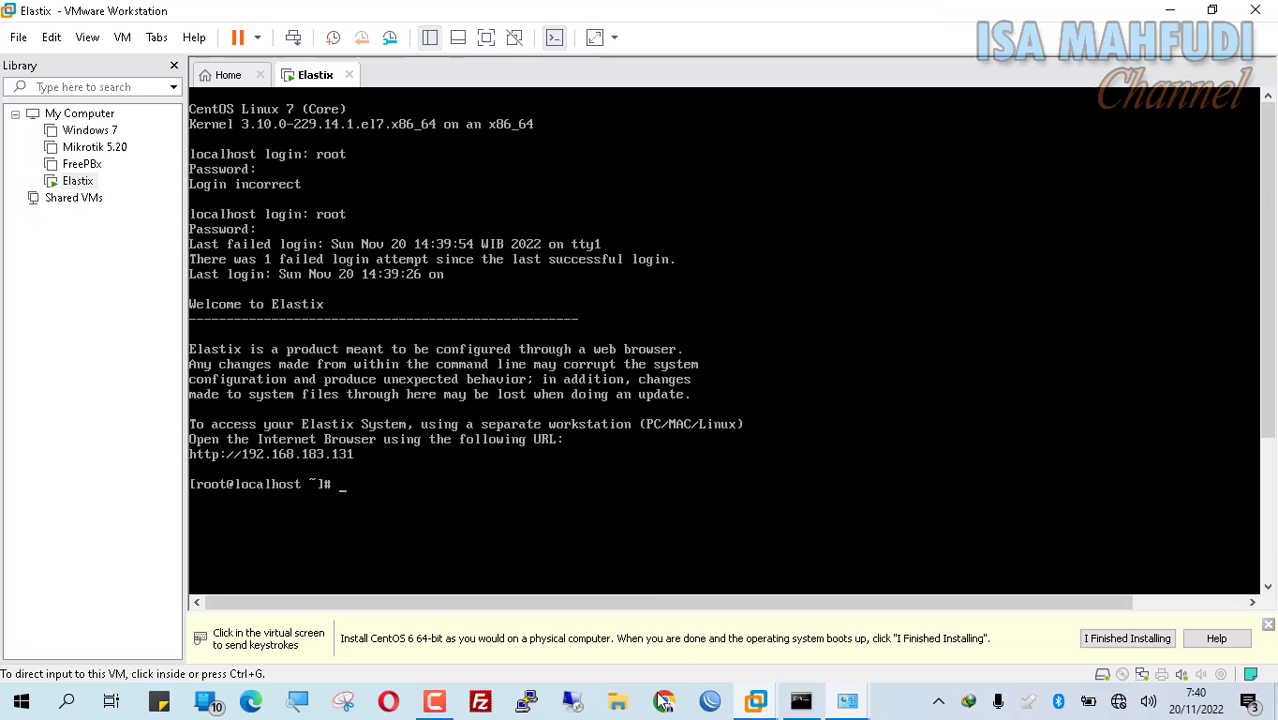
{"action": "left_click", "coordinate": [664, 702]}
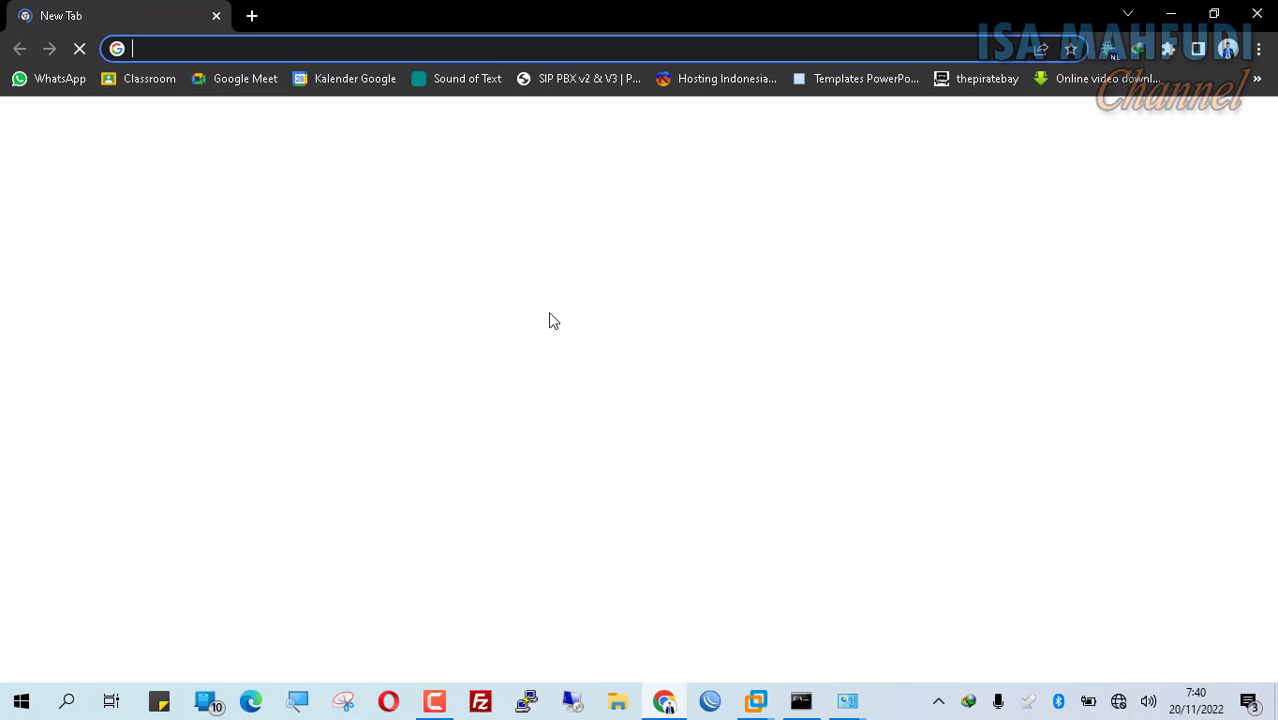
{"action": "type", "text": "192.168.1"}
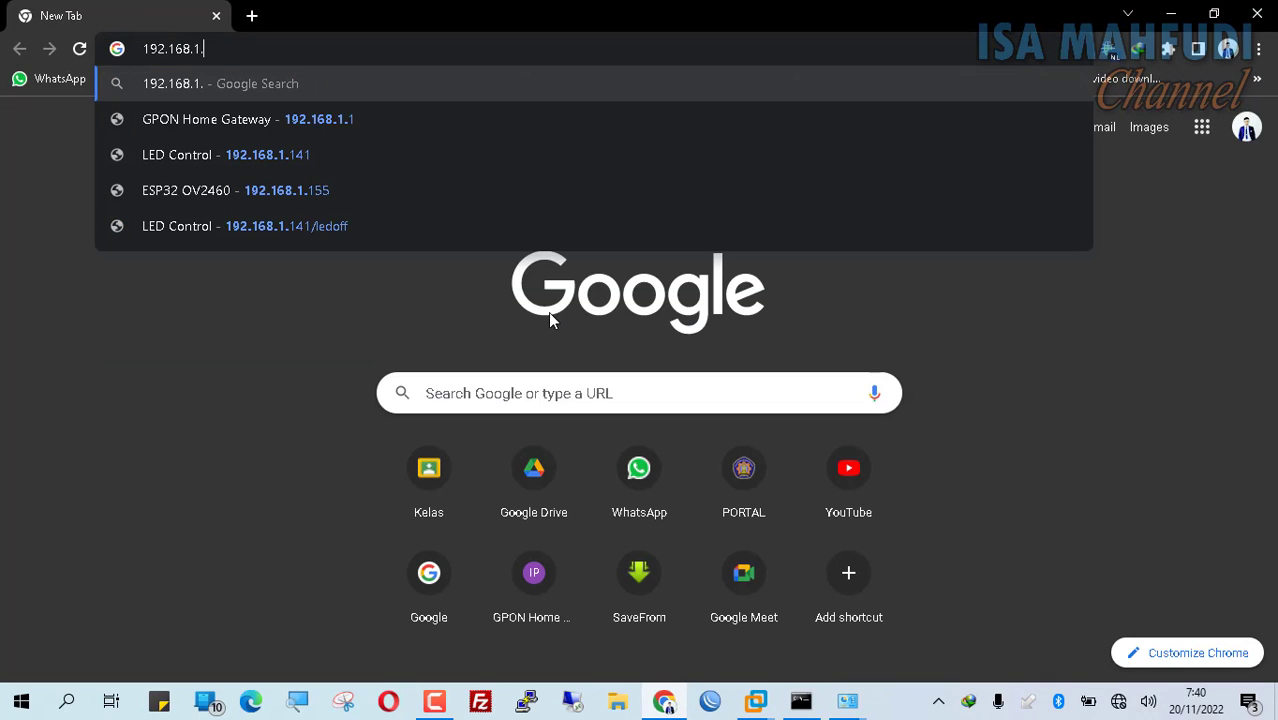
{"action": "type", "text": "8"}
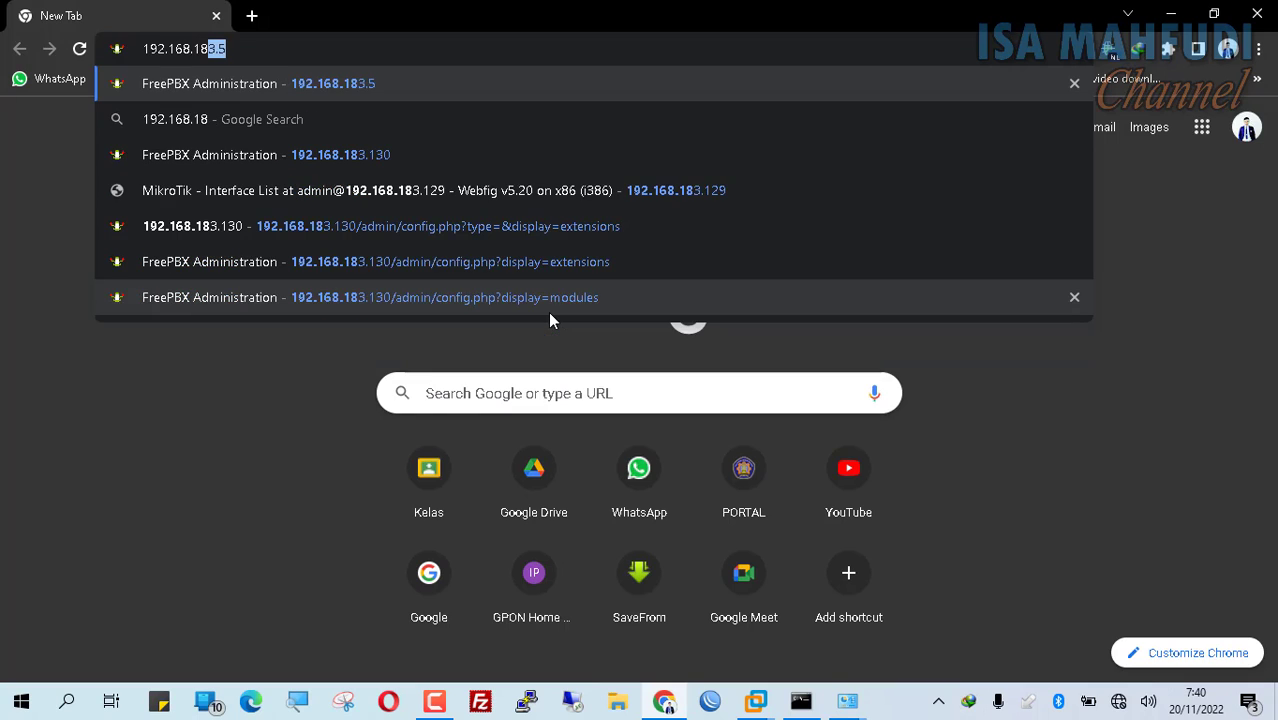
{"action": "type", "text": "3."}
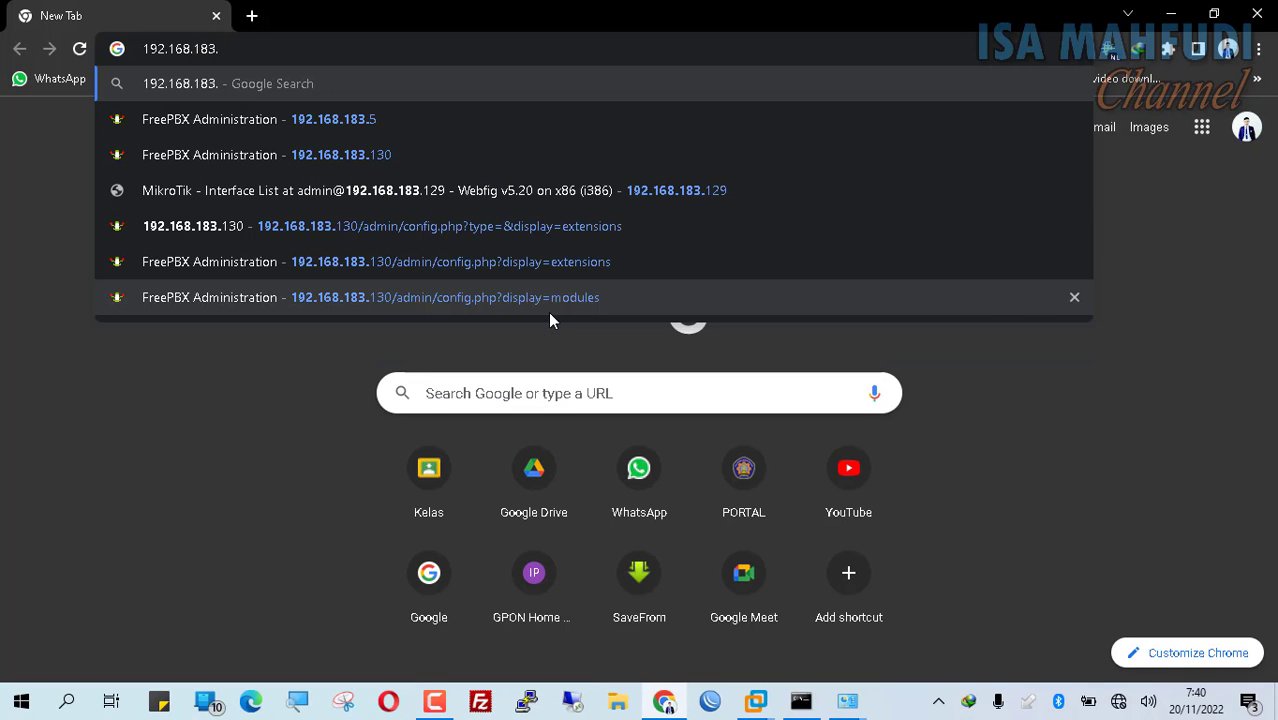
{"action": "type", "text": "131"}
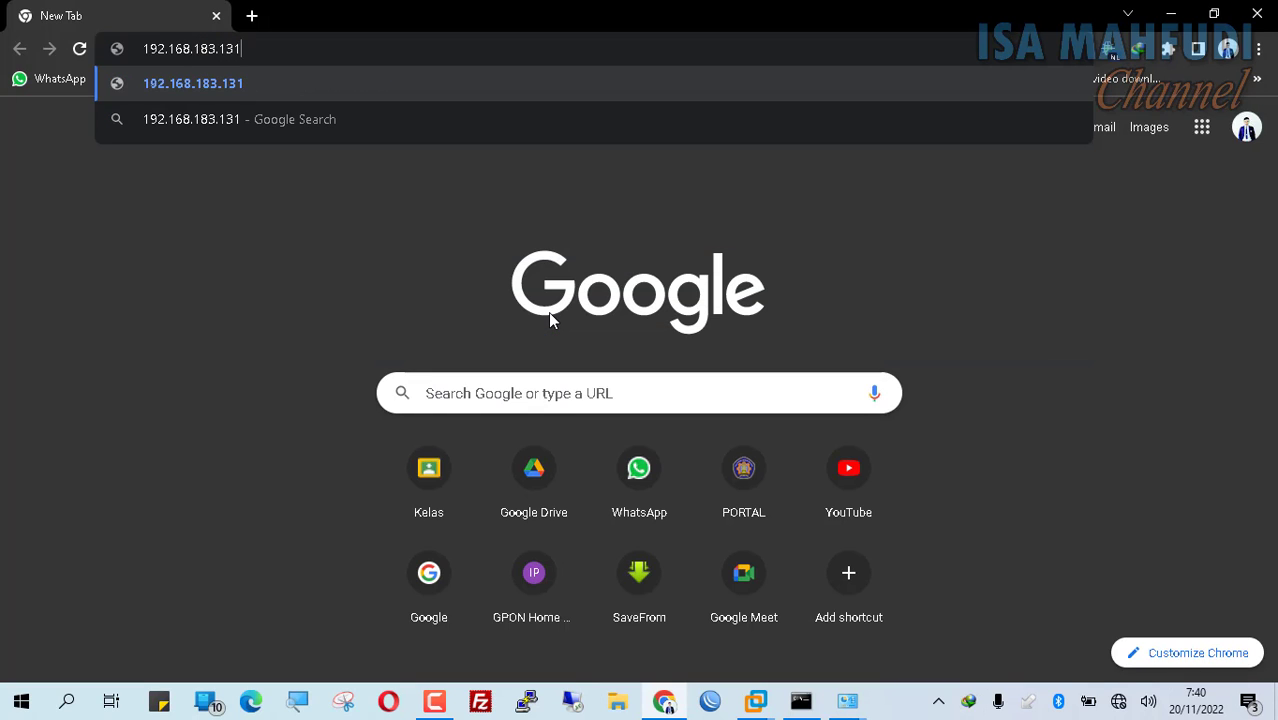
{"action": "key", "text": "Return"}
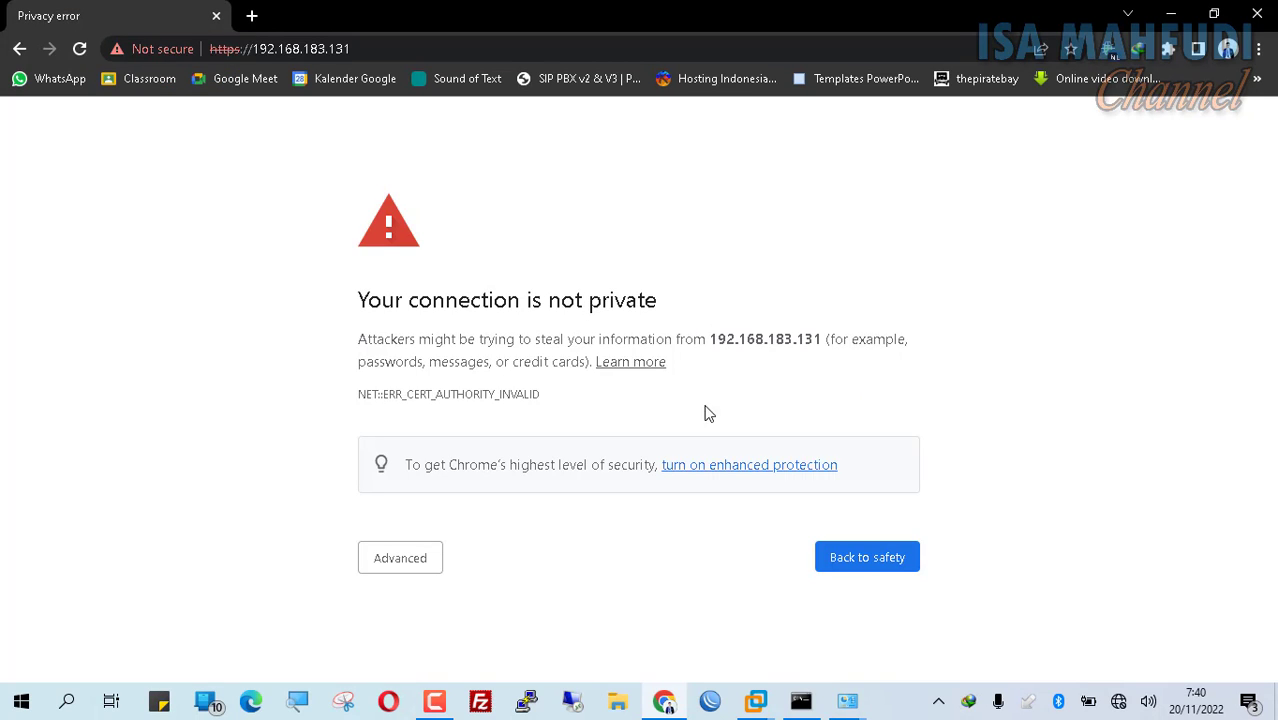
{"action": "left_click", "coordinate": [418, 568]}
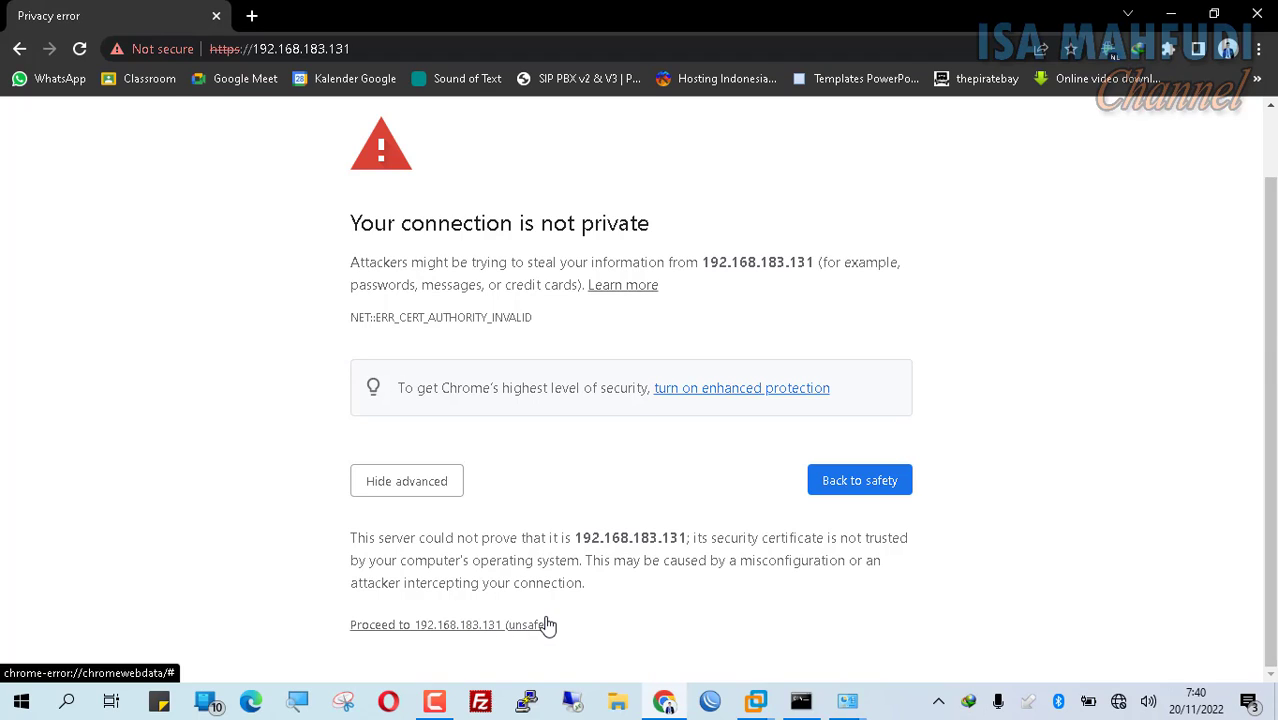
{"action": "left_click", "coordinate": [490, 634]}
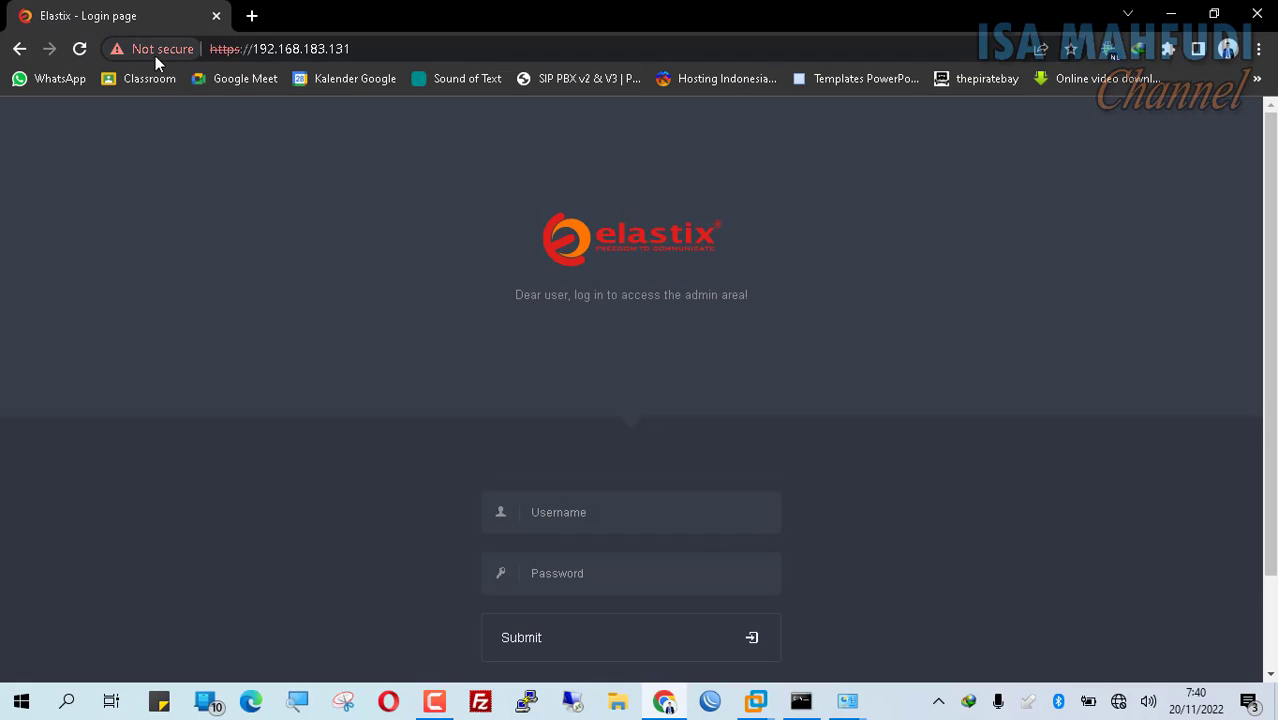
Step: Enter username admin and the account password on the Elastix login page and submit
{"action": "left_click", "coordinate": [626, 511]}
{"action": "type", "text": "admin"}
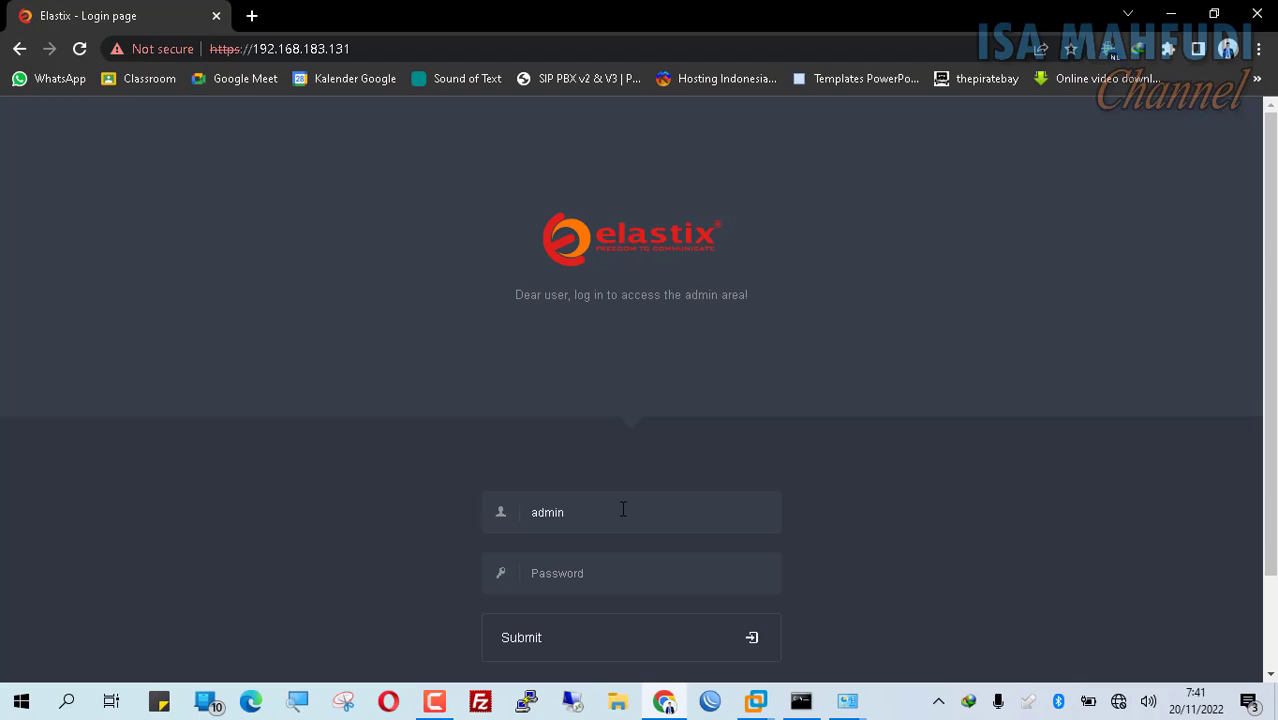
{"action": "type", "text": "••••••••••••"}
{"action": "scroll", "coordinate": [640, 530], "scroll_direction": "down", "scroll_amount": 2}
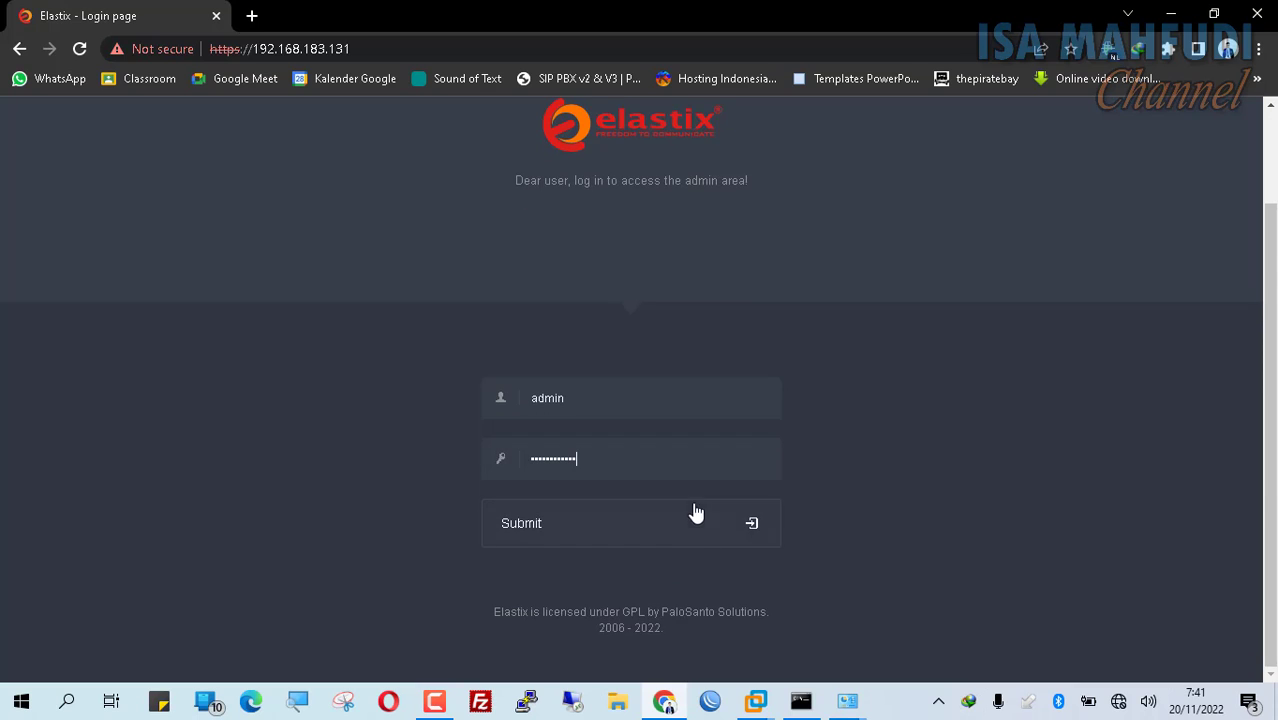
{"action": "left_click", "coordinate": [690, 542]}
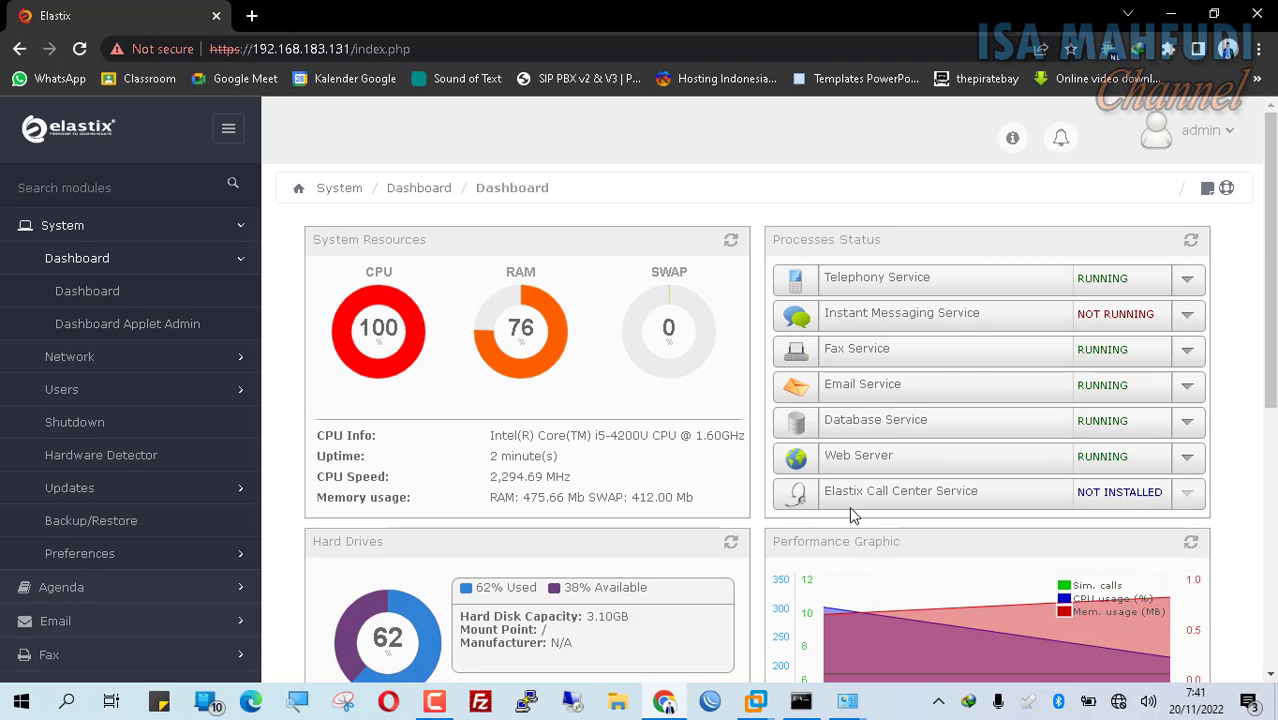
{"action": "scroll", "coordinate": [1264, 168], "scroll_direction": "down", "scroll_amount": 3}
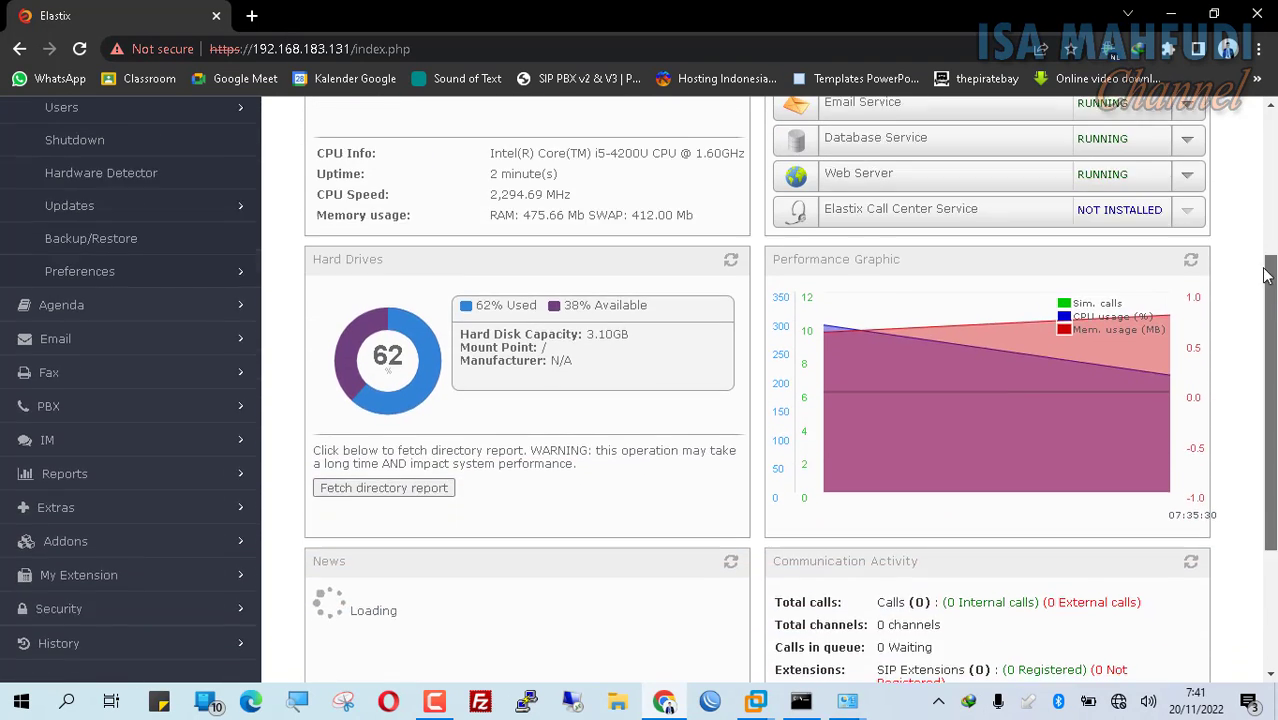
{"action": "scroll", "coordinate": [1264, 168], "scroll_direction": "up", "scroll_amount": 3}
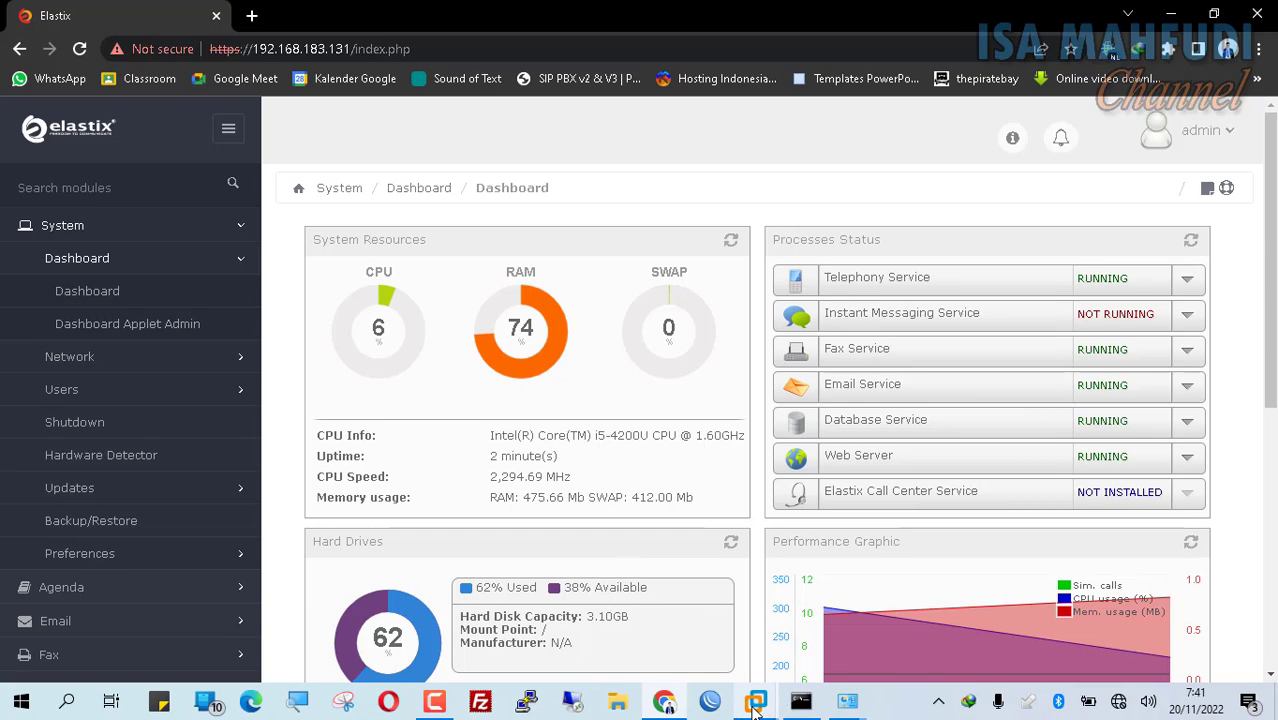
{"action": "mouse_move", "coordinate": [755, 708]}
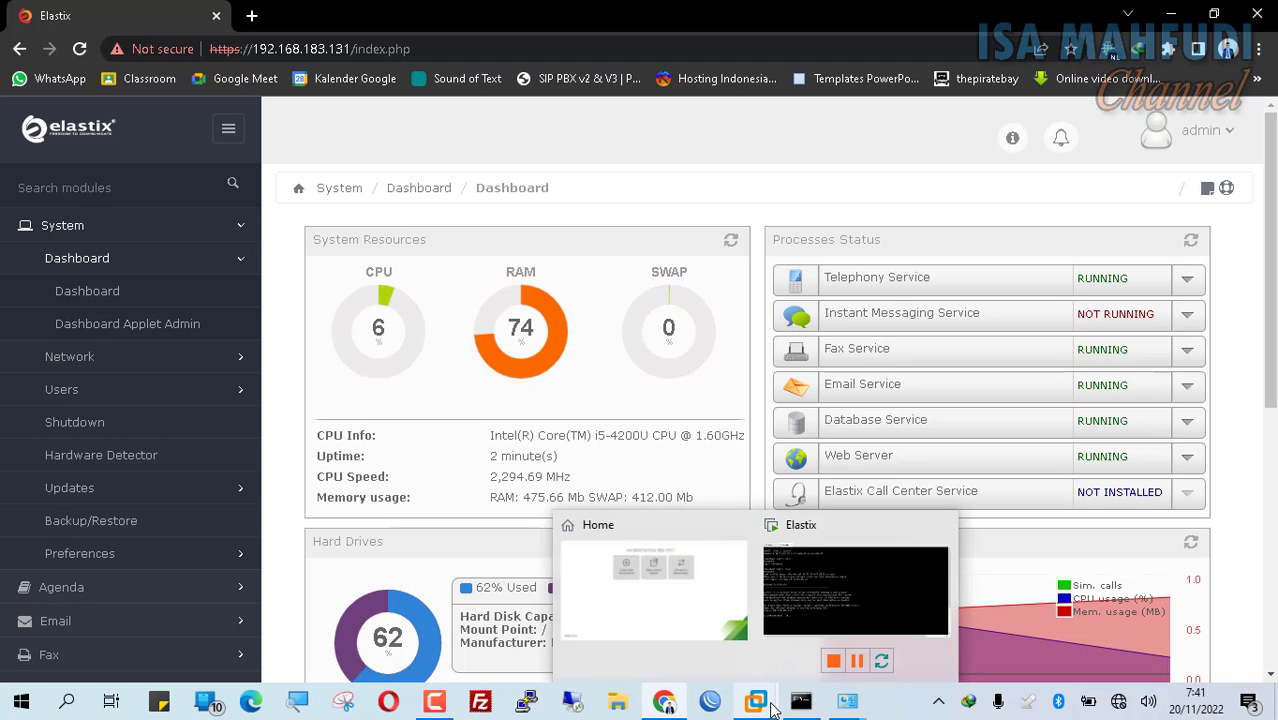
Step: Run ifconfig in the Elastix console to see eth0's current address 192.168.183.131
{"action": "left_click", "coordinate": [833, 565]}
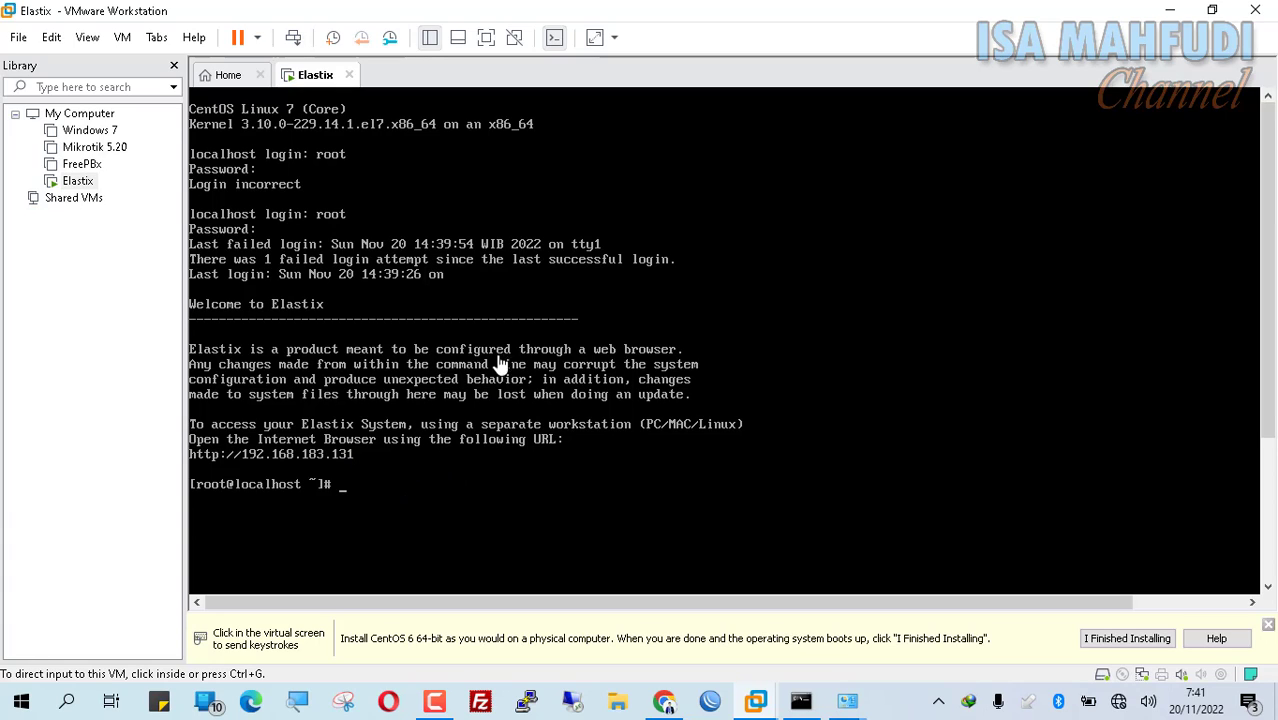
{"action": "left_click", "coordinate": [716, 462]}
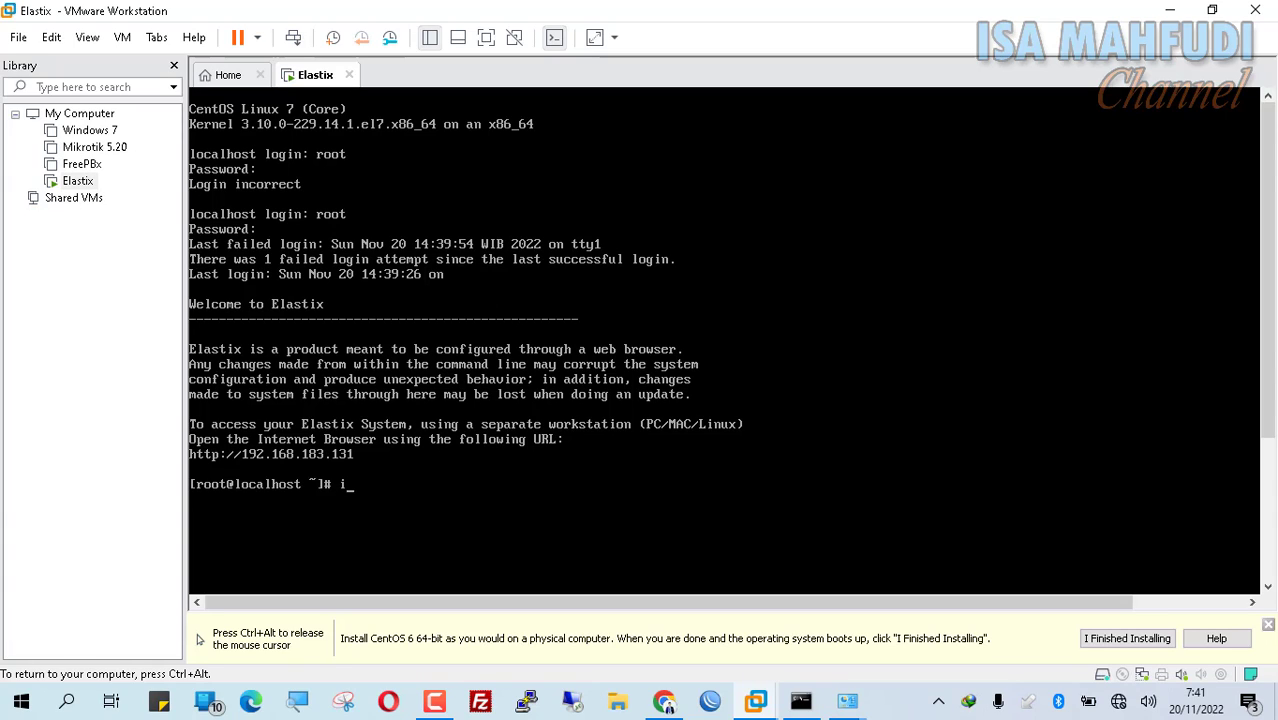
{"action": "type", "text": "ifconfig"}
{"action": "key", "text": "Return"}
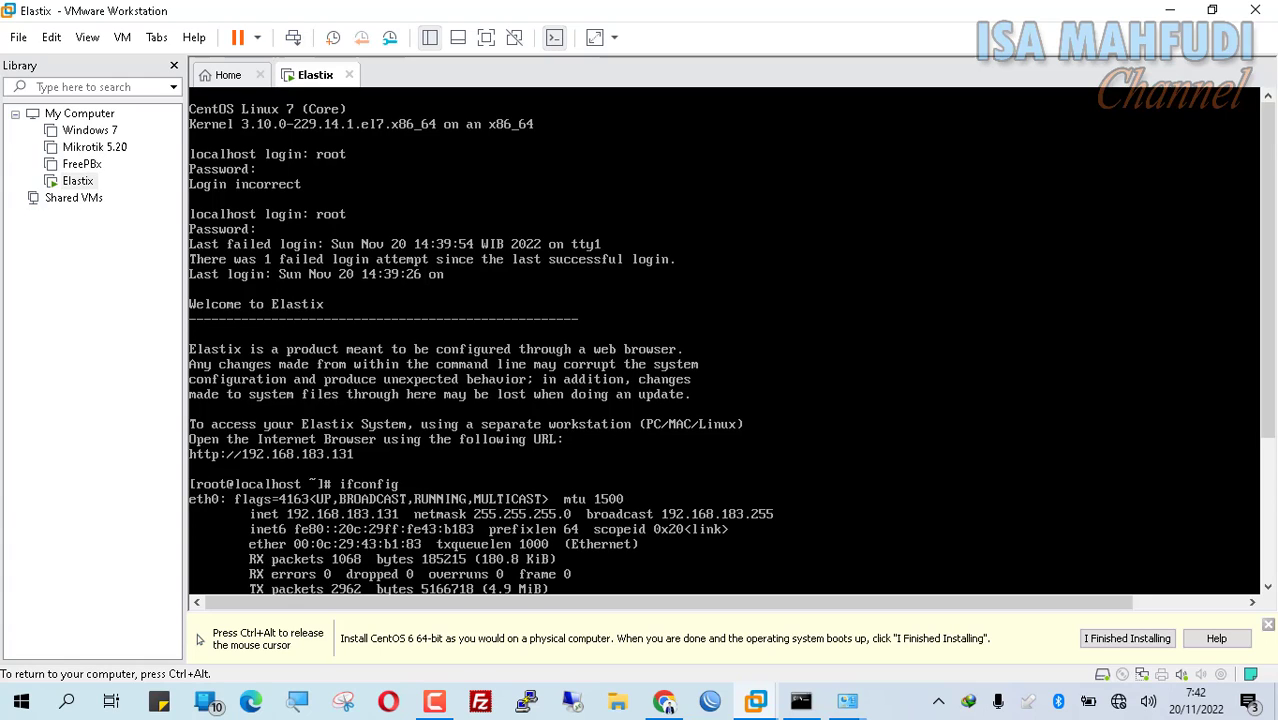
{"action": "key", "text": "ctrl+alt"}
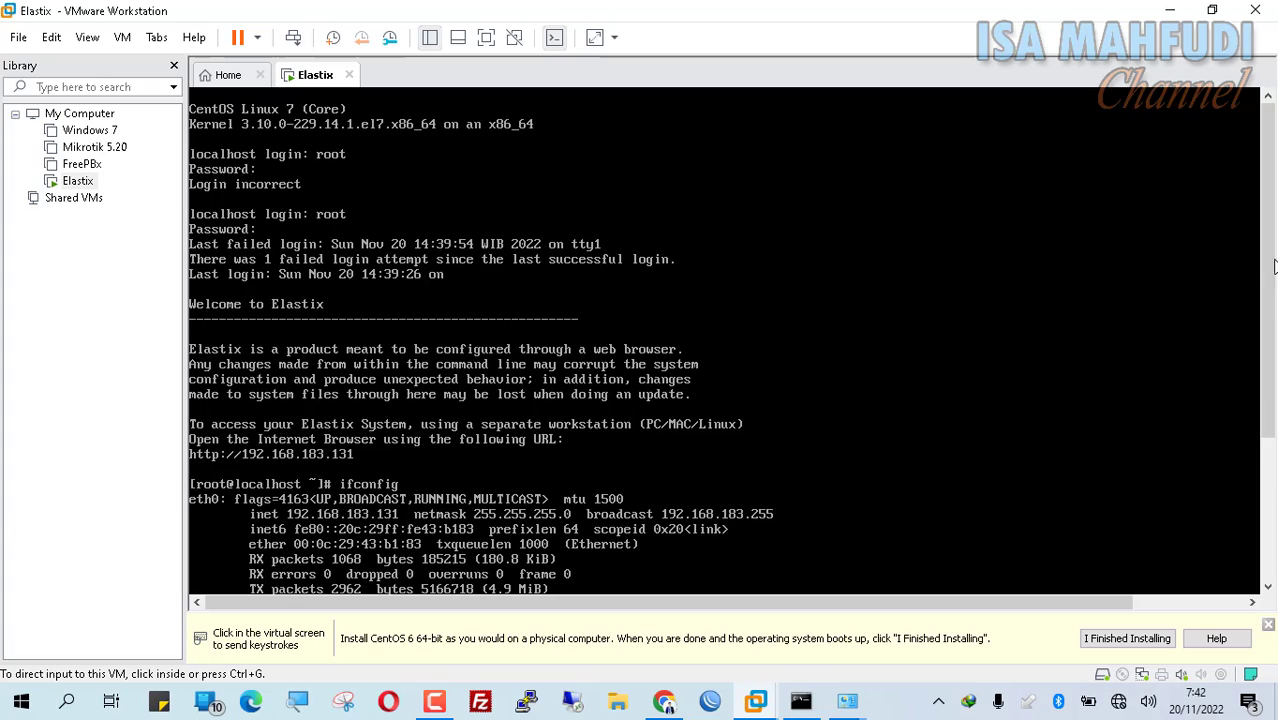
{"action": "left_click_drag", "start_coordinate": [1266, 320], "coordinate": [1273, 425]}
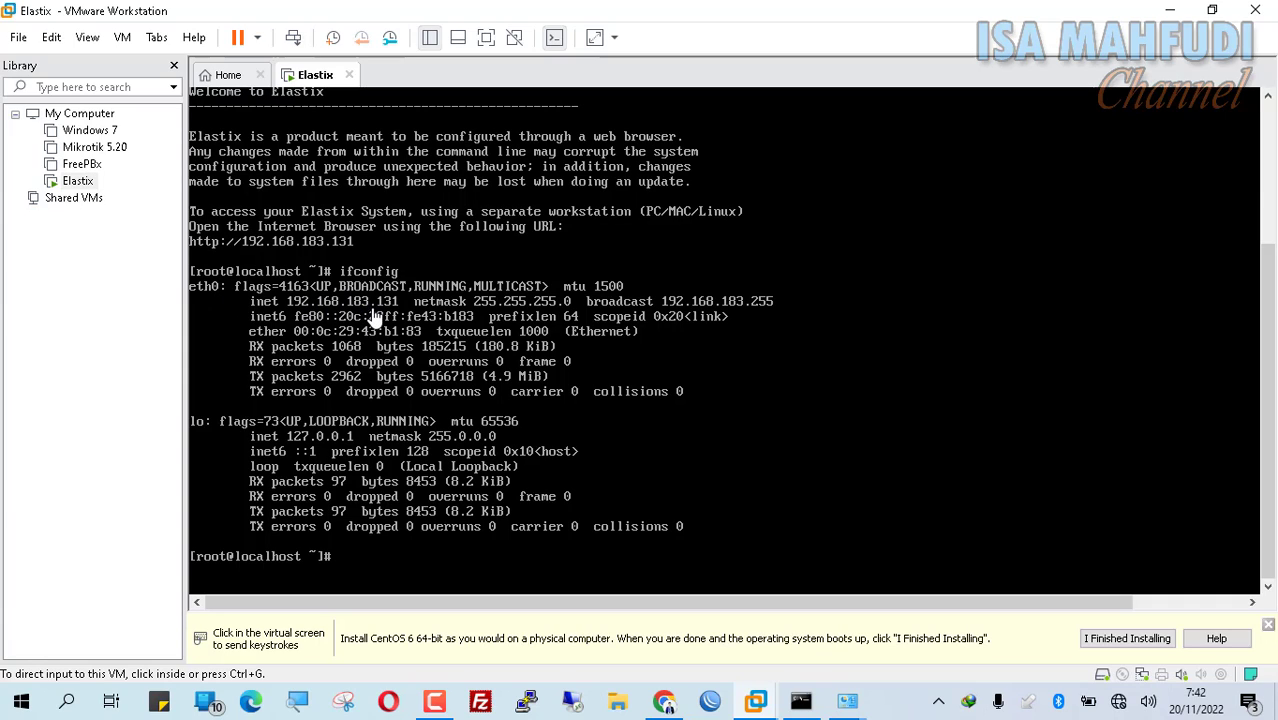
Step: Assign eth0 the address 192.168.183.6/24 with ifconfig and rerun ifconfig to verify it
{"action": "left_click", "coordinate": [446, 565]}
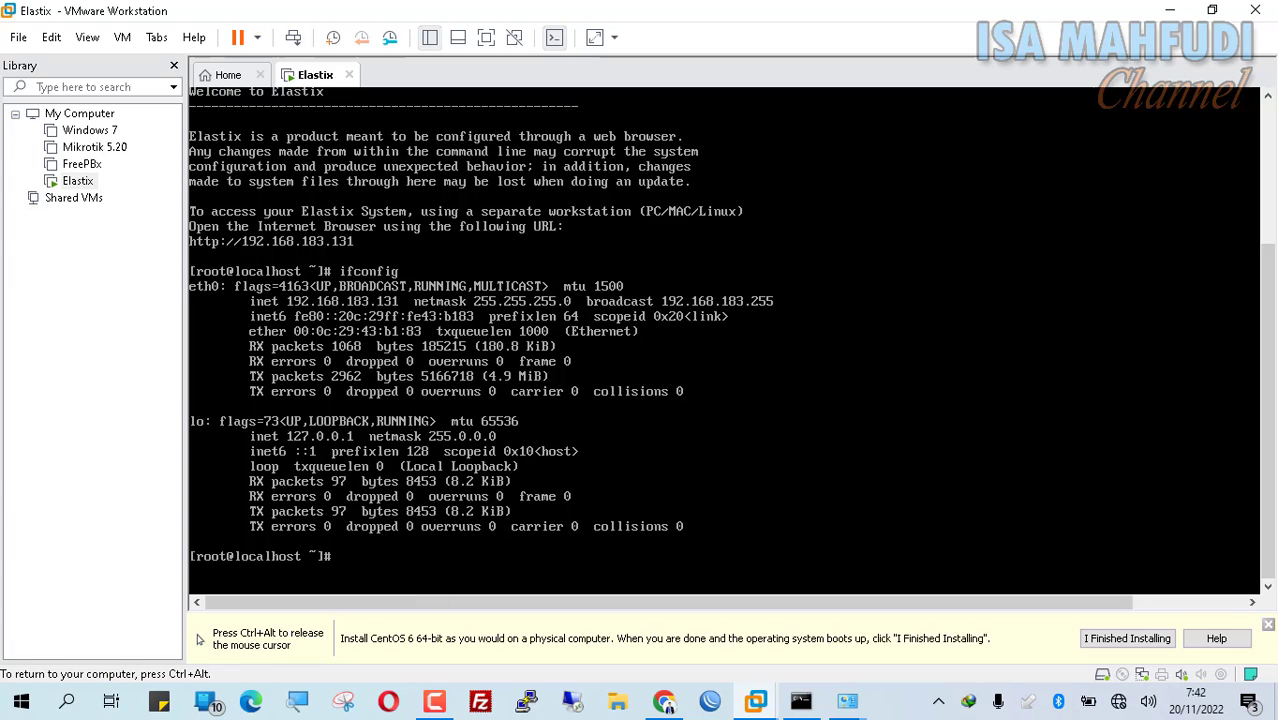
{"action": "type", "text": "ifconfig"}
{"action": "key", "text": "ctrl+alt"}
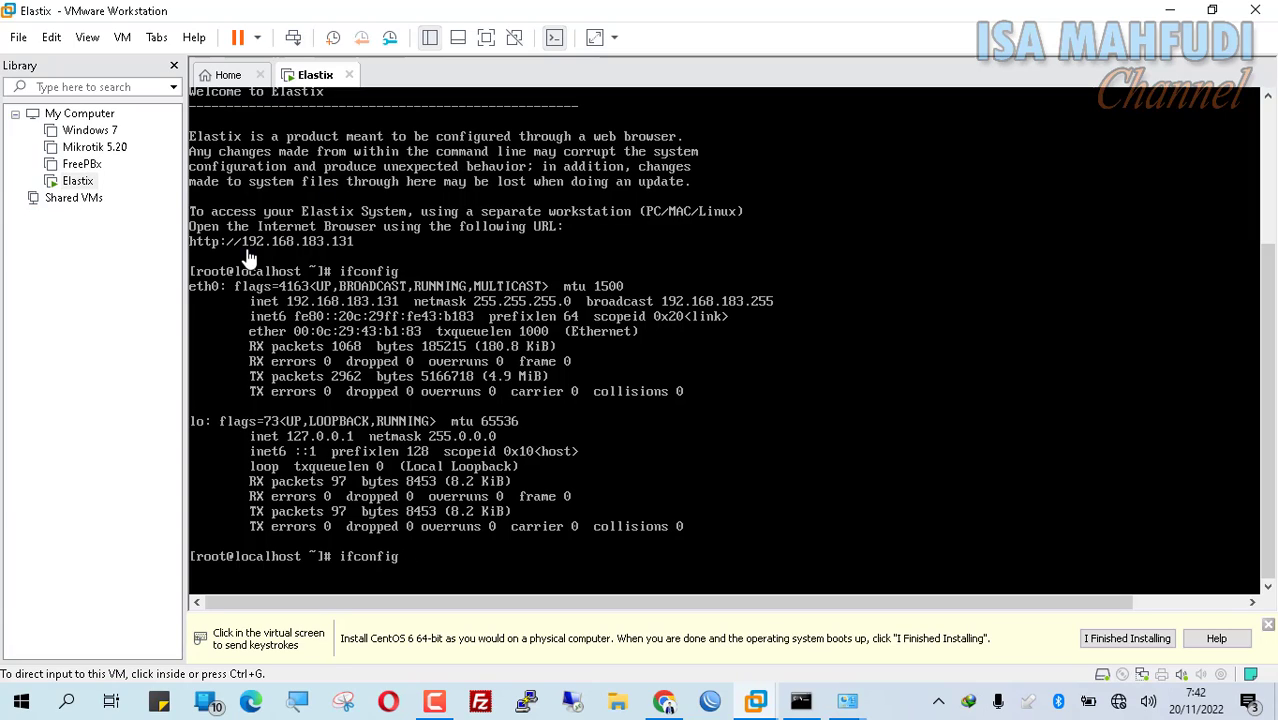
{"action": "left_click", "coordinate": [446, 549]}
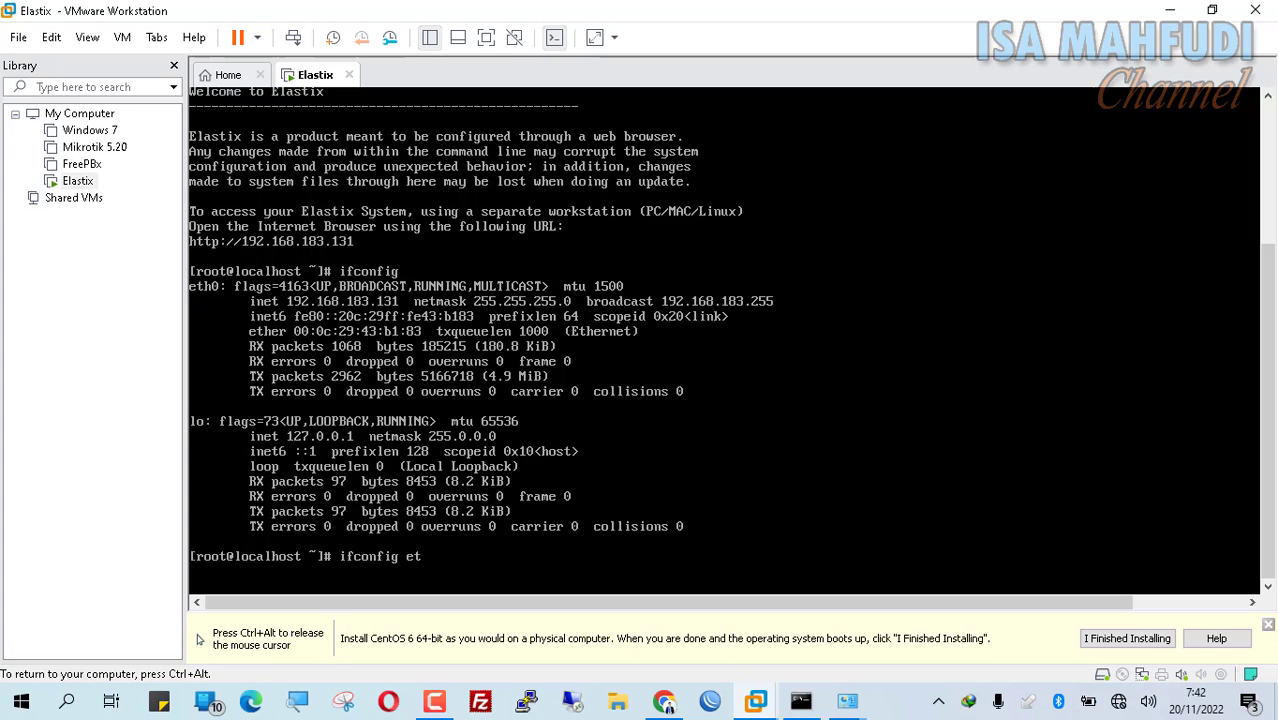
{"action": "type", "text": "h0 192.168.183."}
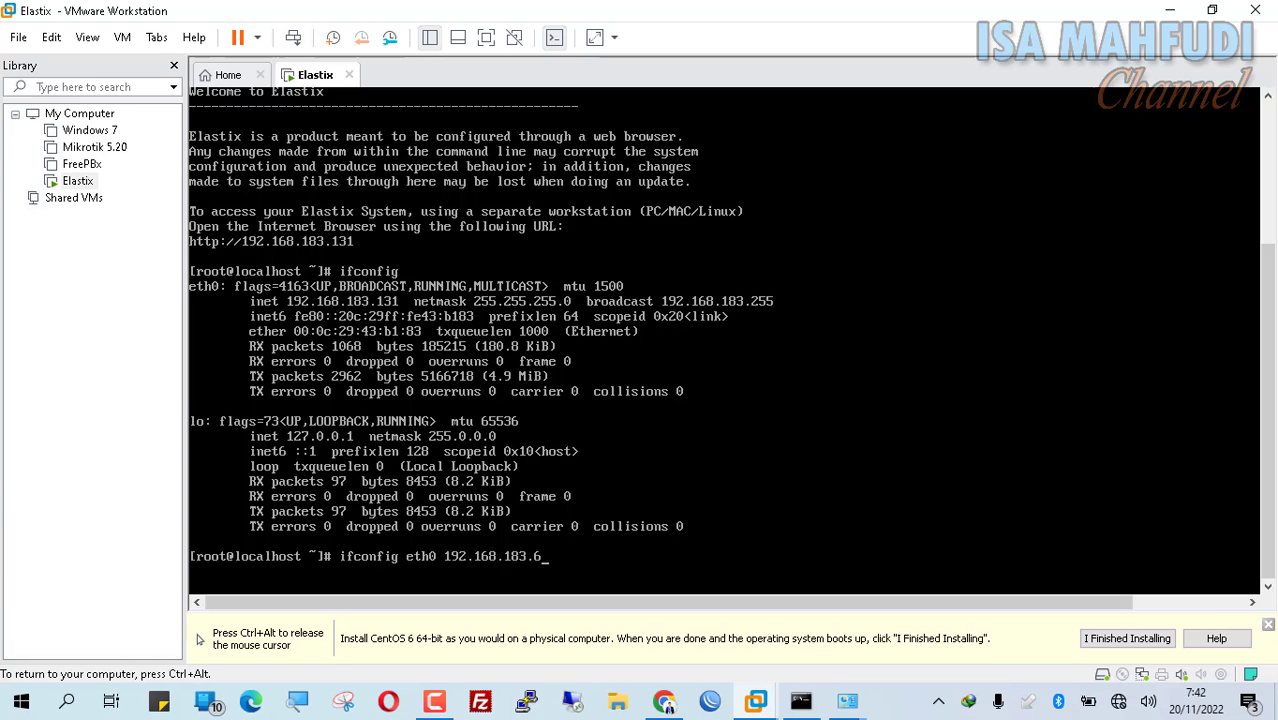
{"action": "type", "text": "6/24"}
{"action": "key", "text": "Return"}
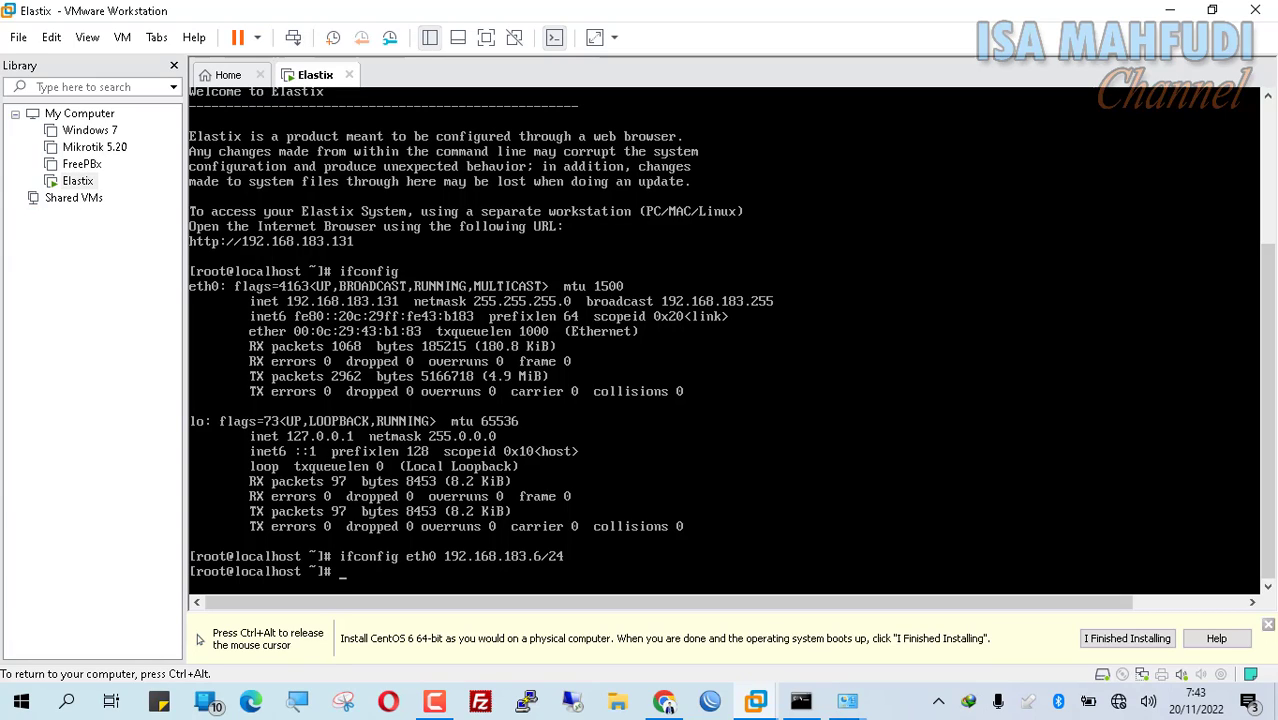
{"action": "key", "text": "Up"}
{"action": "key", "text": "BackSpace"}
{"action": "key", "text": "BackSpace"}
{"action": "key", "text": "BackSpace"}
{"action": "key", "text": "BackSpace"}
{"action": "key", "text": "BackSpace"}
{"action": "key", "text": "BackSpace"}
{"action": "key", "text": "BackSpace"}
{"action": "key", "text": "BackSpace"}
{"action": "key", "text": "BackSpace"}
{"action": "key", "text": "BackSpace"}
{"action": "key", "text": "BackSpace"}
{"action": "key", "text": "BackSpace"}
{"action": "key", "text": "BackSpace"}
{"action": "key", "text": "BackSpace"}
{"action": "key", "text": "BackSpace"}
{"action": "key", "text": "BackSpace"}
{"action": "key", "text": "BackSpace"}
{"action": "key", "text": "BackSpace"}
{"action": "key", "text": "BackSpace"}
{"action": "key", "text": "BackSpace"}
{"action": "key", "text": "Return"}
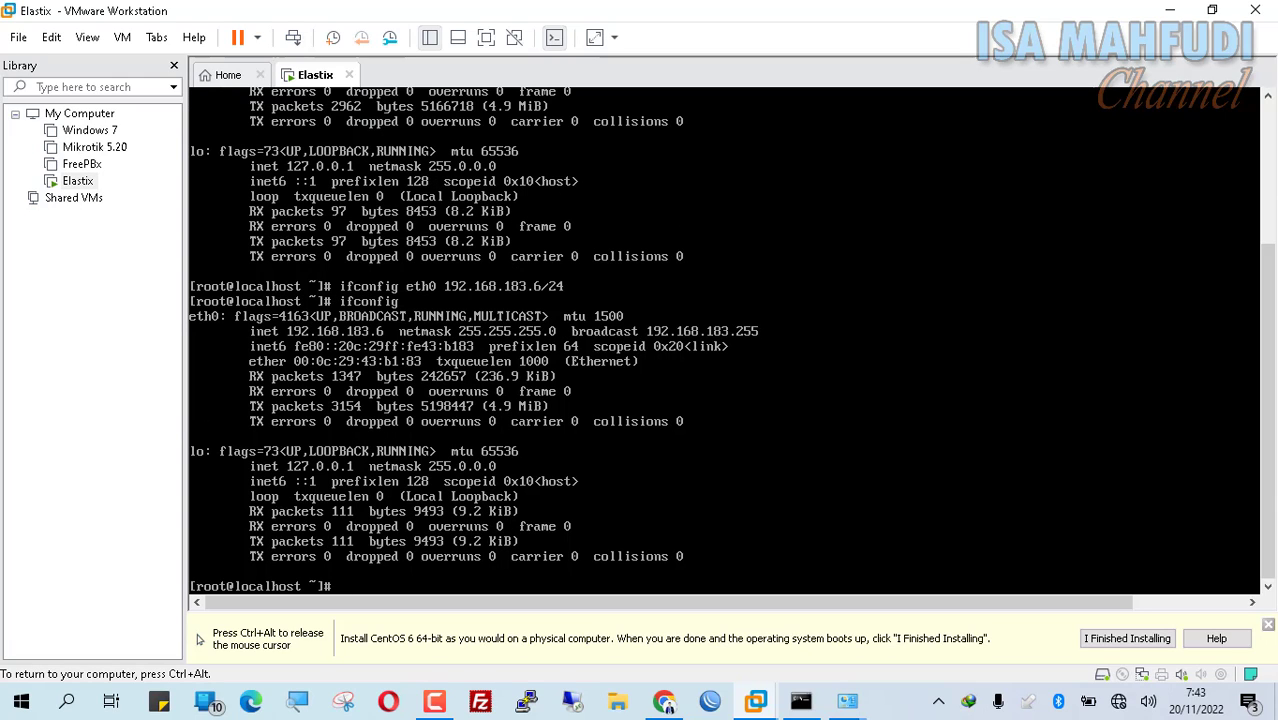
{"action": "key", "text": "ctrl+alt"}
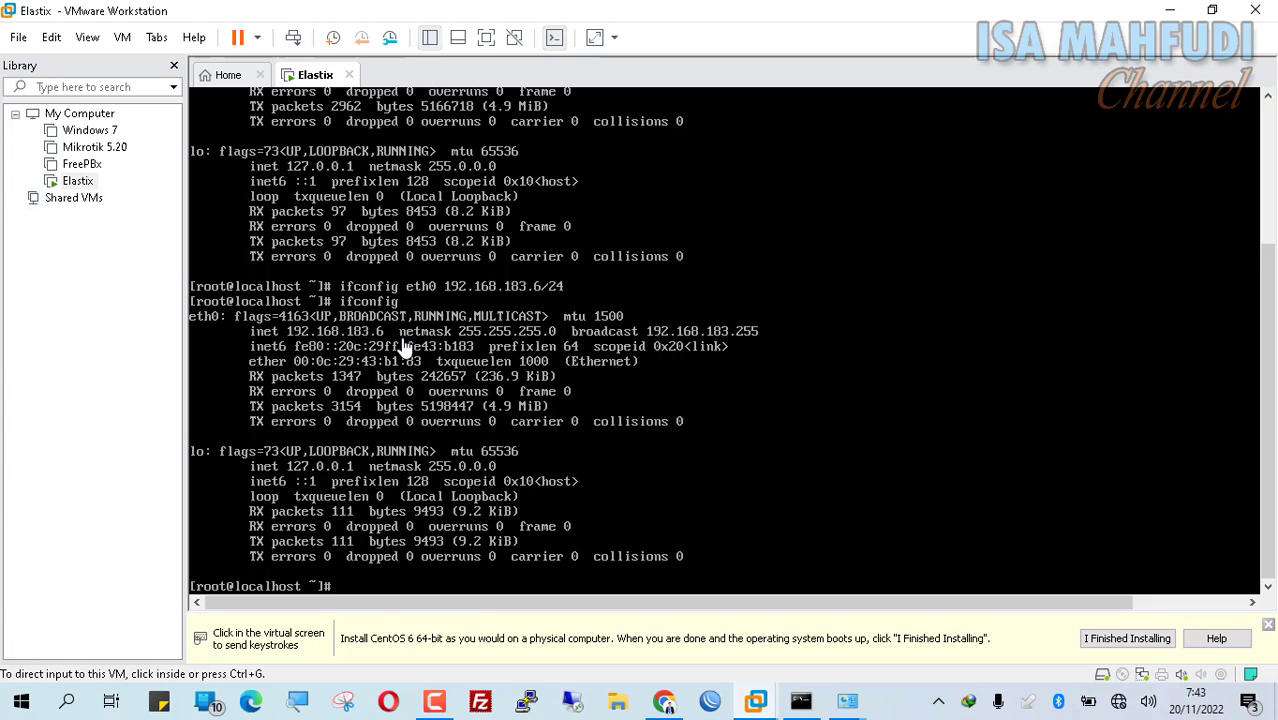
Step: Scroll back through the console's old and new ifconfig output, then return to Chrome's Elastix dashboard
{"action": "left_click", "coordinate": [1191, 330]}
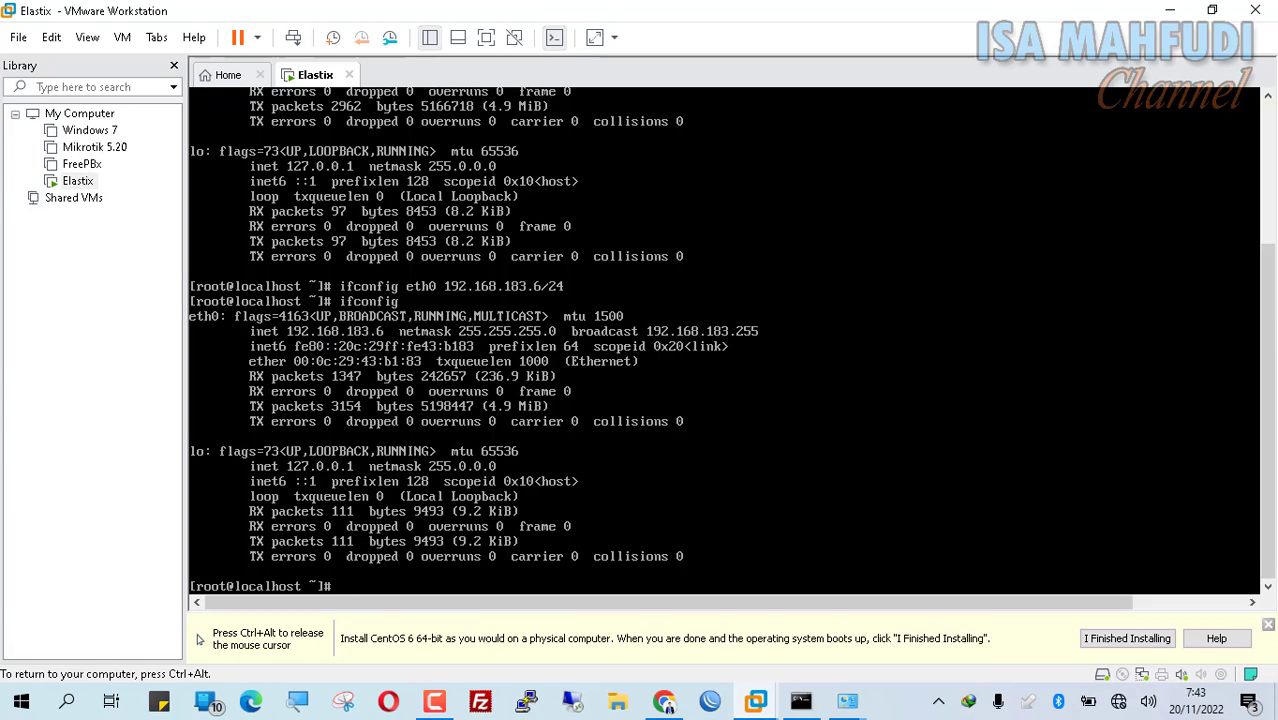
{"action": "key", "text": "ctrl+alt"}
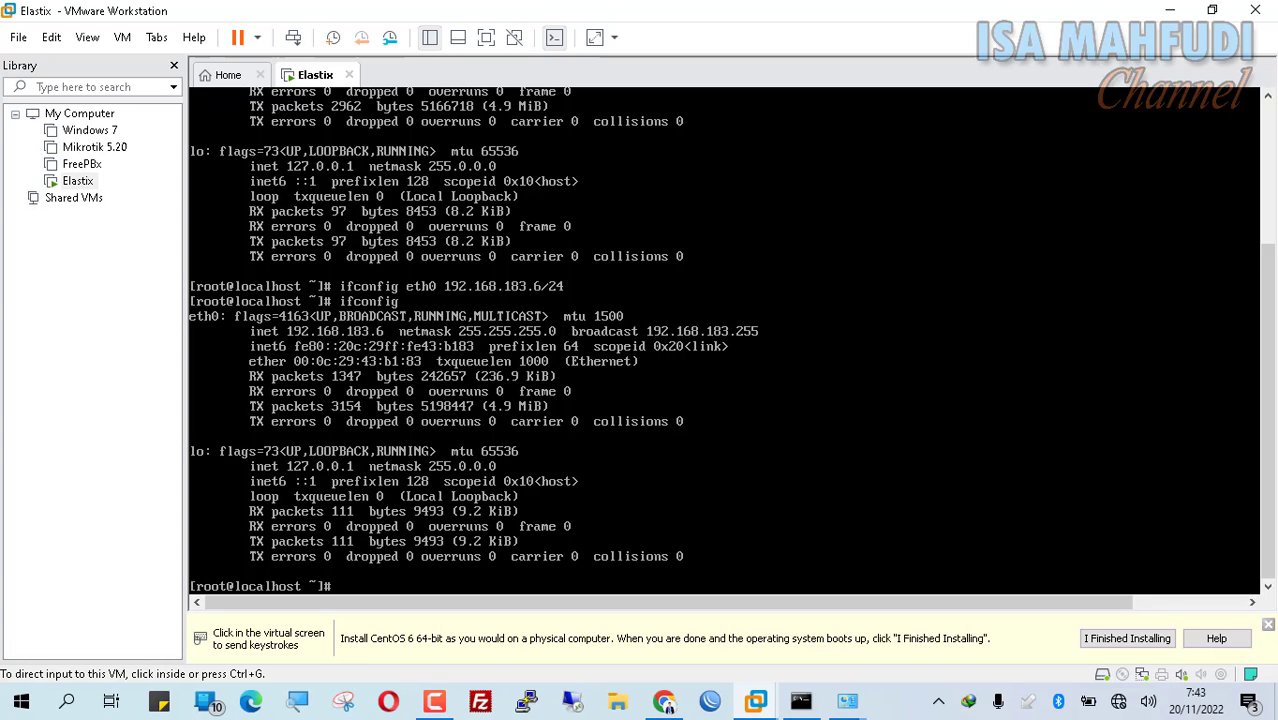
{"action": "left_click_drag", "start_coordinate": [1268, 294], "coordinate": [1271, 152]}
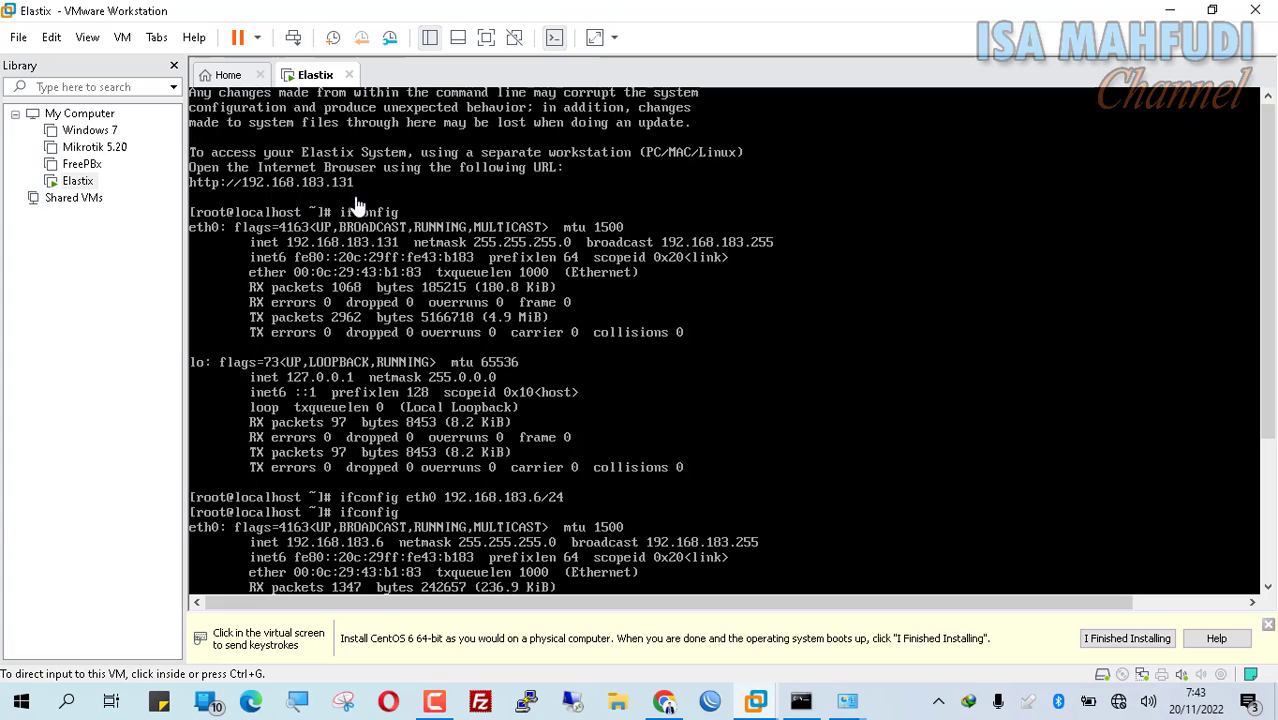
{"action": "left_click_drag", "start_coordinate": [1273, 178], "coordinate": [1271, 322]}
{"action": "left_click", "coordinate": [665, 703]}
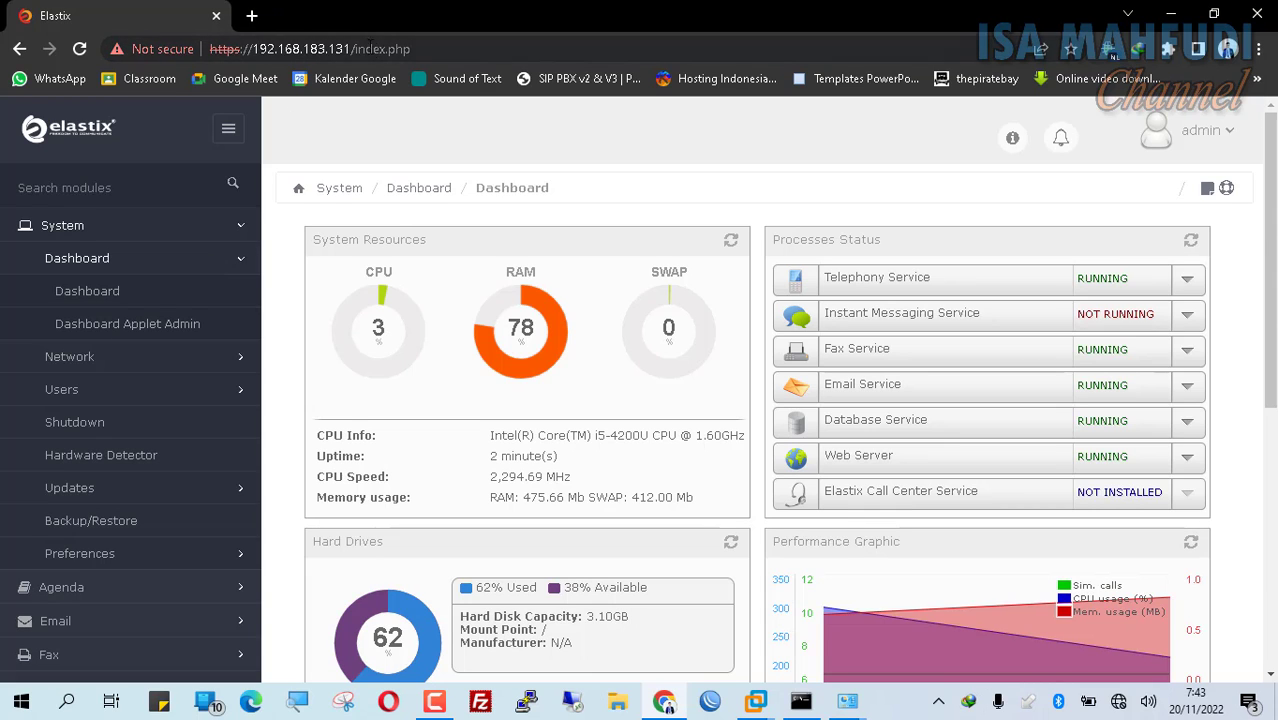
Step: Reload the server's old address 192.168.183.131 without the page path
{"action": "left_click_drag", "start_coordinate": [370, 48], "coordinate": [650, 46]}
{"action": "type", "text": "="}
{"action": "key", "text": "BackSpace"}
{"action": "key", "text": "BackSpace"}
{"action": "key", "text": "BackSpace"}
{"action": "key", "text": "BackSpace"}
{"action": "key", "text": "BackSpace"}
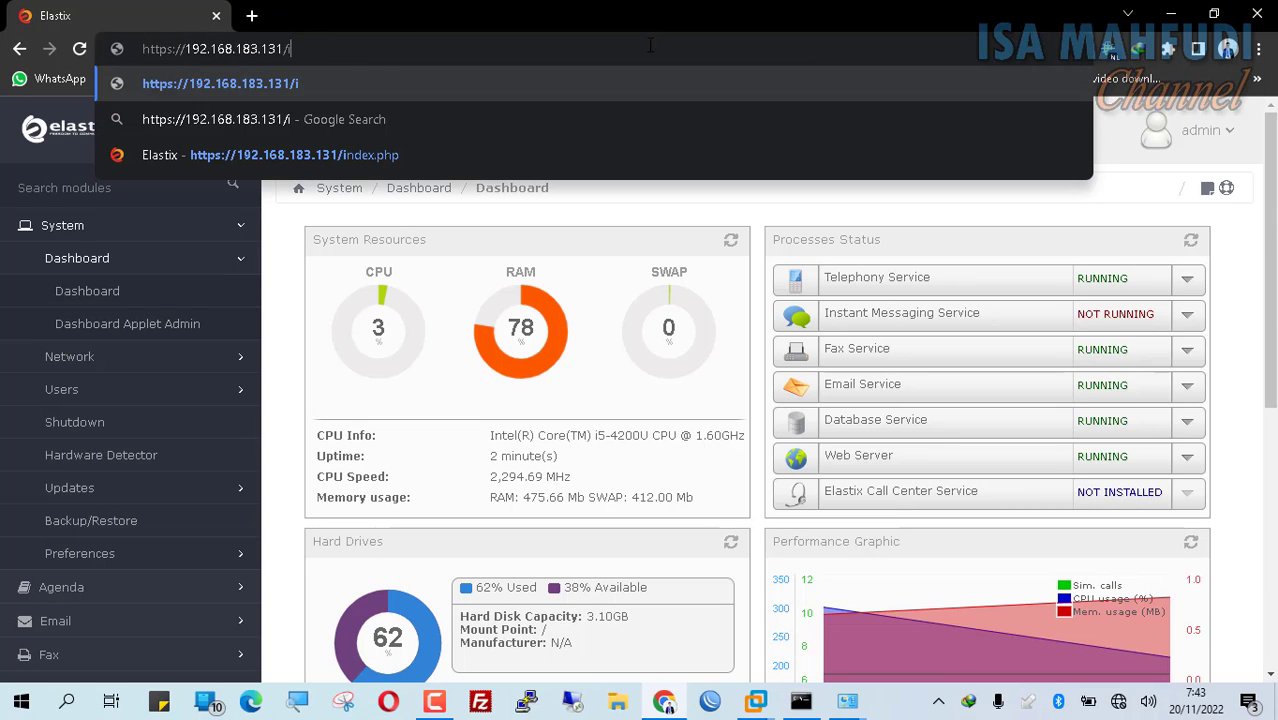
{"action": "key", "text": "Return"}
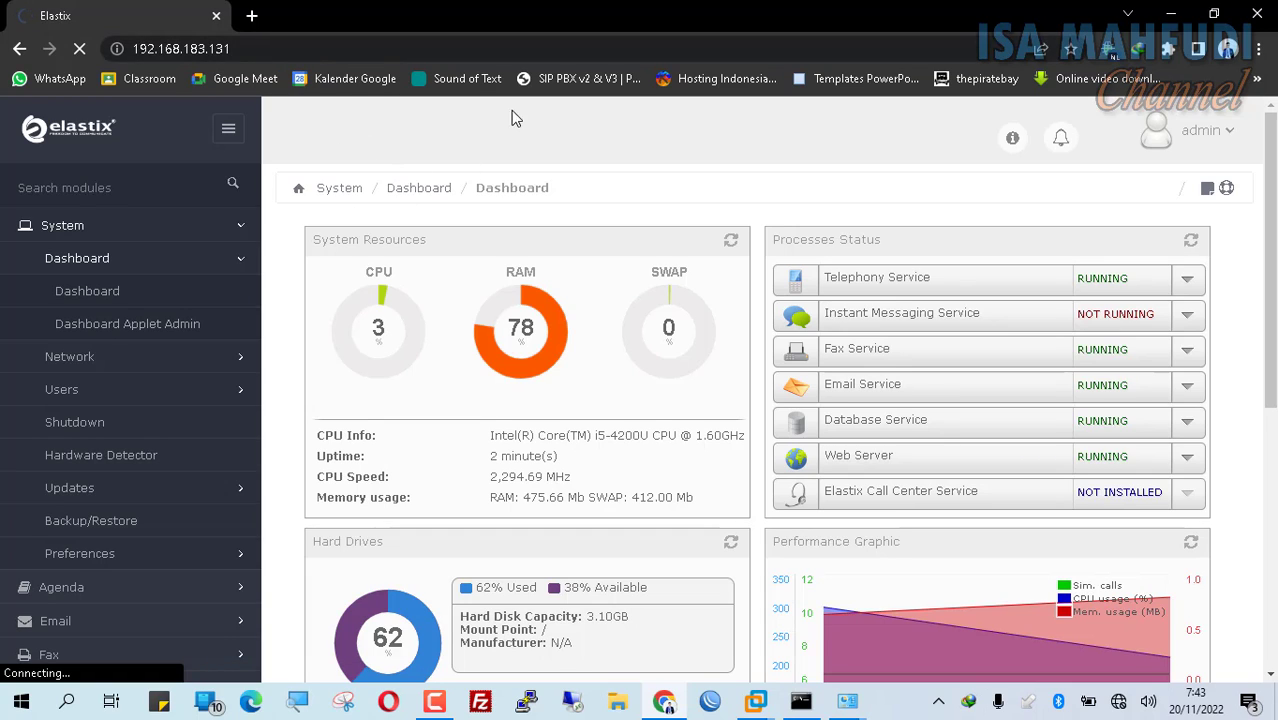
Step: Load 192.168.183.6 in a new tab and proceed past the certificate warning
{"action": "left_click", "coordinate": [254, 16]}
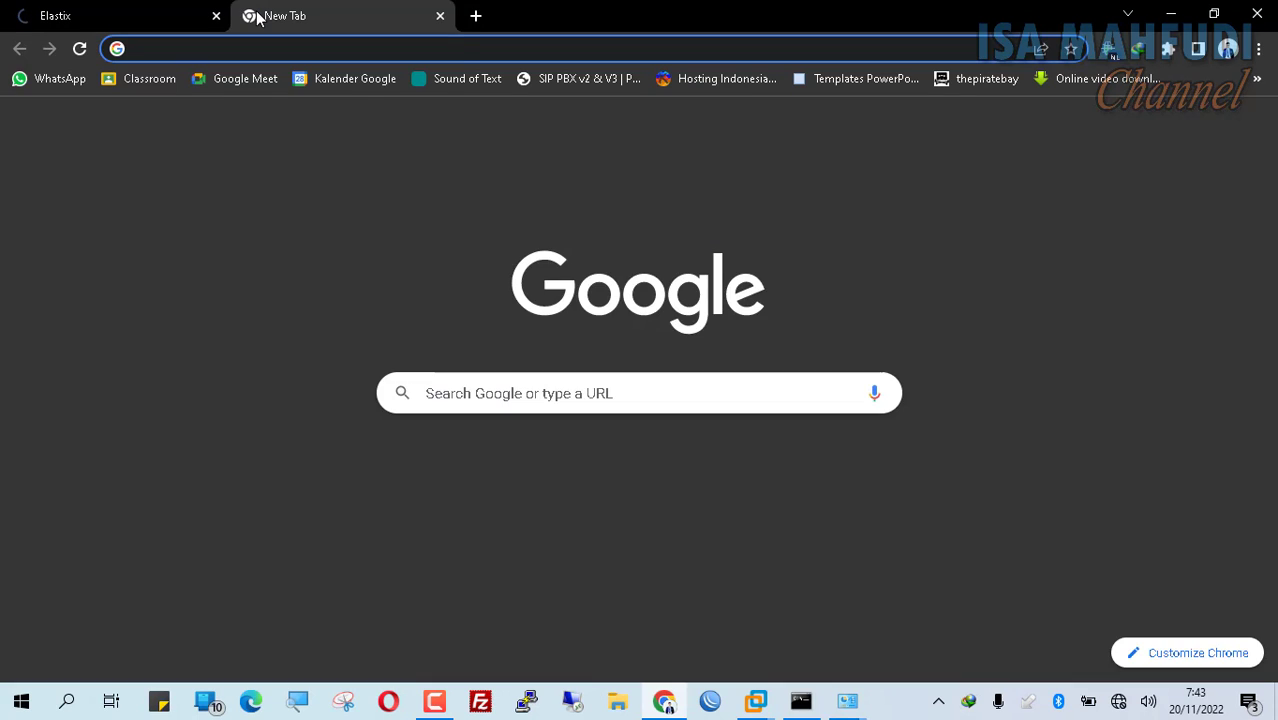
{"action": "type", "text": "1"}
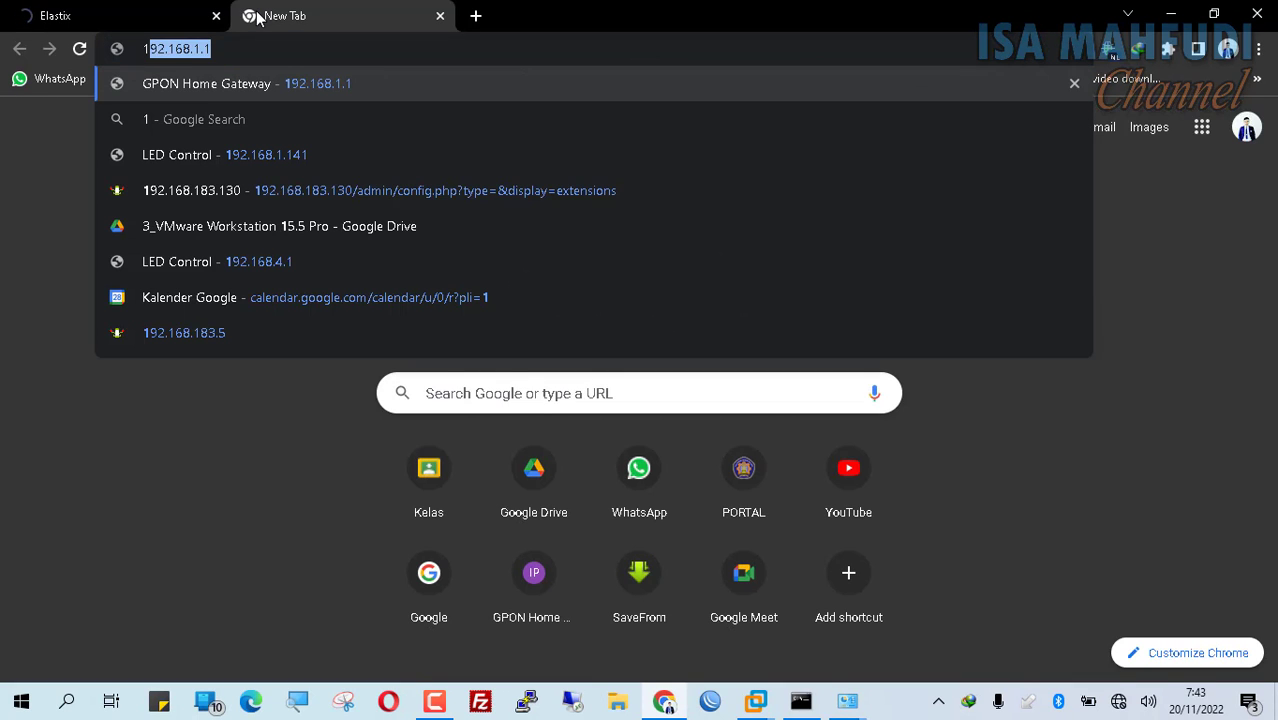
{"action": "type", "text": "92.168.1"}
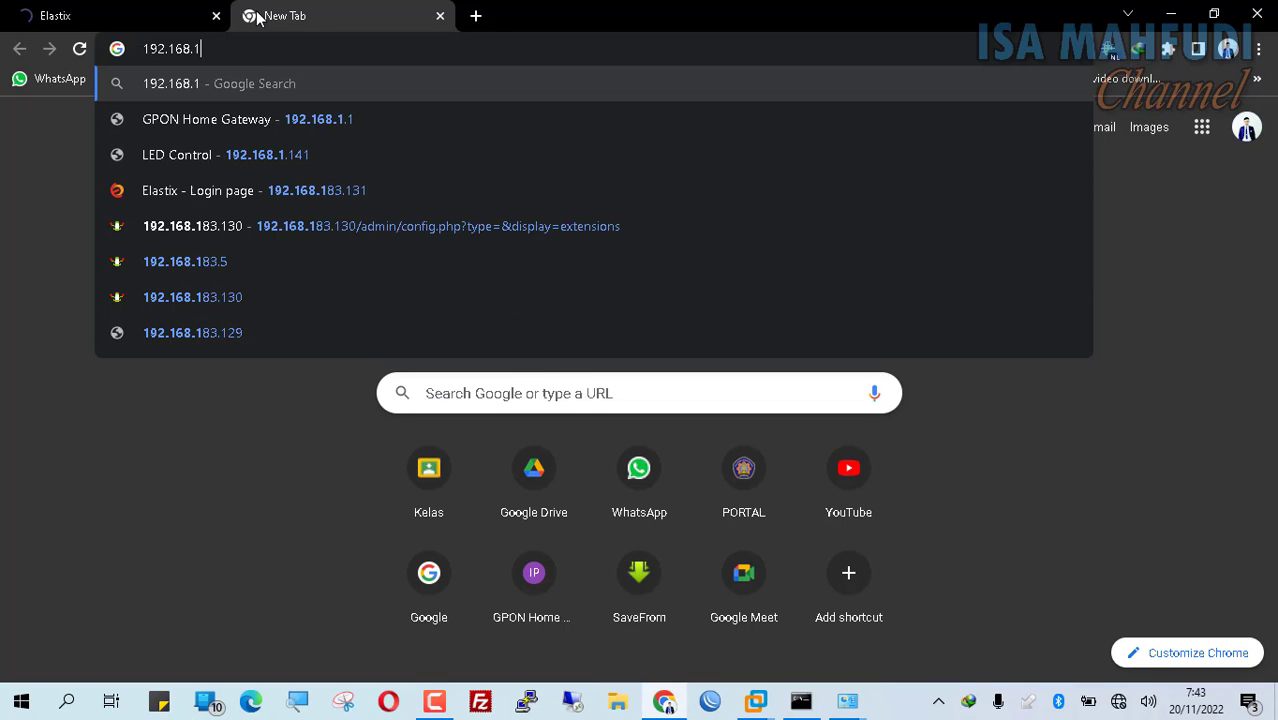
{"action": "type", "text": "83.1"}
{"action": "key", "text": "BackSpace"}
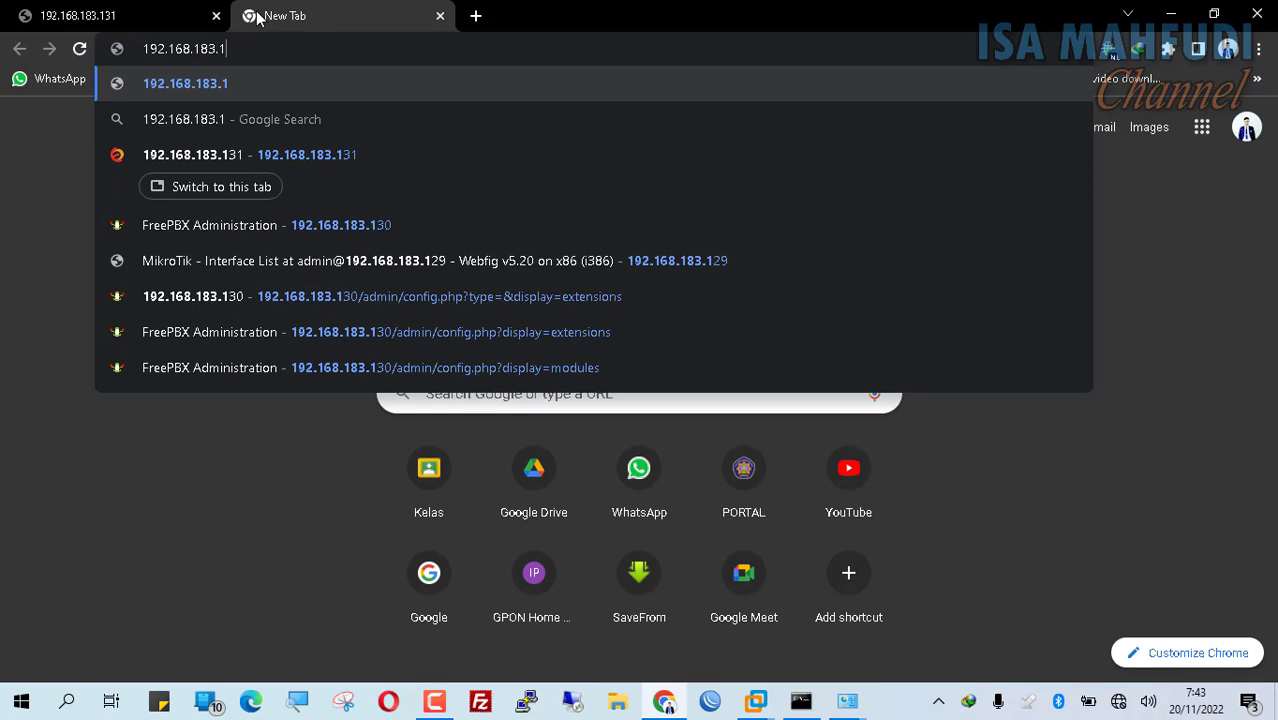
{"action": "key", "text": "BackSpace"}
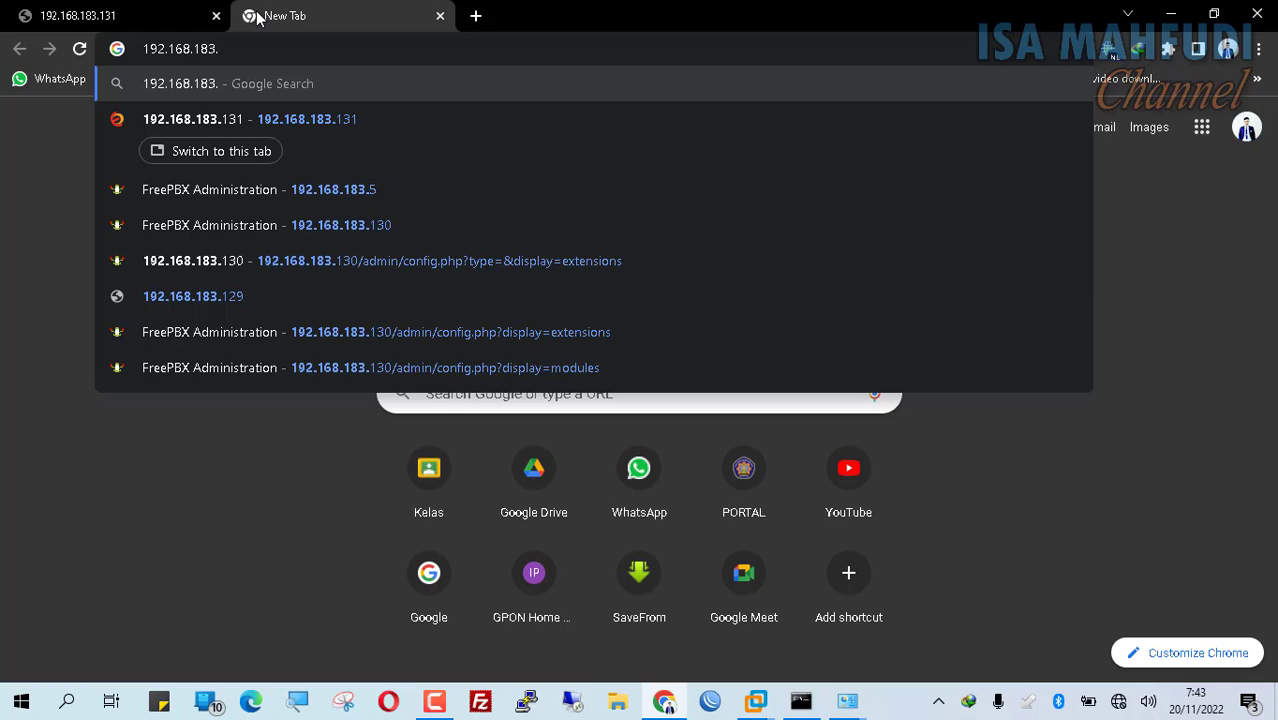
{"action": "type", "text": "6"}
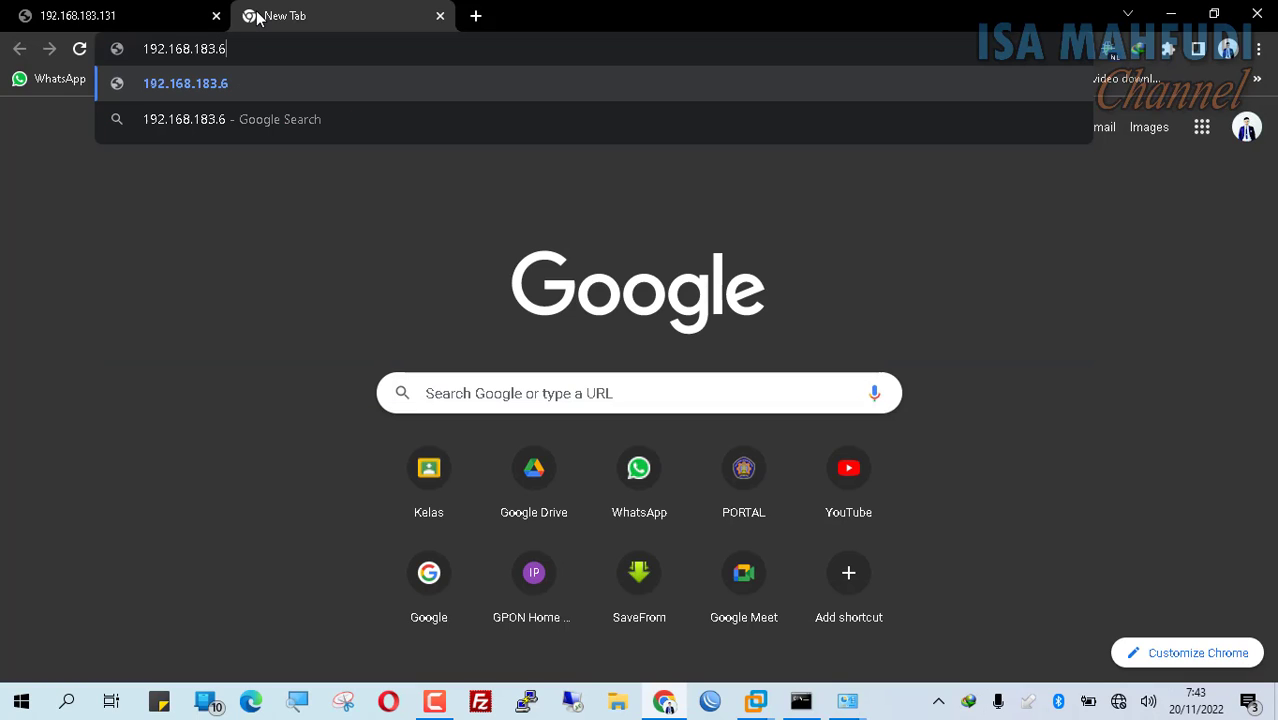
{"action": "key", "text": "Return"}
{"action": "left_click", "coordinate": [143, 20]}
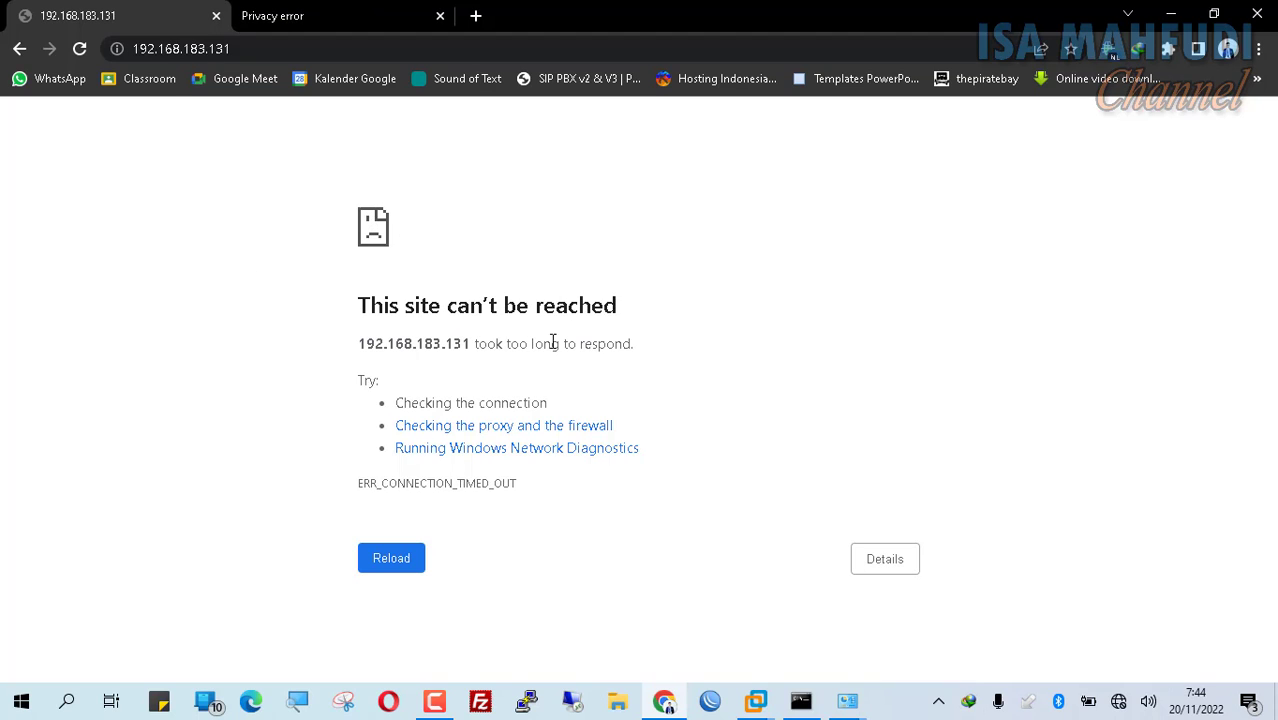
{"action": "left_click", "coordinate": [361, 9]}
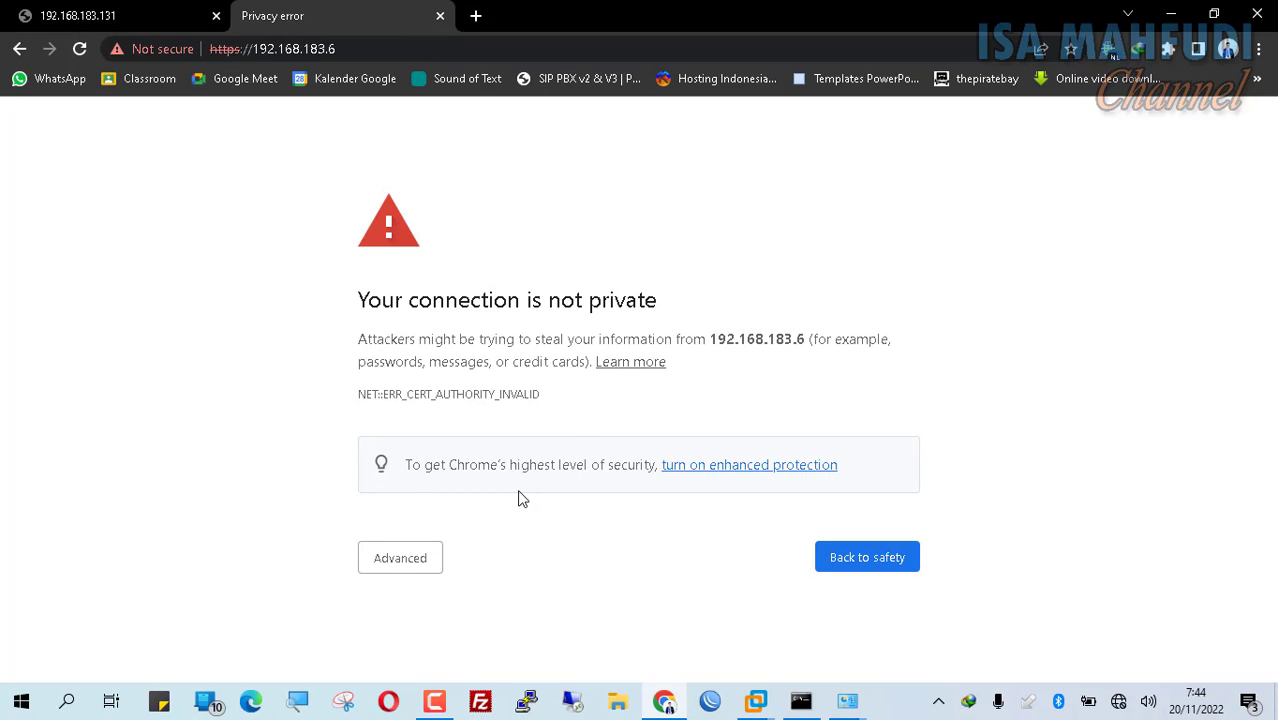
{"action": "left_click", "coordinate": [410, 566]}
{"action": "scroll", "coordinate": [590, 568], "scroll_direction": "down", "scroll_amount": 1}
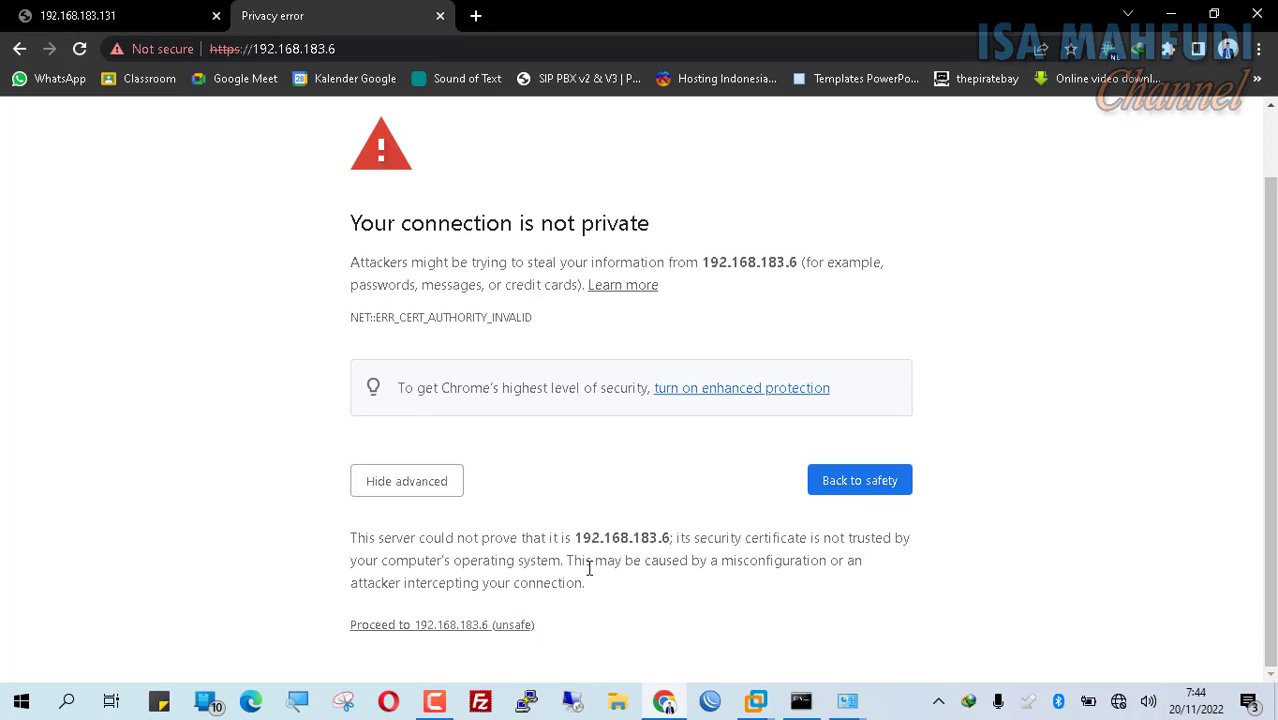
{"action": "left_click", "coordinate": [516, 625]}
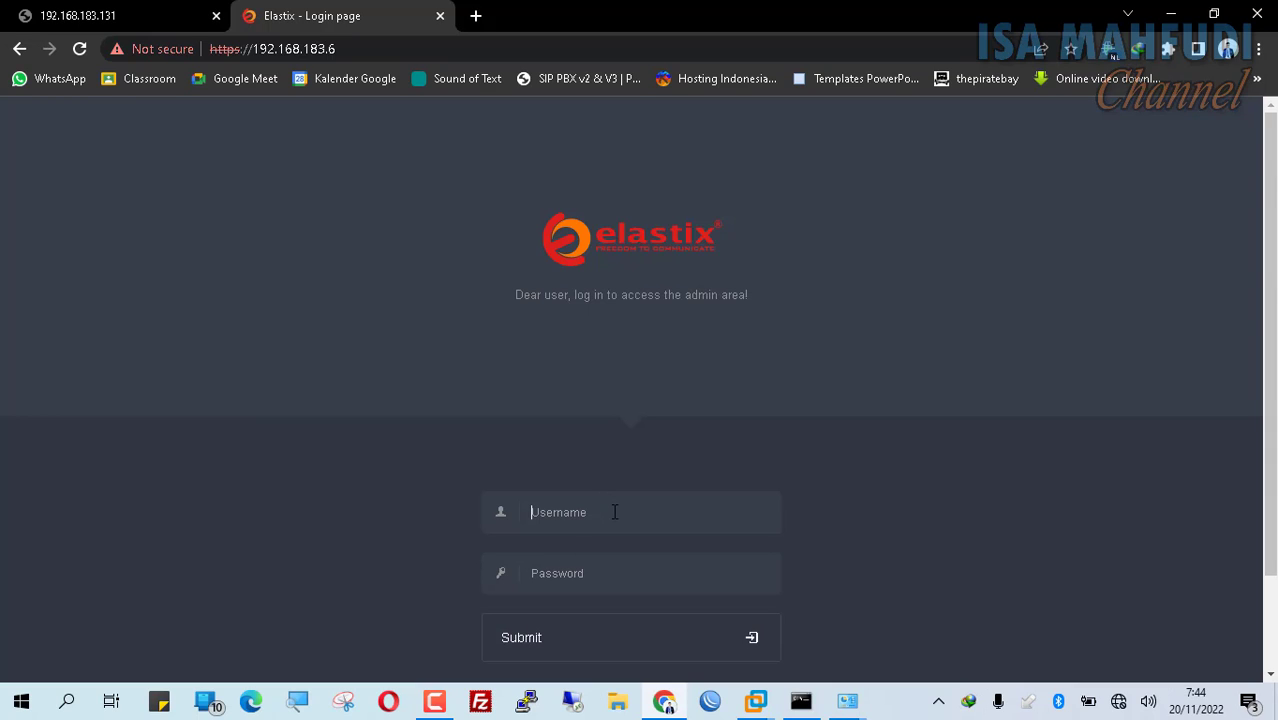
Step: Log in to Elastix at 192.168.183.6 as admin with the account password
{"action": "type", "text": "adm******"}
{"action": "key", "text": "BackSpace"}
{"action": "key", "text": "BackSpace"}
{"action": "key", "text": "BackSpace"}
{"action": "key", "text": "BackSpace"}
{"action": "key", "text": "BackSpace"}
{"action": "type", "text": "*******"}
{"action": "left_click", "coordinate": [544, 645]}
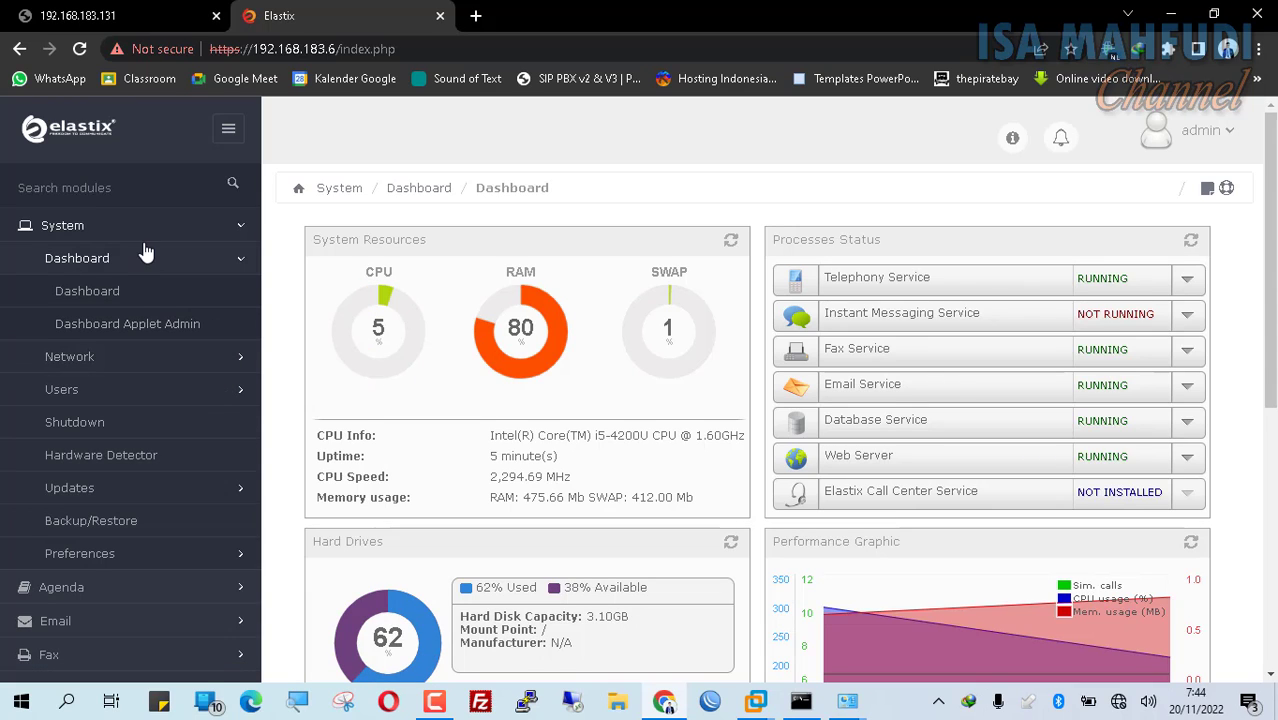
Step: Expand PBX in the sidebar and open PBX Configuration
{"action": "scroll", "coordinate": [145, 253], "scroll_direction": "down", "scroll_amount": 1}
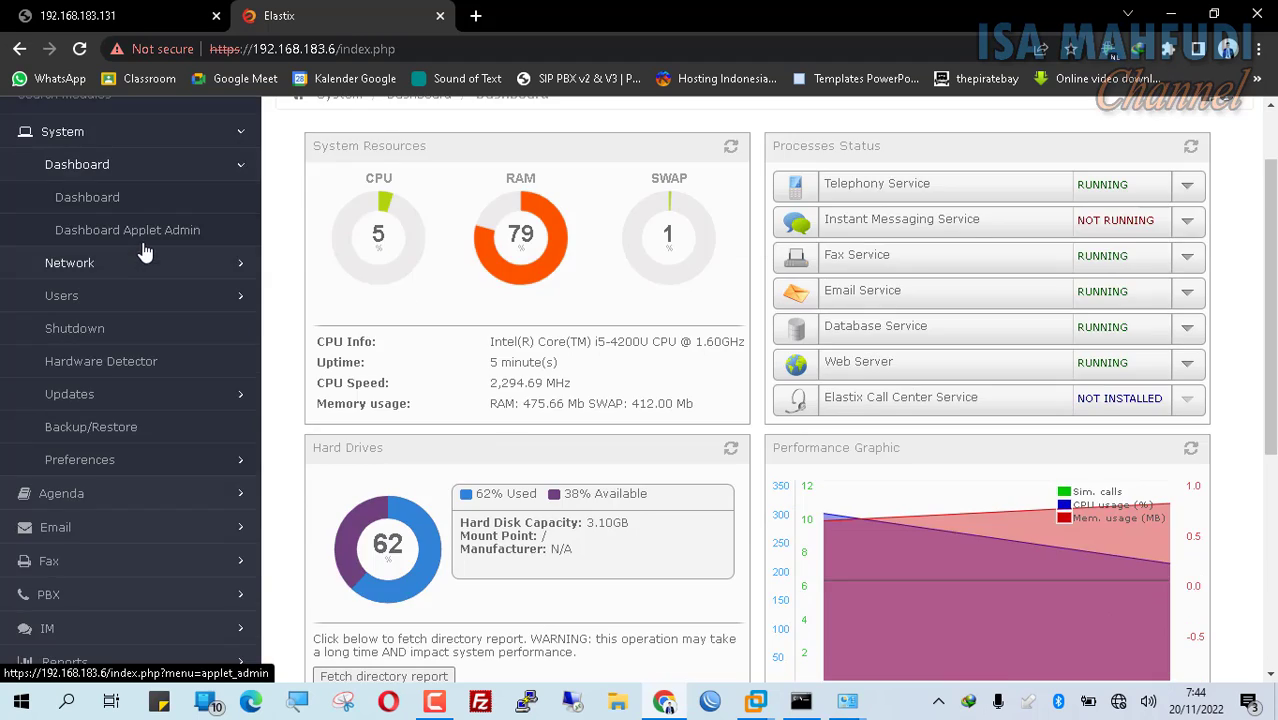
{"action": "scroll", "coordinate": [145, 253], "scroll_direction": "down", "scroll_amount": 4}
{"action": "scroll", "coordinate": [94, 208], "scroll_direction": "up", "scroll_amount": 1}
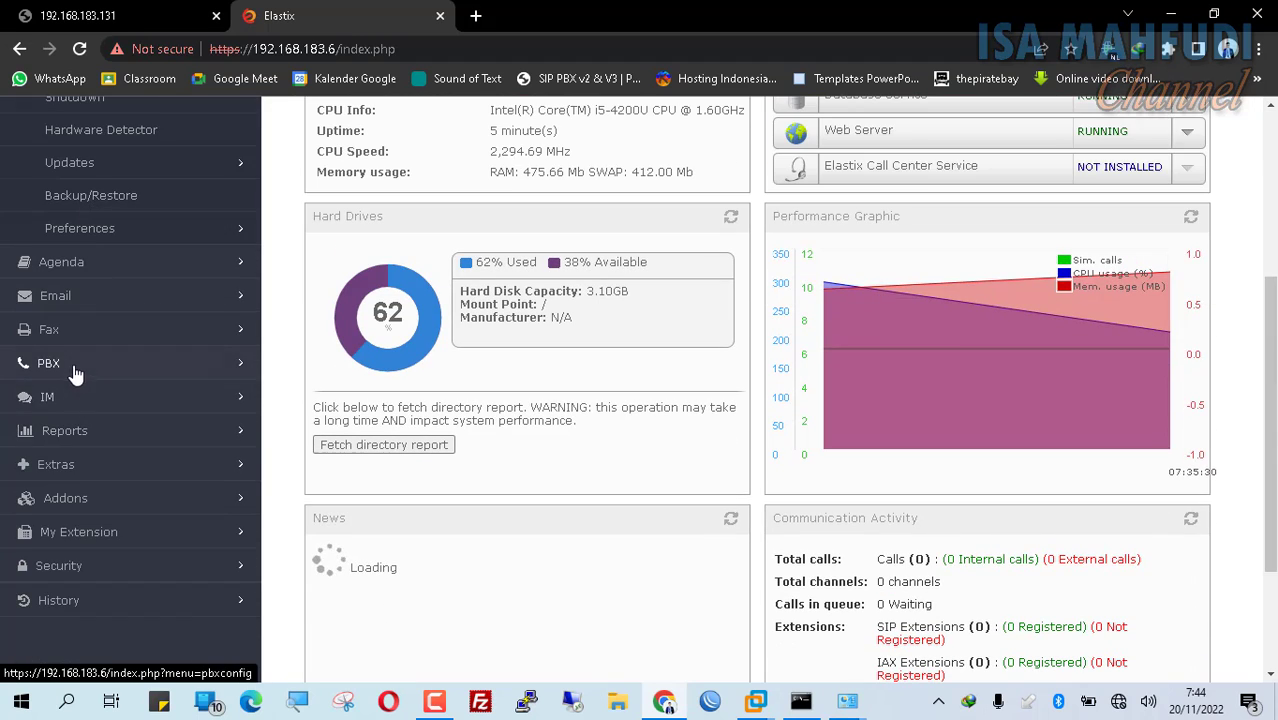
{"action": "left_click", "coordinate": [75, 368]}
{"action": "scroll", "coordinate": [180, 308], "scroll_direction": "up", "scroll_amount": 2}
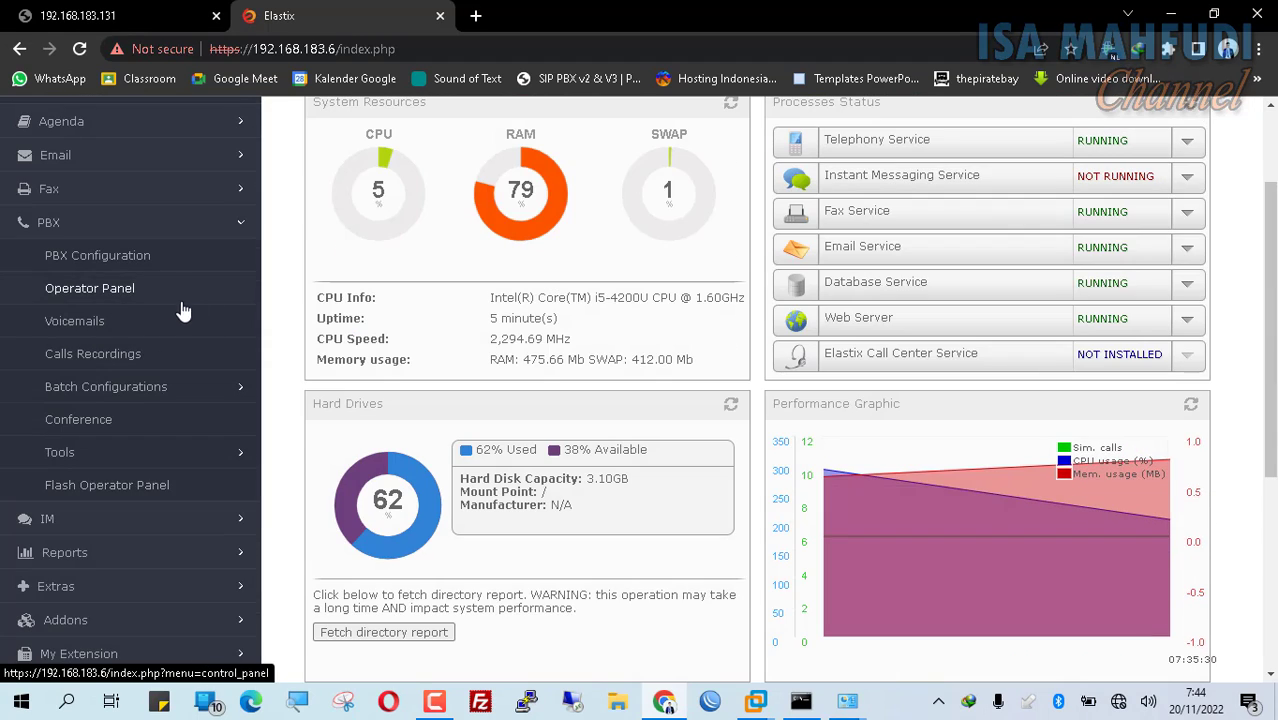
{"action": "left_click", "coordinate": [160, 260]}
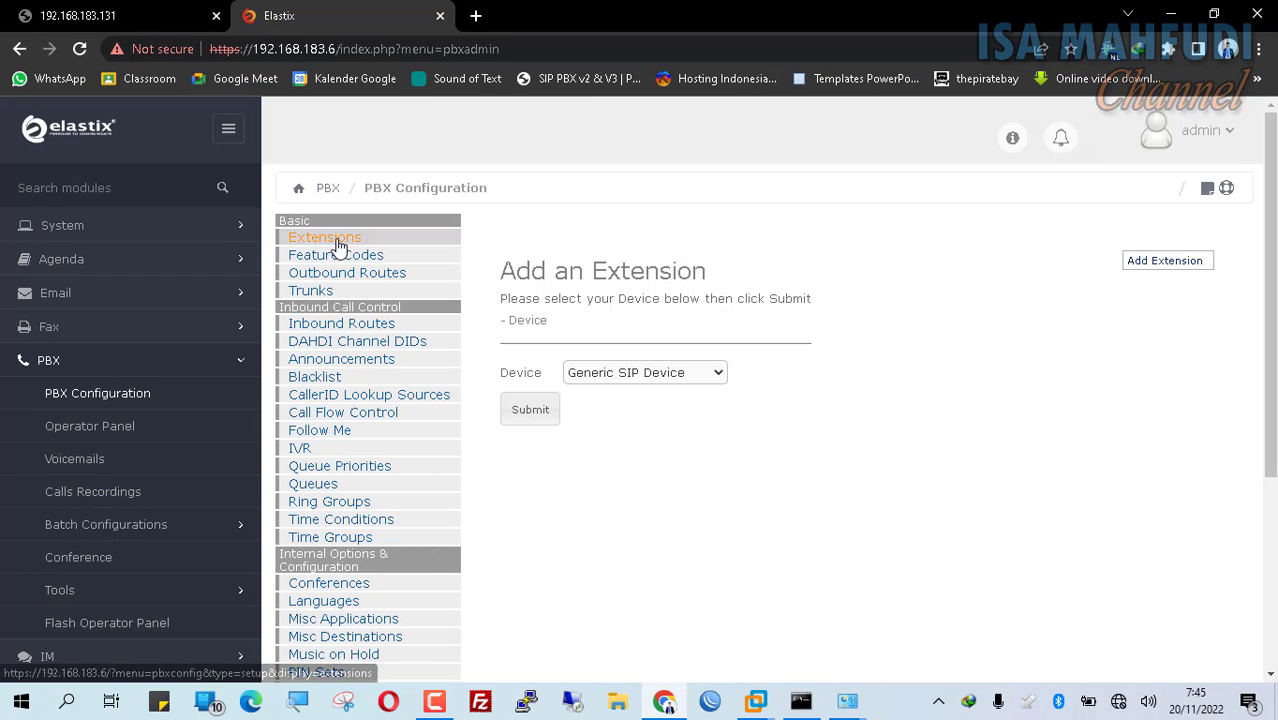
Step: In Extensions, keep Generic SIP Device as the device type and submit it
{"action": "left_click", "coordinate": [335, 244]}
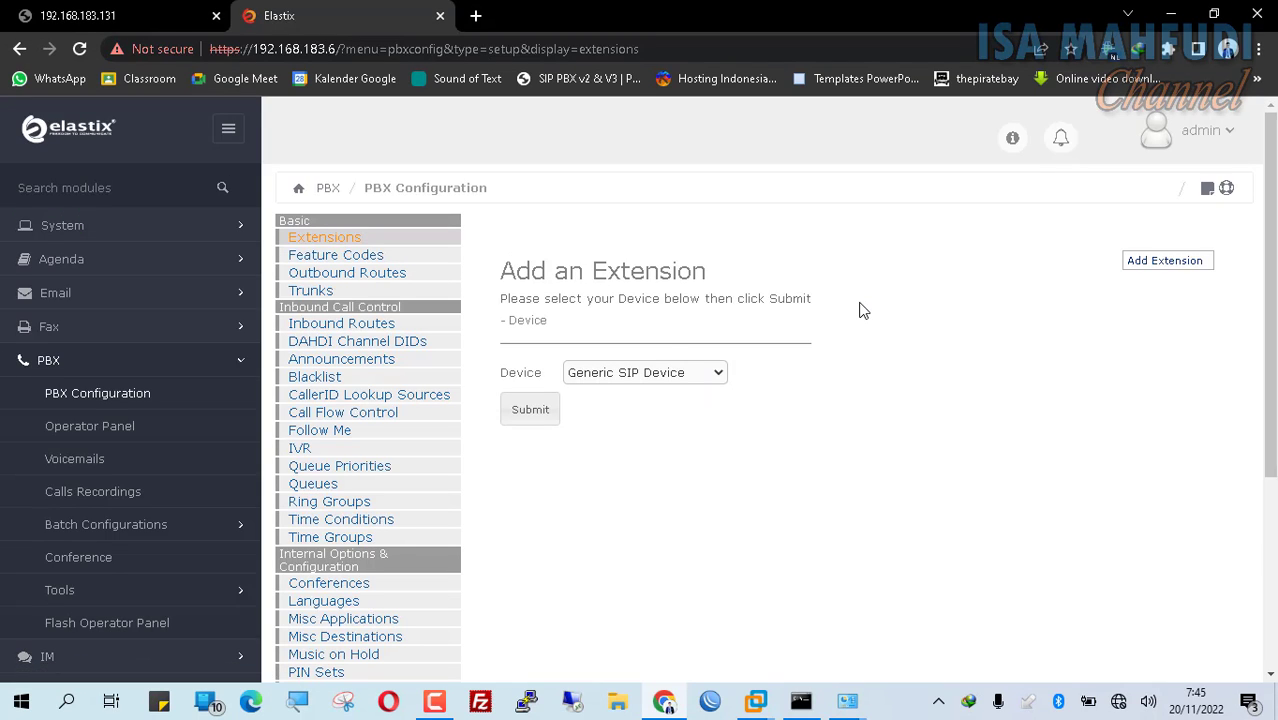
{"action": "left_click", "coordinate": [621, 382]}
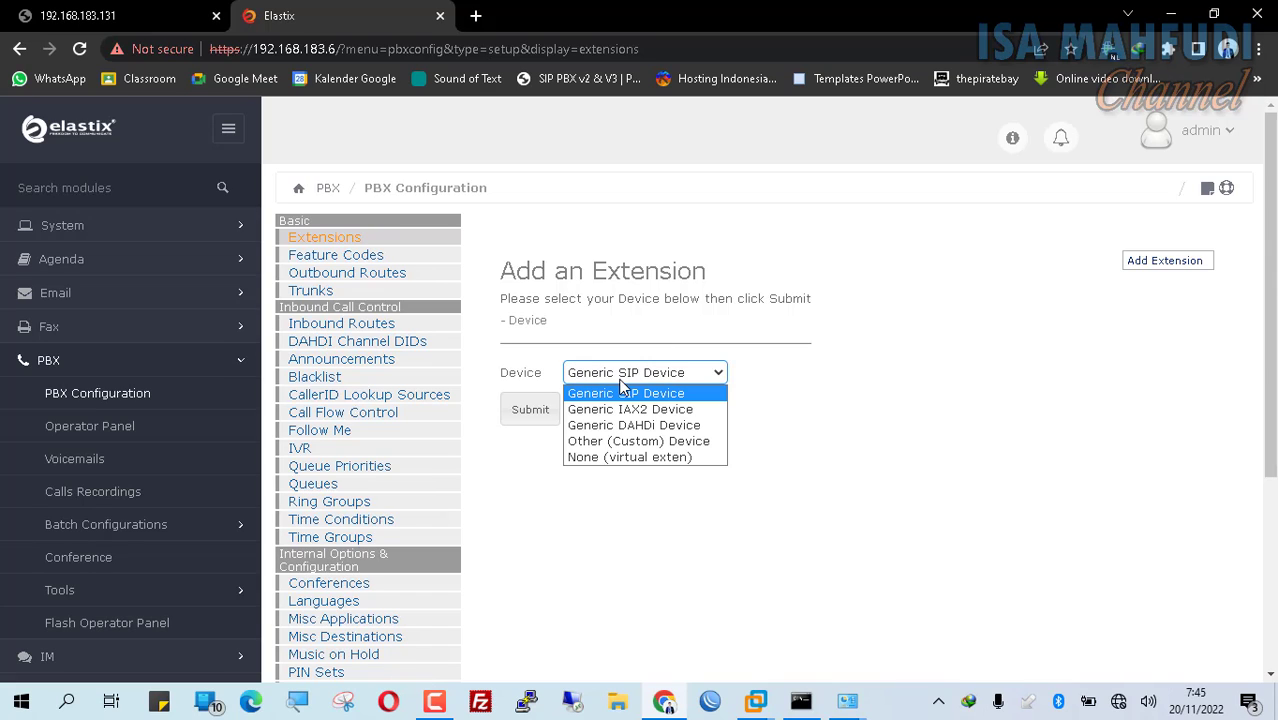
{"action": "left_click", "coordinate": [682, 391]}
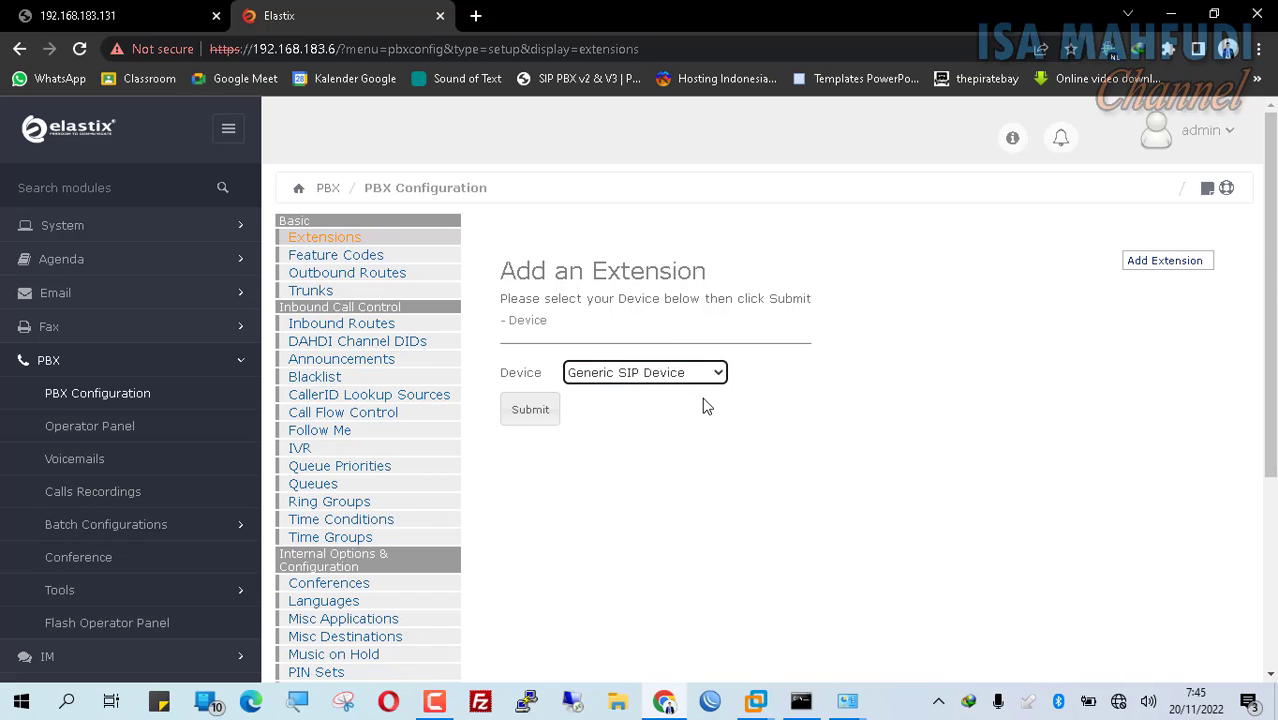
{"action": "left_click", "coordinate": [532, 416]}
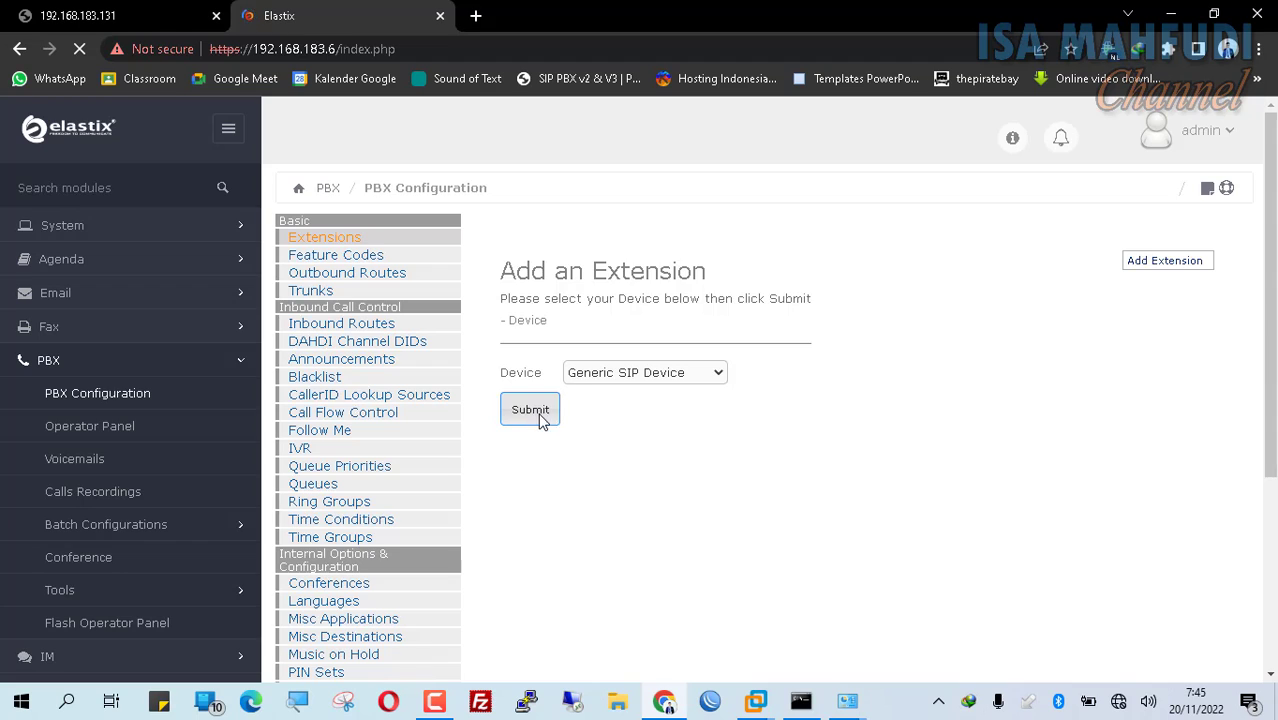
Step: Enter extension 101, display name Client 1 and SIP alias 101
{"action": "left_click", "coordinate": [727, 362]}
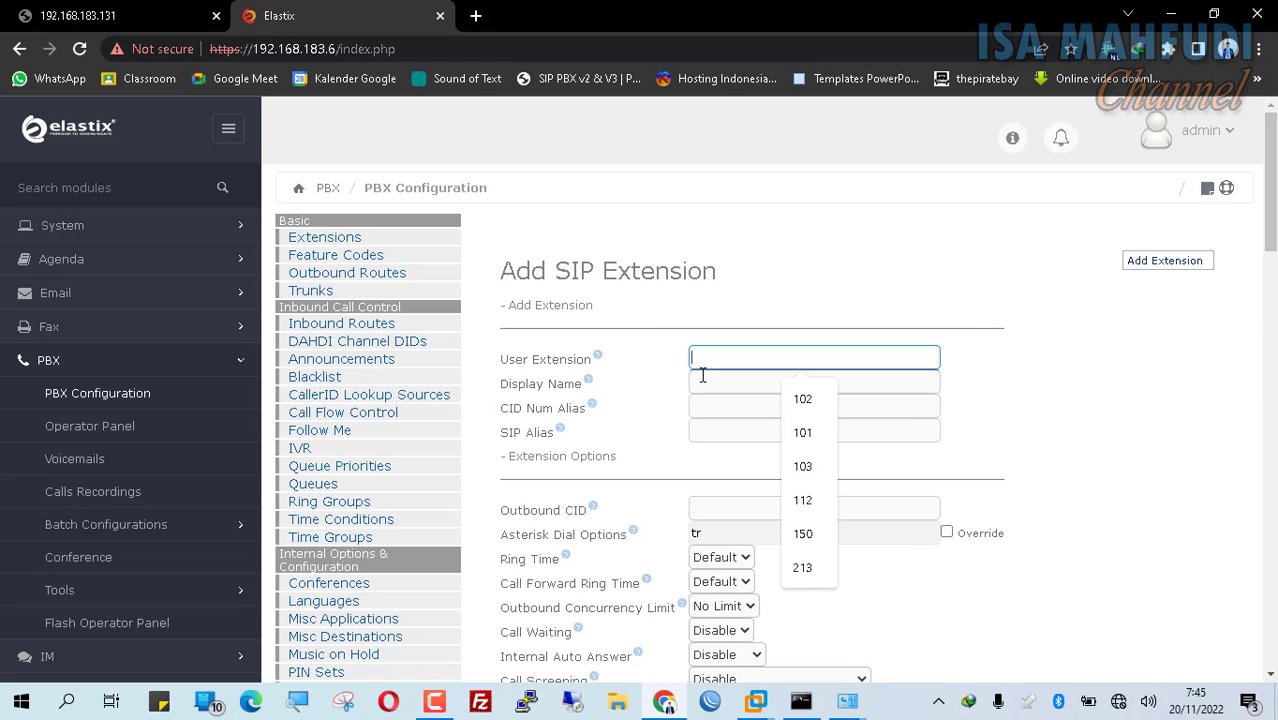
{"action": "type", "text": "101"}
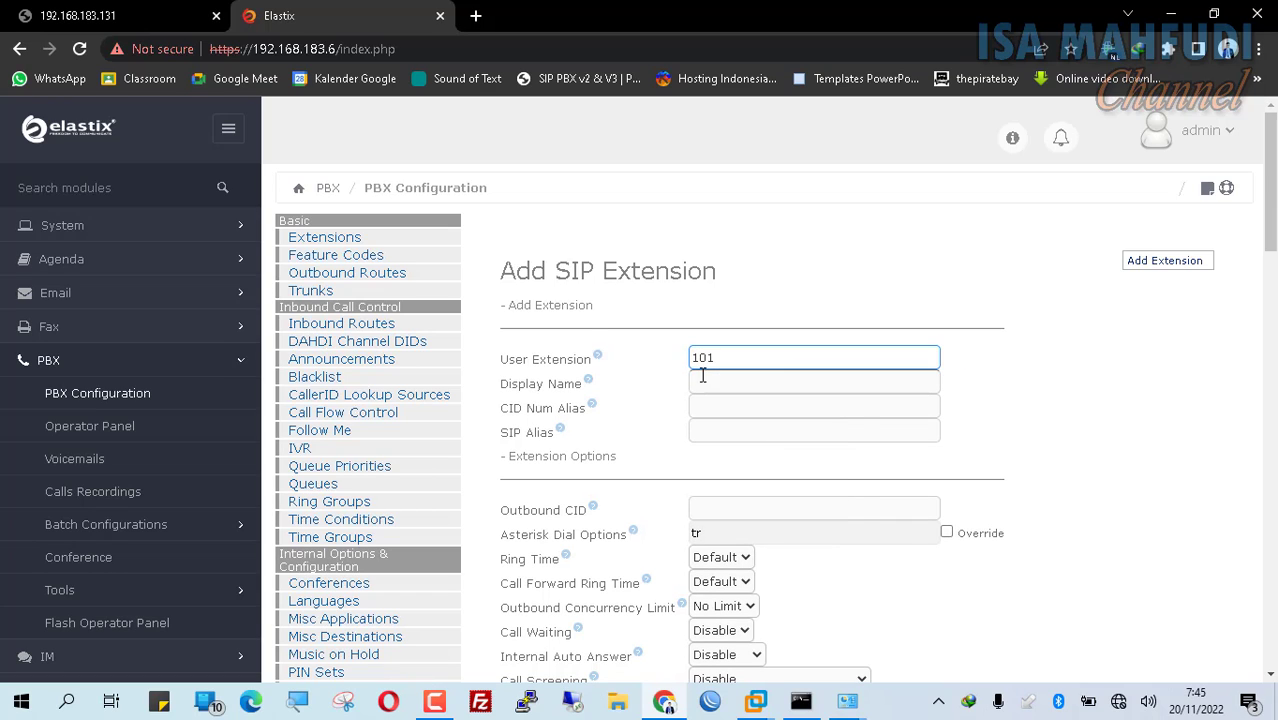
{"action": "left_click", "coordinate": [703, 378]}
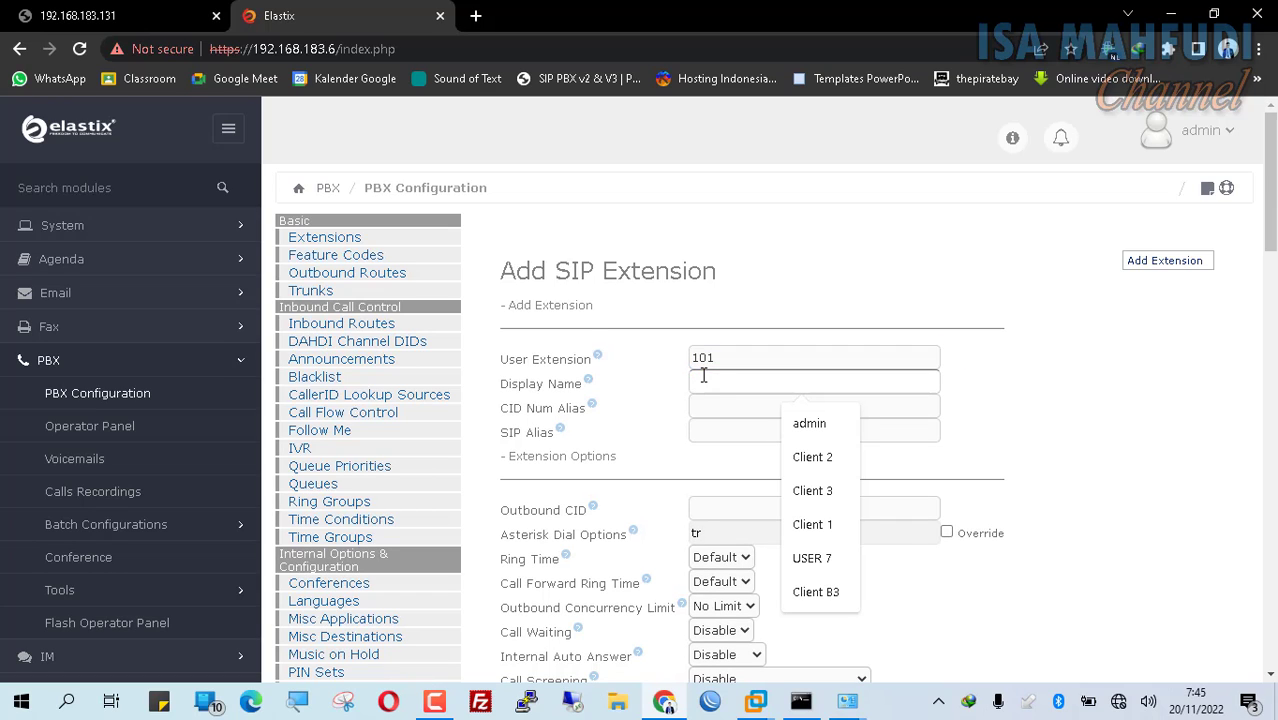
{"action": "type", "text": "Client 1"}
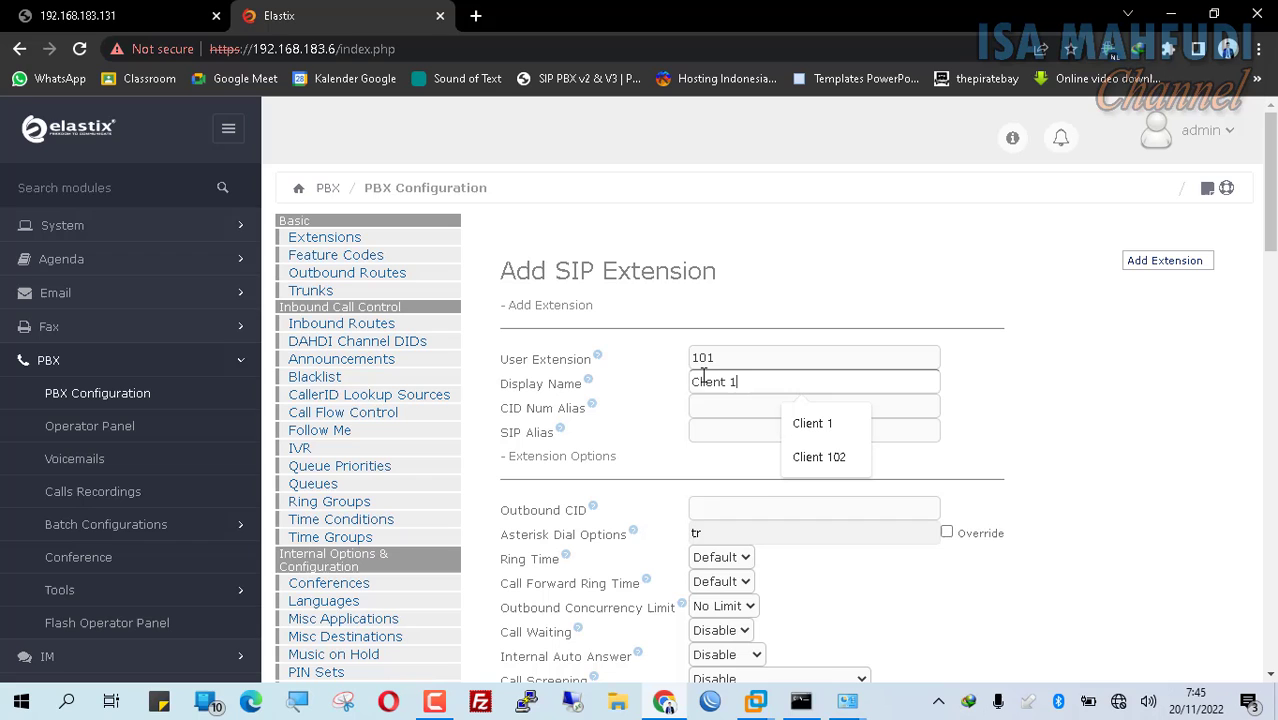
{"action": "left_click", "coordinate": [724, 432]}
{"action": "type", "text": "101"}
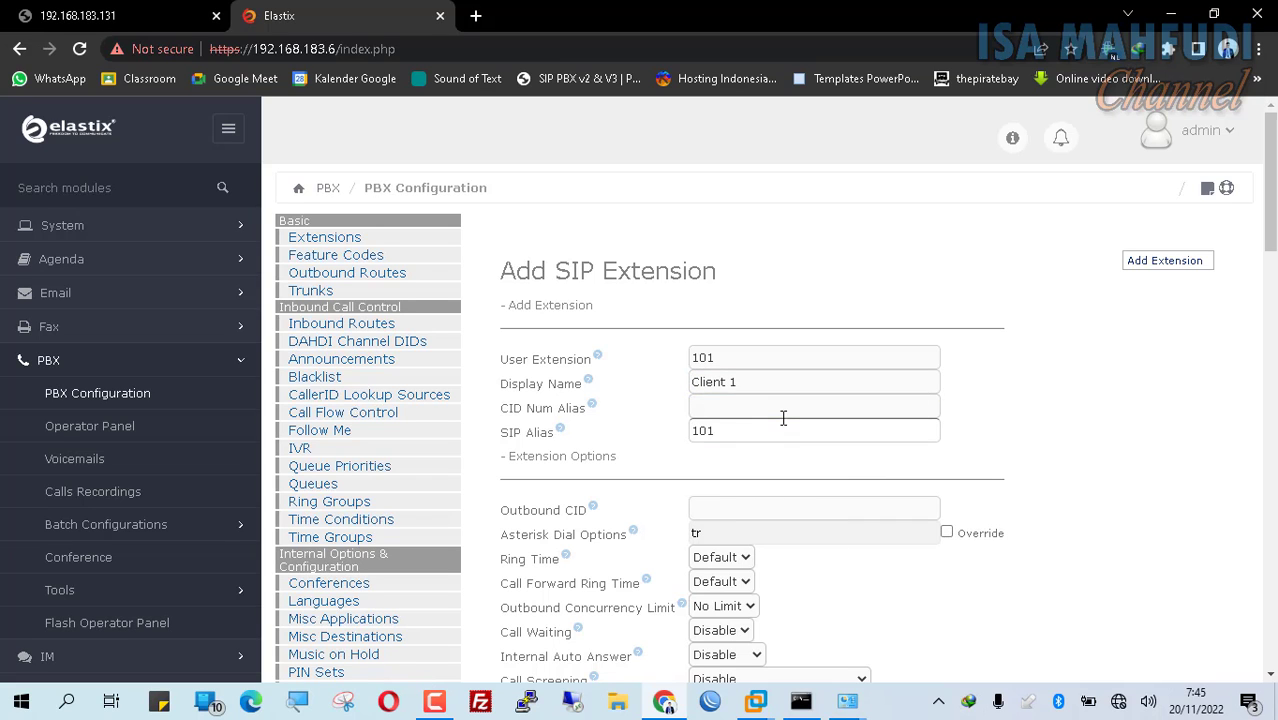
Step: Set the secret for extension 101 and save the new extension
{"action": "scroll", "coordinate": [808, 437], "scroll_direction": "down", "scroll_amount": 3}
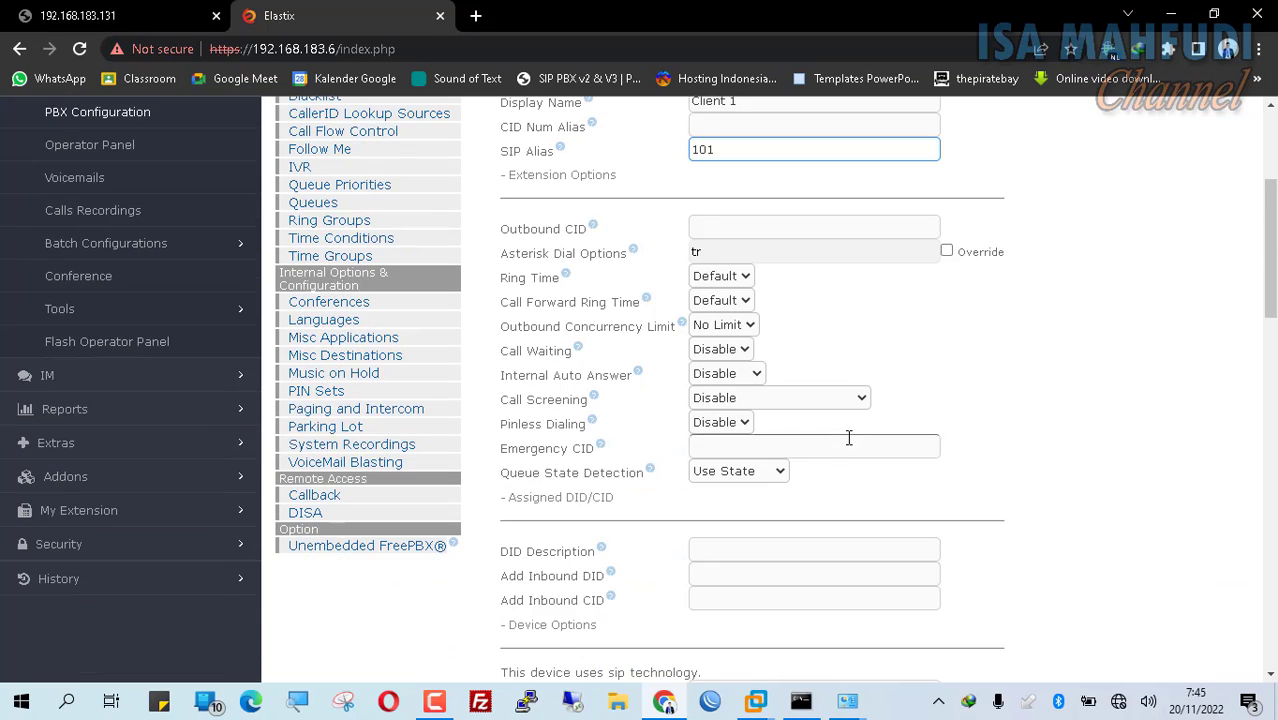
{"action": "scroll", "coordinate": [848, 437], "scroll_direction": "down", "scroll_amount": 3}
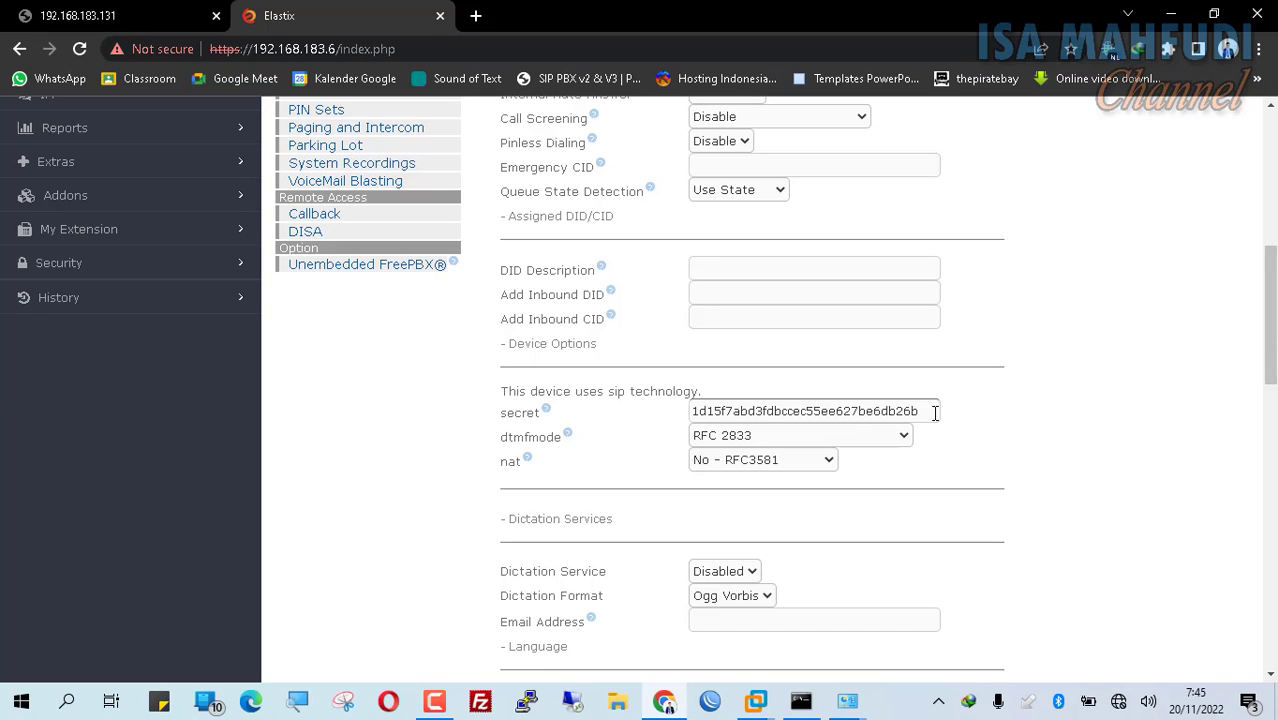
{"action": "left_click_drag", "start_coordinate": [926, 418], "coordinate": [639, 437]}
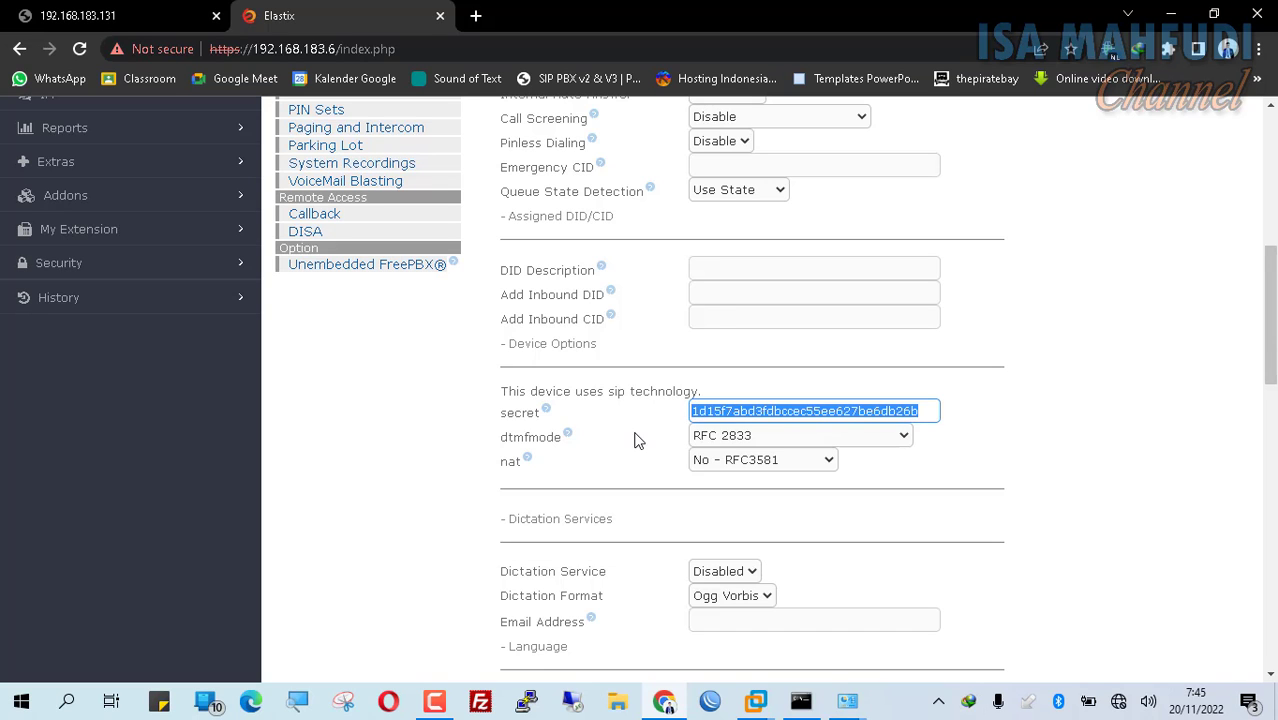
{"action": "scroll", "coordinate": [899, 410], "scroll_direction": "down", "scroll_amount": 8}
{"action": "scroll", "coordinate": [901, 415], "scroll_direction": "down", "scroll_amount": 5}
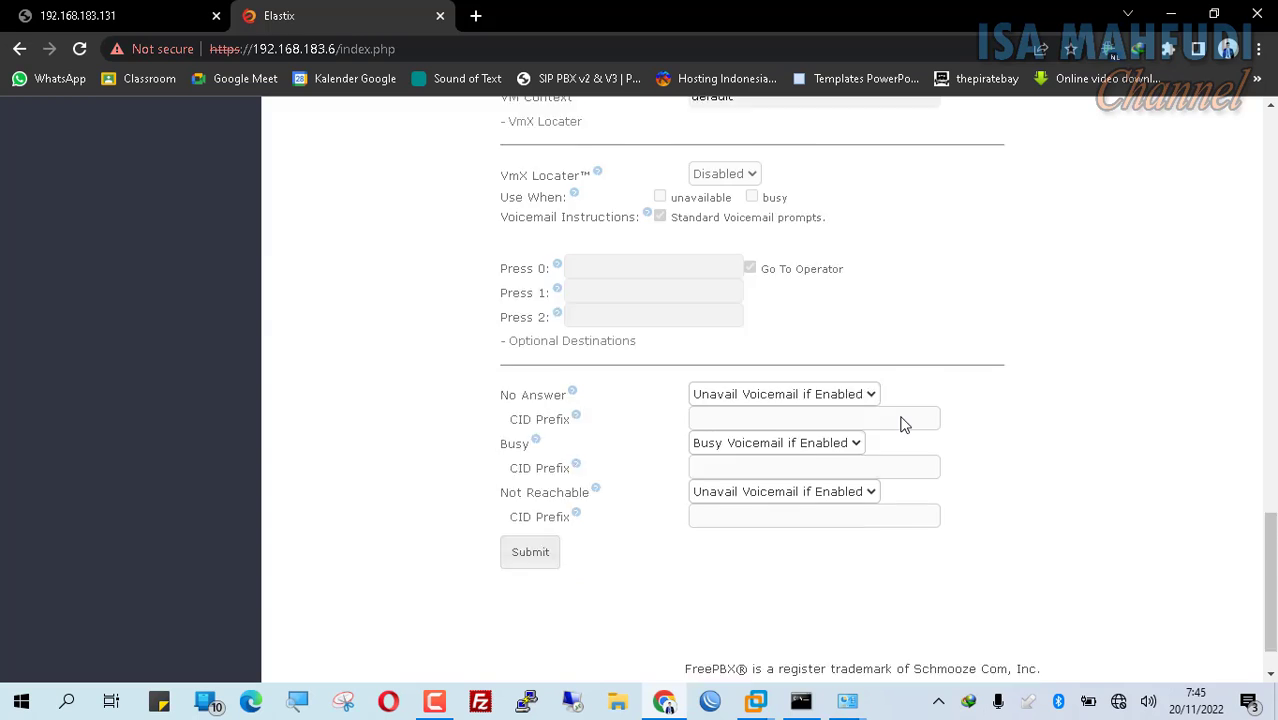
{"action": "scroll", "coordinate": [651, 449], "scroll_direction": "up", "scroll_amount": 3}
{"action": "scroll", "coordinate": [653, 446], "scroll_direction": "up", "scroll_amount": 8}
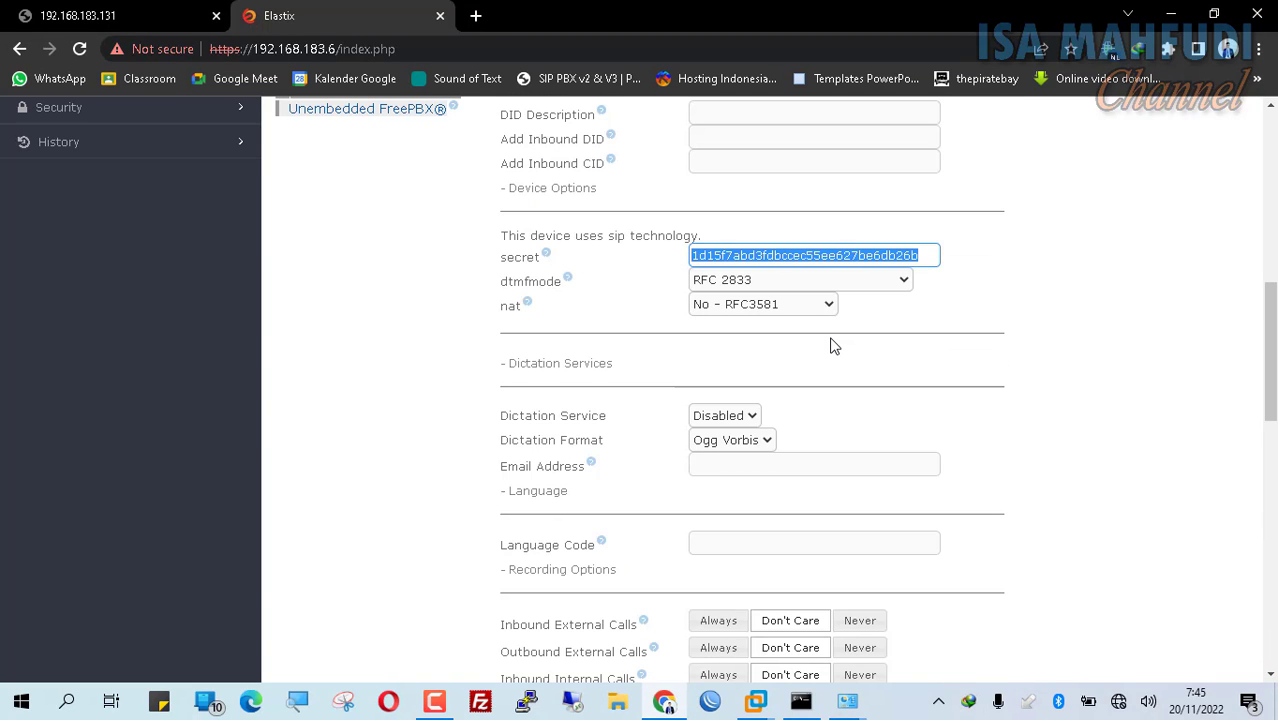
{"action": "type", "text": "client"}
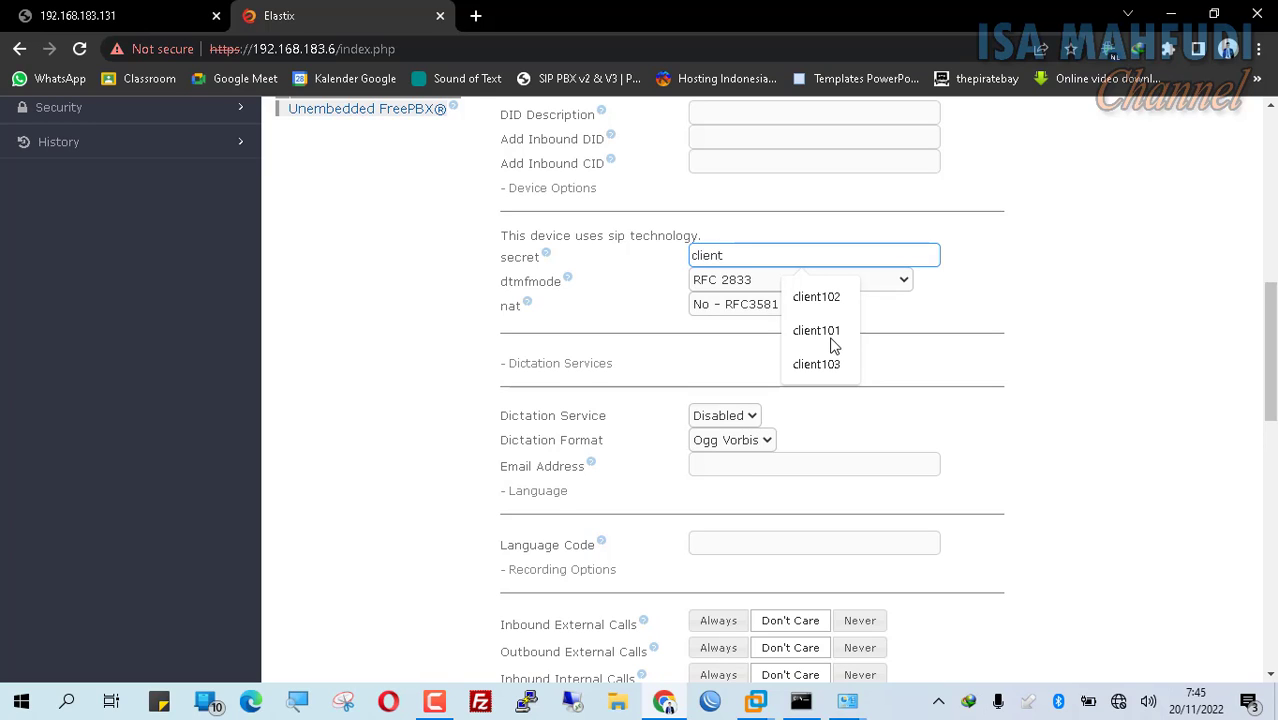
{"action": "type", "text": "1"}
{"action": "left_click", "coordinate": [835, 345]}
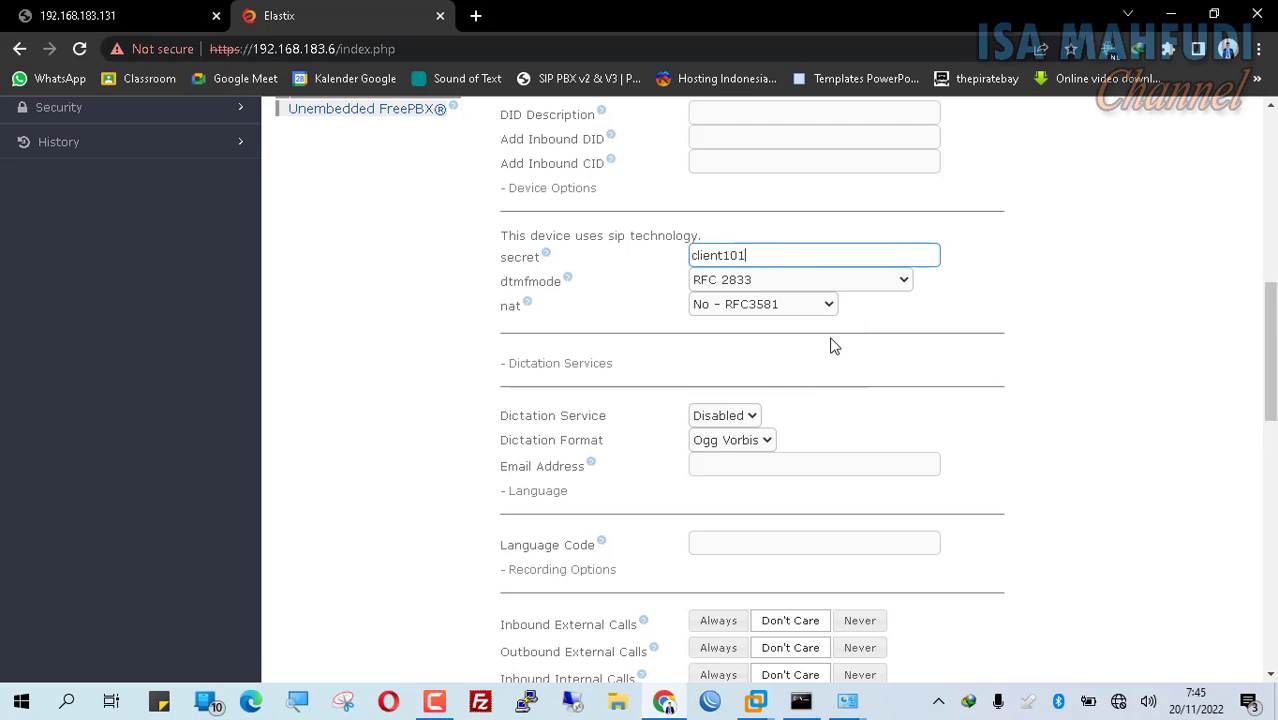
{"action": "scroll", "coordinate": [945, 330], "scroll_direction": "up", "scroll_amount": 3}
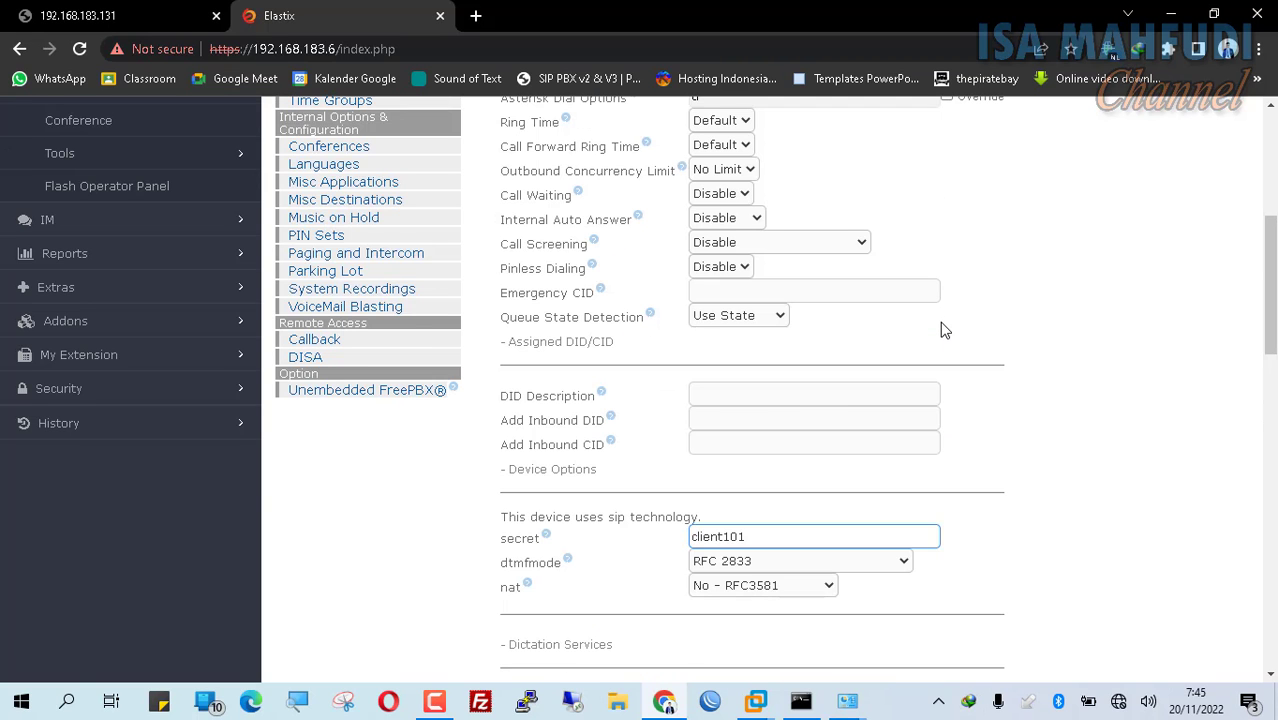
{"action": "scroll", "coordinate": [945, 330], "scroll_direction": "up", "scroll_amount": 5}
{"action": "scroll", "coordinate": [945, 330], "scroll_direction": "down", "scroll_amount": 15}
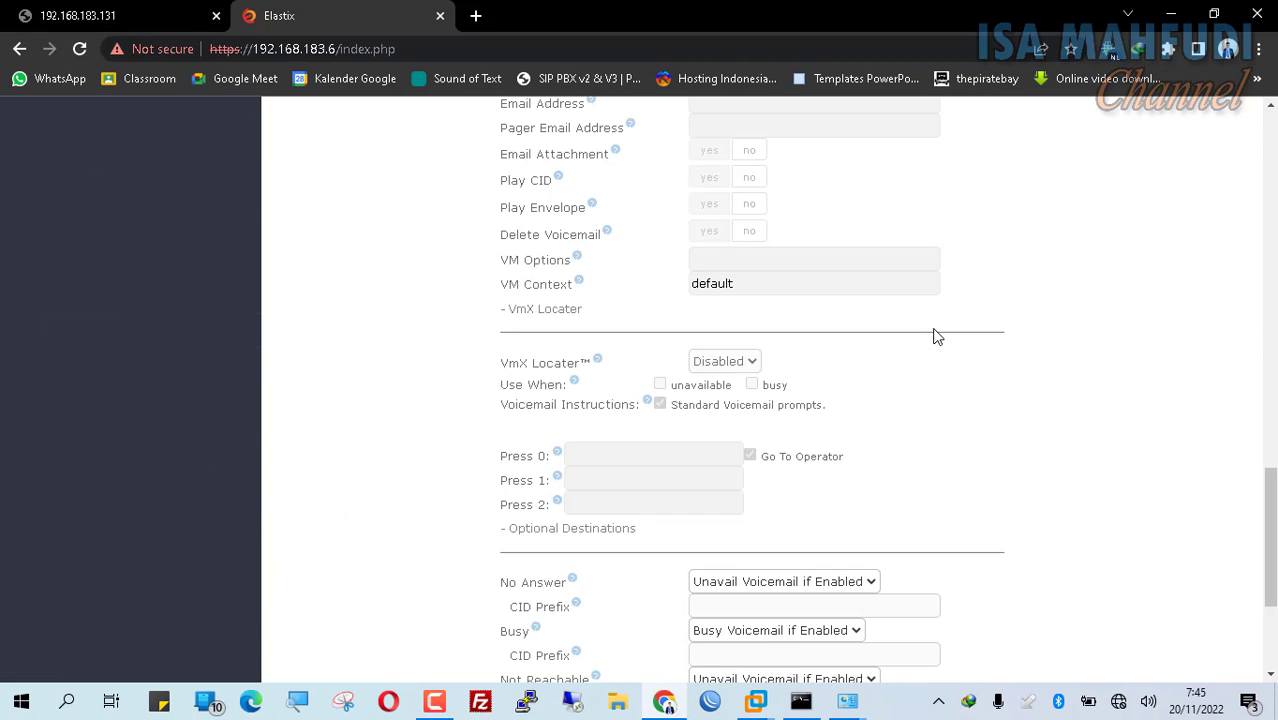
{"action": "scroll", "coordinate": [937, 337], "scroll_direction": "down", "scroll_amount": 3}
{"action": "left_click", "coordinate": [532, 492]}
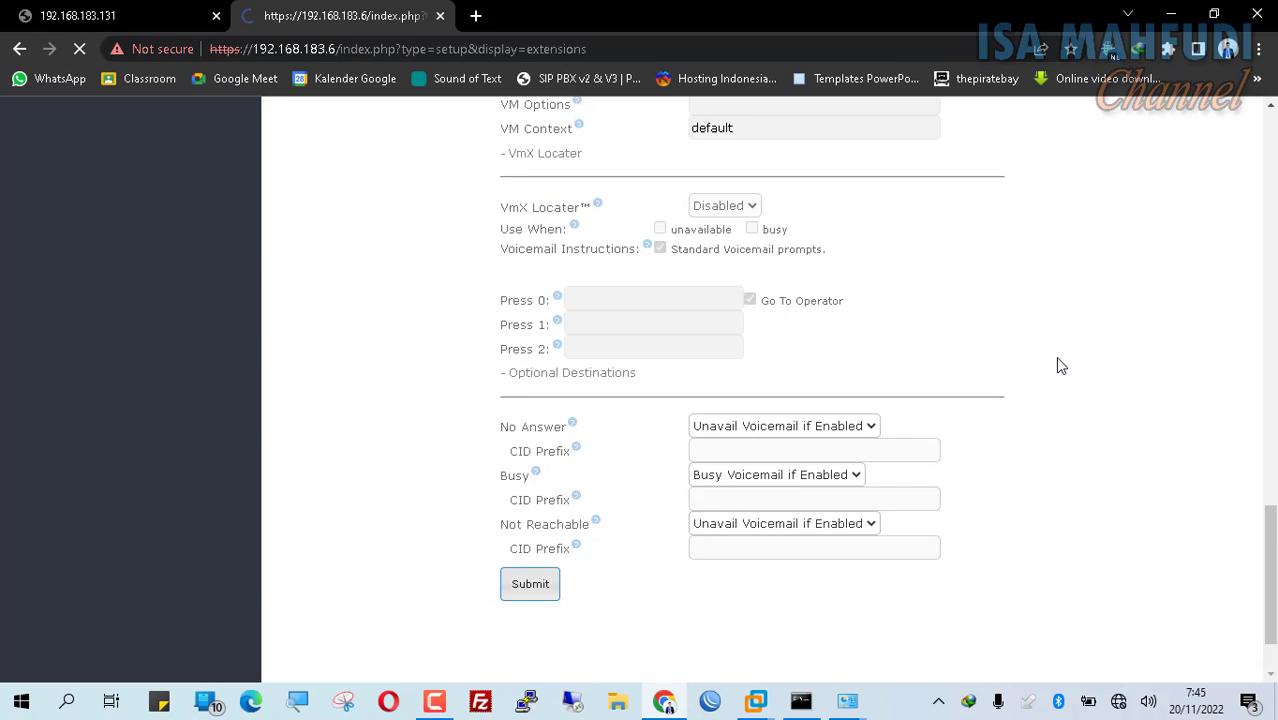
Step: Apply the pending PBX configuration and minimize the browser and VMware windows
{"action": "scroll", "coordinate": [1061, 366], "scroll_direction": "up", "scroll_amount": 5}
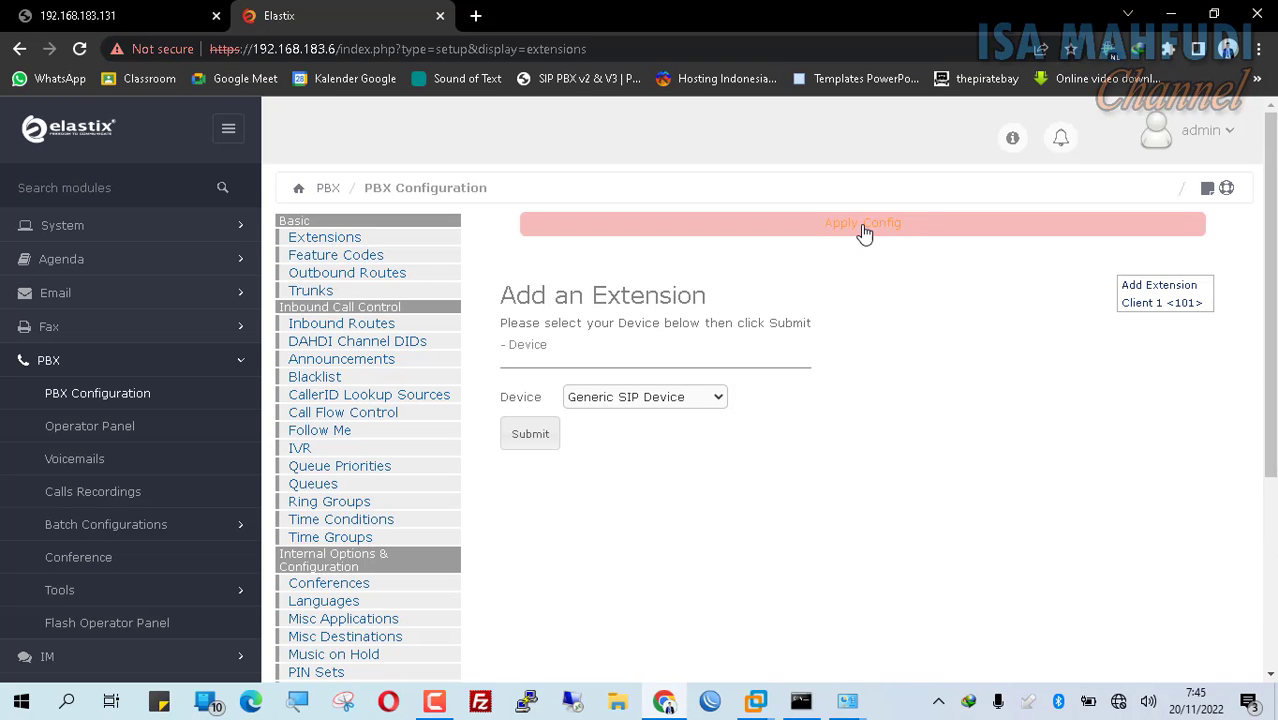
{"action": "left_click", "coordinate": [890, 237]}
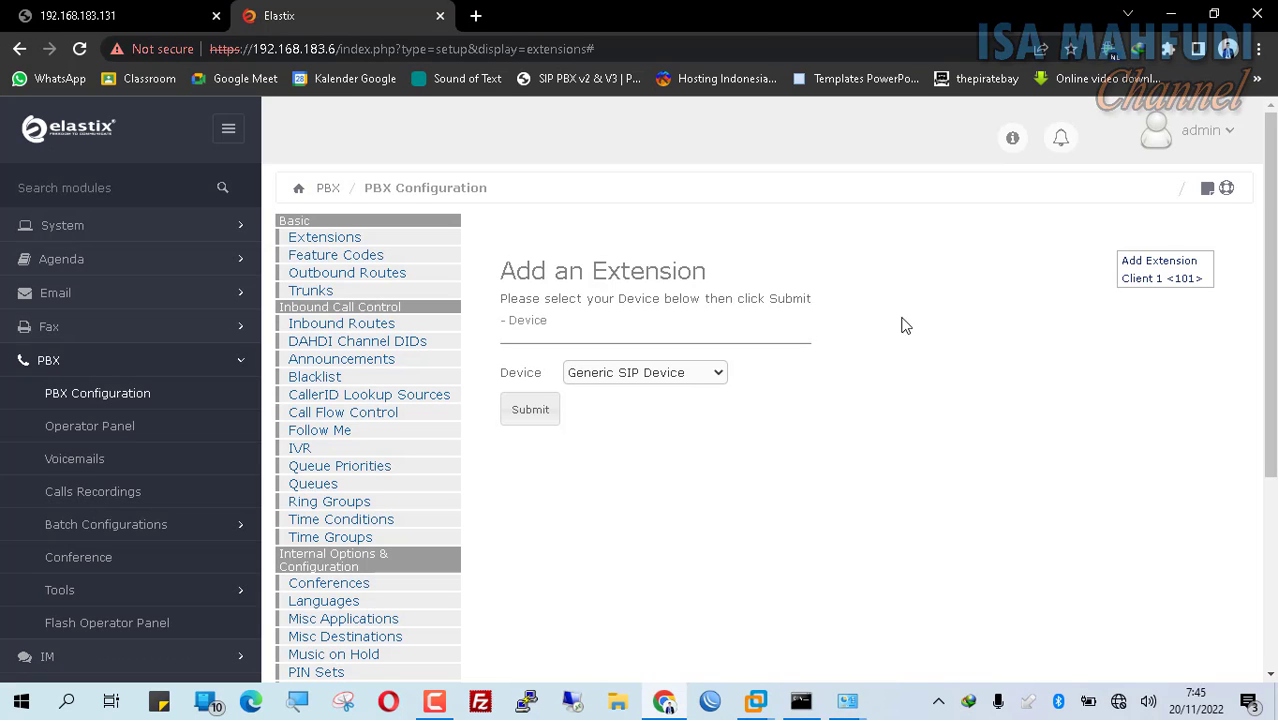
{"action": "left_click", "coordinate": [1168, 14]}
{"action": "left_click", "coordinate": [1166, 14]}
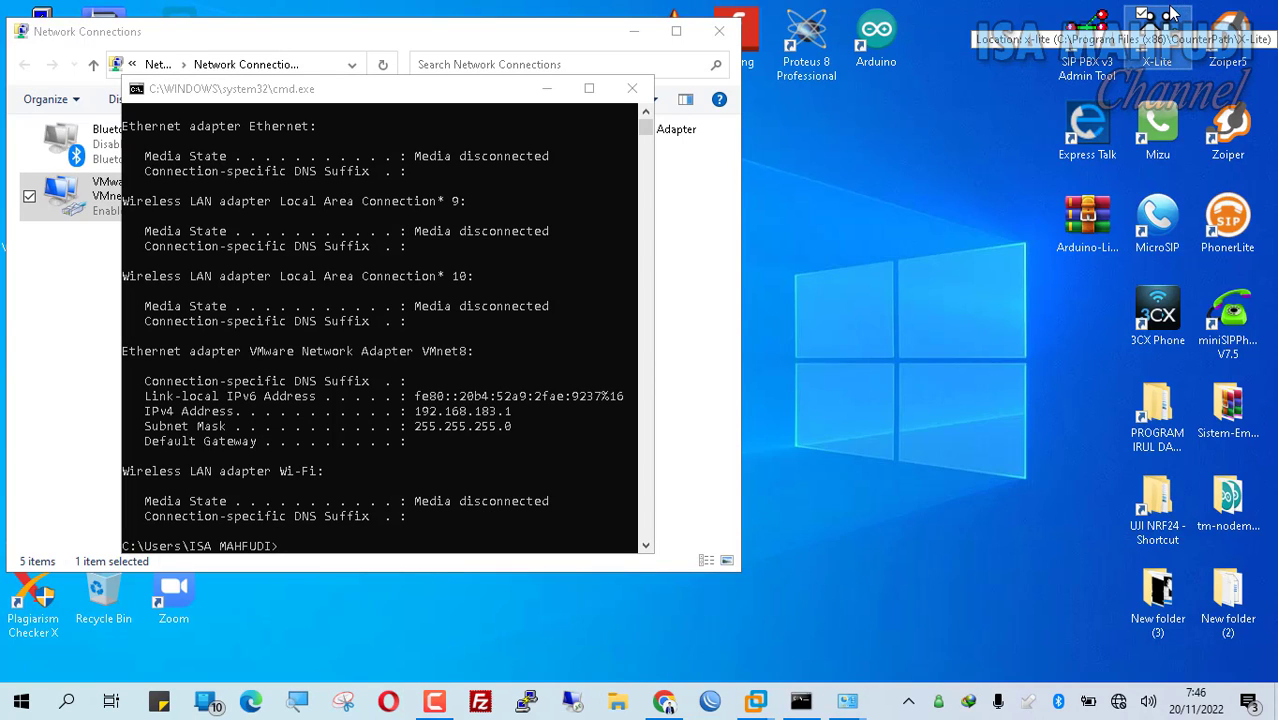
Step: Launch X-Lite, minimize the network windows, and open its SIP account settings
{"action": "double_click", "coordinate": [1172, 14]}
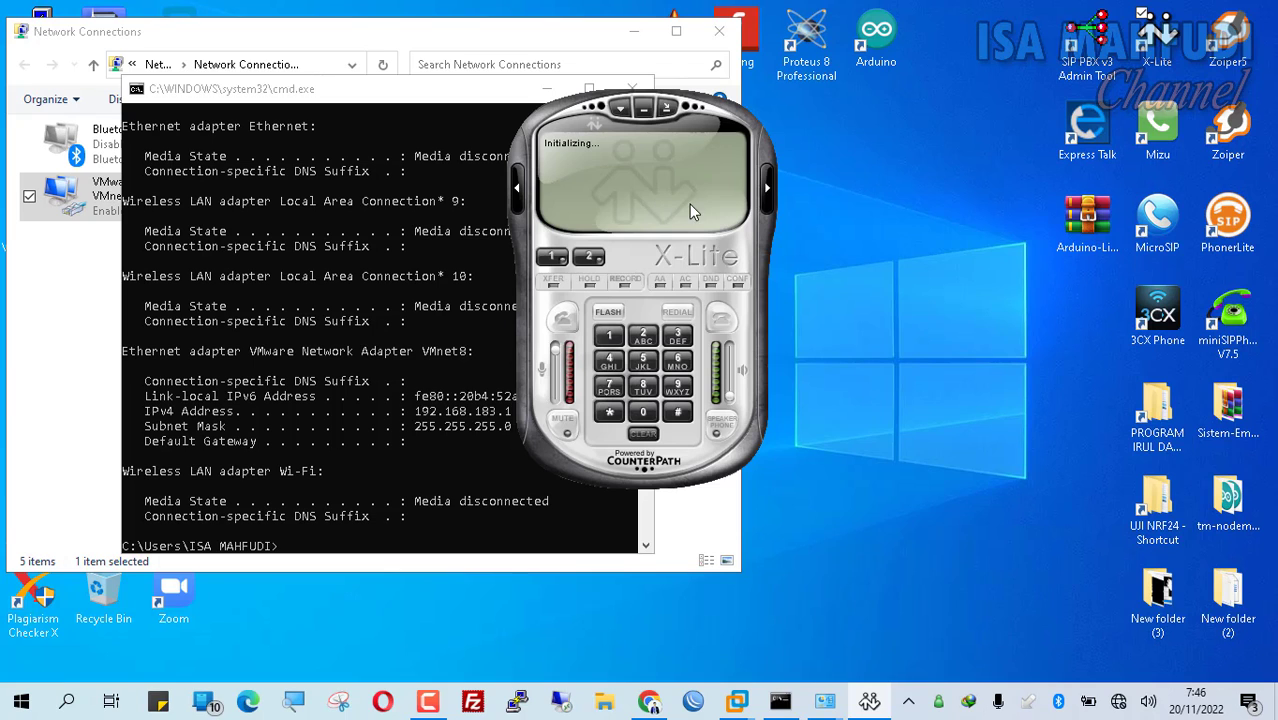
{"action": "left_click", "coordinate": [644, 33]}
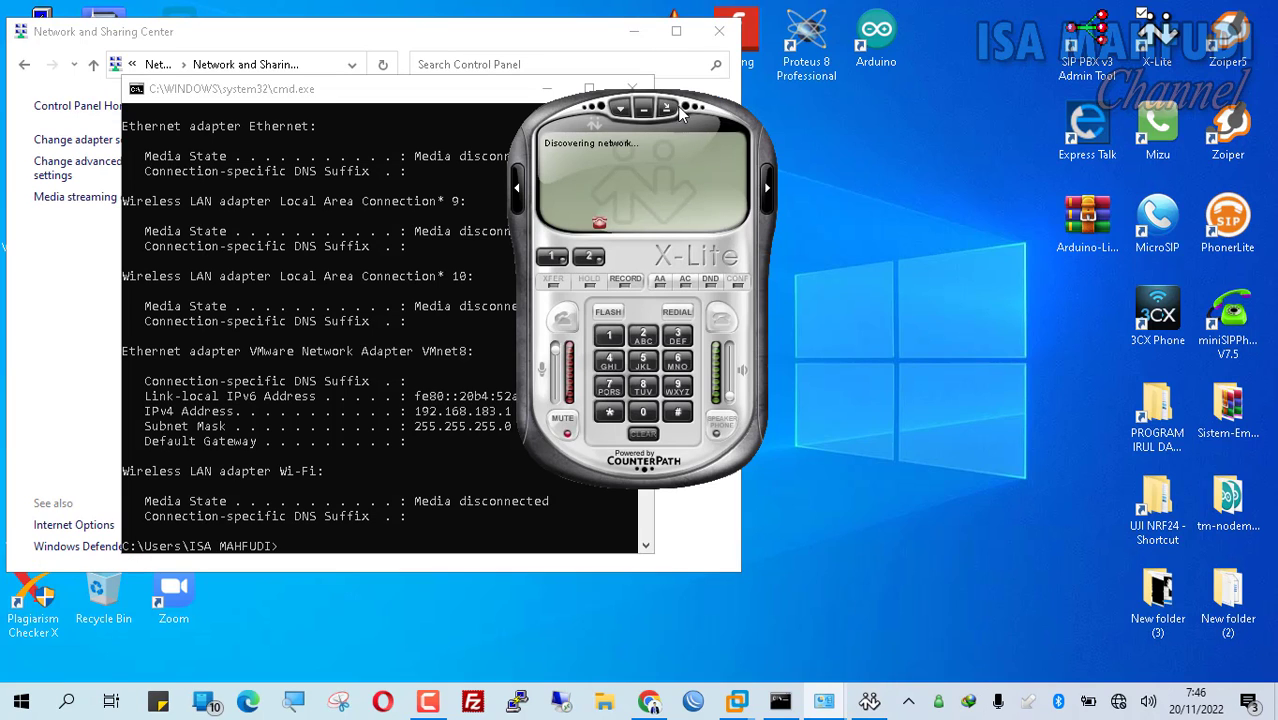
{"action": "left_click", "coordinate": [644, 29]}
{"action": "left_click", "coordinate": [644, 33]}
{"action": "right_click", "coordinate": [645, 206]}
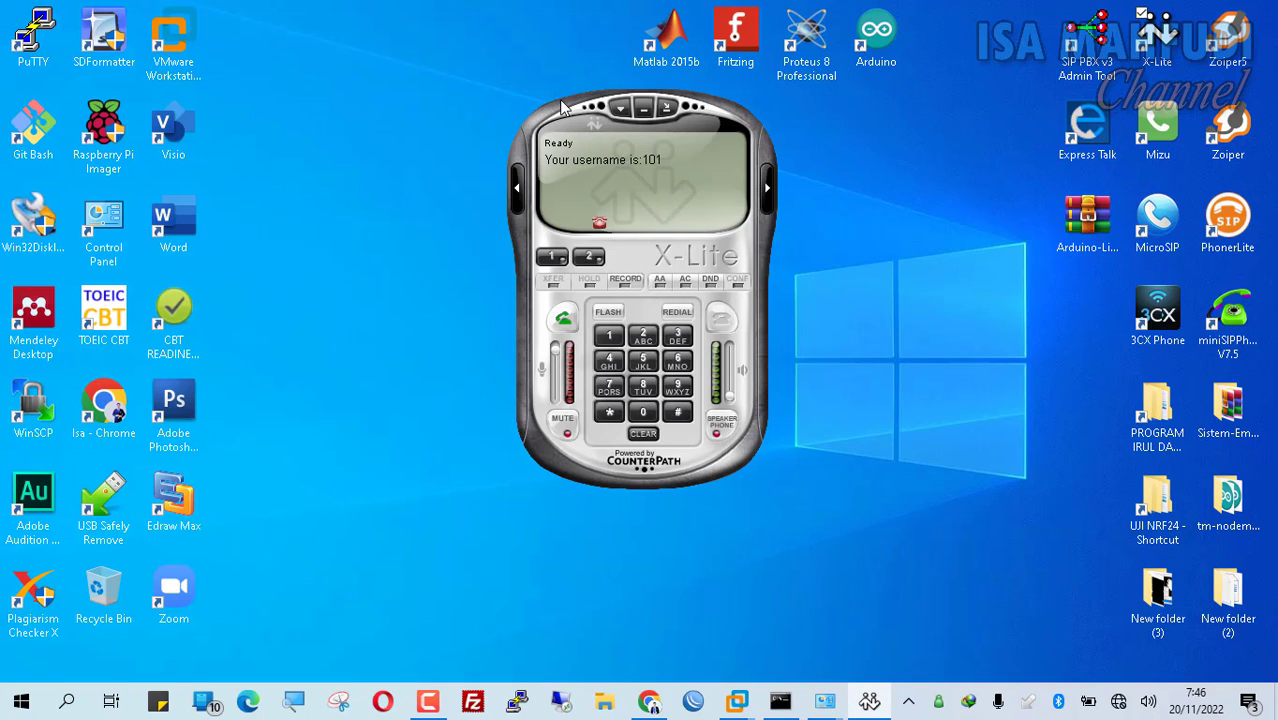
{"action": "right_click", "coordinate": [651, 181]}
{"action": "left_click", "coordinate": [702, 213]}
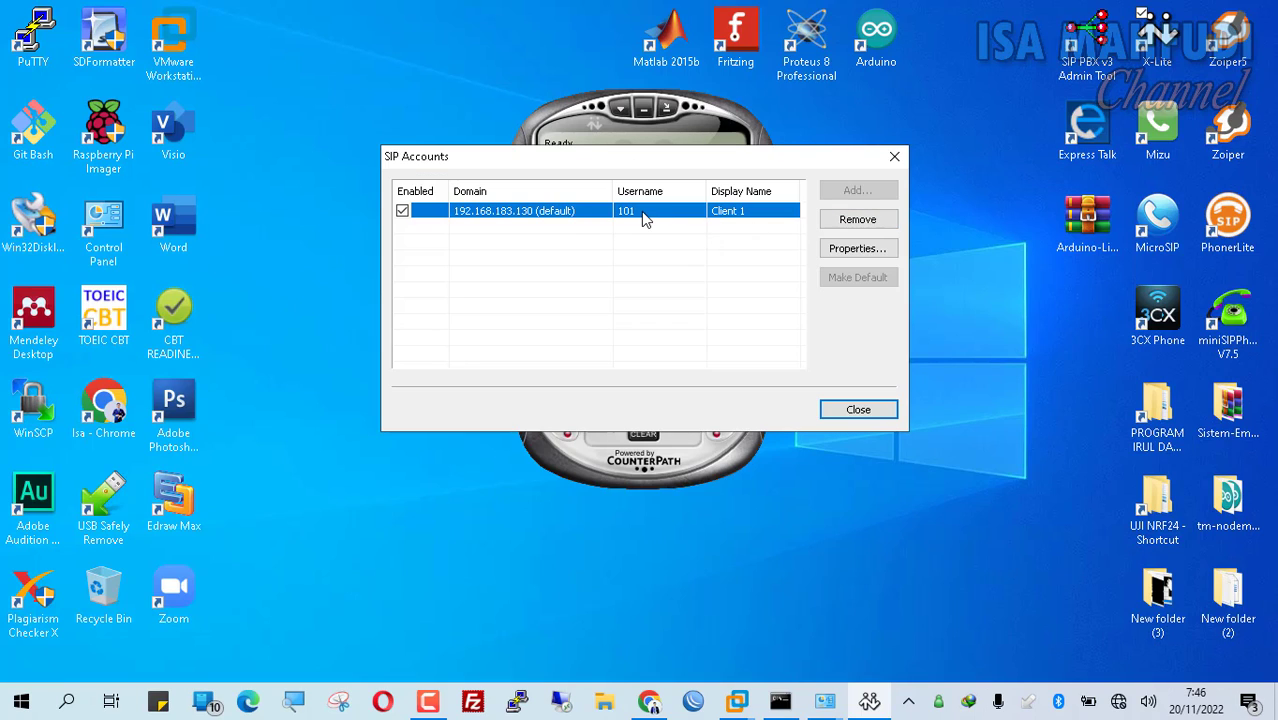
Step: Replace the old SIP account with a new Client account, entering its user credentials
{"action": "left_click", "coordinate": [885, 226]}
{"action": "left_click", "coordinate": [665, 410]}
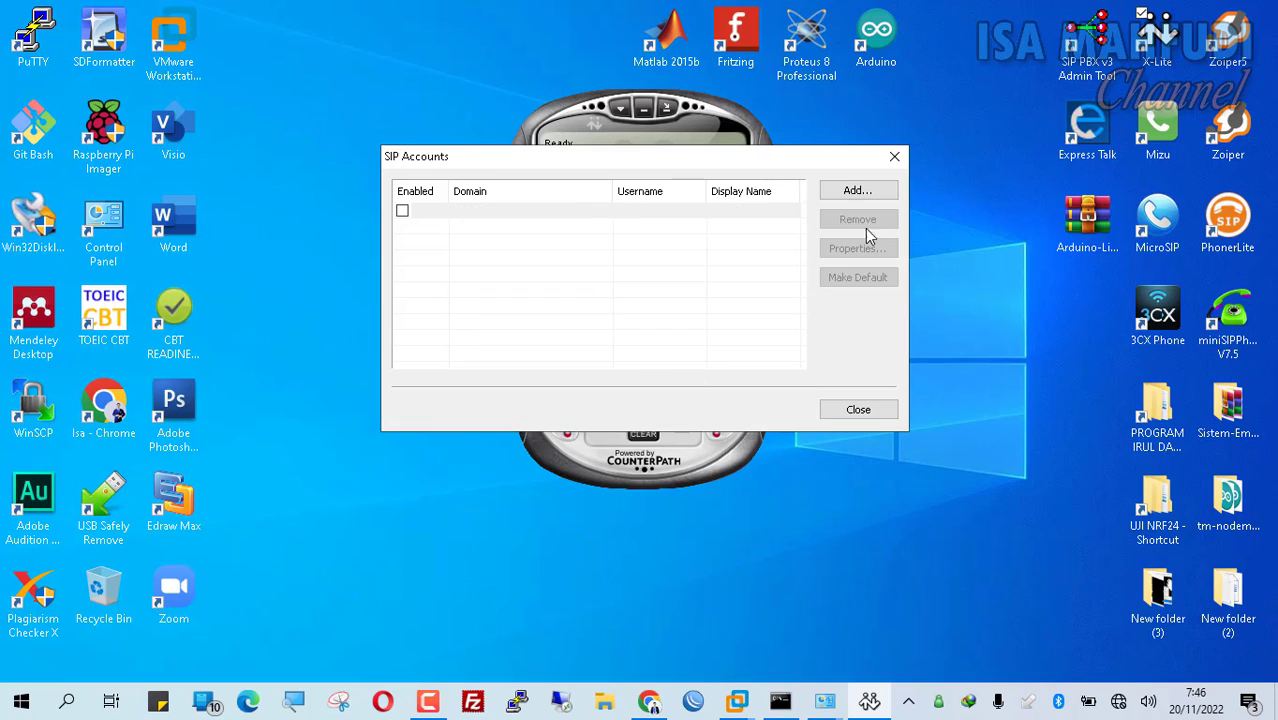
{"action": "left_click", "coordinate": [855, 191]}
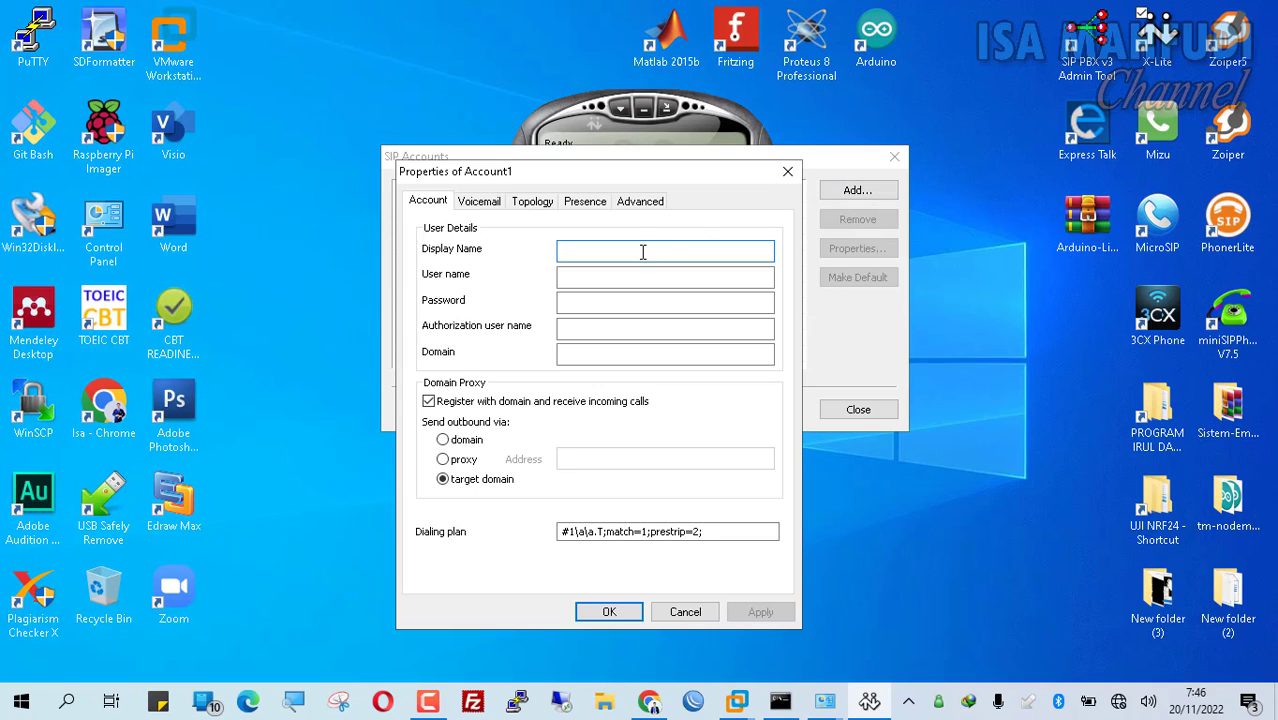
{"action": "type", "text": "Client 1"}
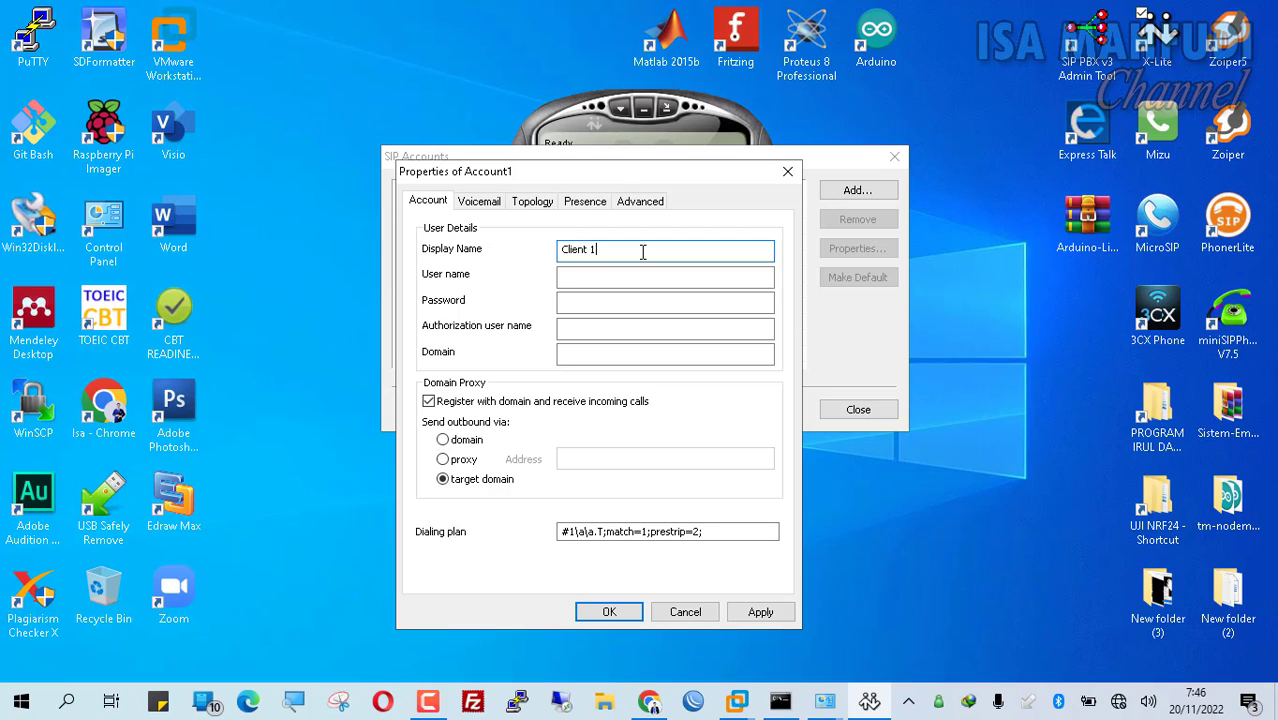
{"action": "key", "text": "Tab"}
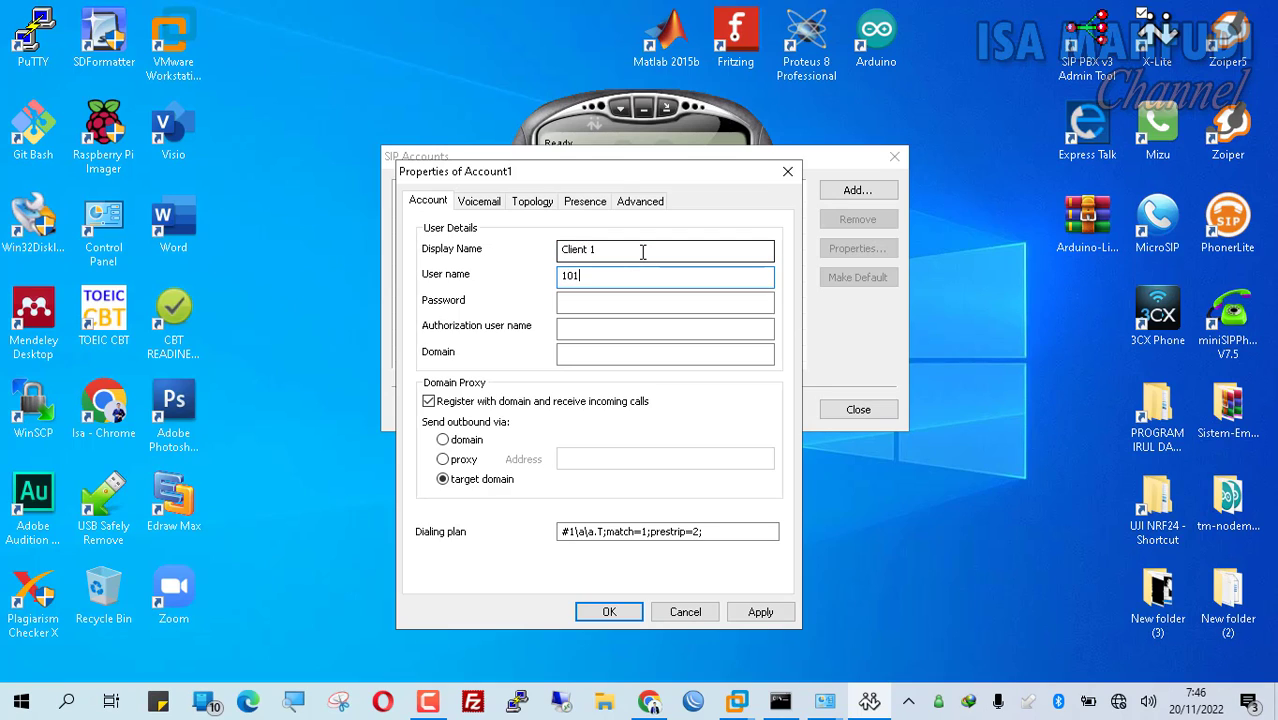
{"action": "key", "text": "Tab"}
{"action": "type", "text": "1"}
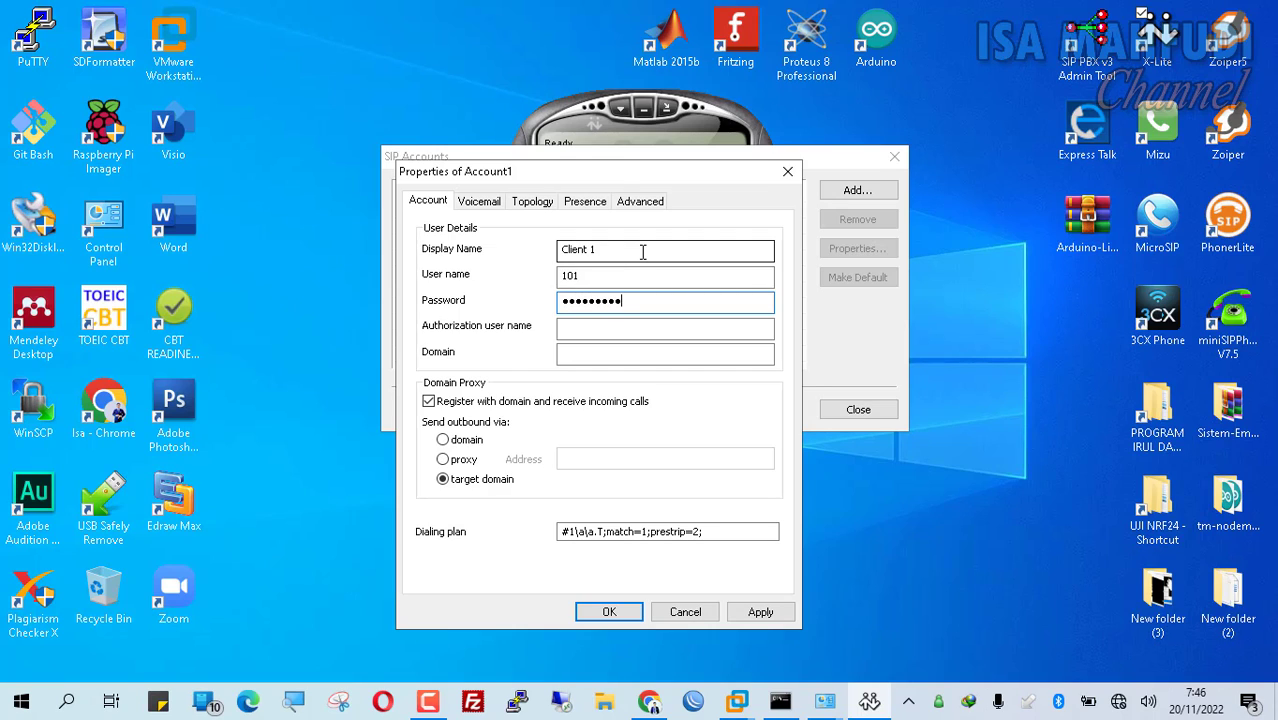
{"action": "key", "text": "Tab"}
{"action": "key", "text": "Tab"}
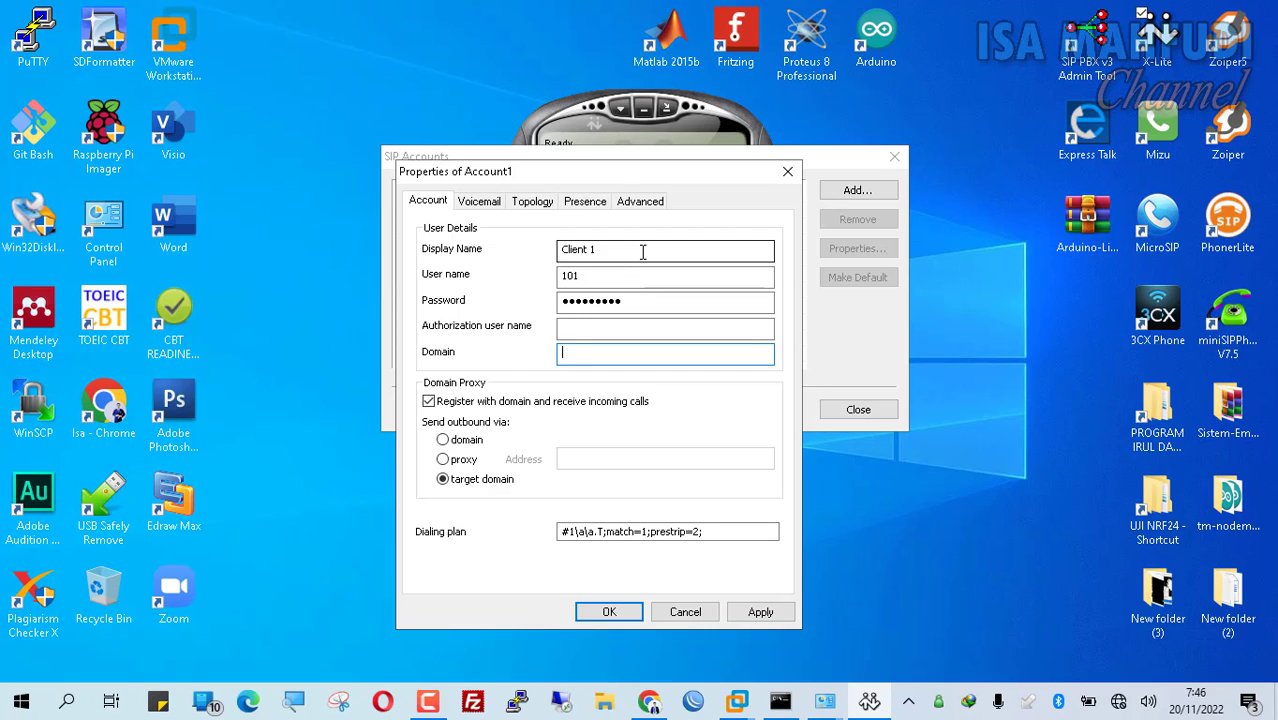
Step: Set the account domain to 192.168.183.6, save it and close the account list
{"action": "left_click", "coordinate": [649, 700]}
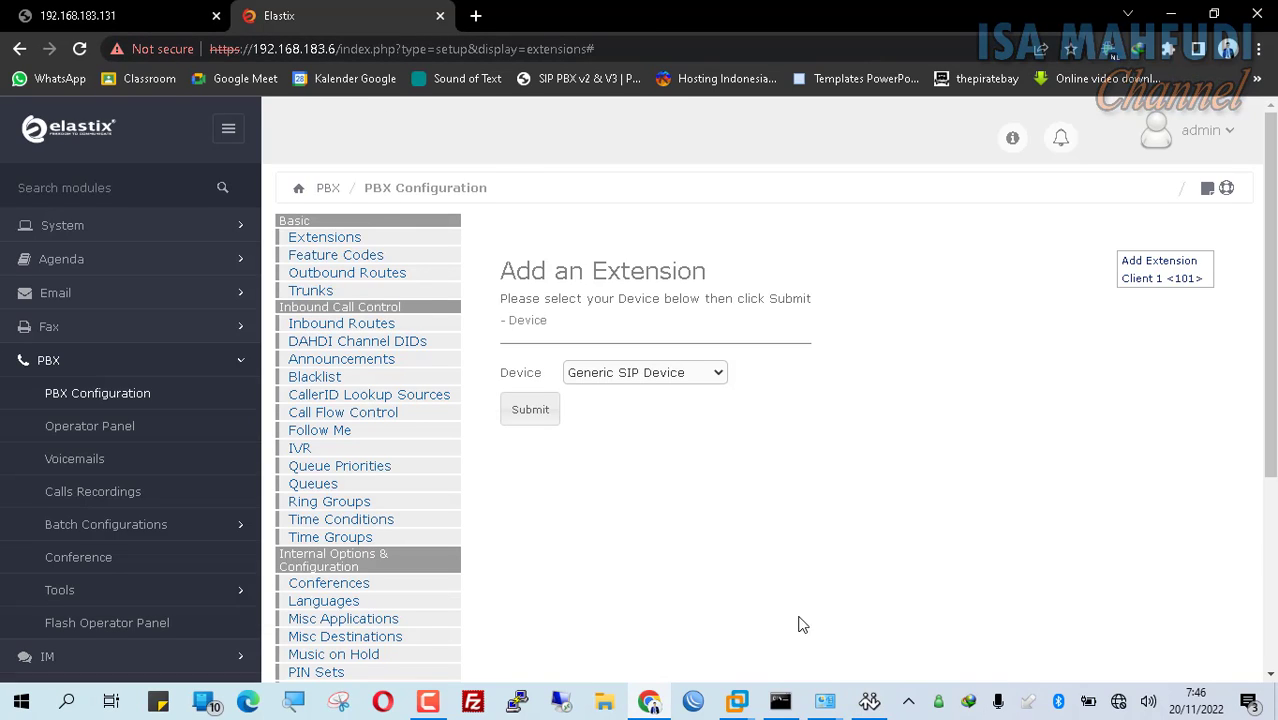
{"action": "left_click", "coordinate": [869, 700]}
{"action": "type", "text": "192"}
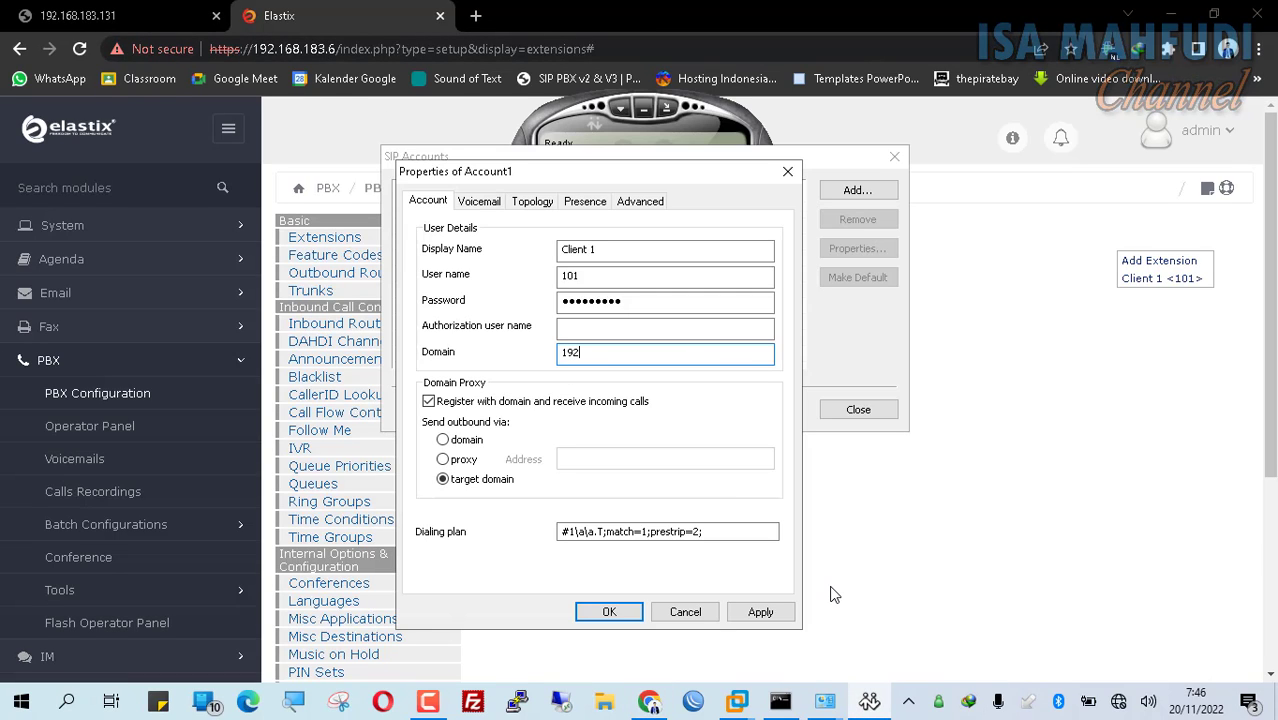
{"action": "type", "text": ".168.183.6"}
{"action": "left_click", "coordinate": [623, 611]}
{"action": "left_click", "coordinate": [859, 409]}
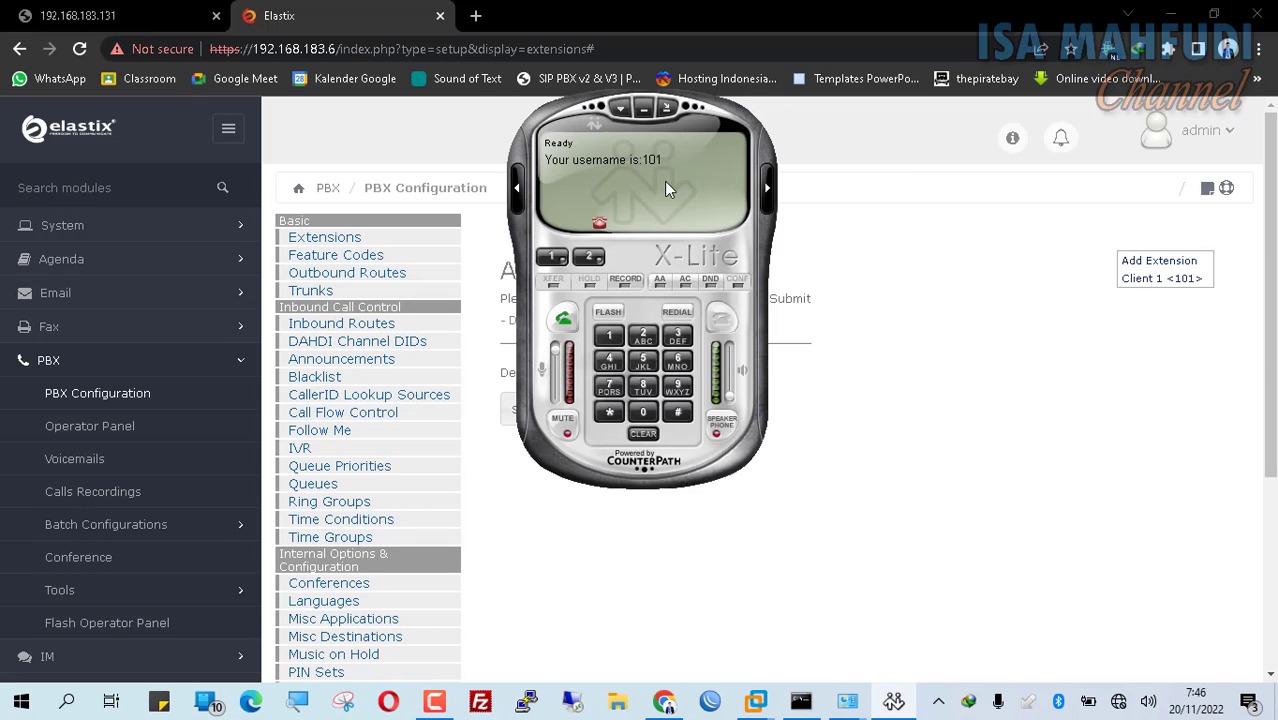
Step: Start a Generic SIP Device extension with number 102, display name Client 2 and SIP alias 102
{"action": "left_click", "coordinate": [940, 412]}
{"action": "left_click", "coordinate": [548, 415]}
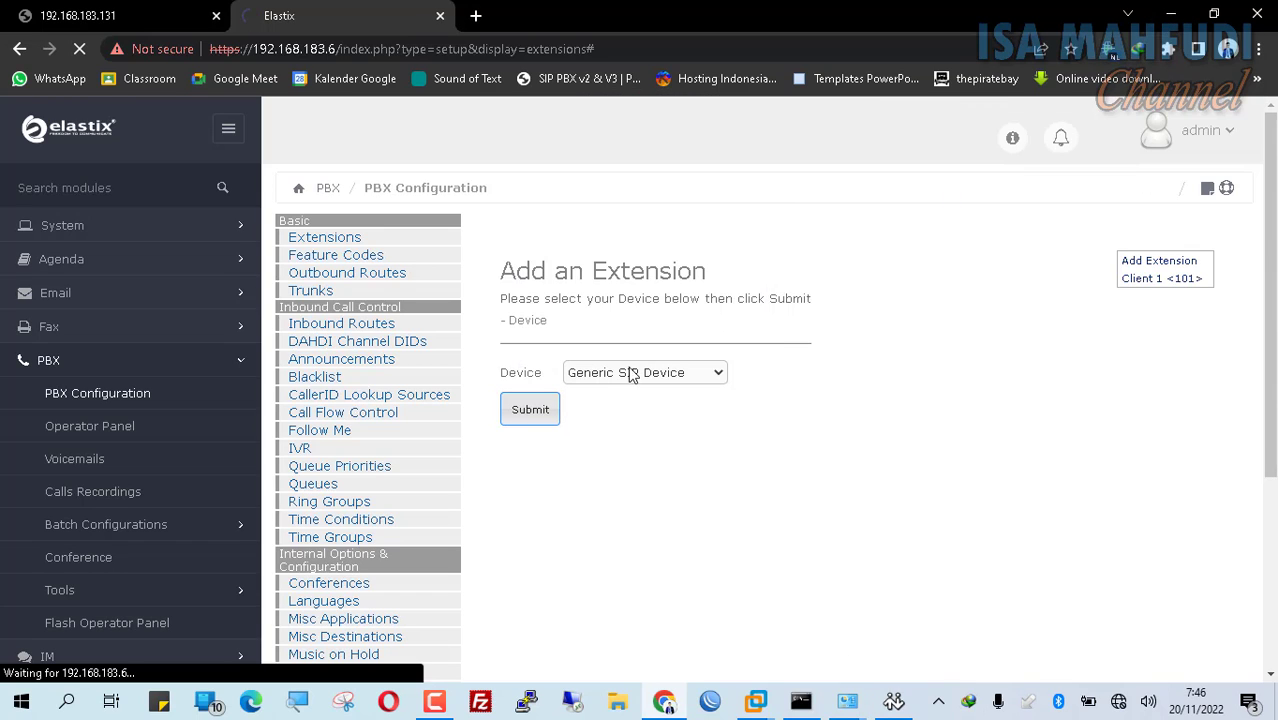
{"action": "left_click", "coordinate": [733, 359]}
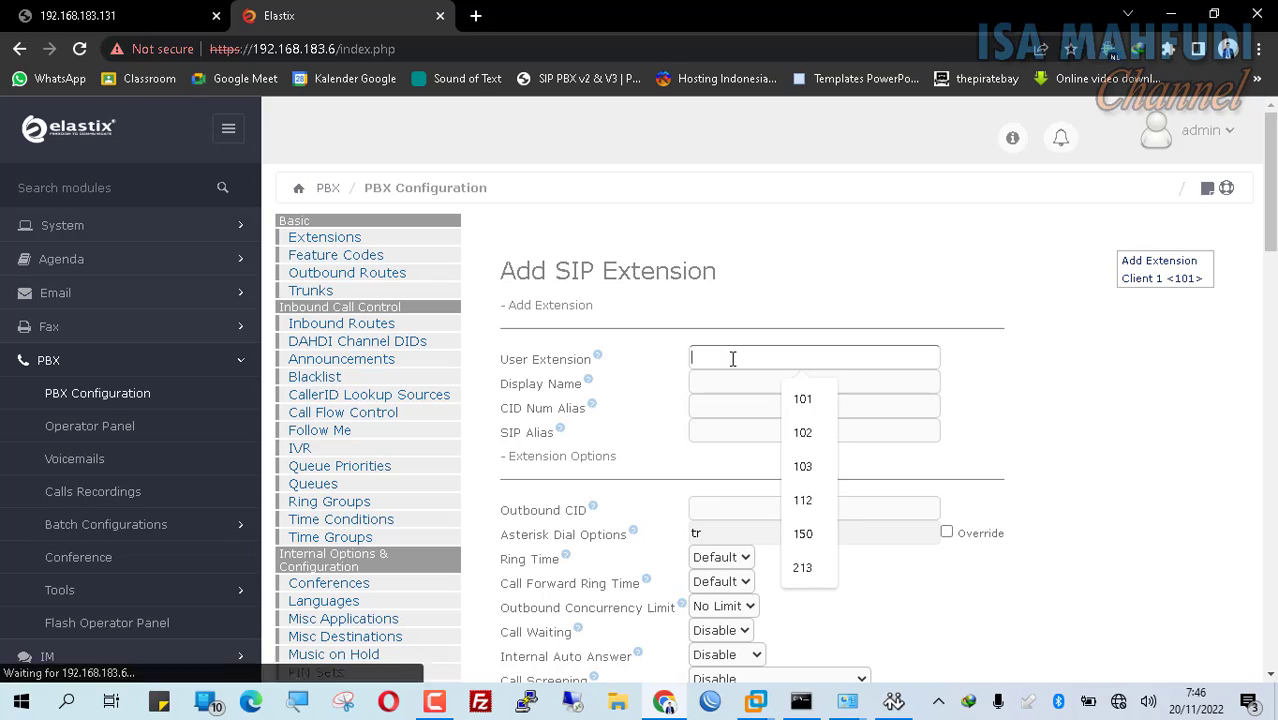
{"action": "type", "text": "102"}
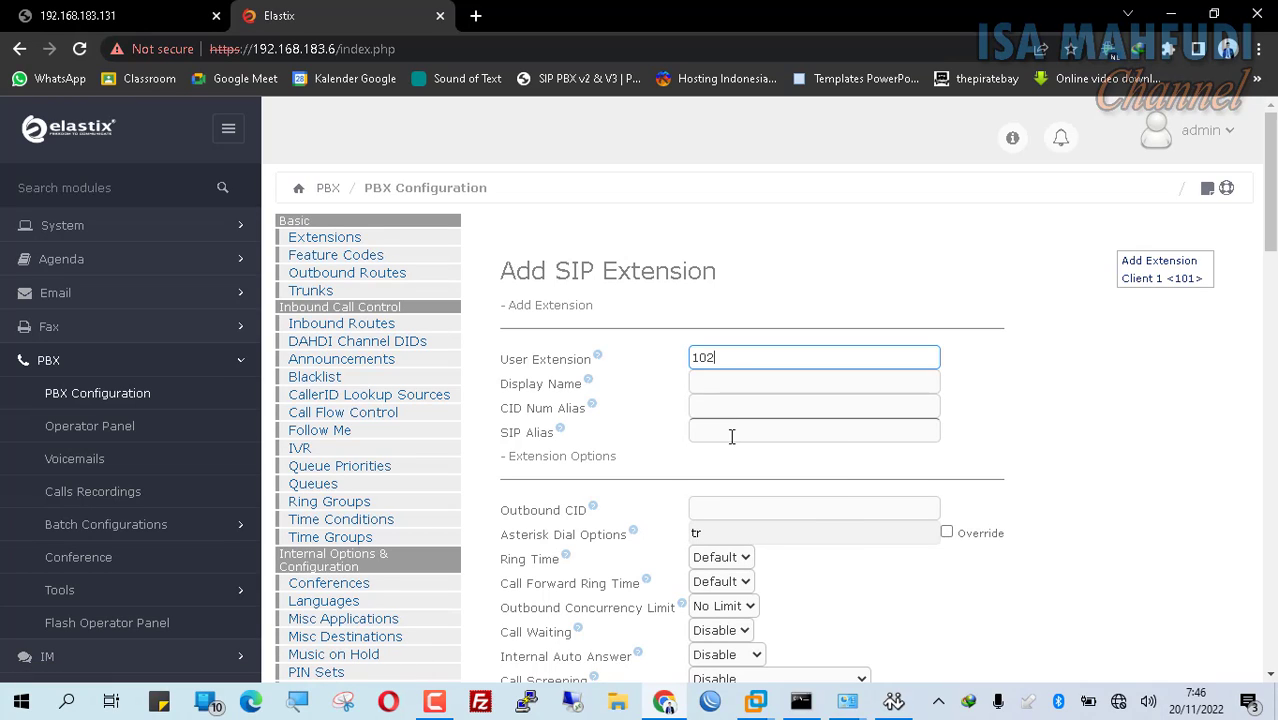
{"action": "left_click", "coordinate": [725, 391]}
{"action": "type", "text": "Clien"}
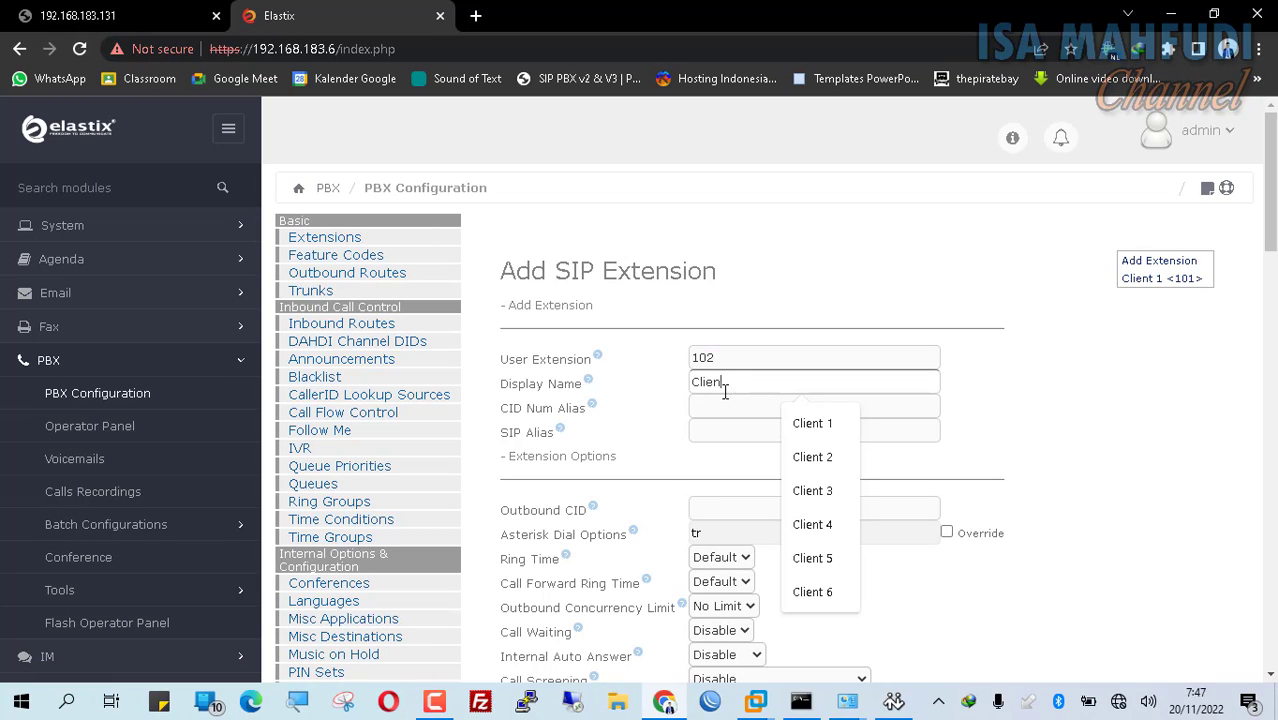
{"action": "type", "text": "t 2"}
{"action": "left_click", "coordinate": [716, 430]}
{"action": "type", "text": "10"}
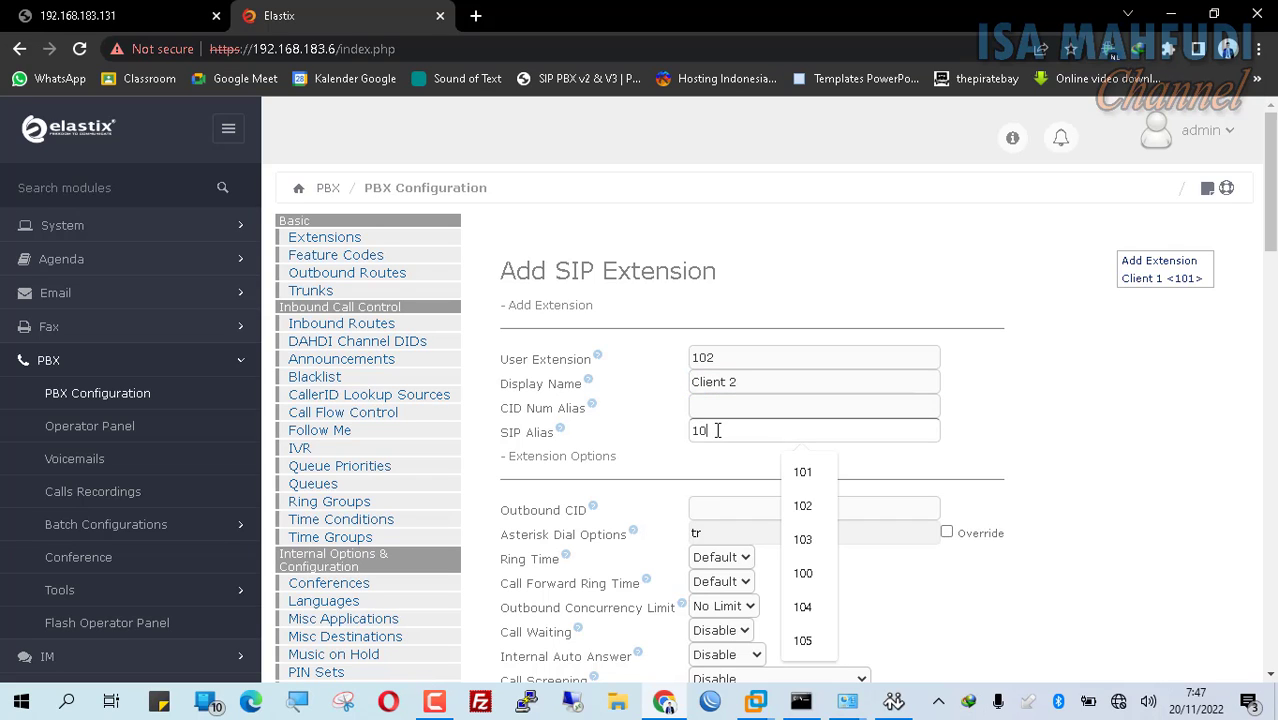
{"action": "type", "text": "2"}
Step: Replace the generated secret with the extension's own password and submit extension 102
{"action": "scroll", "coordinate": [711, 462], "scroll_direction": "down", "scroll_amount": 4}
{"action": "scroll", "coordinate": [856, 531], "scroll_direction": "down", "scroll_amount": 2}
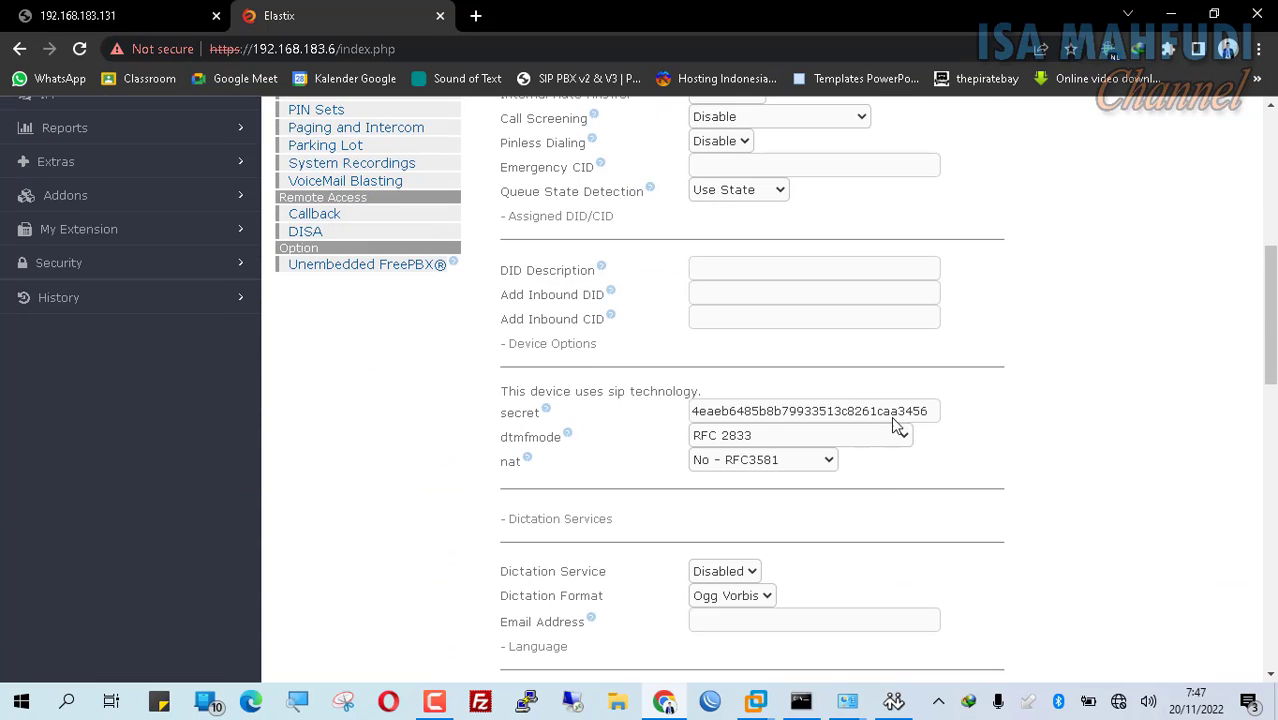
{"action": "left_click_drag", "start_coordinate": [930, 411], "coordinate": [517, 428]}
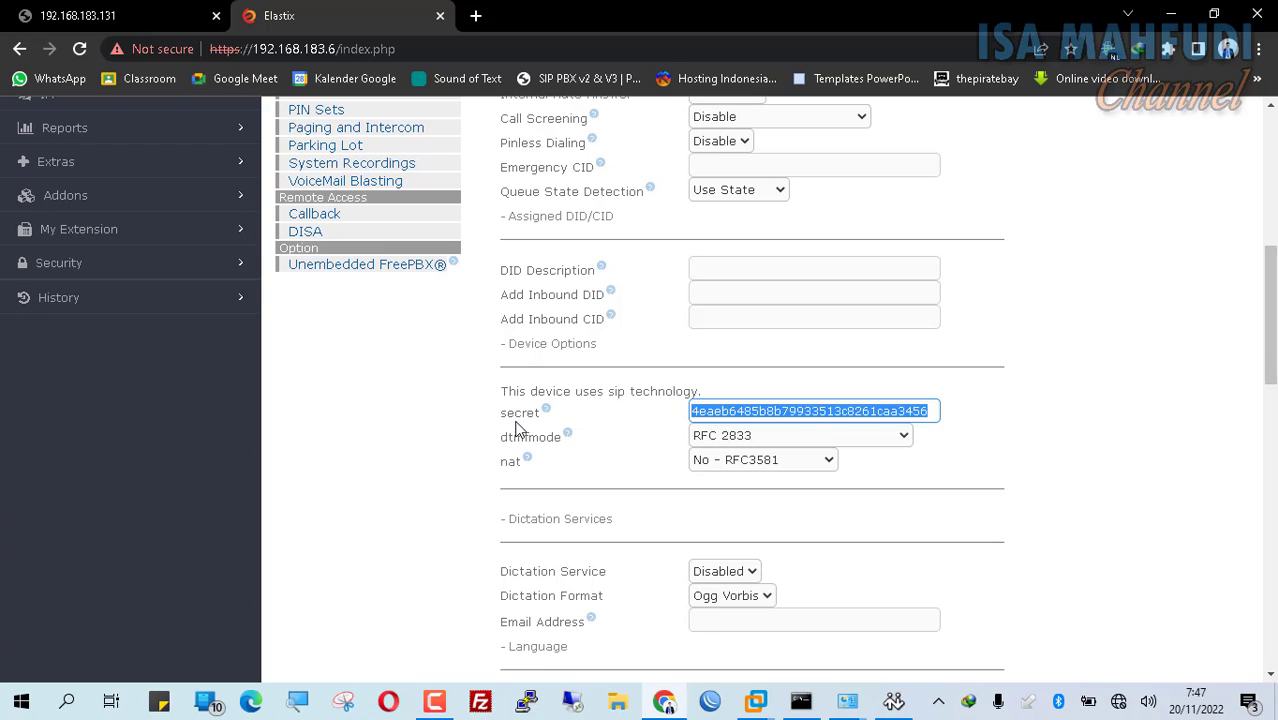
{"action": "type", "text": "c"}
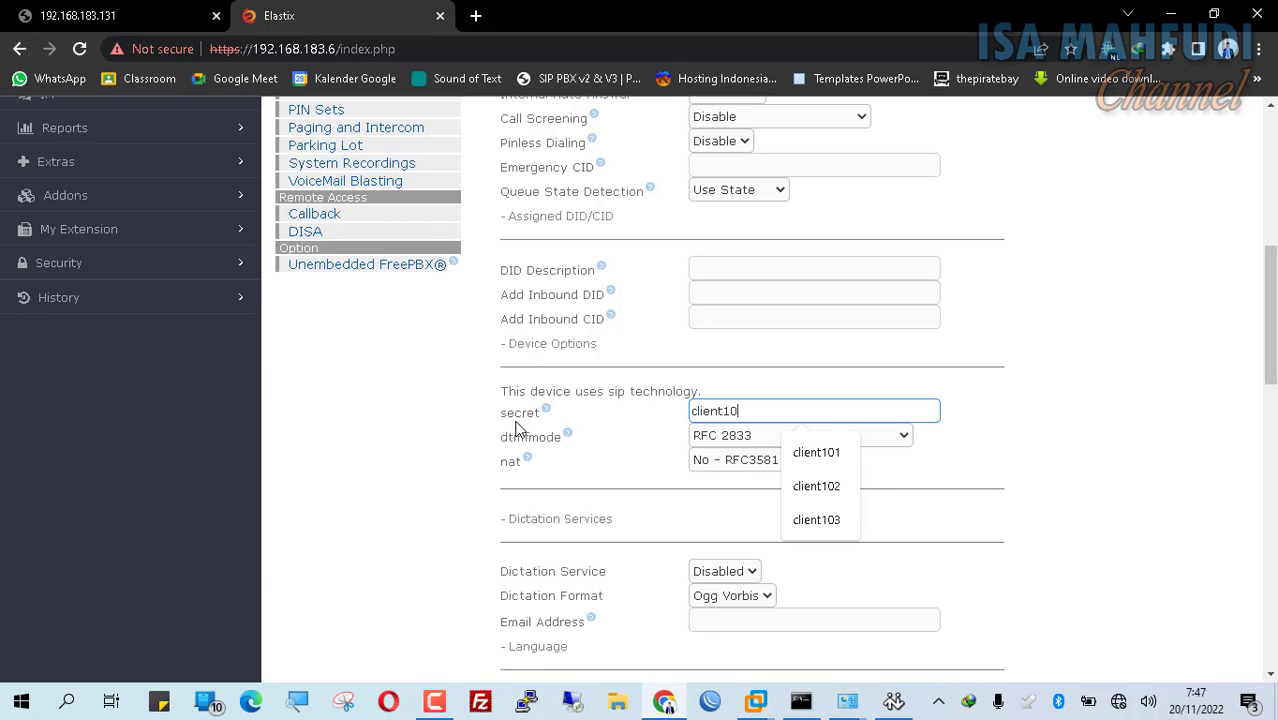
{"action": "type", "text": "lient102"}
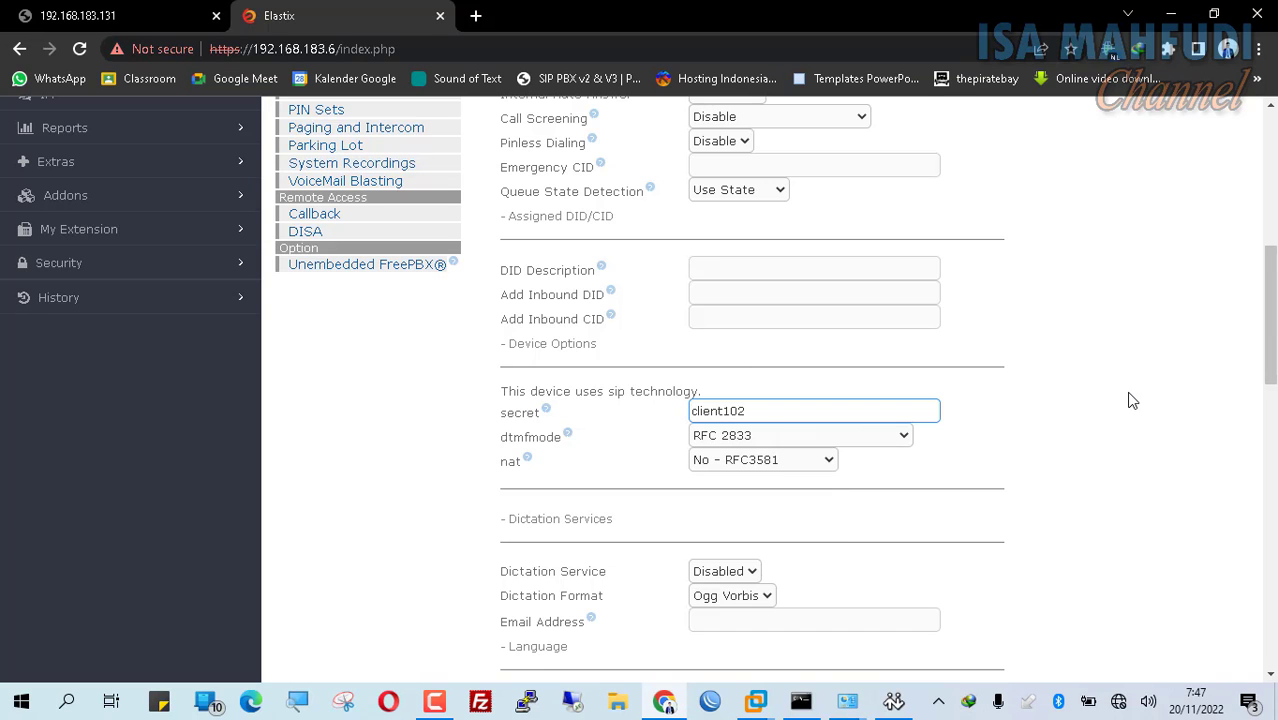
{"action": "scroll", "coordinate": [1130, 403], "scroll_direction": "down", "scroll_amount": 5}
{"action": "scroll", "coordinate": [1130, 403], "scroll_direction": "down", "scroll_amount": 5}
{"action": "left_click", "coordinate": [528, 497]}
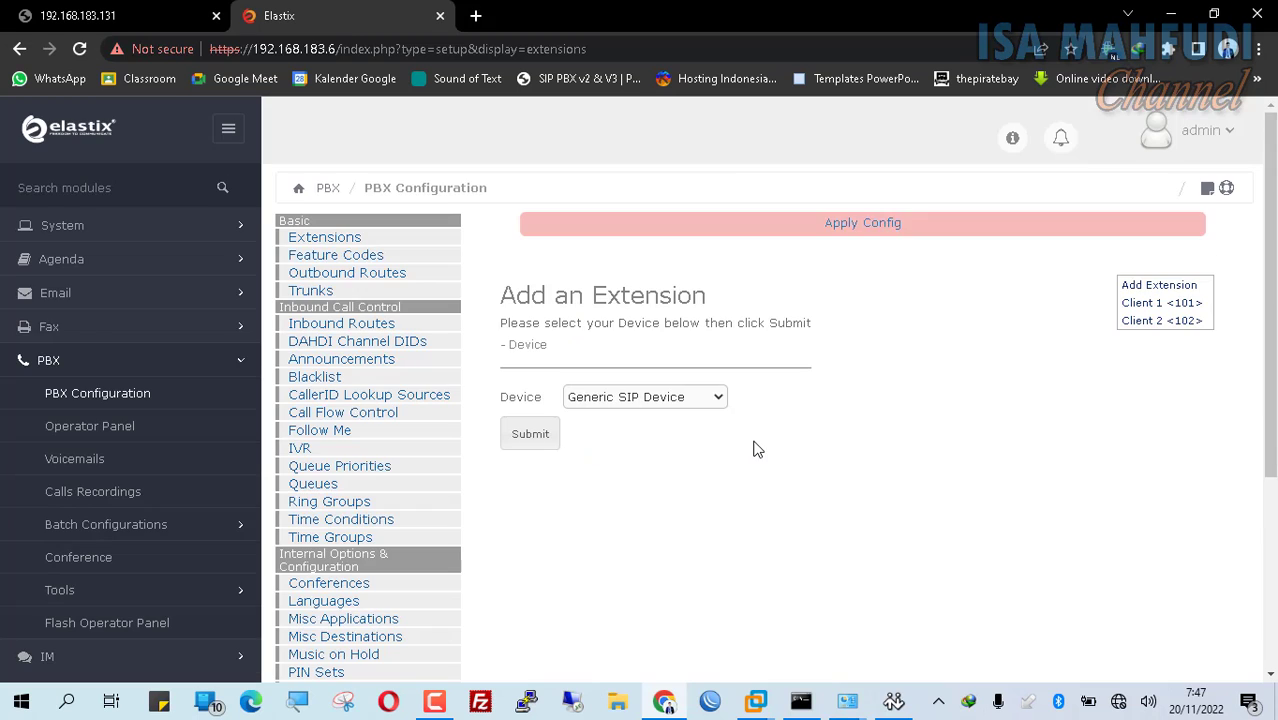
Step: Start a Generic SIP Device extension 103 with display name Client 3 and SIP alias 102
{"action": "left_click", "coordinate": [548, 450]}
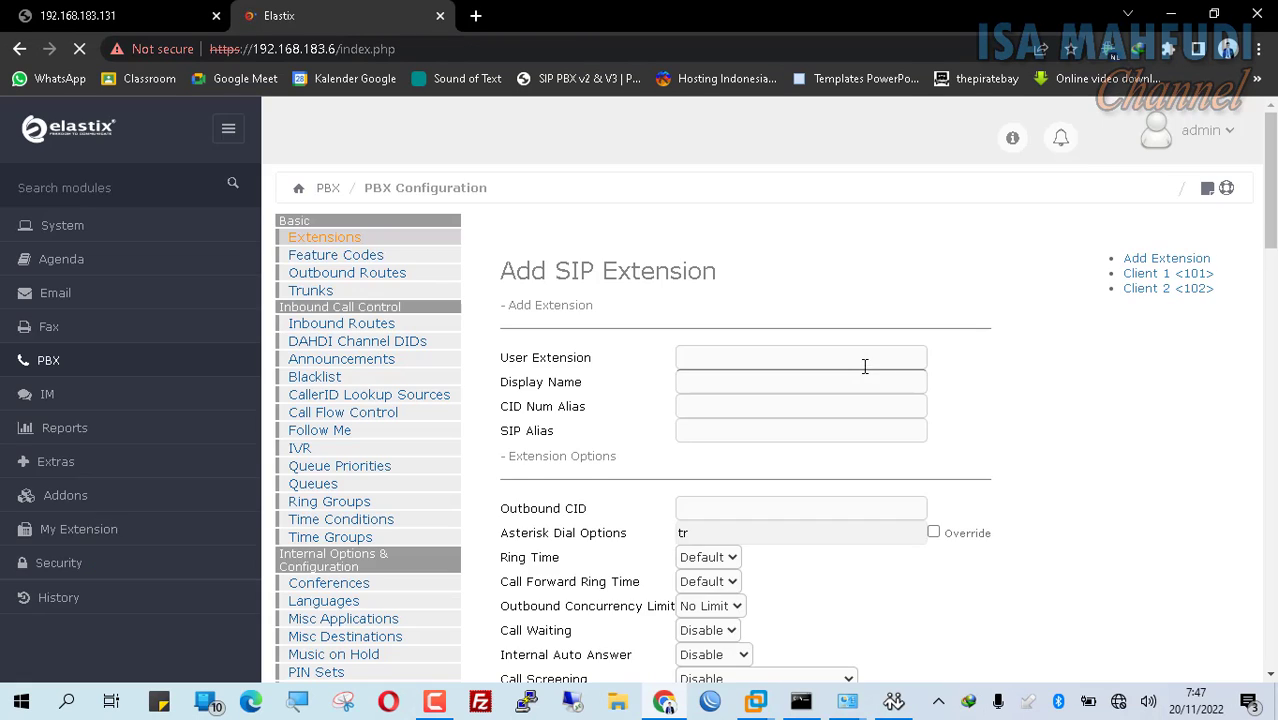
{"action": "left_click", "coordinate": [736, 375]}
{"action": "type", "text": "103"}
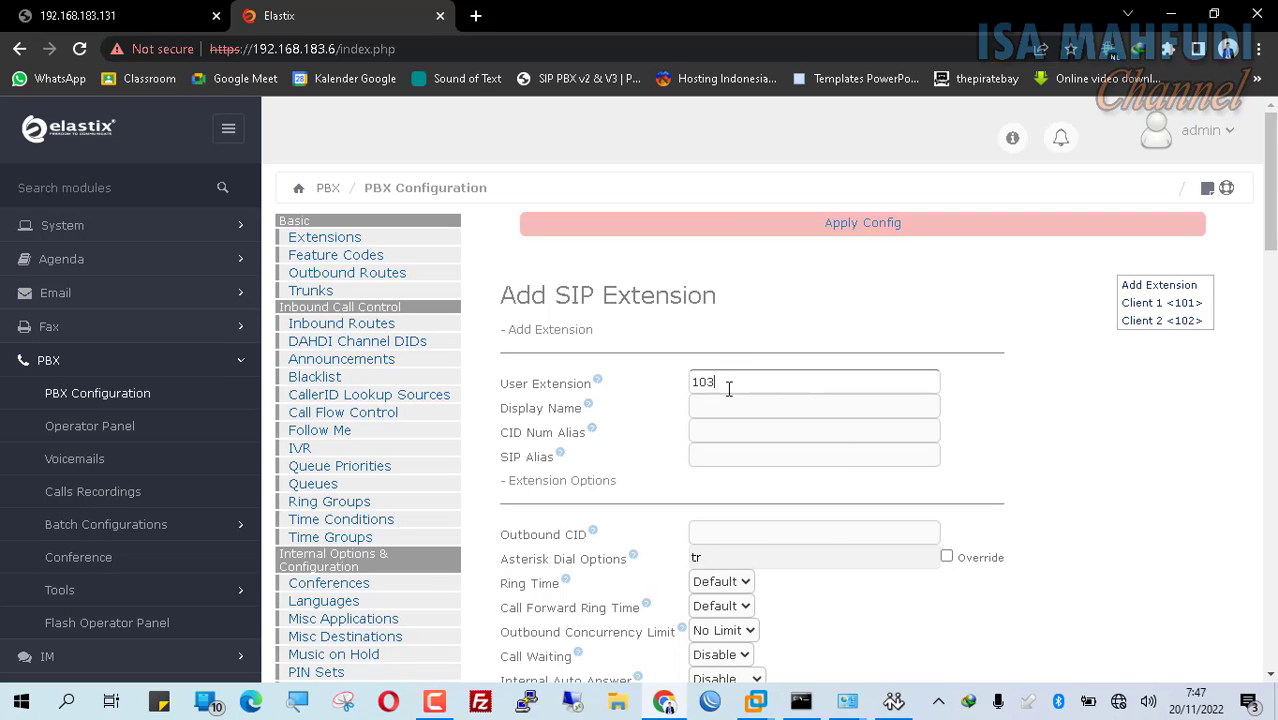
{"action": "key", "text": "Tab"}
{"action": "type", "text": "Client 3"}
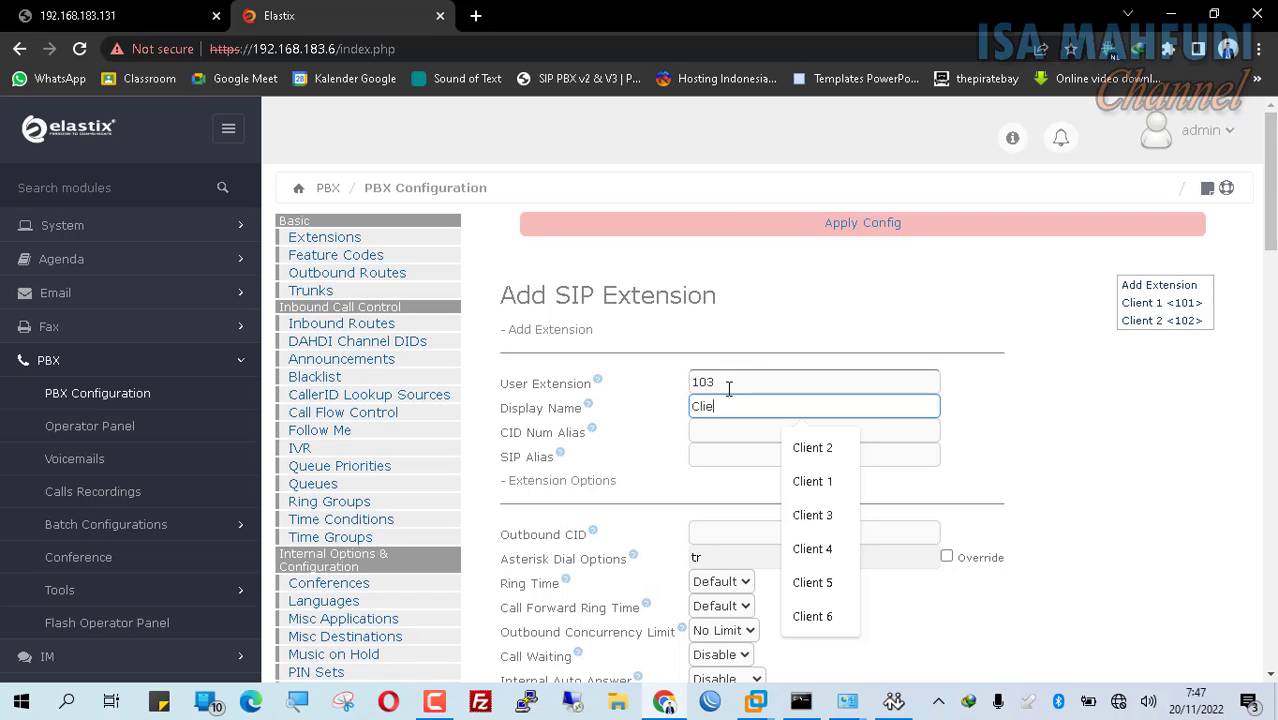
{"action": "key", "text": "Tab"}
{"action": "key", "text": "Tab"}
{"action": "type", "text": "102"}
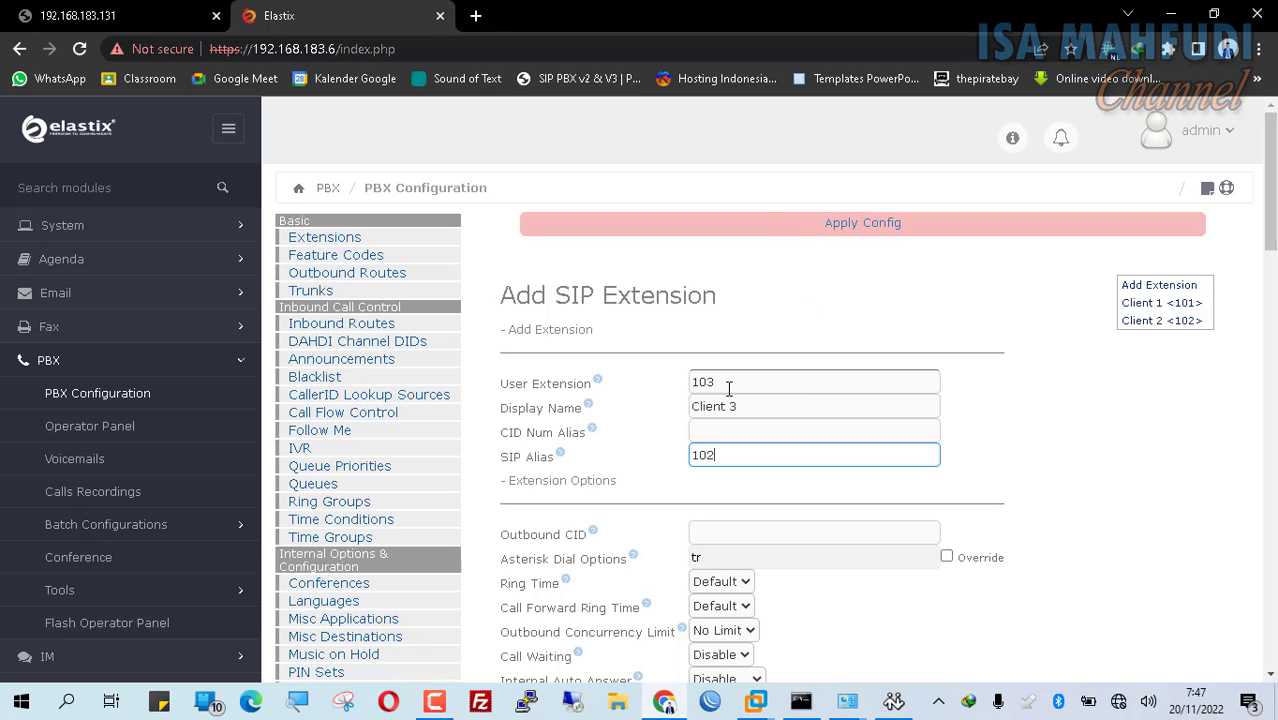
Step: Replace the generated secret with its own password, submit extension 103, and apply the configuration
{"action": "scroll", "coordinate": [729, 388], "scroll_direction": "down", "scroll_amount": 6}
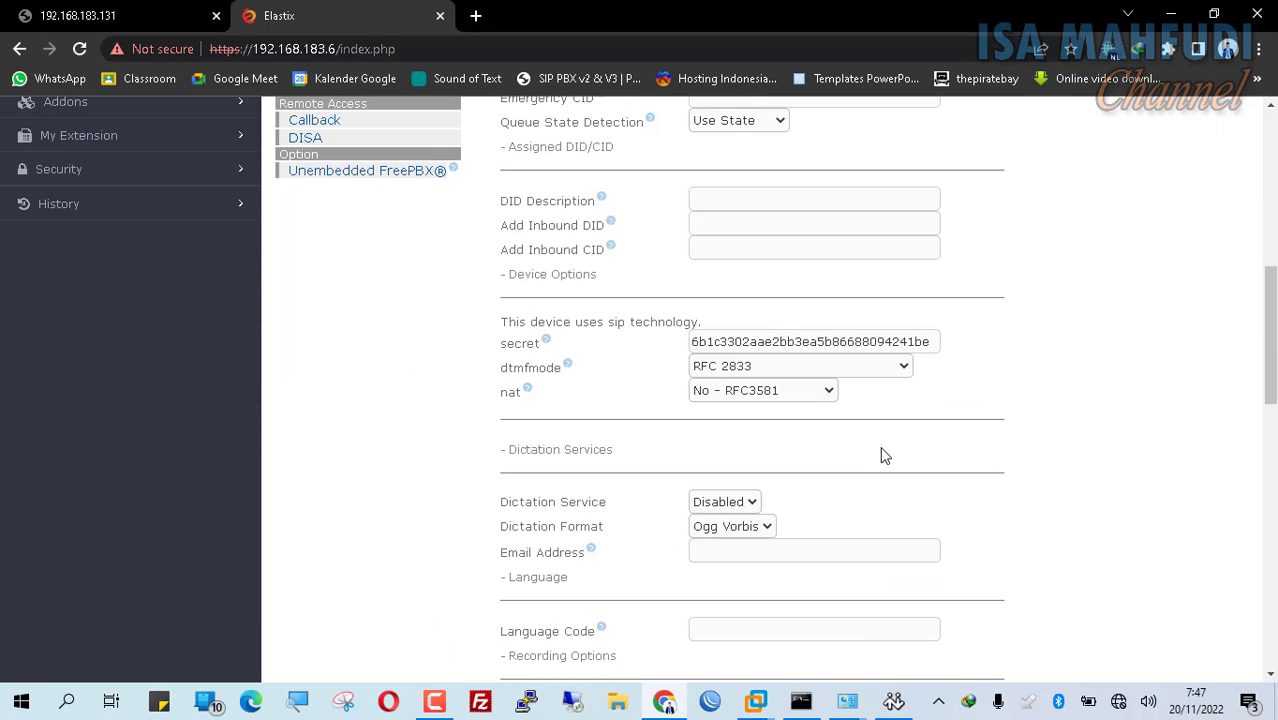
{"action": "left_click", "coordinate": [866, 346]}
{"action": "key", "text": "ctrl+a"}
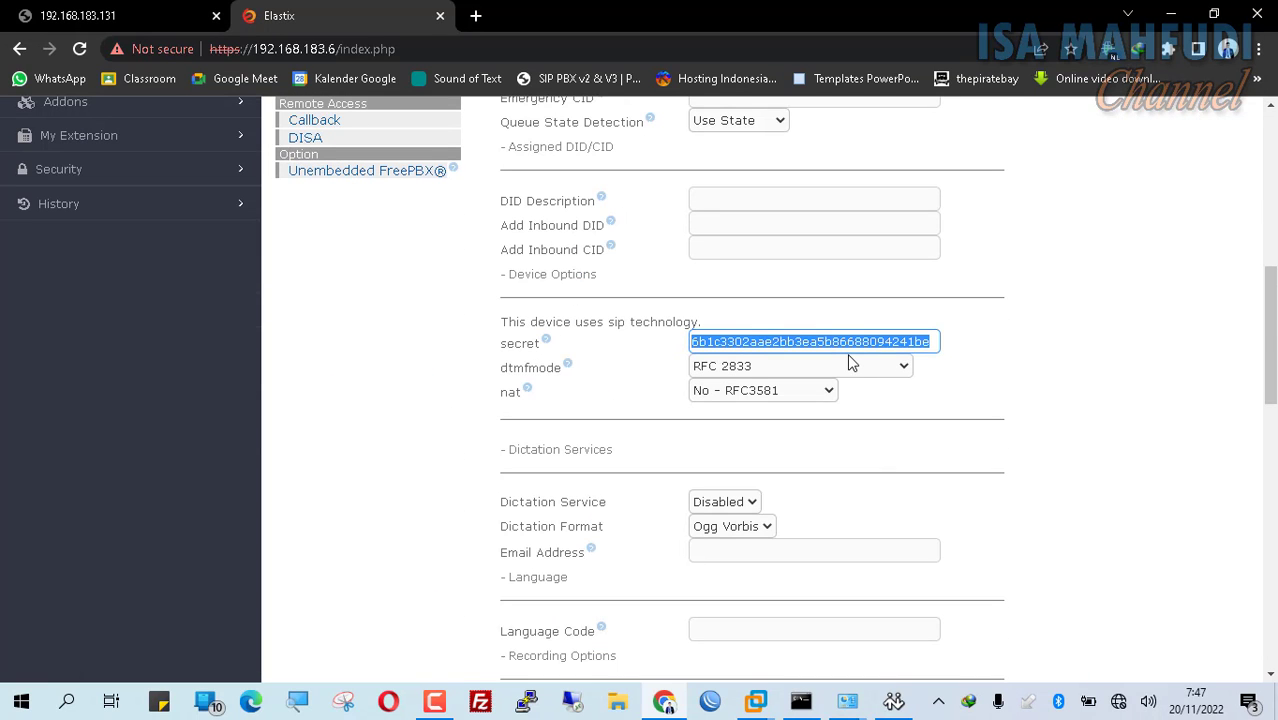
{"action": "type", "text": "client10"}
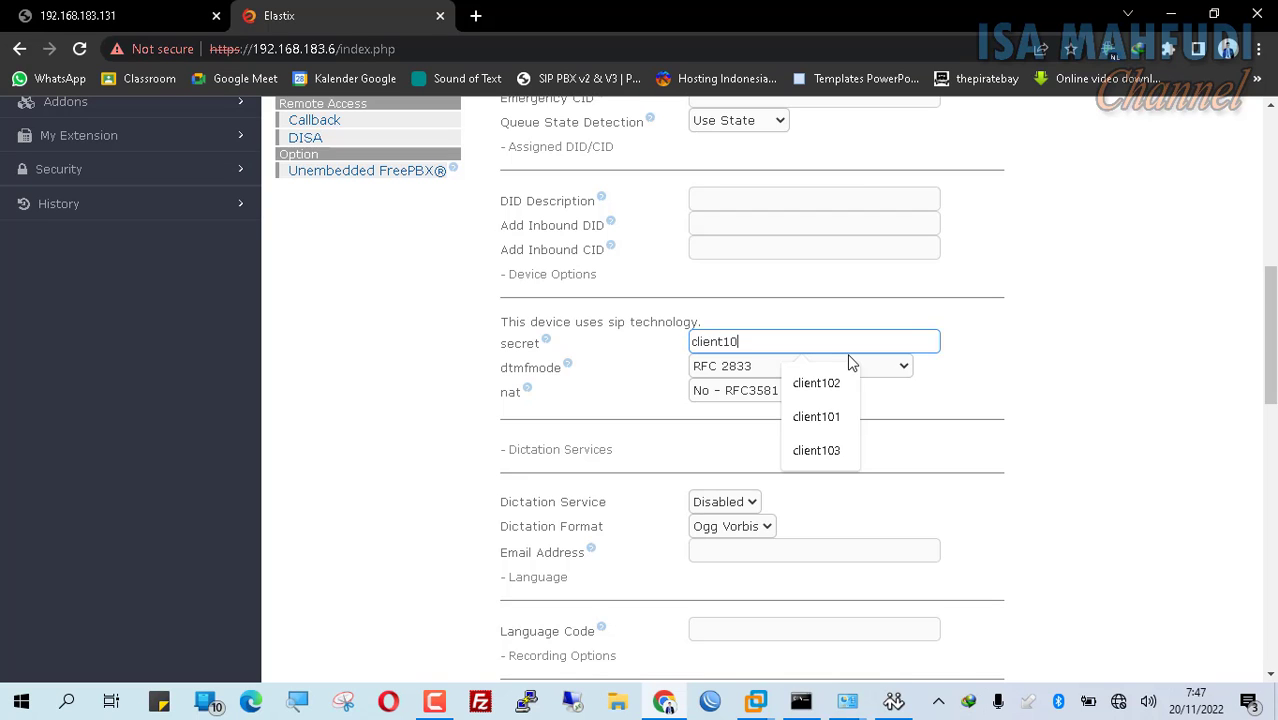
{"action": "type", "text": "3"}
{"action": "scroll", "coordinate": [745, 360], "scroll_direction": "down", "scroll_amount": 15}
{"action": "left_click", "coordinate": [546, 496]}
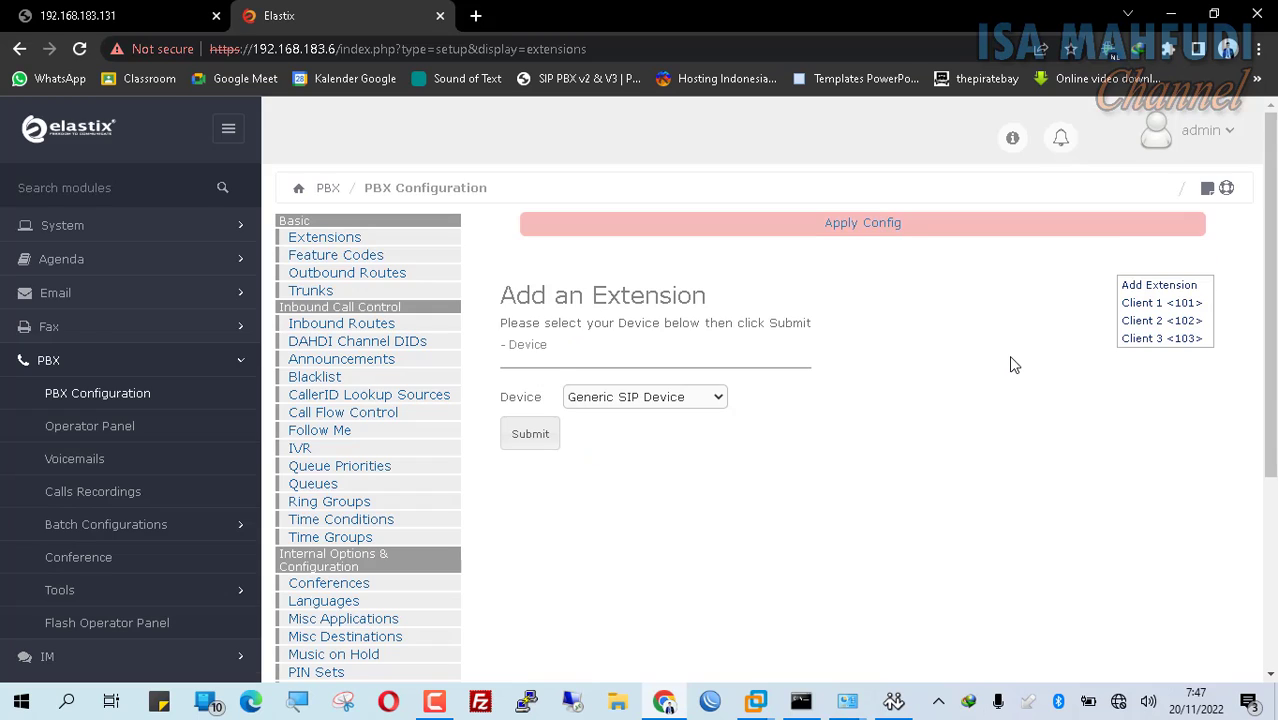
{"action": "left_click", "coordinate": [863, 223]}
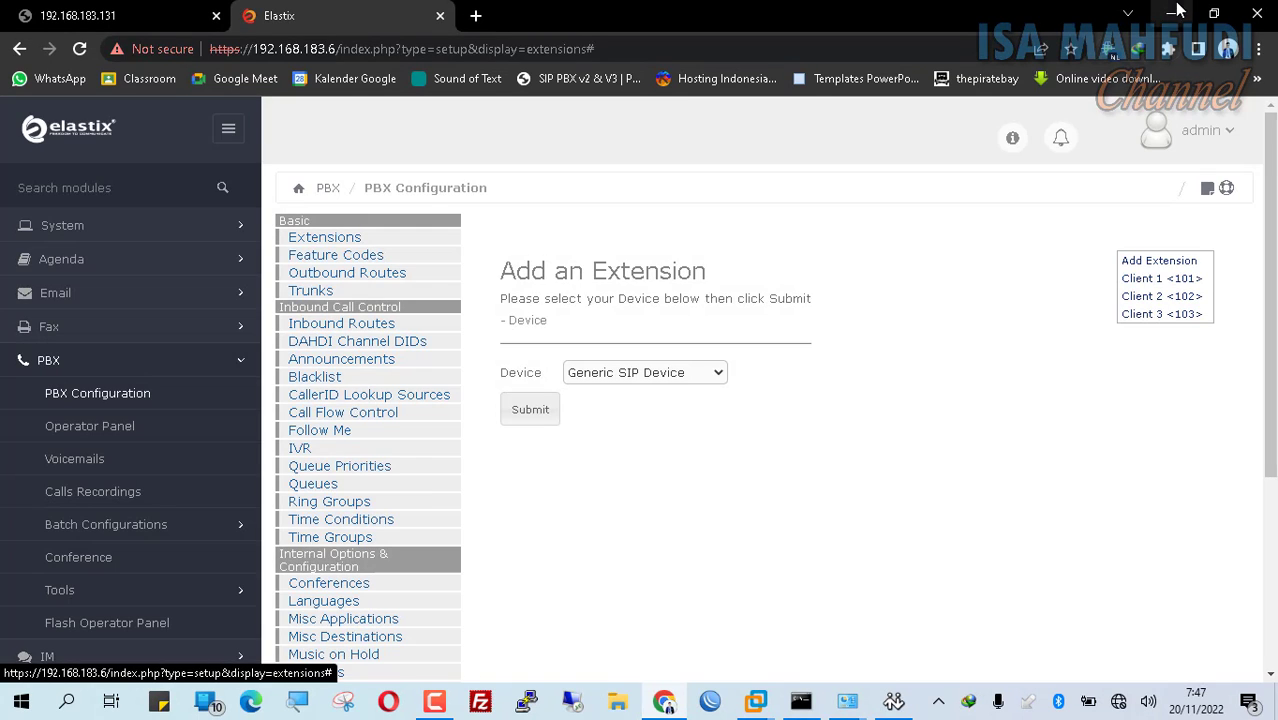
Step: Launch 3CXPhone and delete the existing Client 3 SIP account
{"action": "left_click", "coordinate": [1177, 10]}
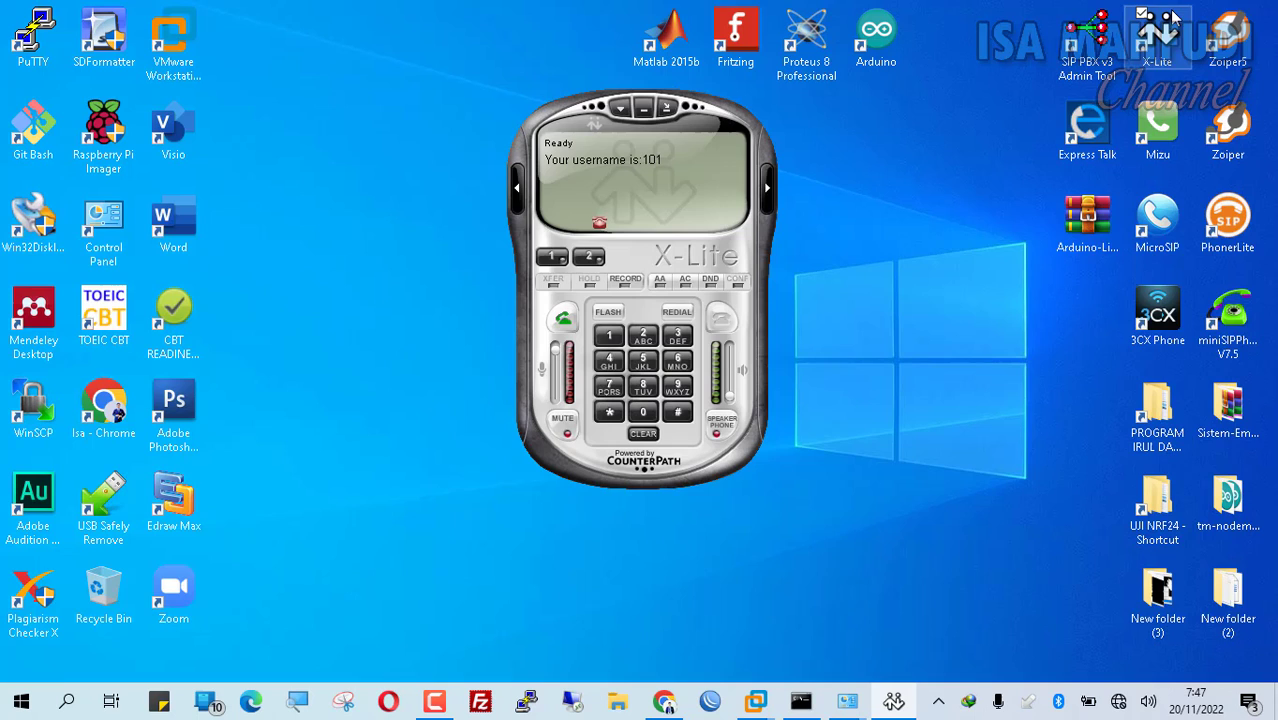
{"action": "double_click", "coordinate": [1158, 315]}
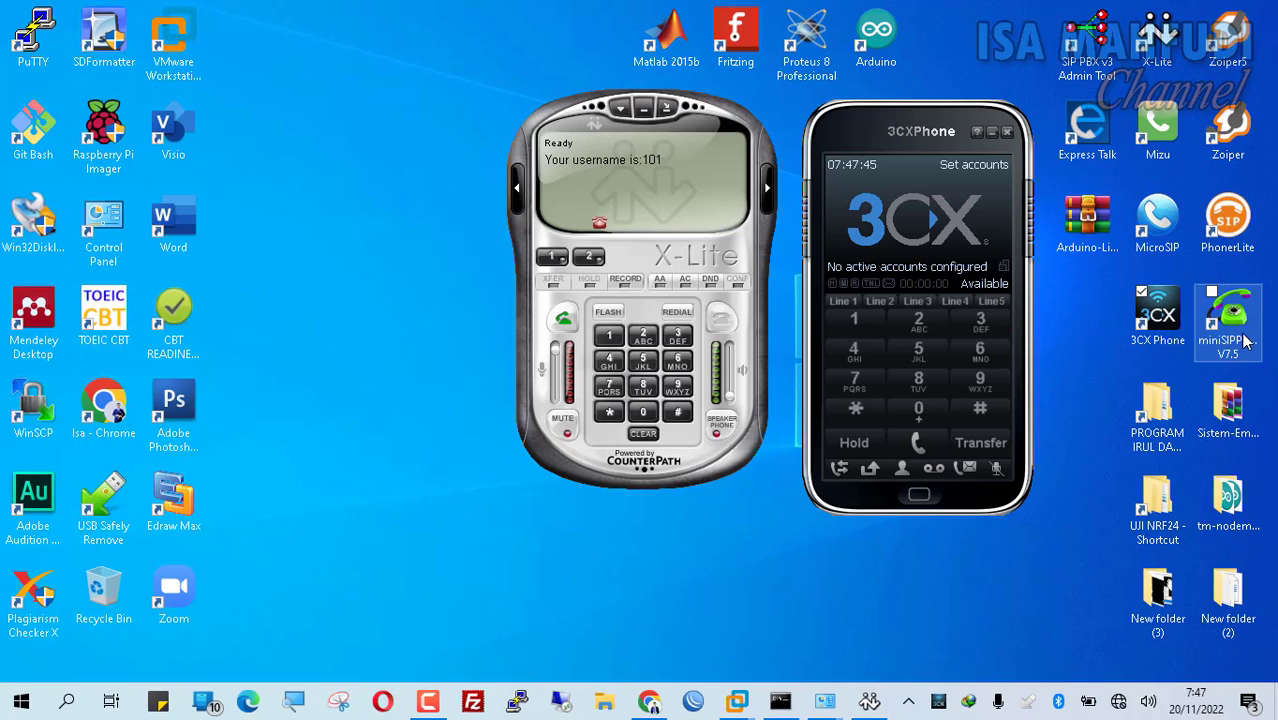
{"action": "left_click", "coordinate": [972, 213]}
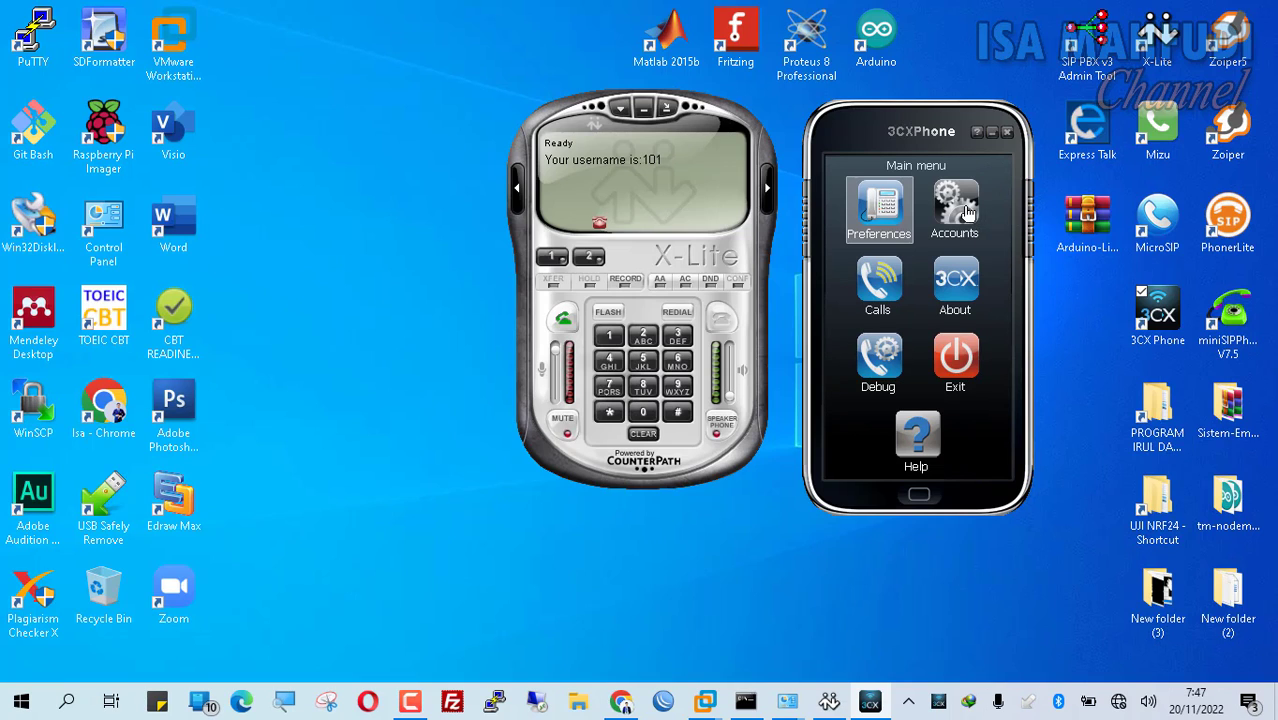
{"action": "left_click", "coordinate": [960, 208]}
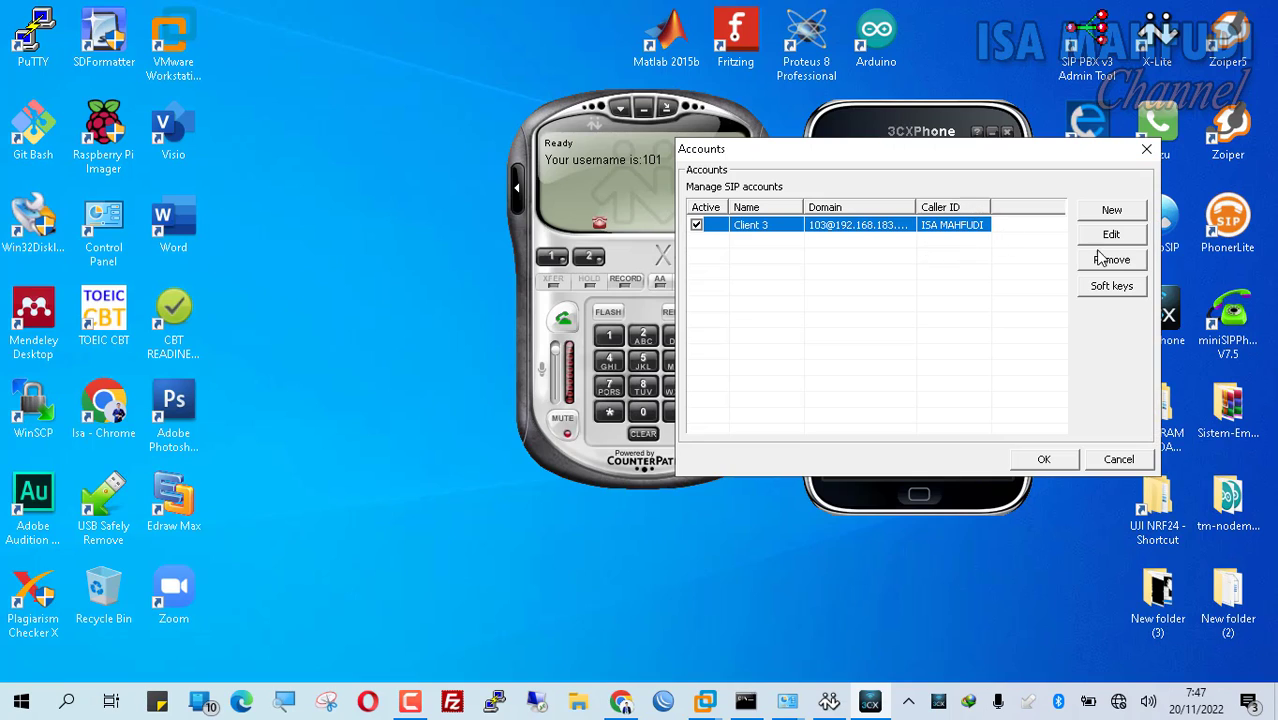
{"action": "left_click", "coordinate": [1125, 262]}
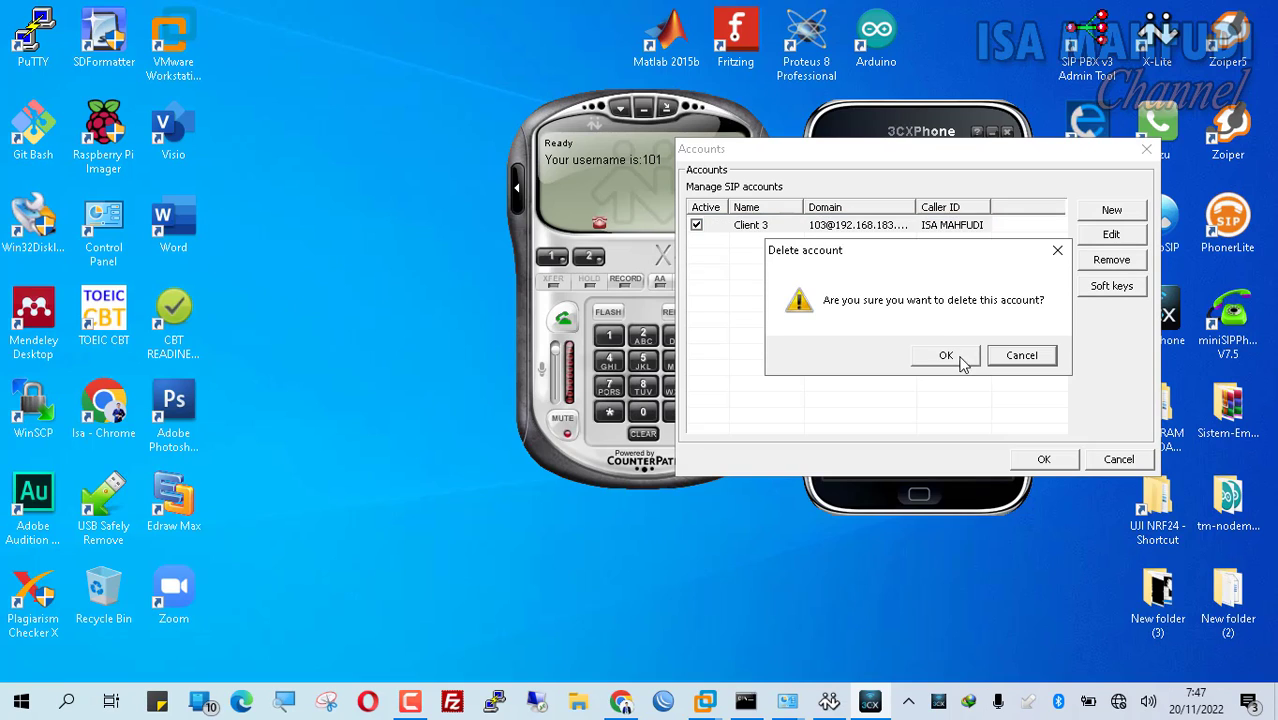
{"action": "left_click", "coordinate": [960, 357]}
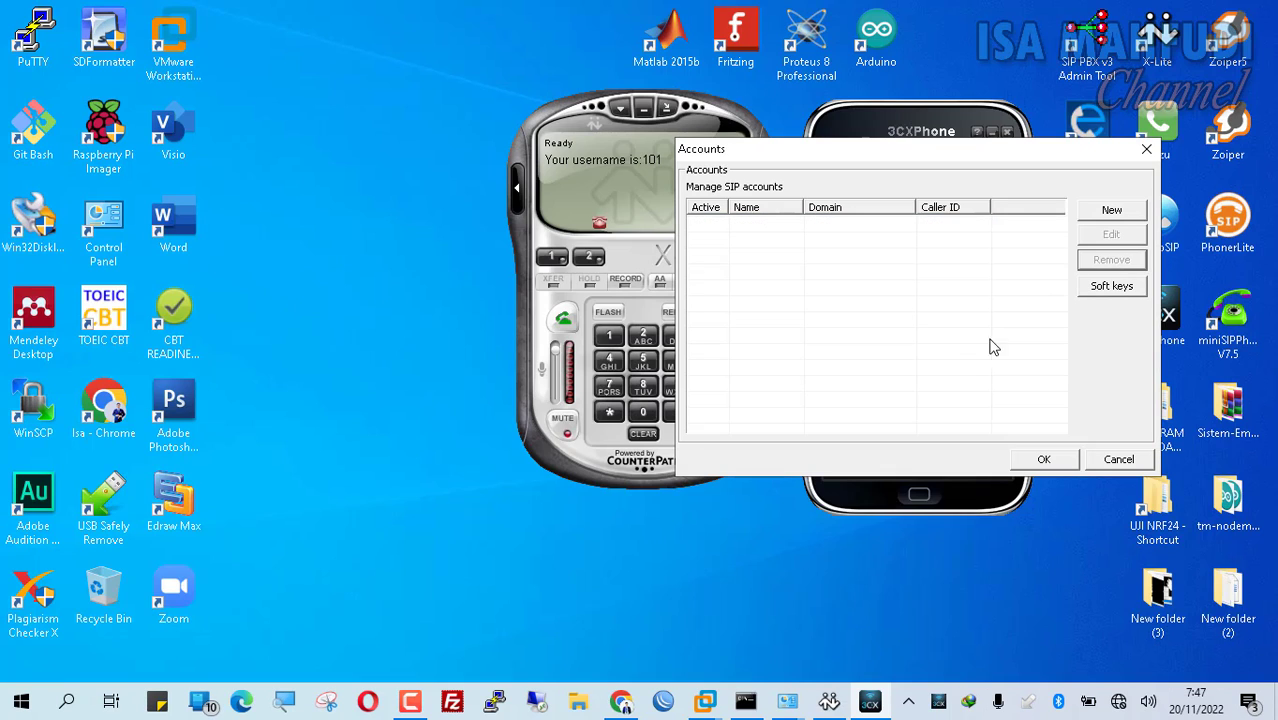
Step: Create a new 3CXPhone account named Client 2, moving to the extension field
{"action": "left_click", "coordinate": [1114, 211]}
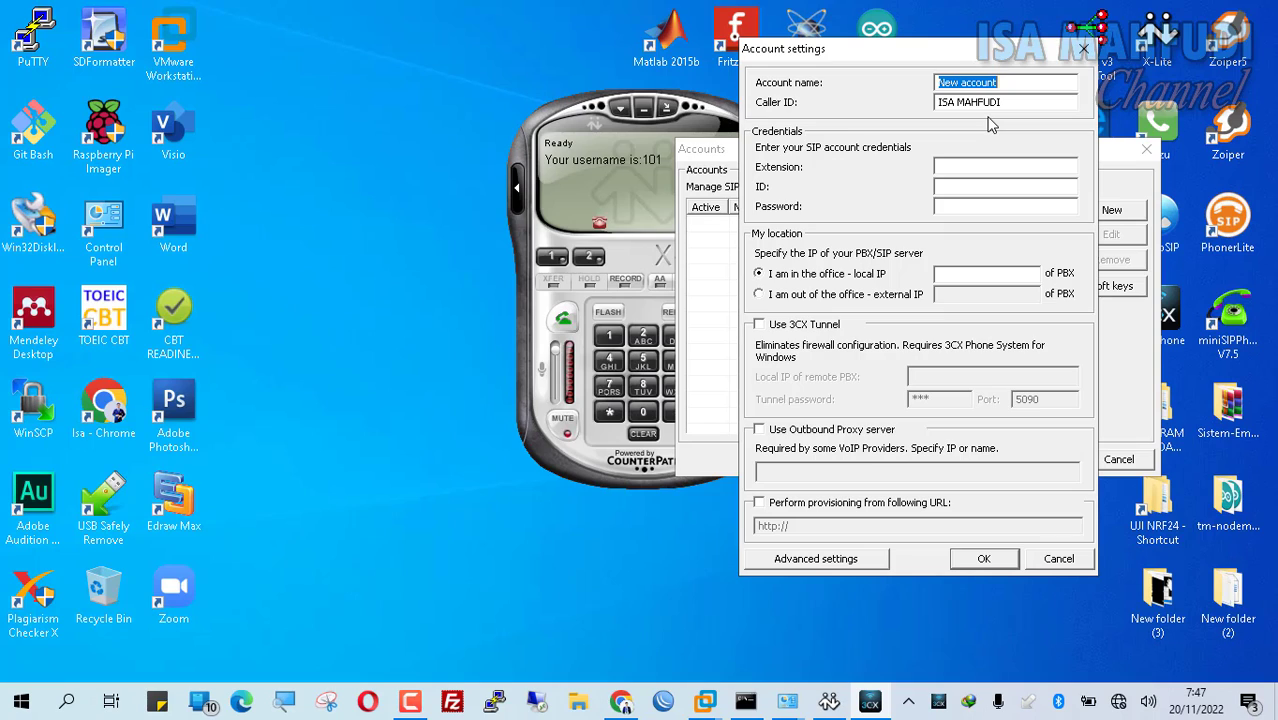
{"action": "type", "text": "Client 2"}
{"action": "key", "text": "Tab"}
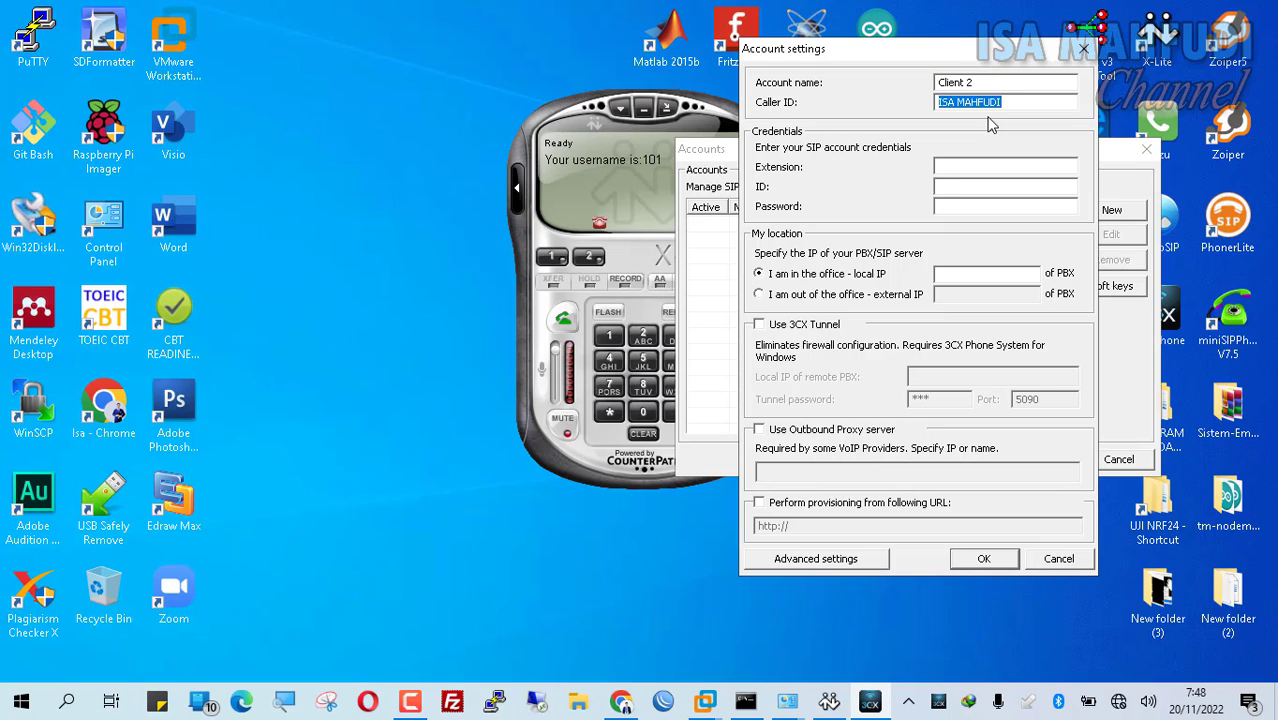
{"action": "key", "text": "Tab"}
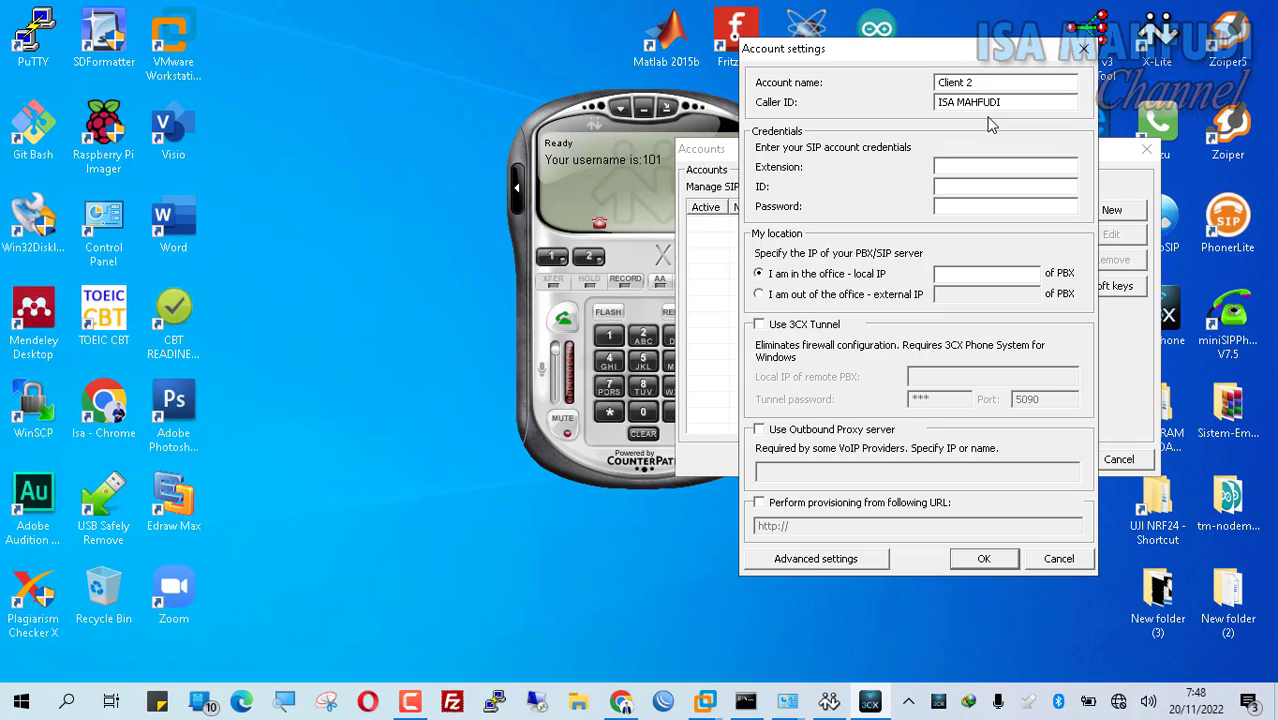
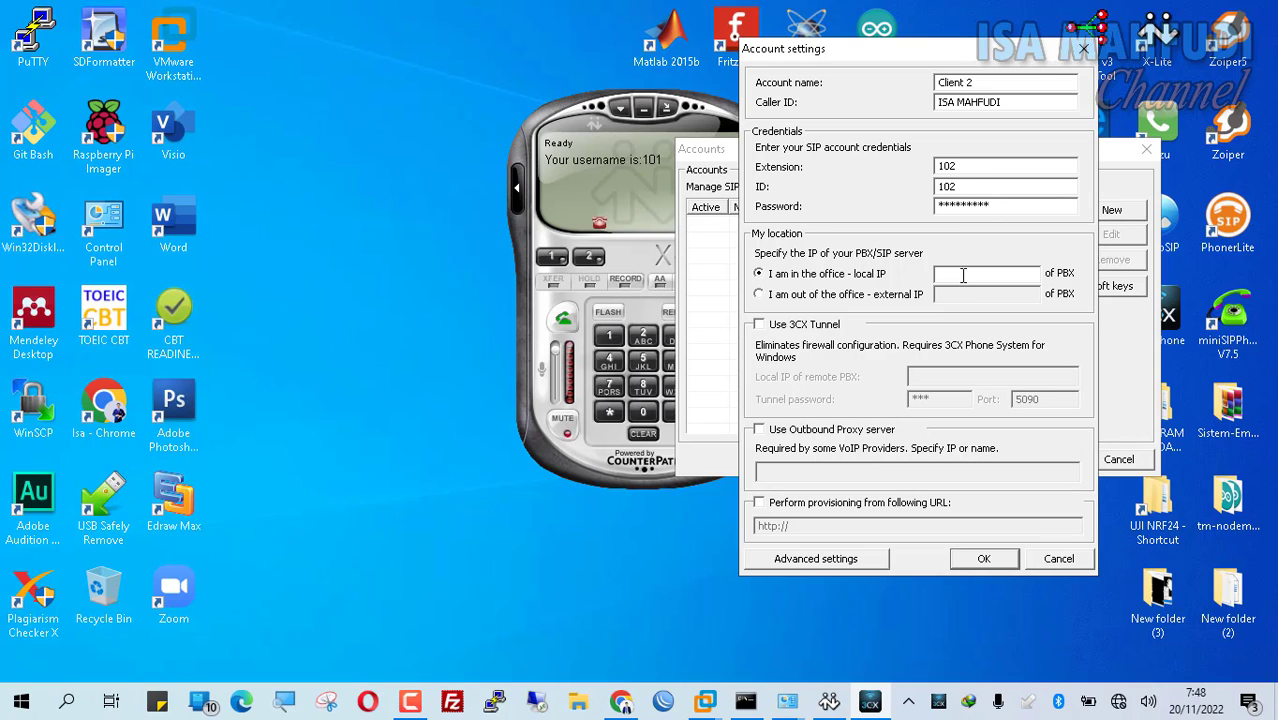
Step: Set the Client 2 account's local PBX IP to 192.168.183.6 and save the account
{"action": "type", "text": ".168.183.6"}
{"action": "left_click", "coordinate": [983, 558]}
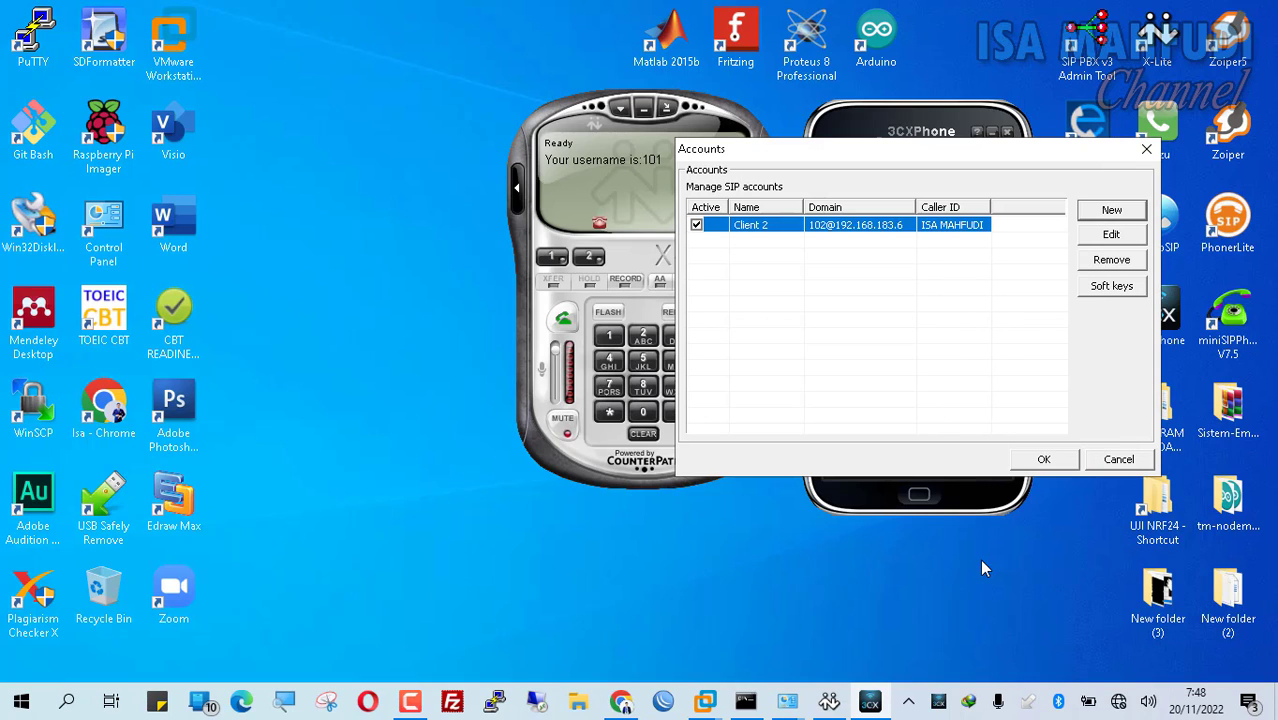
{"action": "left_click", "coordinate": [1047, 459]}
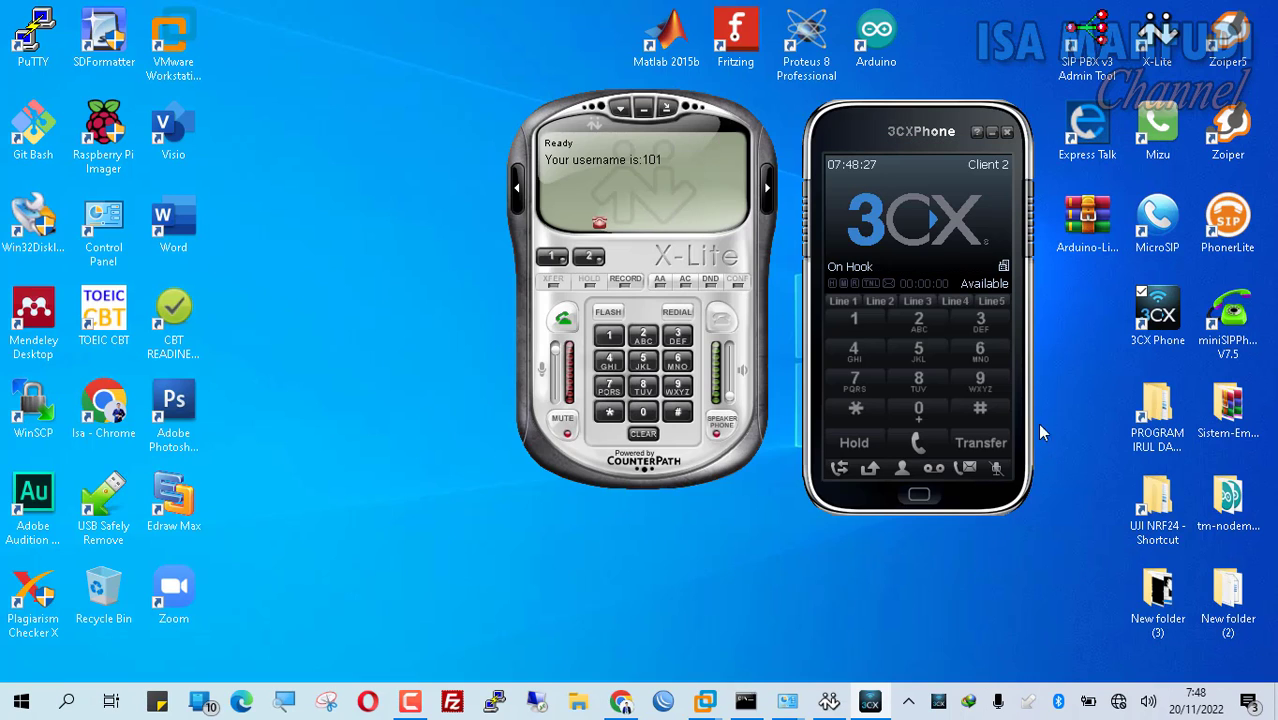
Step: Call extension 101 from 3CX Phone, answer it in X-Lite, and hang up
{"action": "left_click", "coordinate": [855, 320]}
{"action": "left_click", "coordinate": [917, 410]}
{"action": "left_click", "coordinate": [855, 320]}
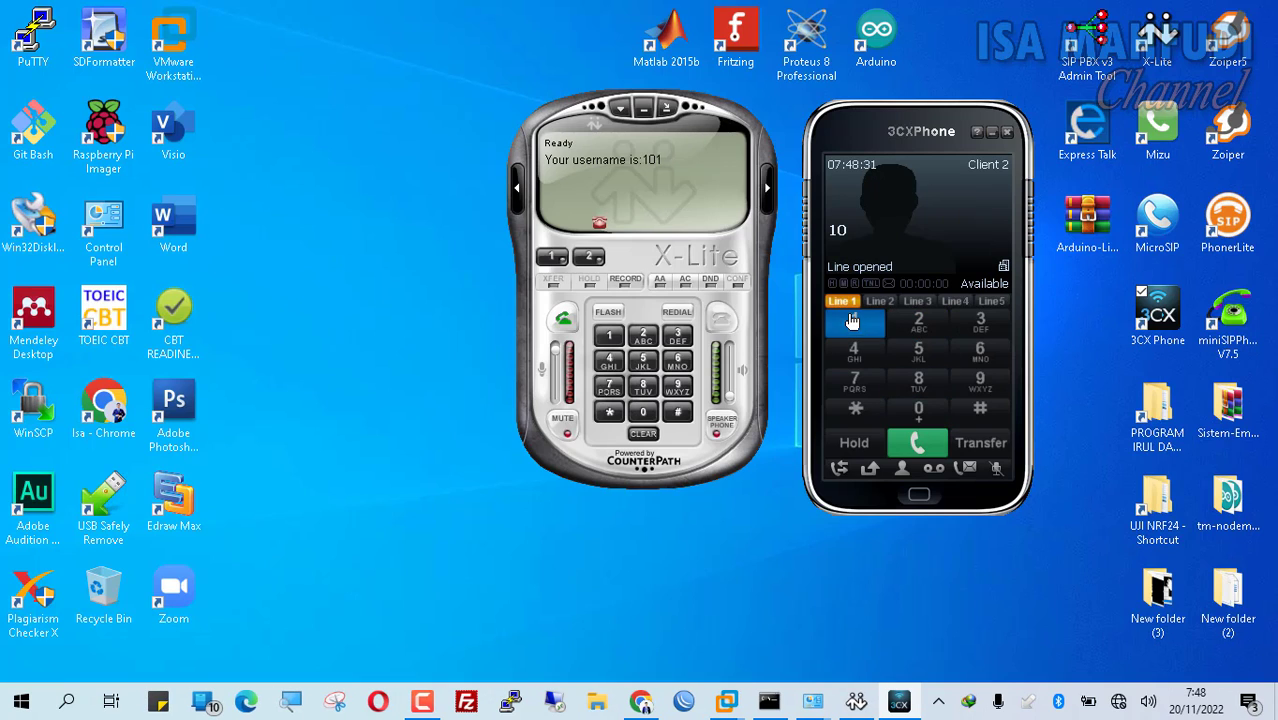
{"action": "left_click", "coordinate": [917, 442]}
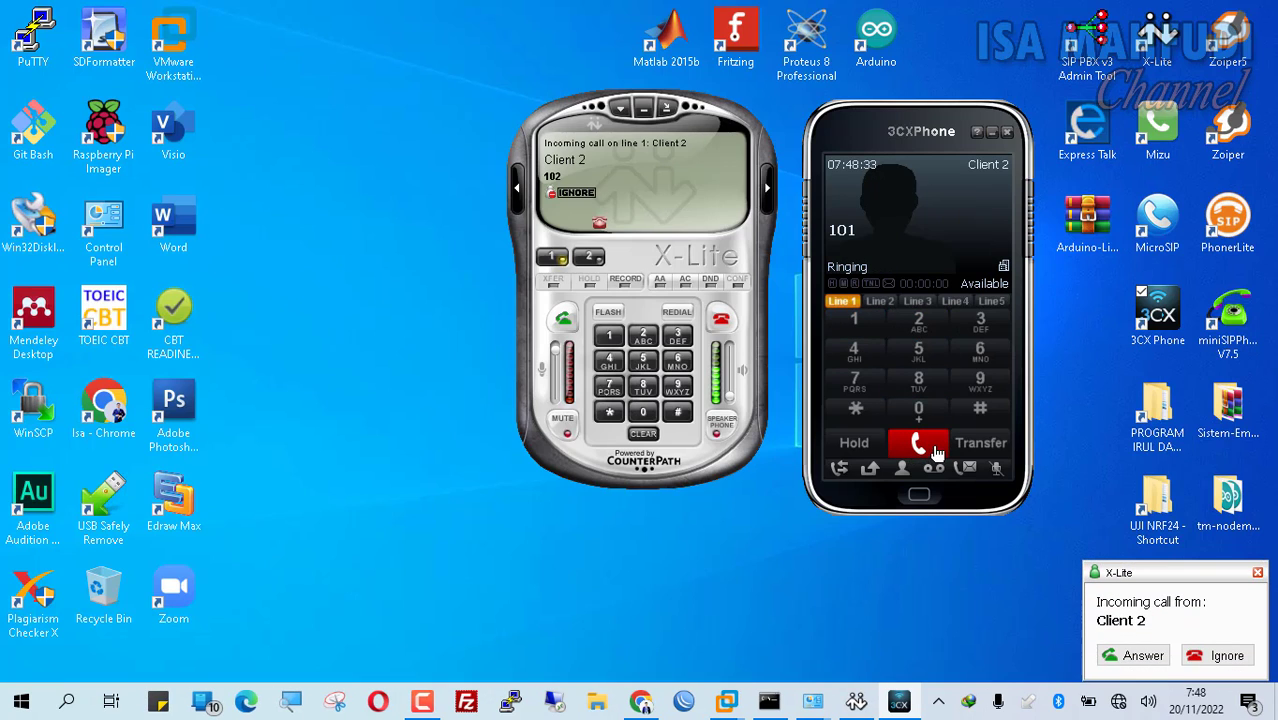
{"action": "left_click", "coordinate": [562, 318]}
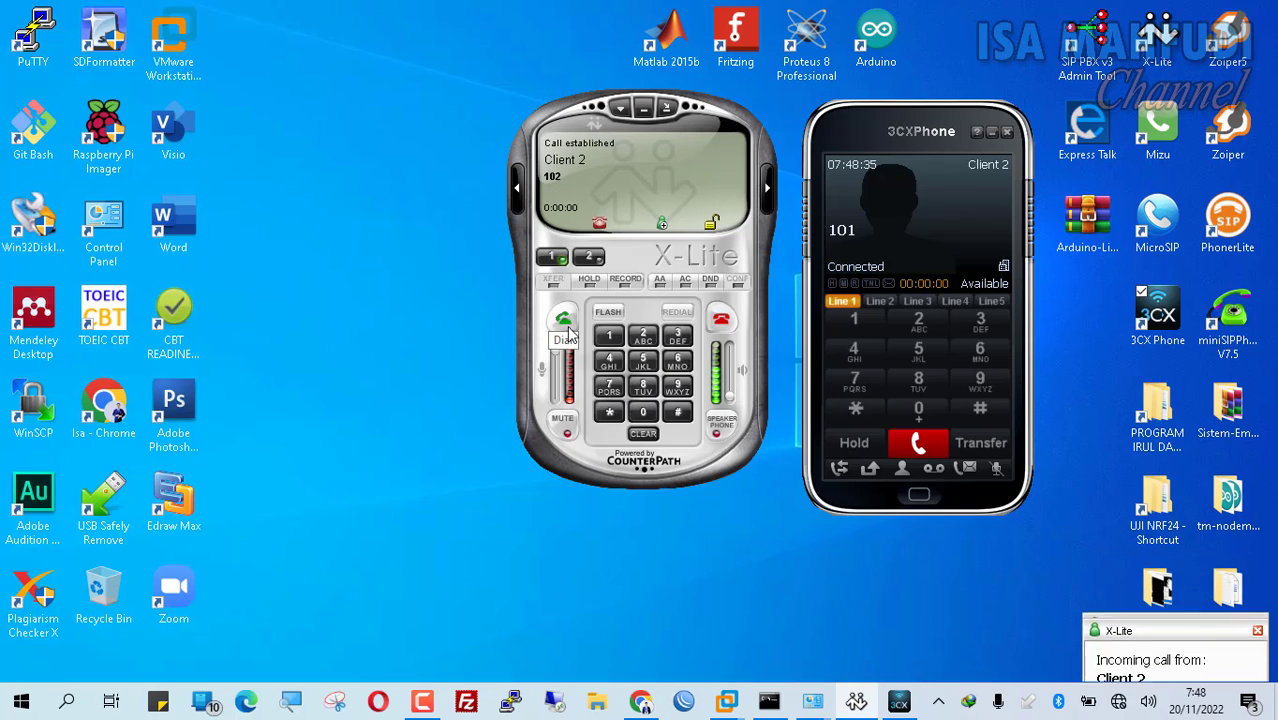
{"action": "left_click", "coordinate": [722, 320]}
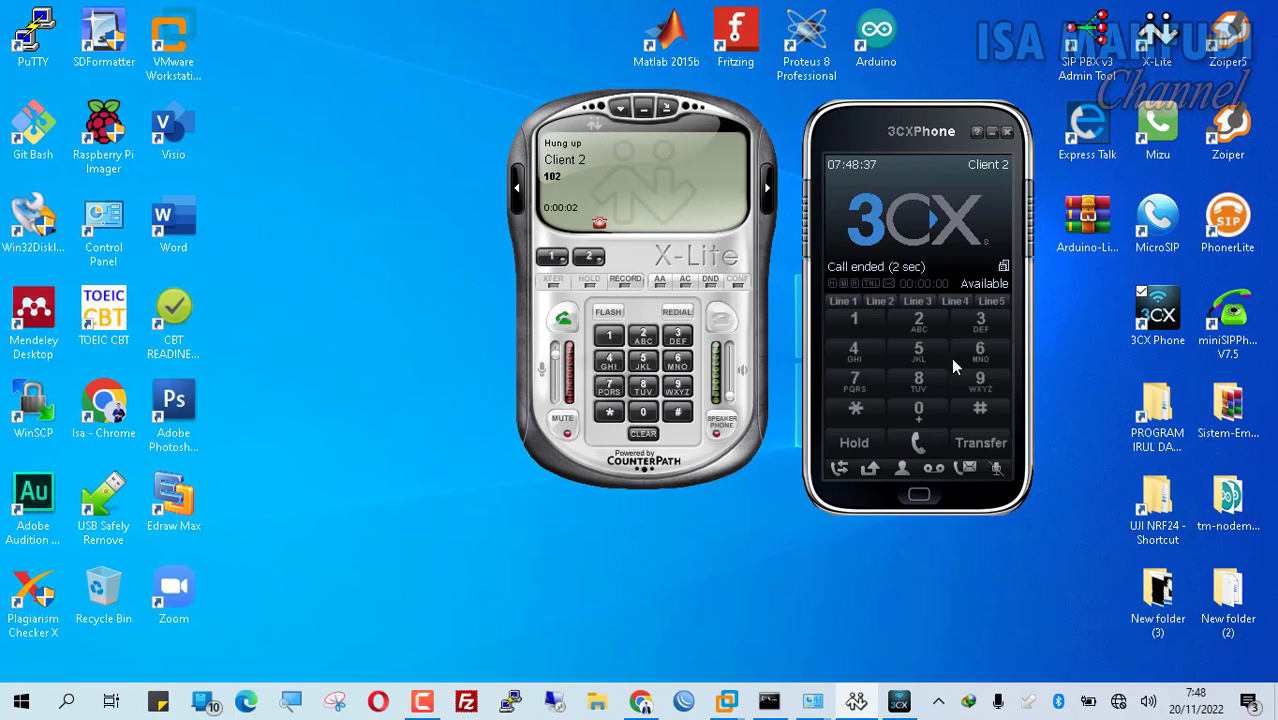
Step: Call extension 102 from X-Lite, answer it in 3CX Phone, and end the call
{"action": "left_click", "coordinate": [609, 335]}
{"action": "left_click", "coordinate": [643, 412]}
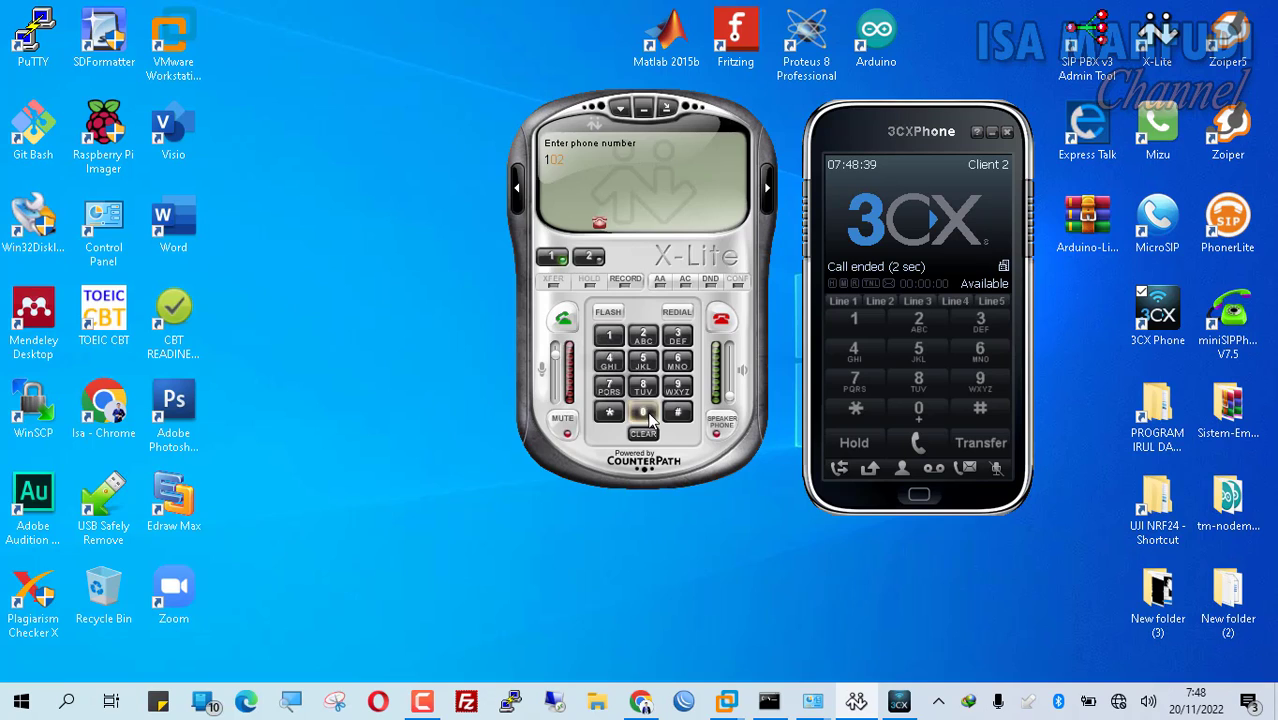
{"action": "left_click", "coordinate": [650, 340]}
{"action": "left_click", "coordinate": [563, 319]}
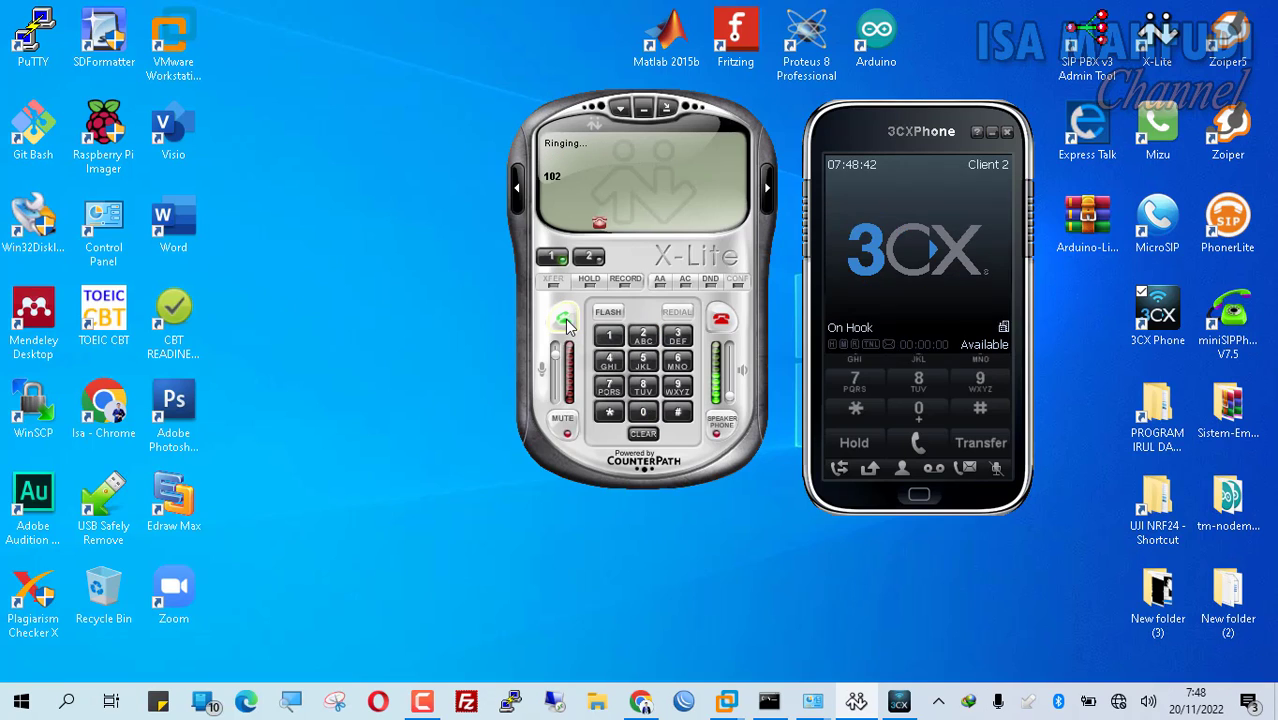
{"action": "left_click", "coordinate": [925, 224]}
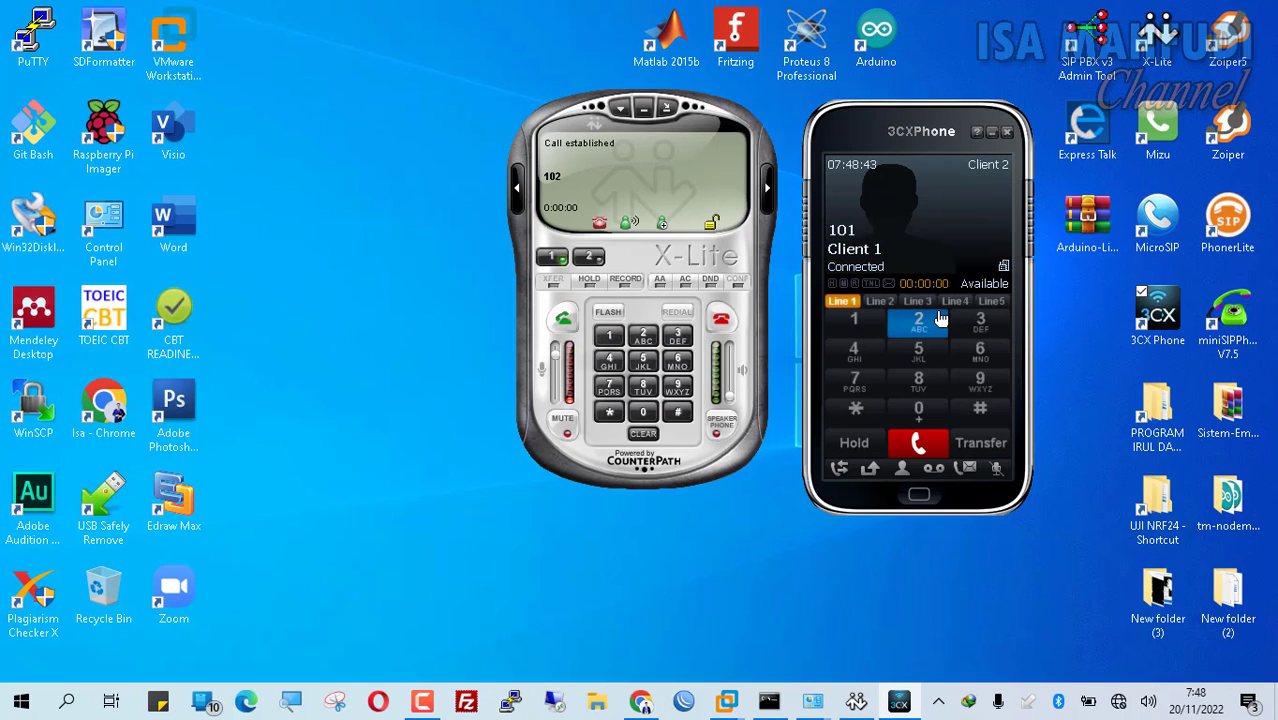
{"action": "left_click", "coordinate": [927, 444]}
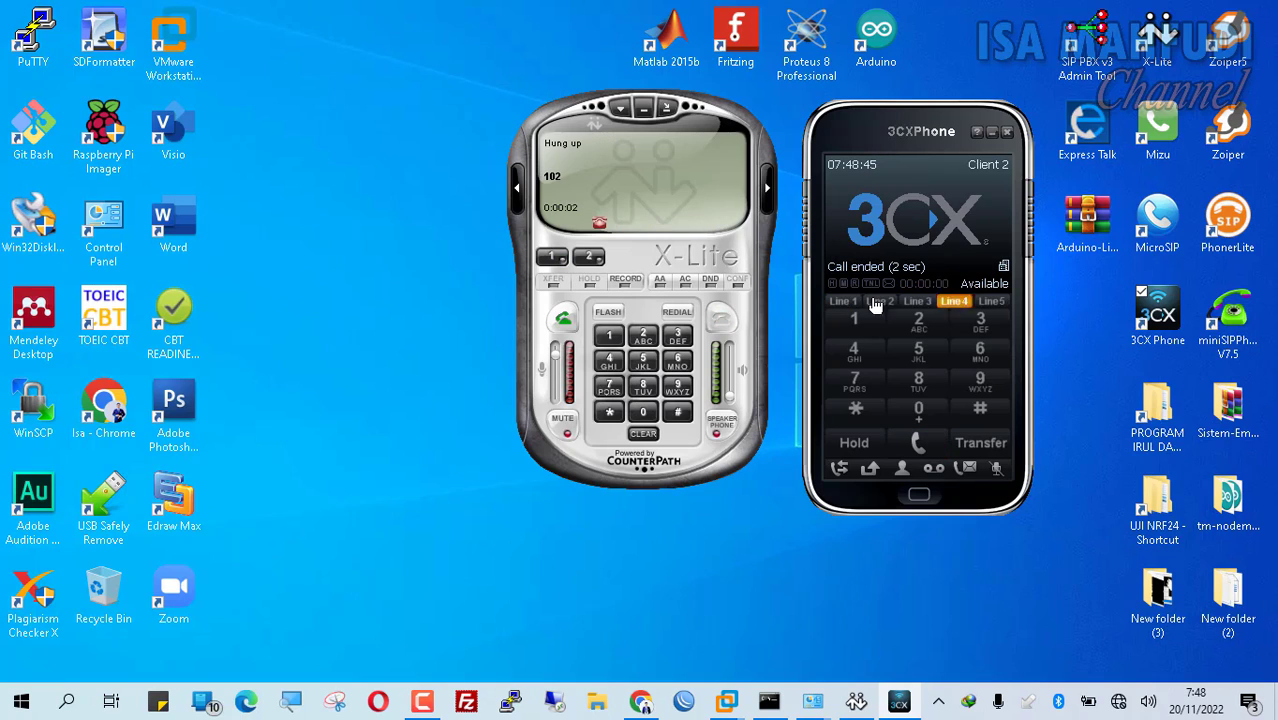
Step: Edit MicroSIP's account, renaming it Client 3 with SIP server 192.168.183.6
{"action": "double_click", "coordinate": [1160, 225]}
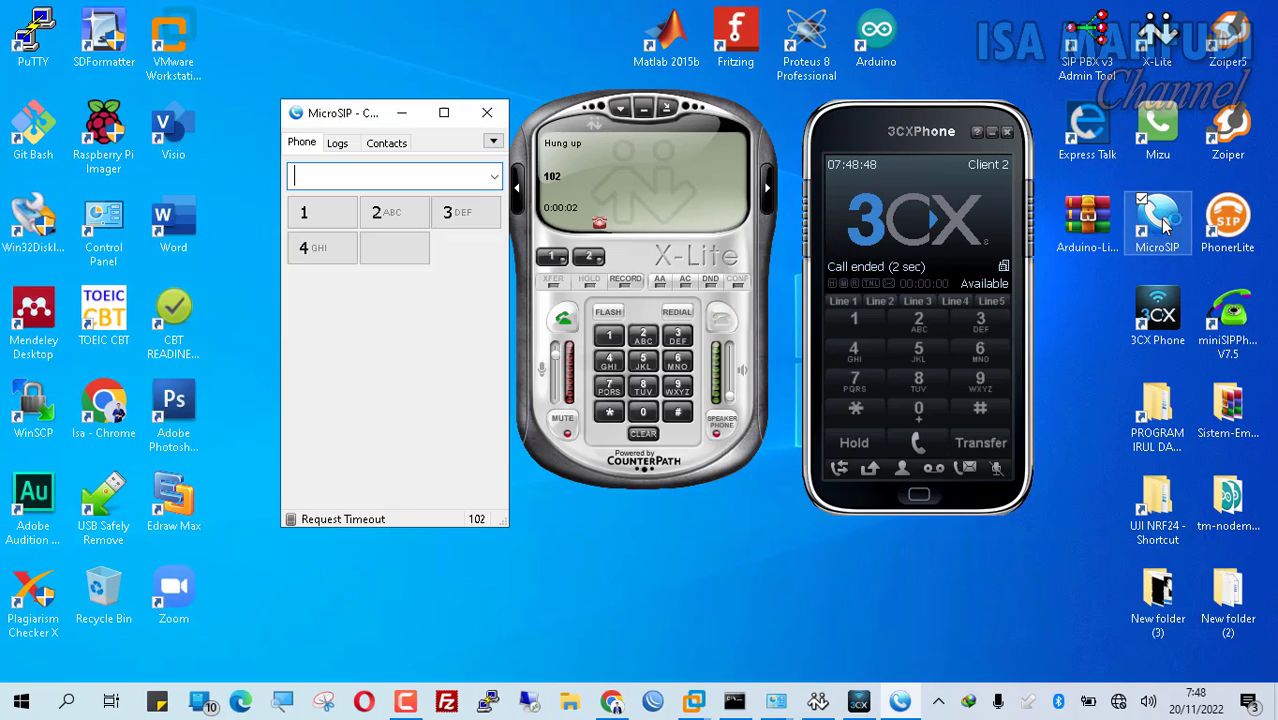
{"action": "left_click", "coordinate": [493, 142]}
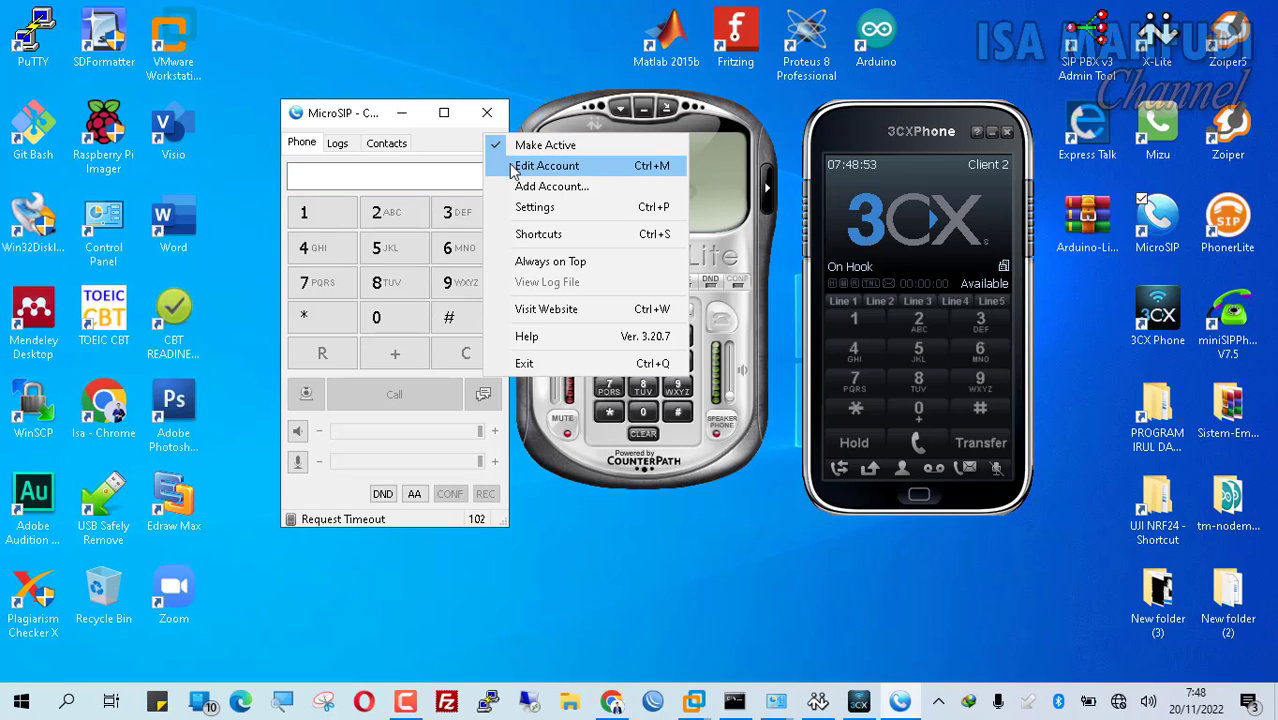
{"action": "left_click", "coordinate": [514, 168]}
{"action": "left_click", "coordinate": [475, 85]}
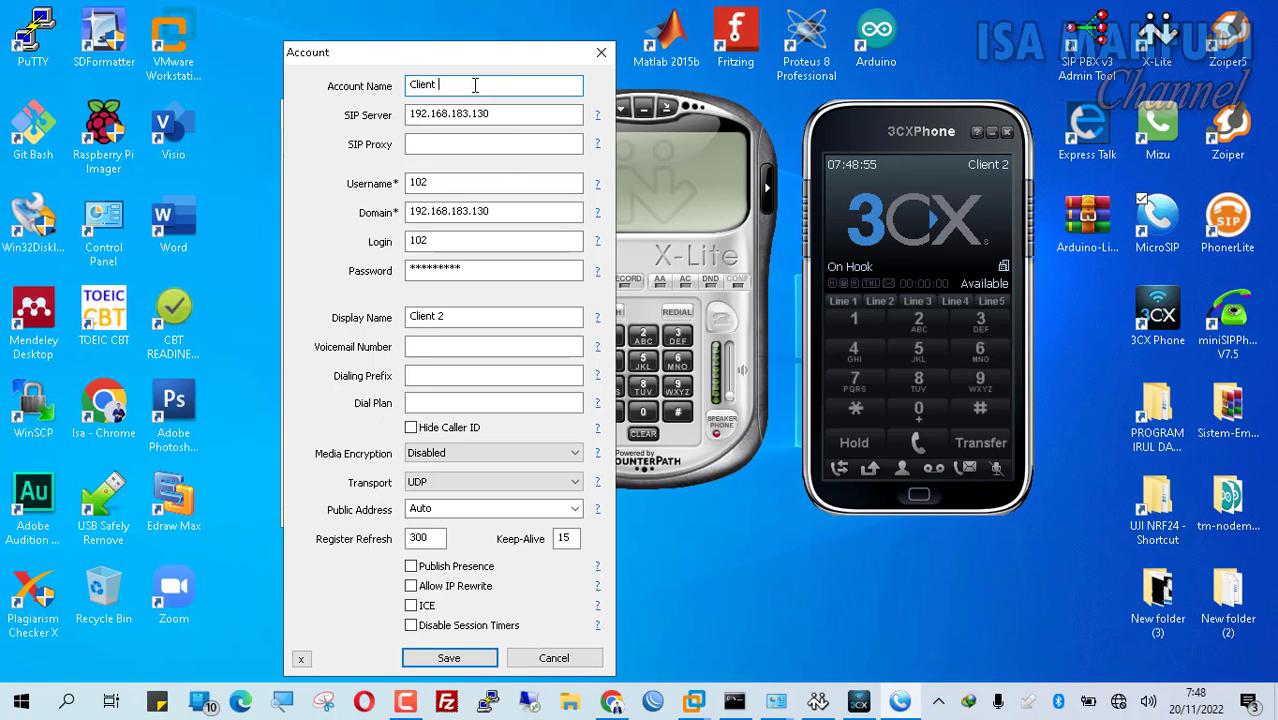
{"action": "left_click", "coordinate": [522, 111]}
{"action": "key", "text": "BackSpace"}
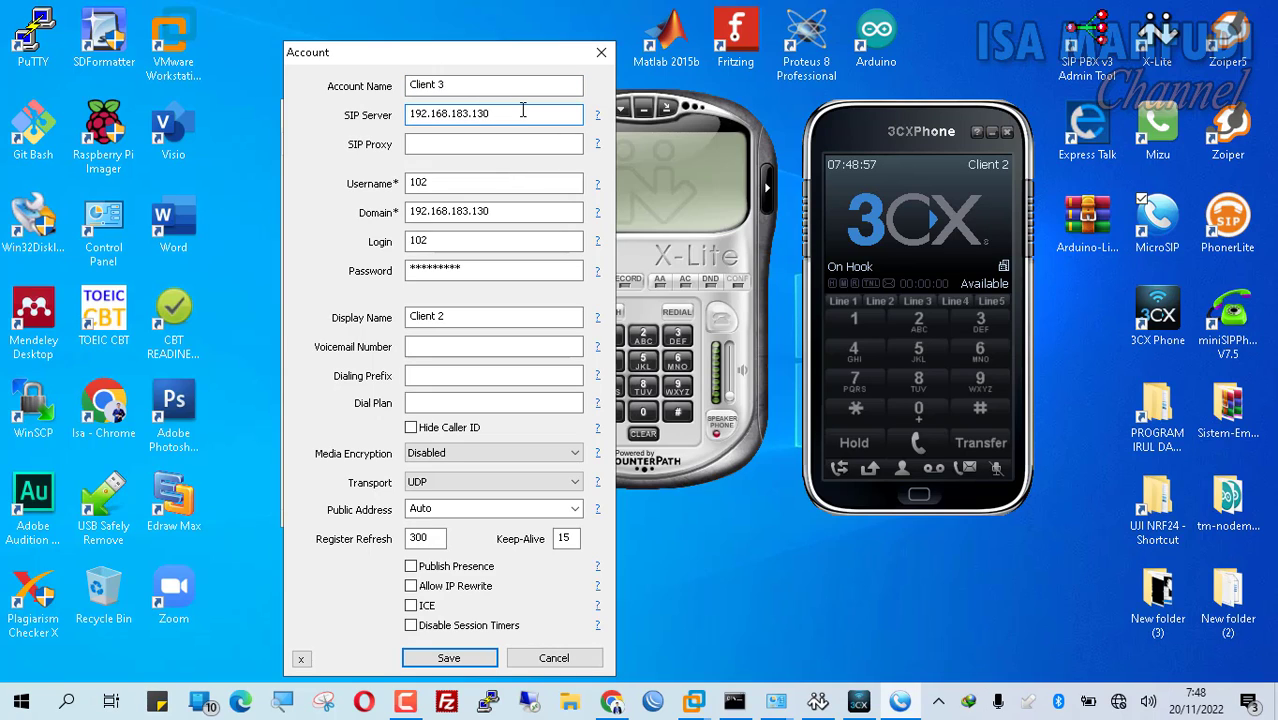
{"action": "key", "text": "BackSpace"}
{"action": "type", "text": "6"}
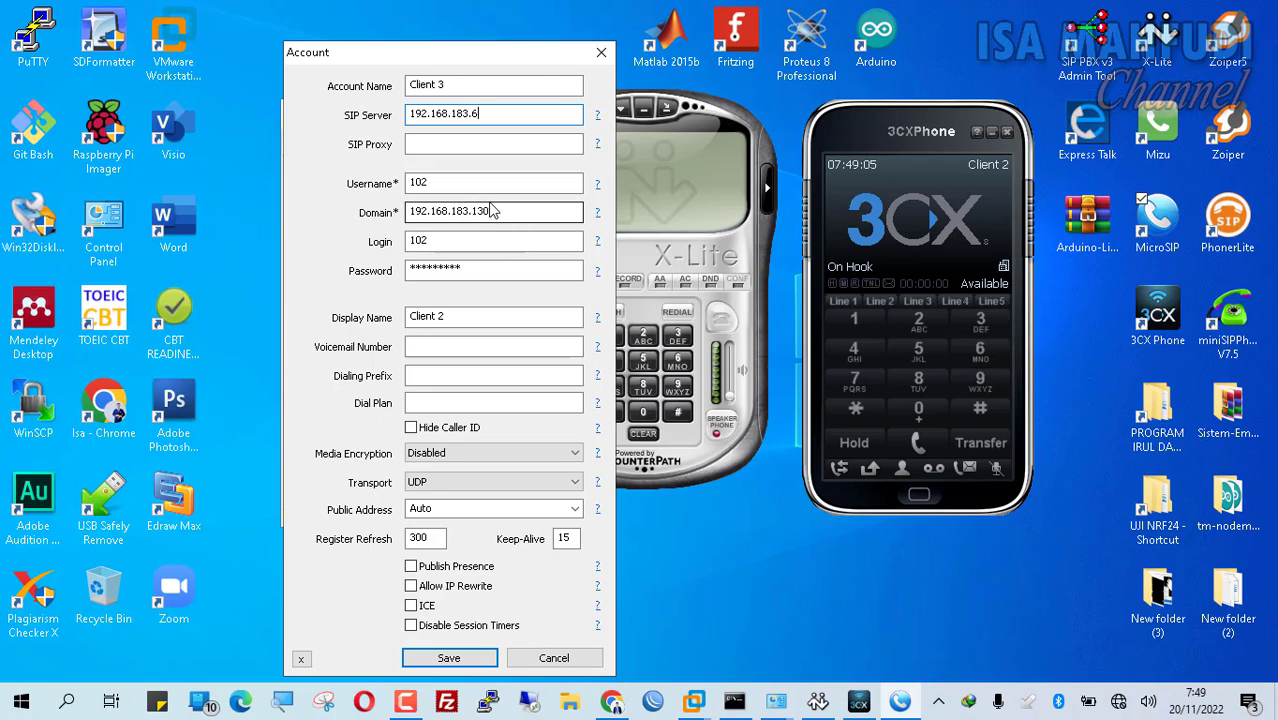
Step: Change the username and login to 103 and update the domain address
{"action": "left_click", "coordinate": [443, 182]}
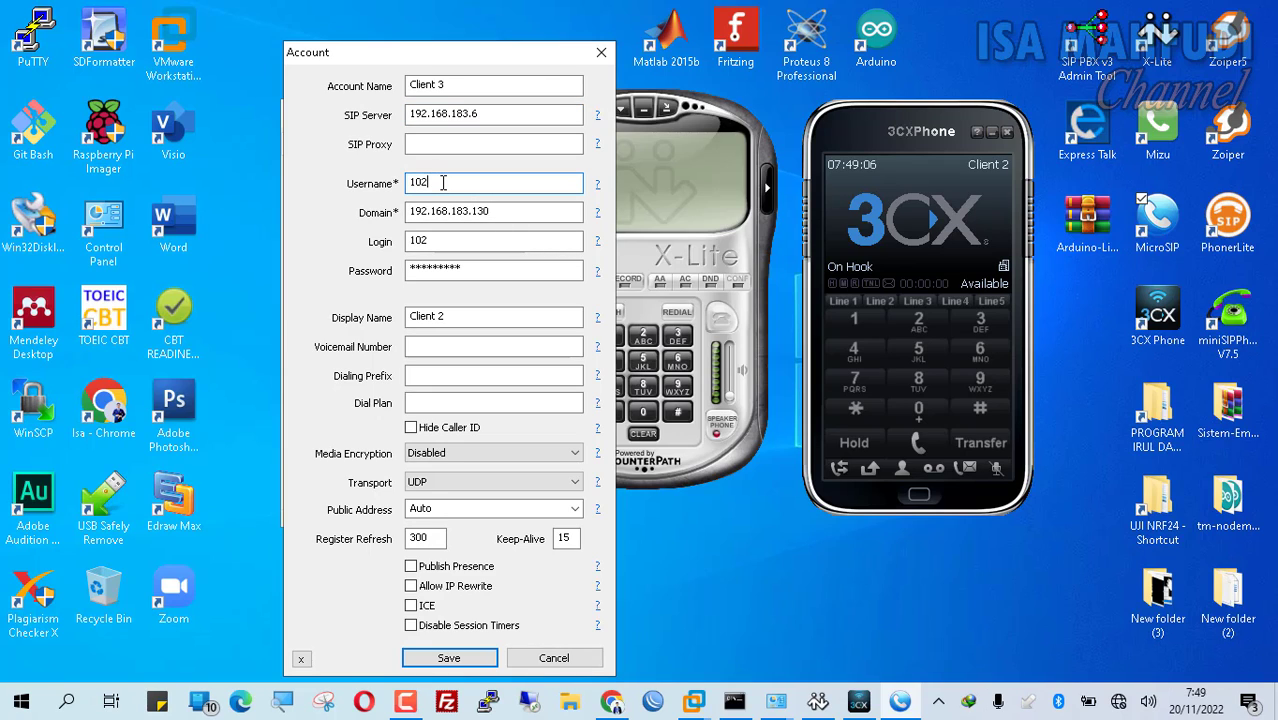
{"action": "left_click", "coordinate": [506, 216]}
{"action": "key", "text": "BackSpace"}
{"action": "type", "text": "5"}
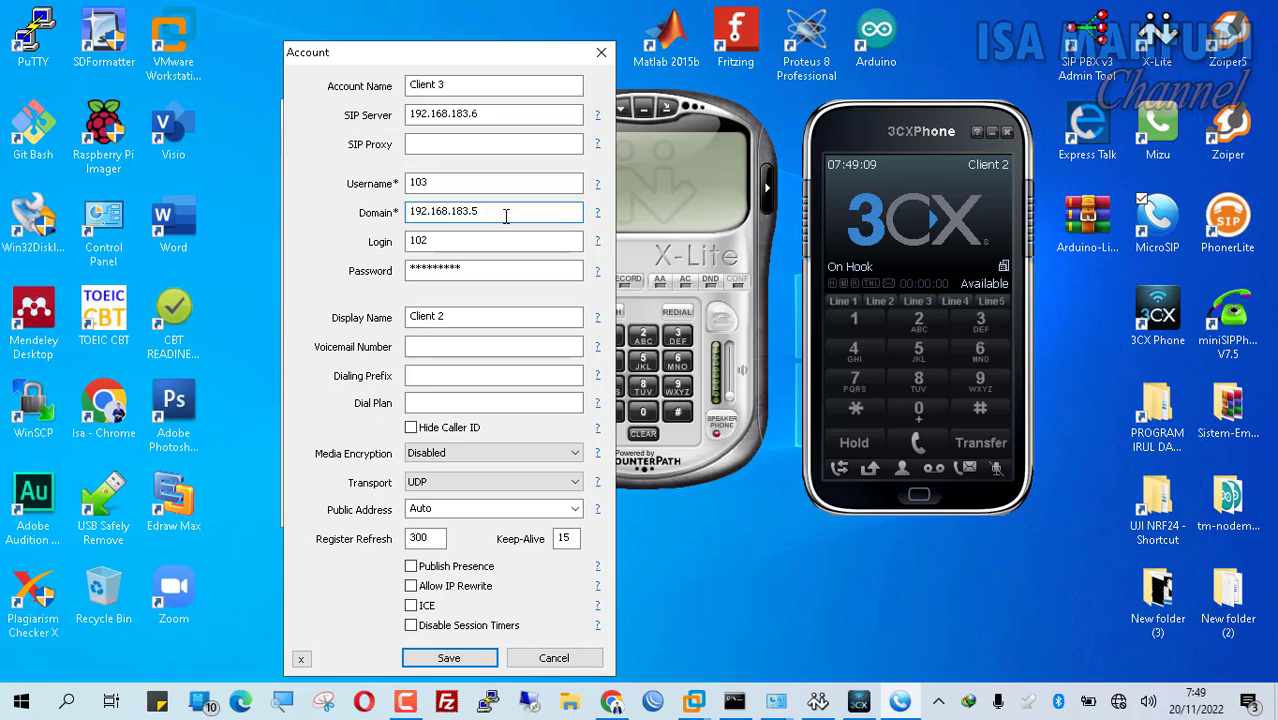
{"action": "left_click", "coordinate": [508, 240]}
{"action": "key", "text": "BackSpace"}
{"action": "type", "text": "4"}
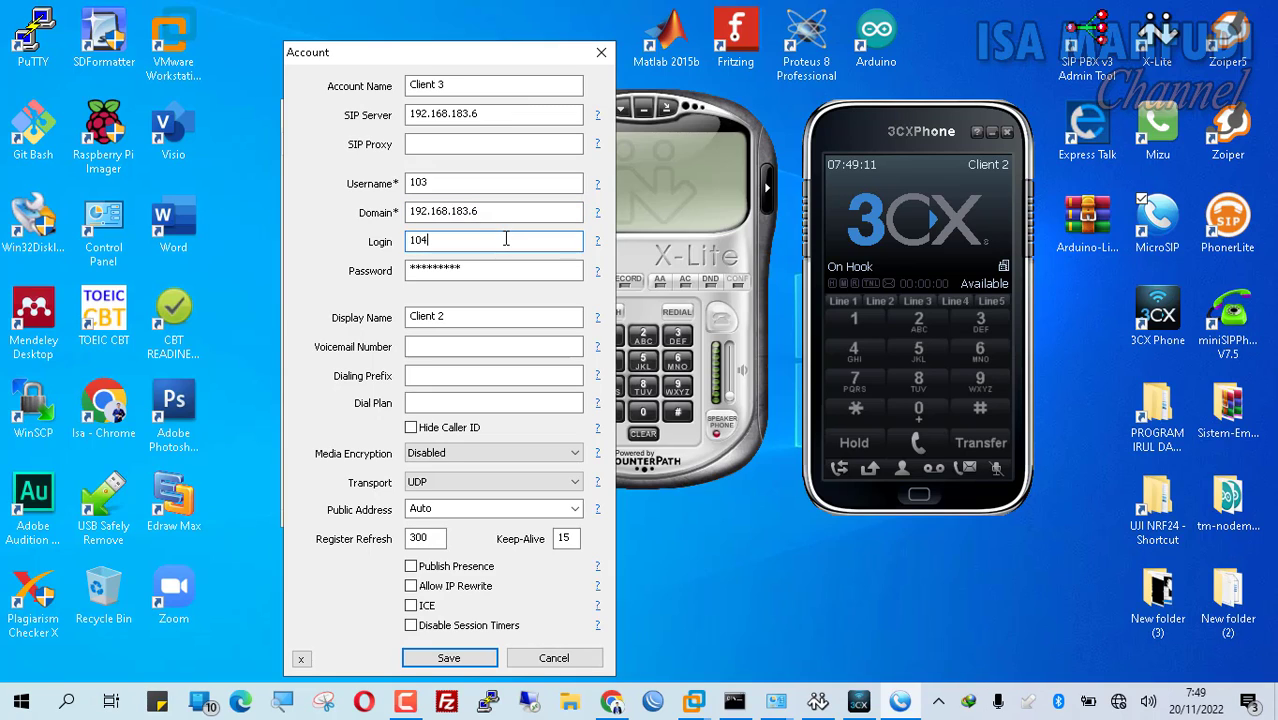
{"action": "key", "text": "BackSpace"}
{"action": "type", "text": "3"}
Step: Enter a new account password, set display name Client 3, and save the account
{"action": "double_click", "coordinate": [508, 266]}
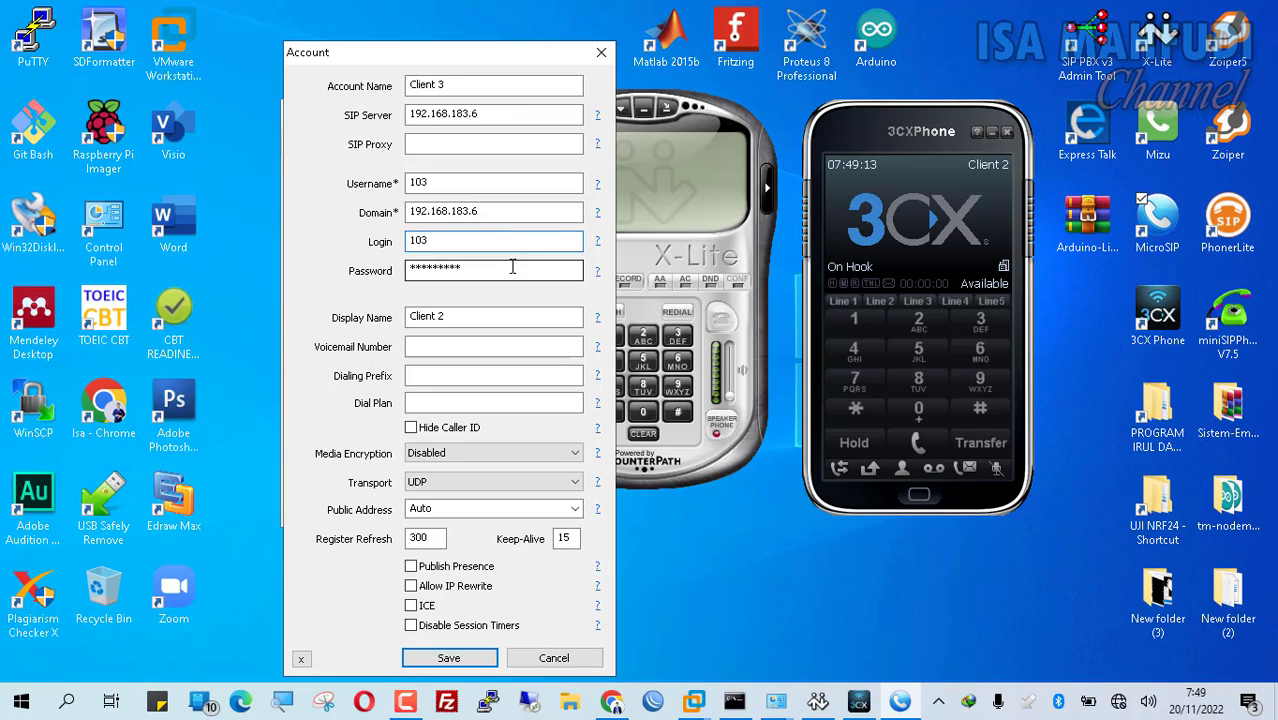
{"action": "type", "text": "12345678"}
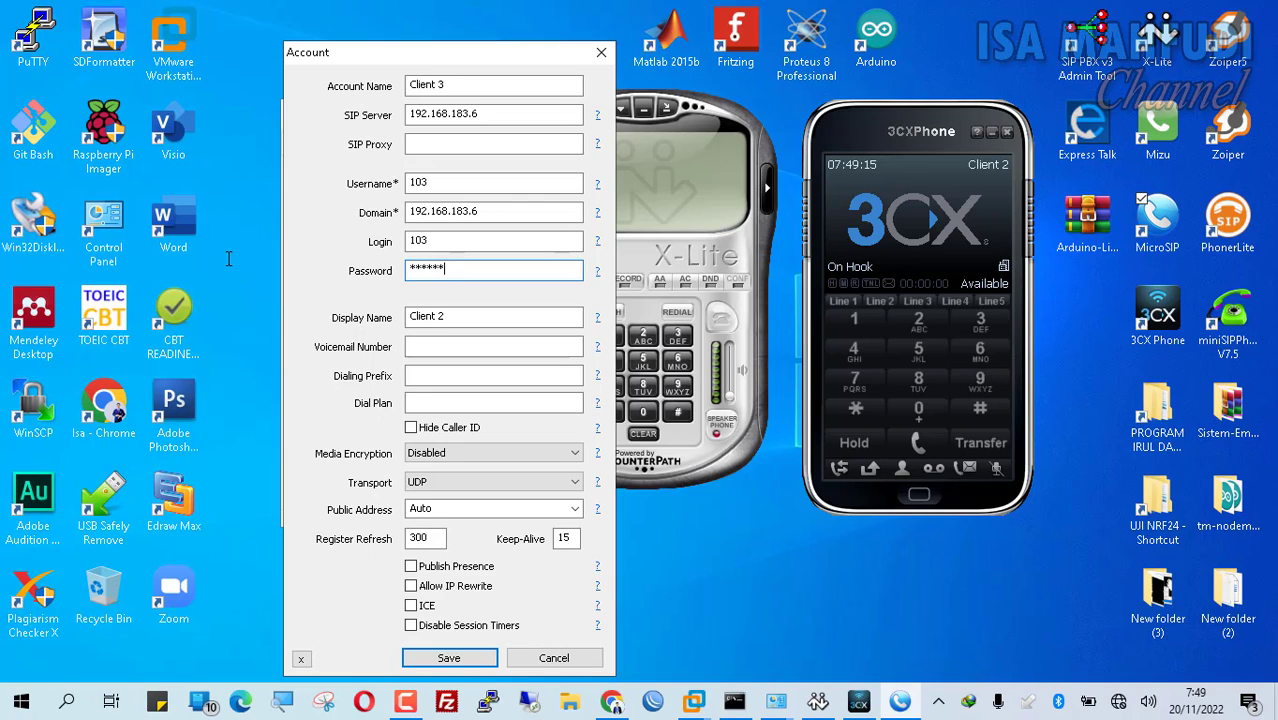
{"action": "type", "text": "9"}
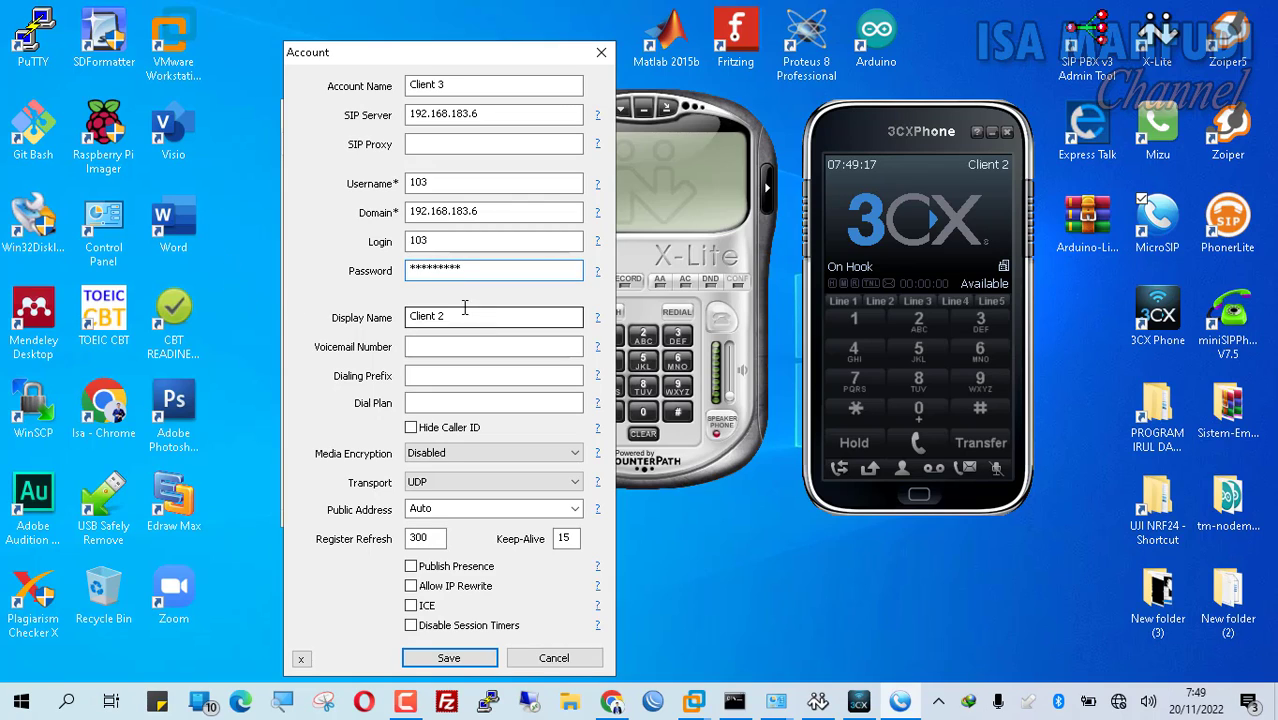
{"action": "left_click", "coordinate": [496, 316]}
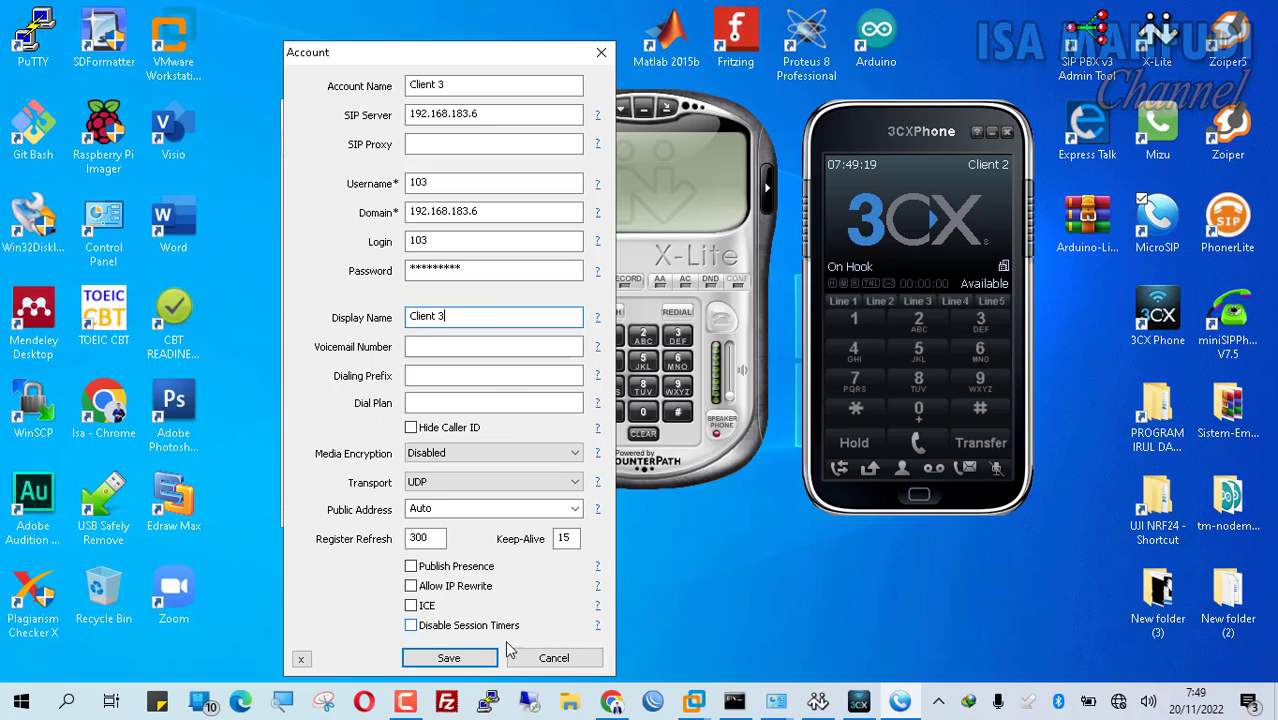
{"action": "left_click", "coordinate": [480, 663]}
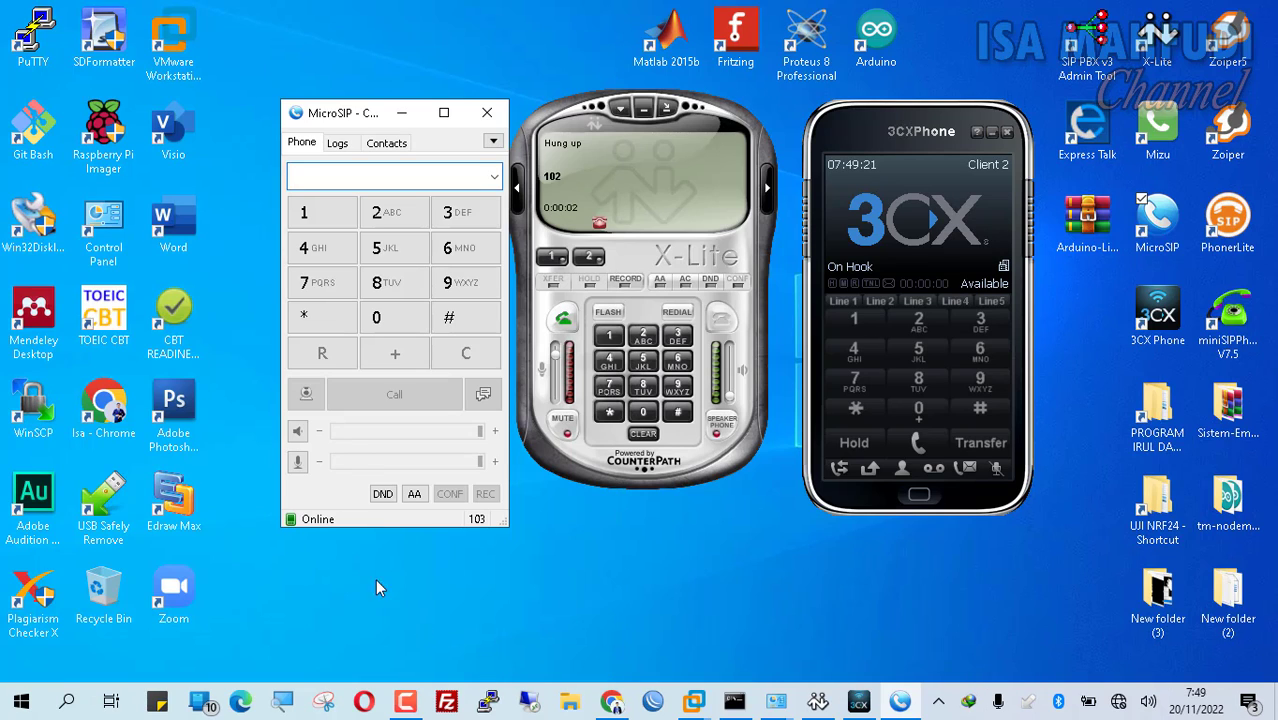
Step: Call extension 101 from MicroSIP, answer it in X-Lite, and hang up
{"action": "left_click", "coordinate": [337, 210]}
{"action": "left_click", "coordinate": [380, 318]}
{"action": "left_click", "coordinate": [338, 213]}
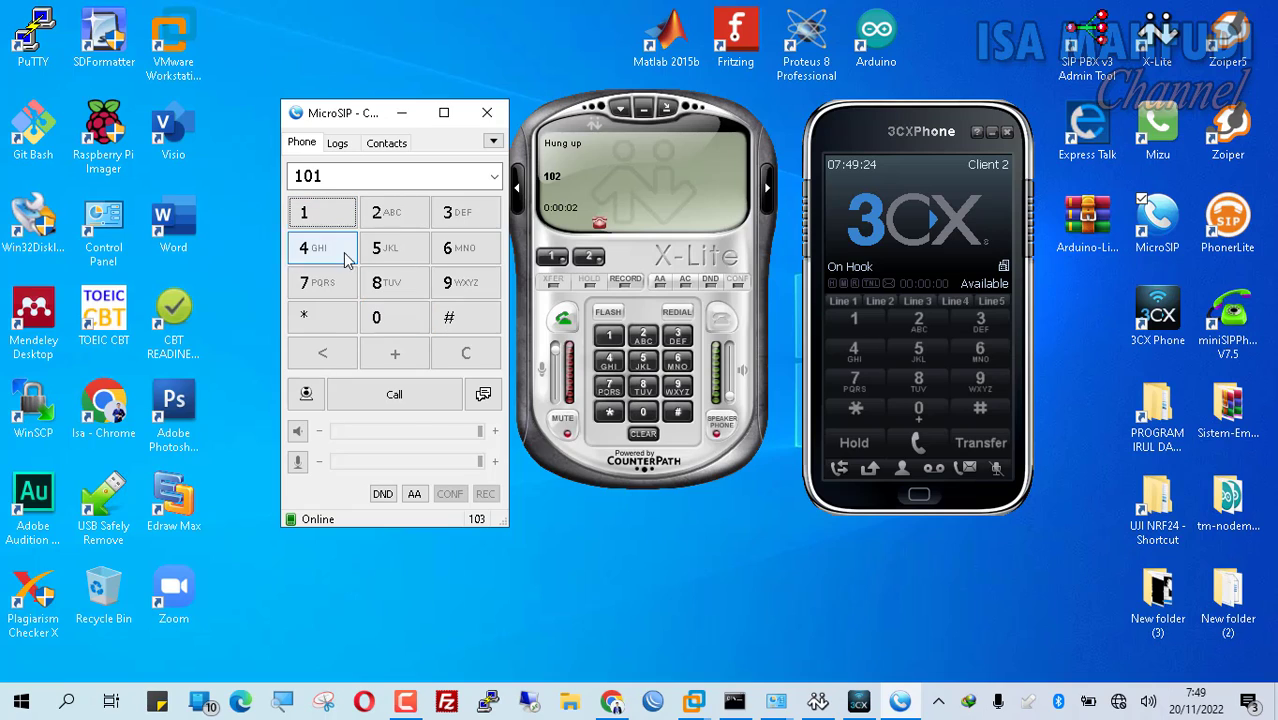
{"action": "left_click", "coordinate": [405, 398]}
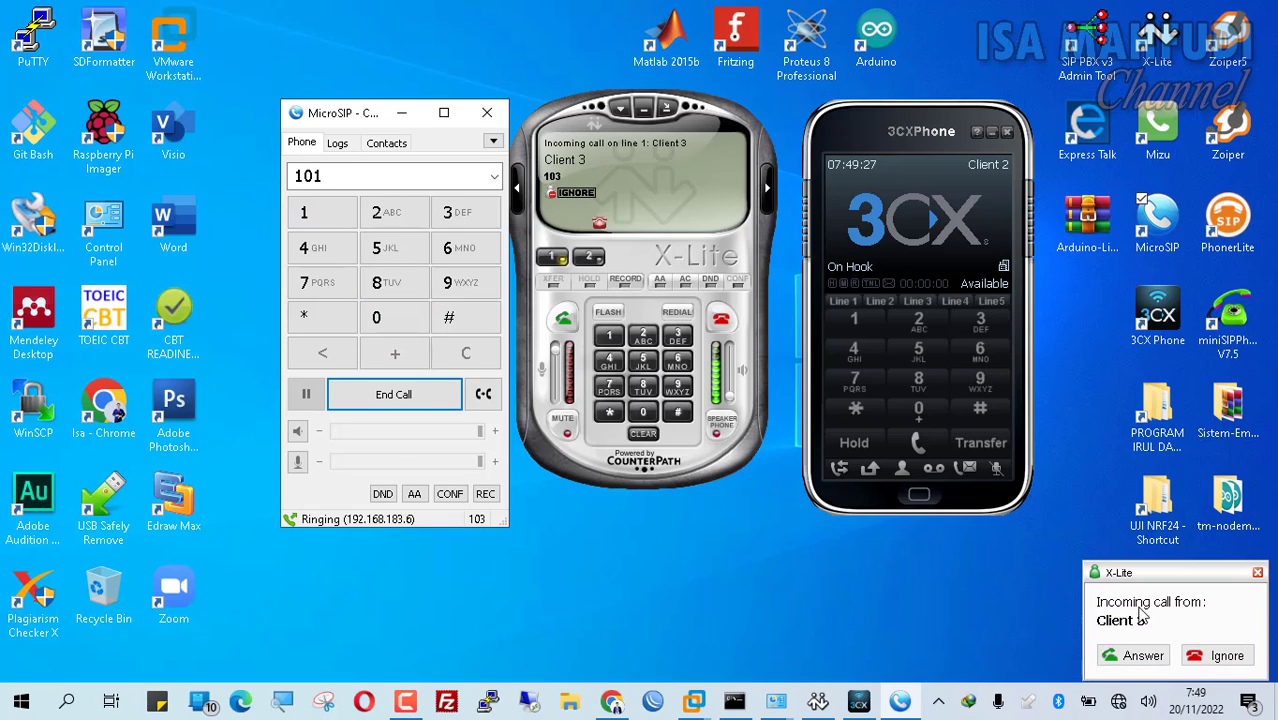
{"action": "left_click", "coordinate": [1138, 655]}
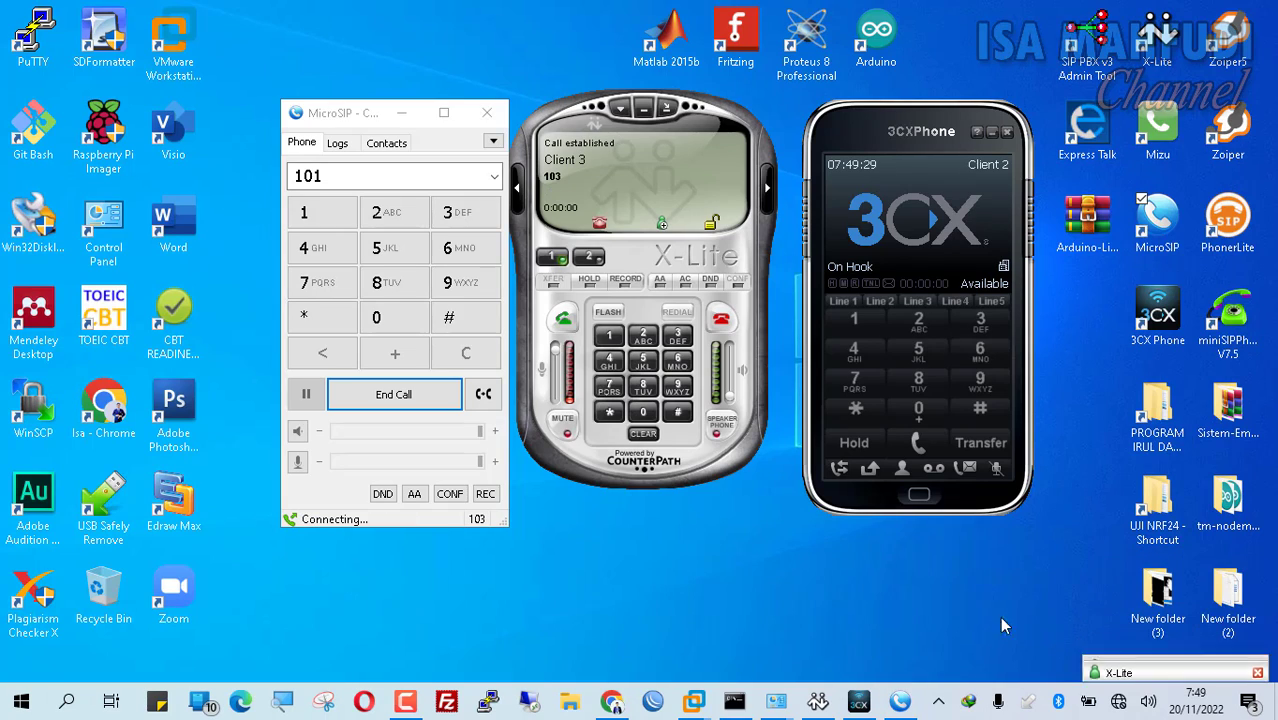
{"action": "left_click", "coordinate": [716, 322]}
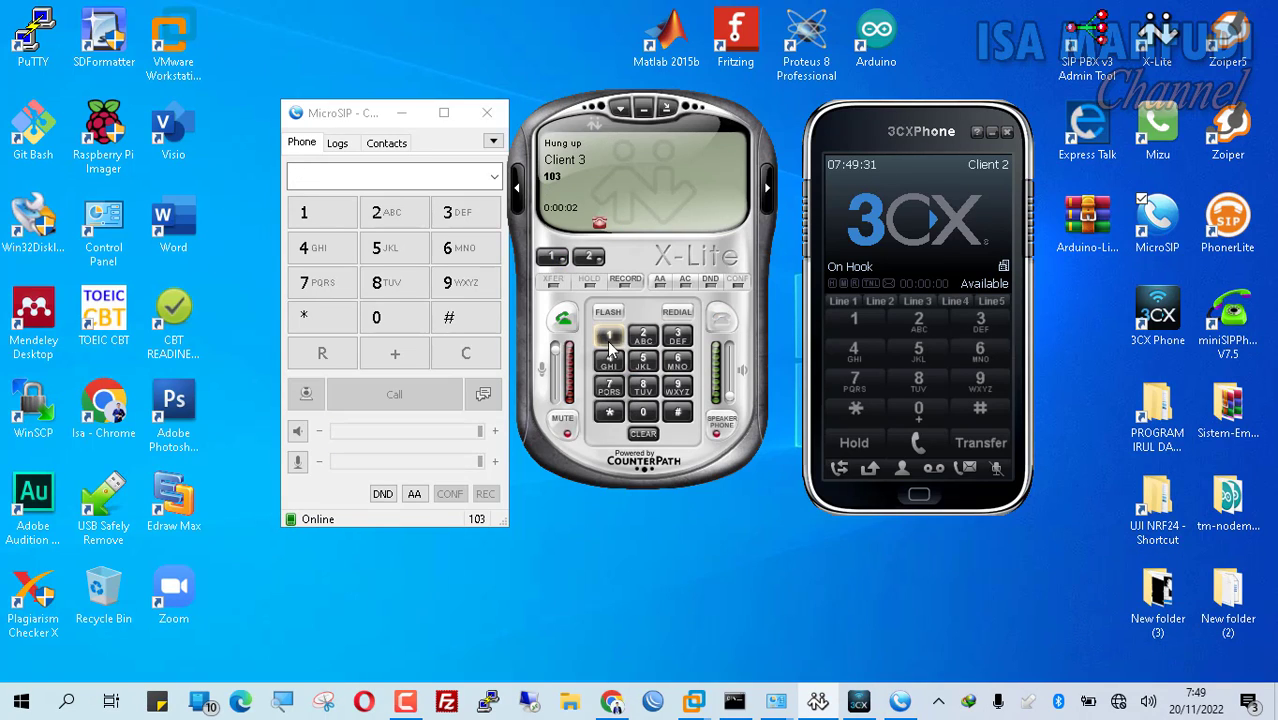
Step: Call extension 103 from X-Lite, answer in MicroSIP, end the call, and reposition MicroSIP
{"action": "left_click", "coordinate": [643, 412]}
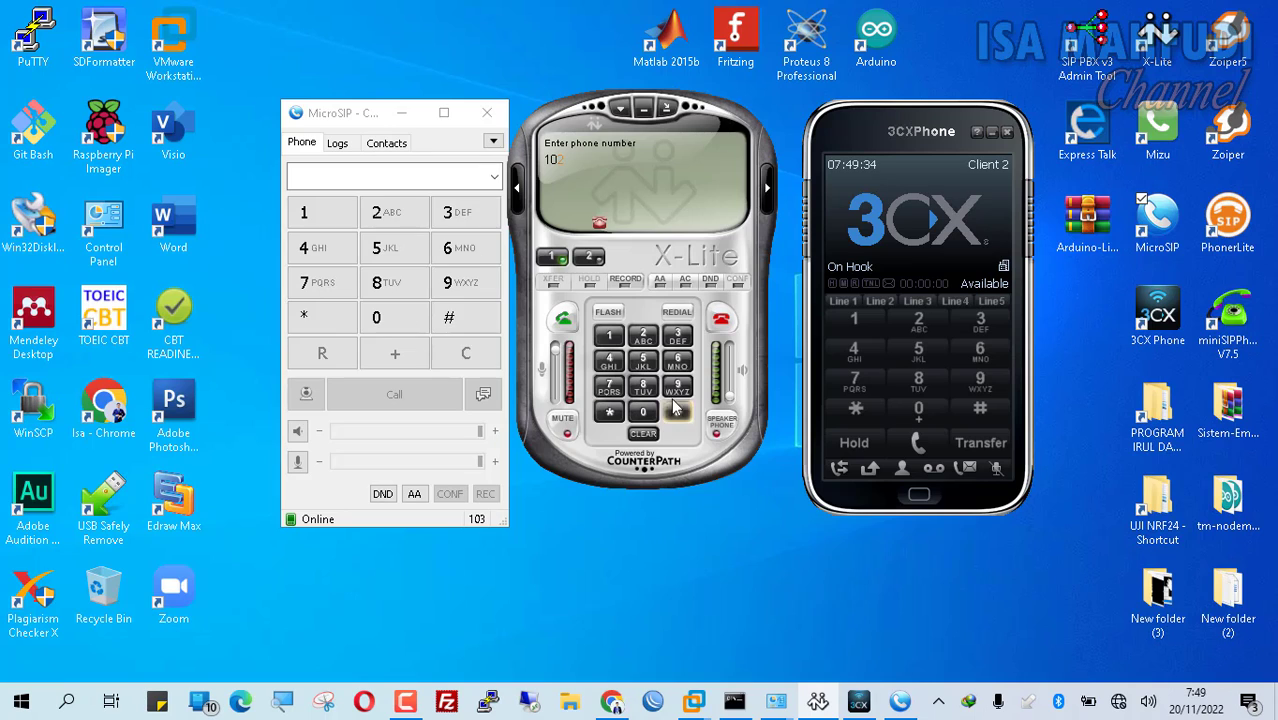
{"action": "left_click", "coordinate": [677, 335]}
{"action": "left_click", "coordinate": [563, 318]}
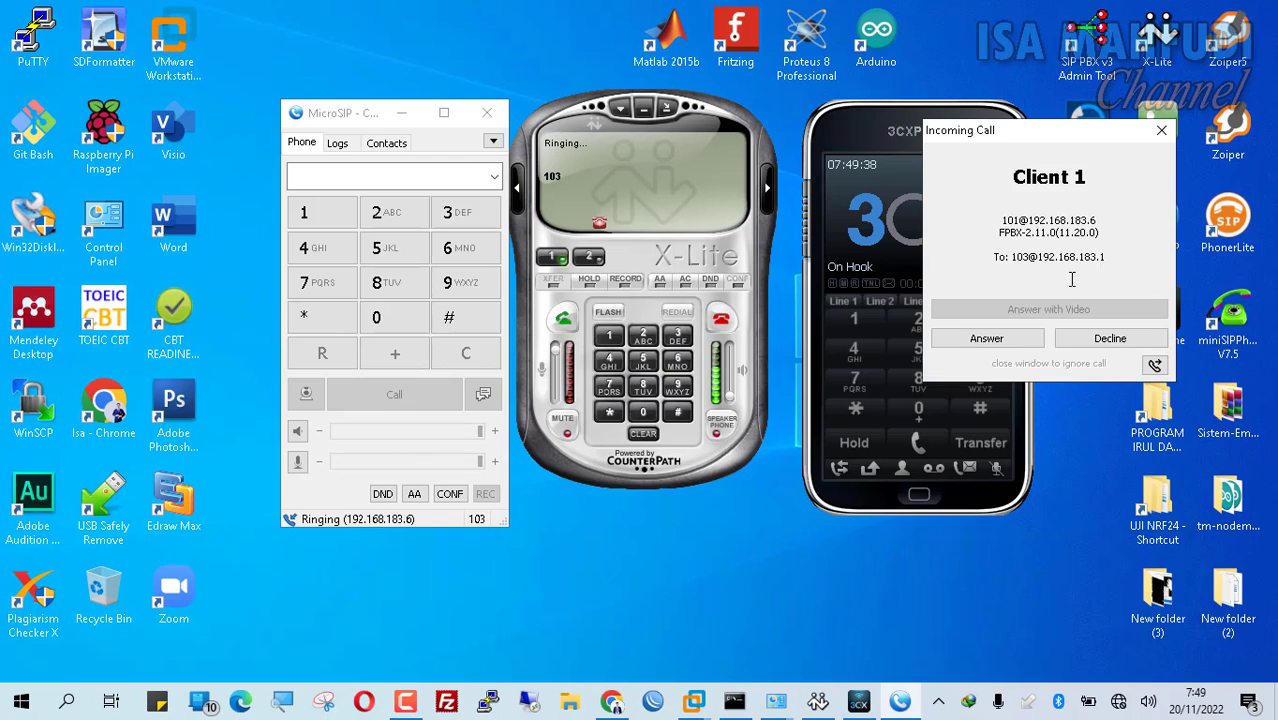
{"action": "left_click", "coordinate": [999, 340]}
{"action": "left_click", "coordinate": [719, 319]}
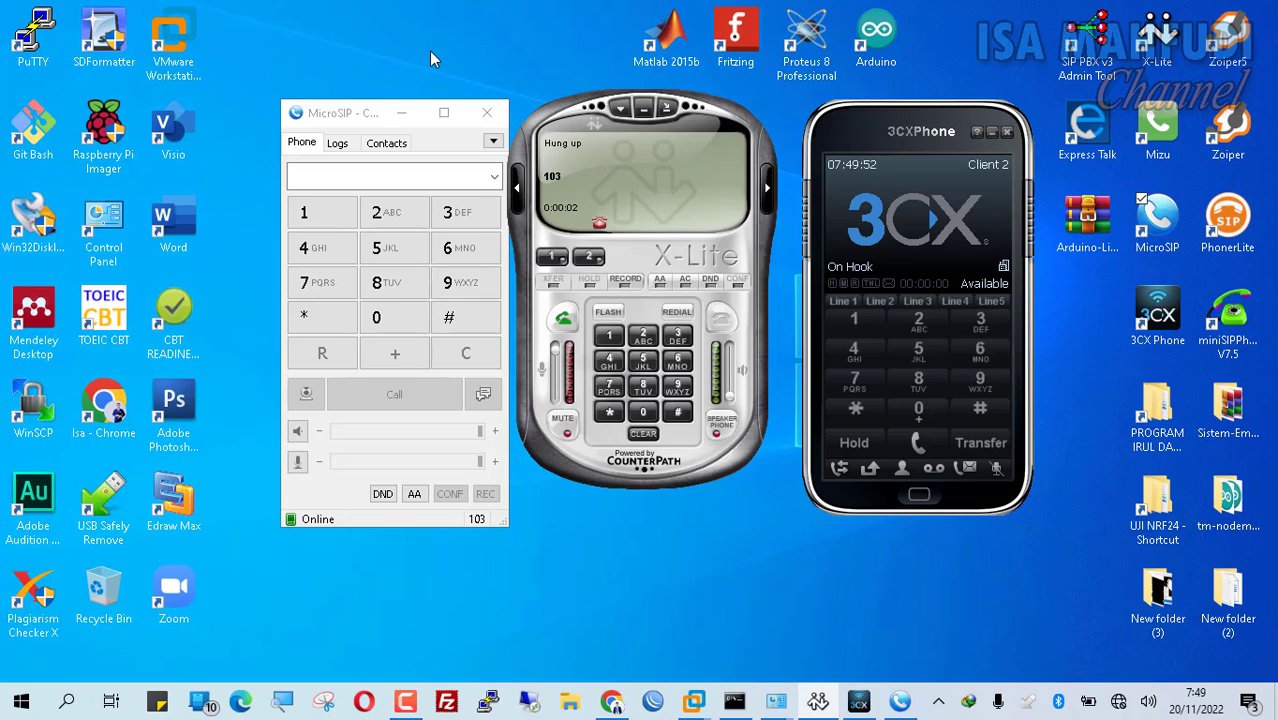
{"action": "left_click", "coordinate": [379, 108]}
{"action": "left_click_drag", "start_coordinate": [377, 104], "coordinate": [345, 92]}
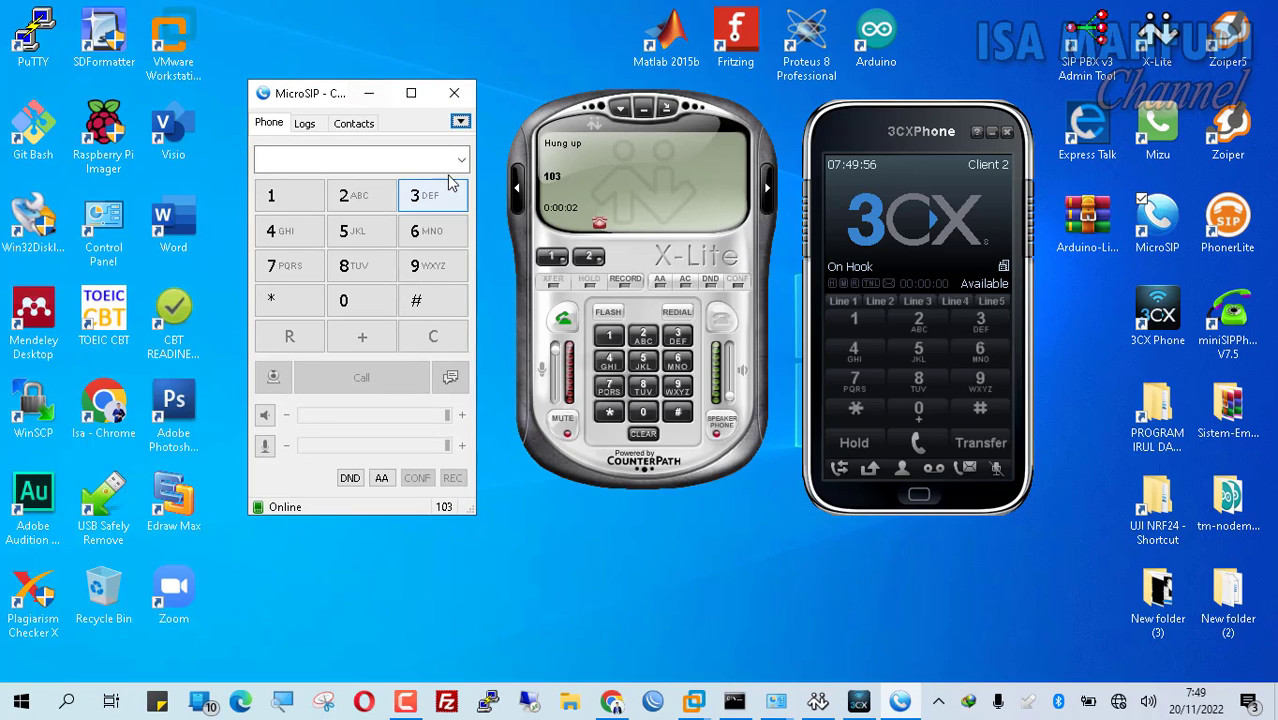